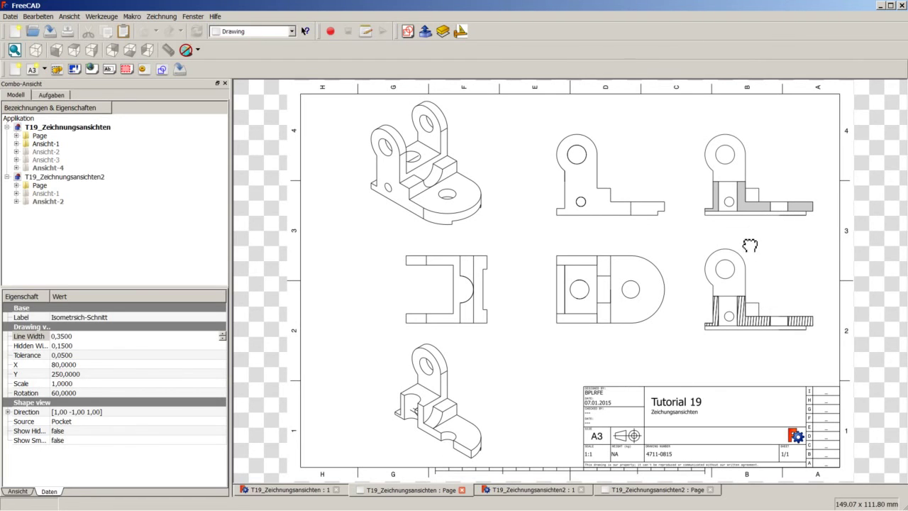
Show the T19_Zeichnungsansichten2 page and confirm FreeCAD version 0.16 in the About dialog.
click(622, 493)
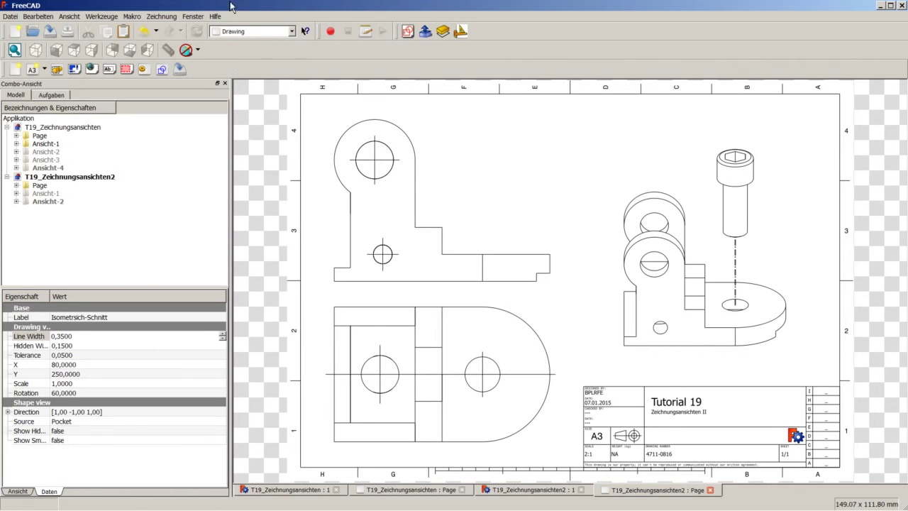
click(214, 17)
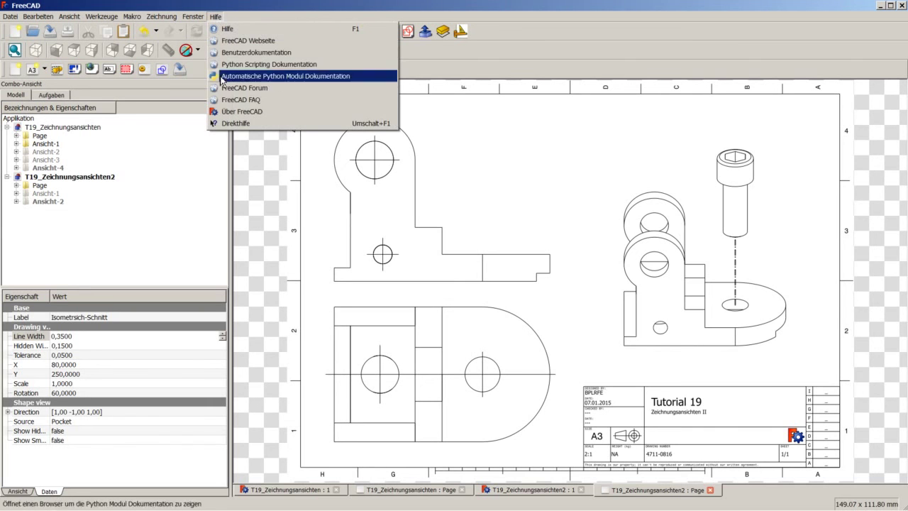
click(231, 117)
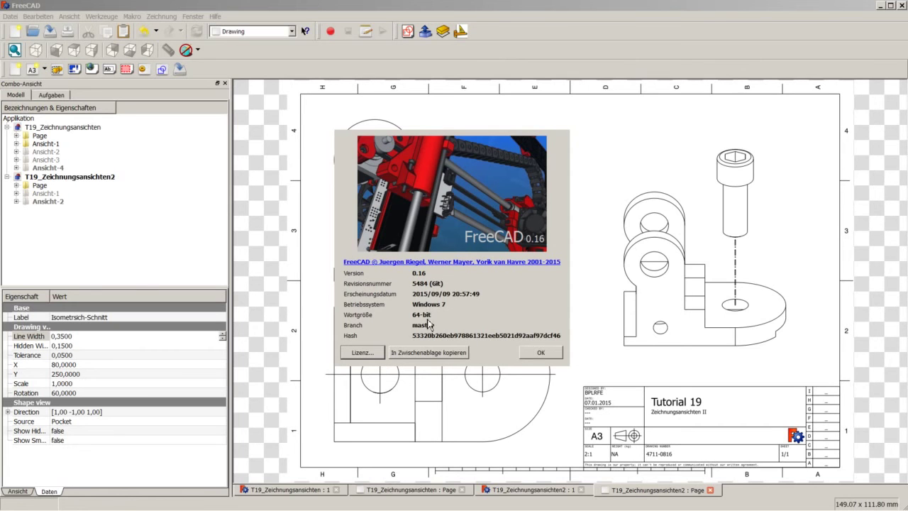
click(532, 353)
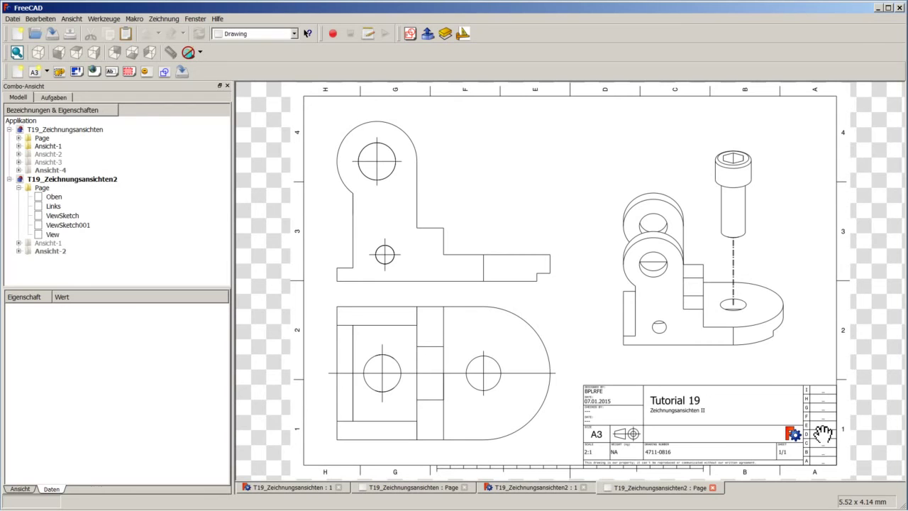
Close all four T19 example tabs and open T04_Lagerbock.FCStd from the recent files.
click(712, 488)
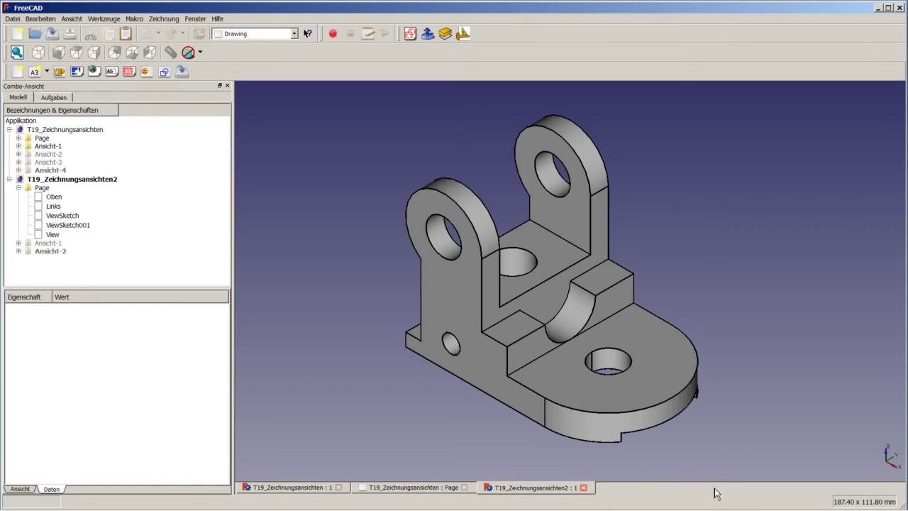
click(583, 487)
click(468, 487)
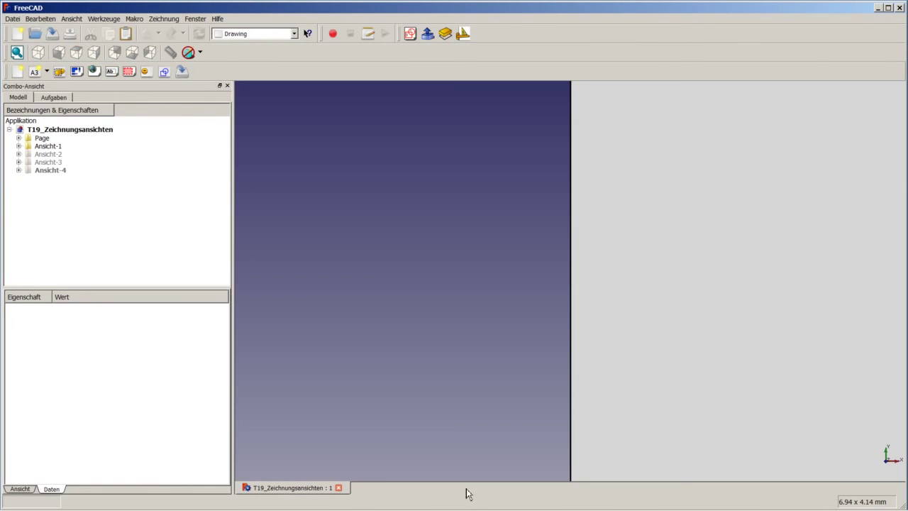
click(339, 487)
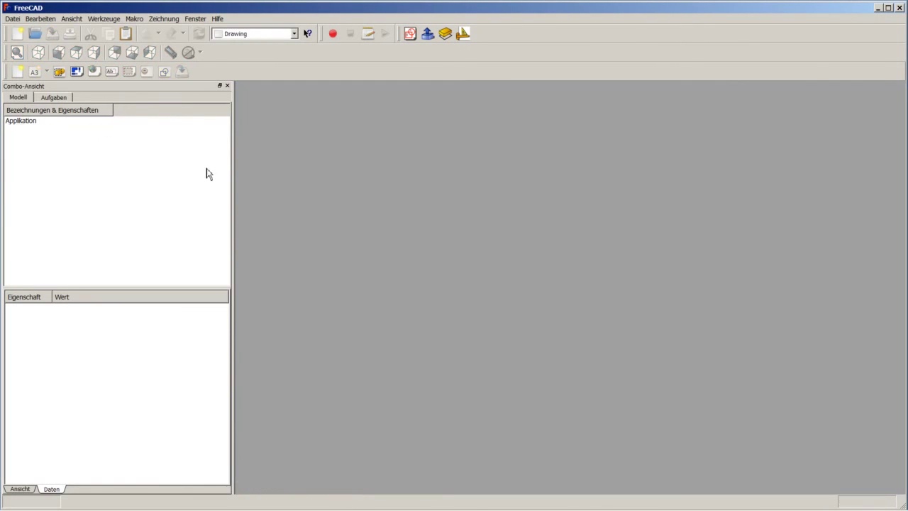
click(15, 19)
mouse_move(38, 222)
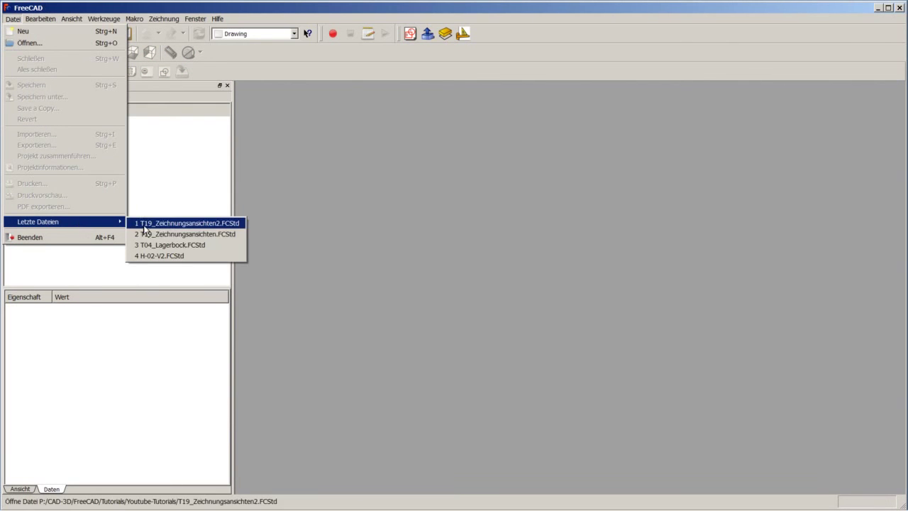
click(178, 245)
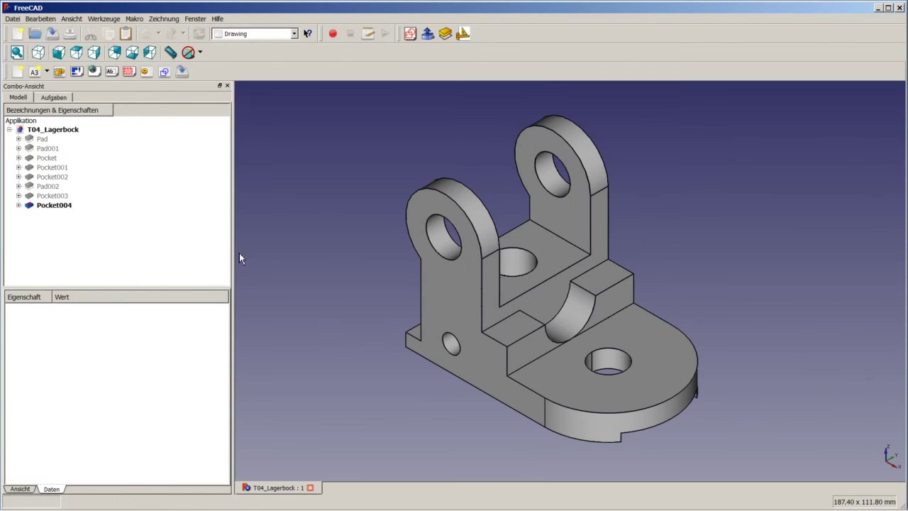
Select the Pocket004 feature and switch to the Part workbench.
click(64, 205)
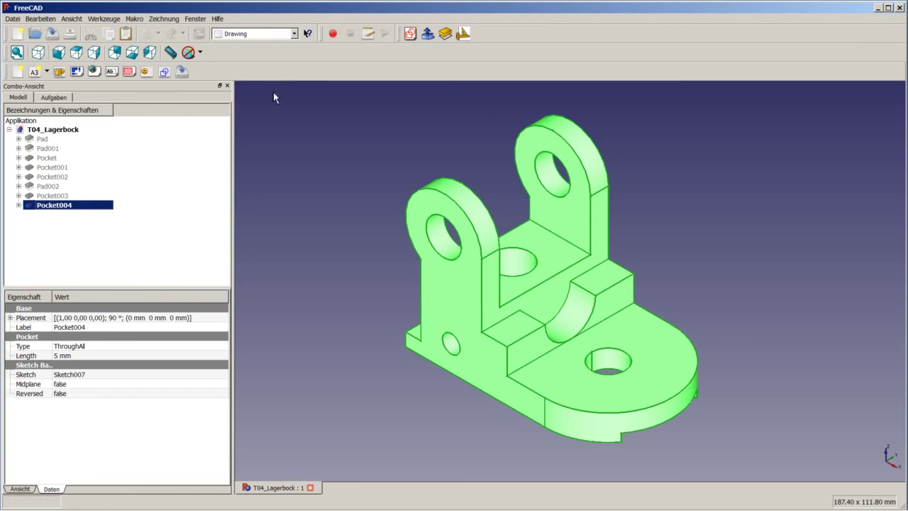
click(248, 33)
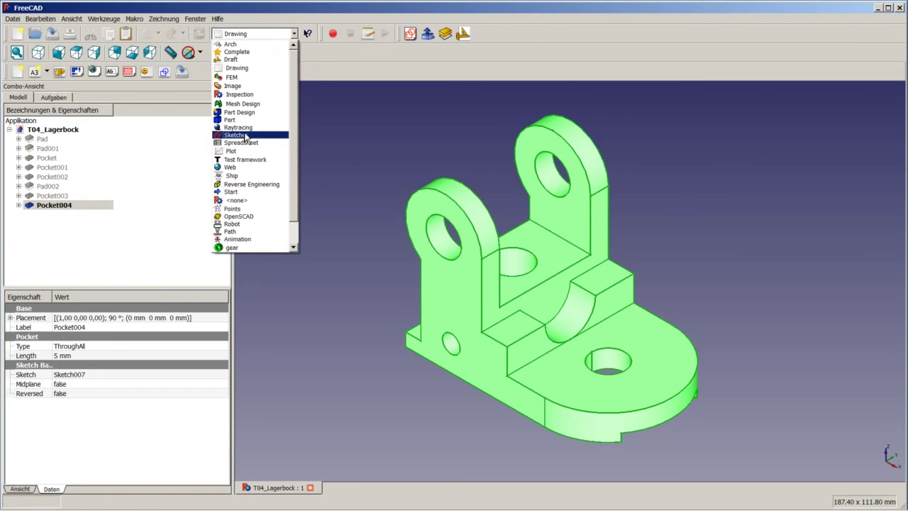
click(241, 120)
click(160, 19)
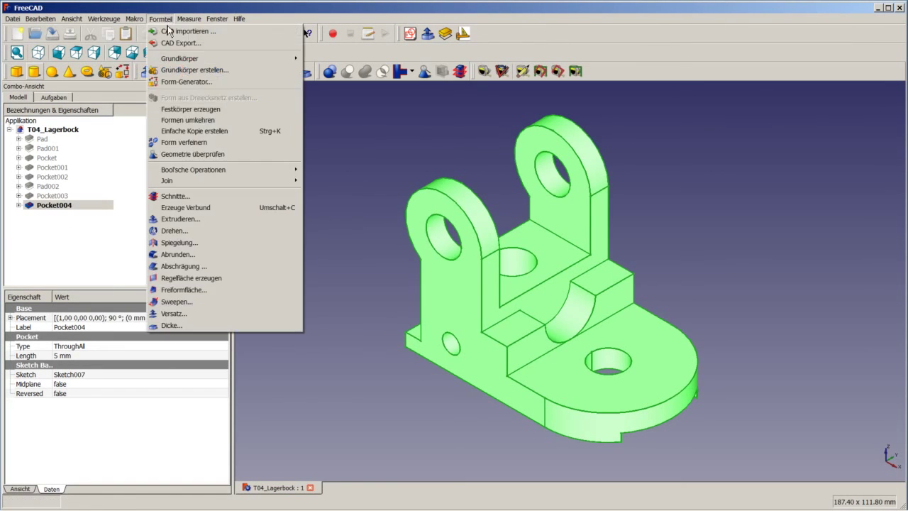
Create the refined Pocket005 shape and copy it to the clipboard.
click(221, 131)
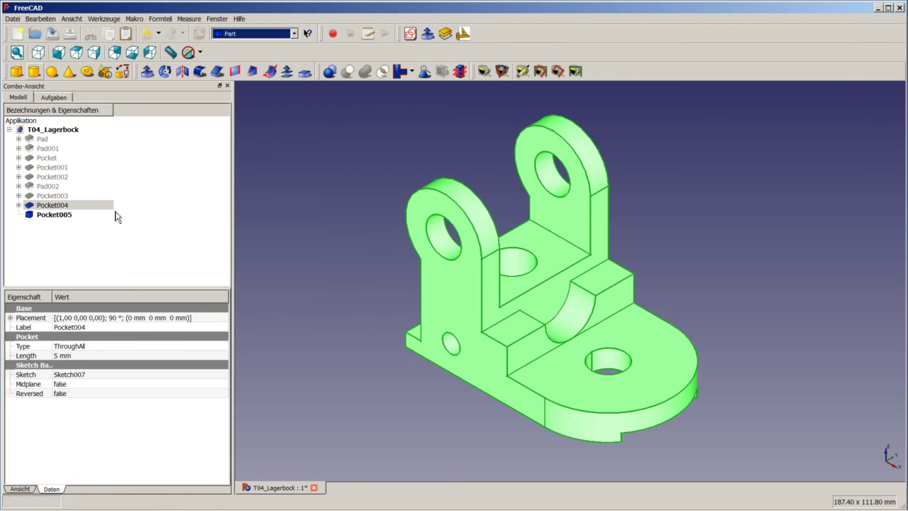
click(57, 214)
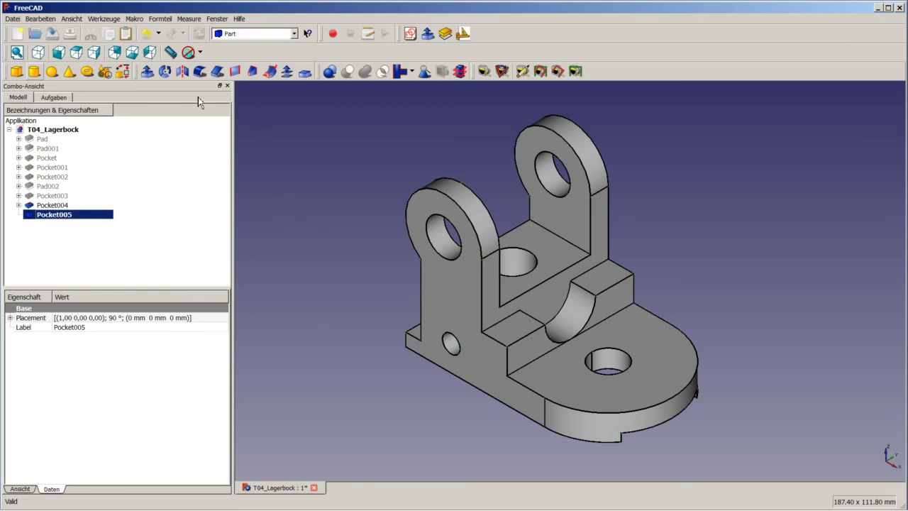
click(41, 18)
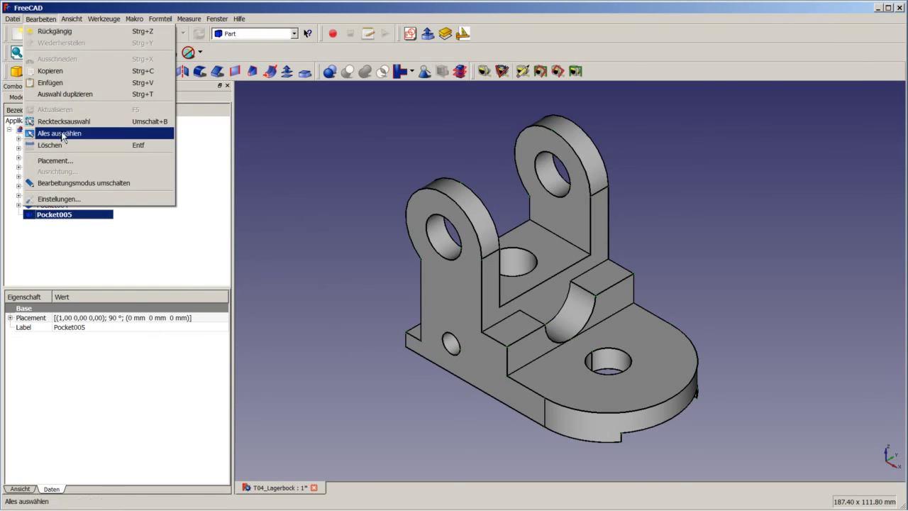
click(61, 71)
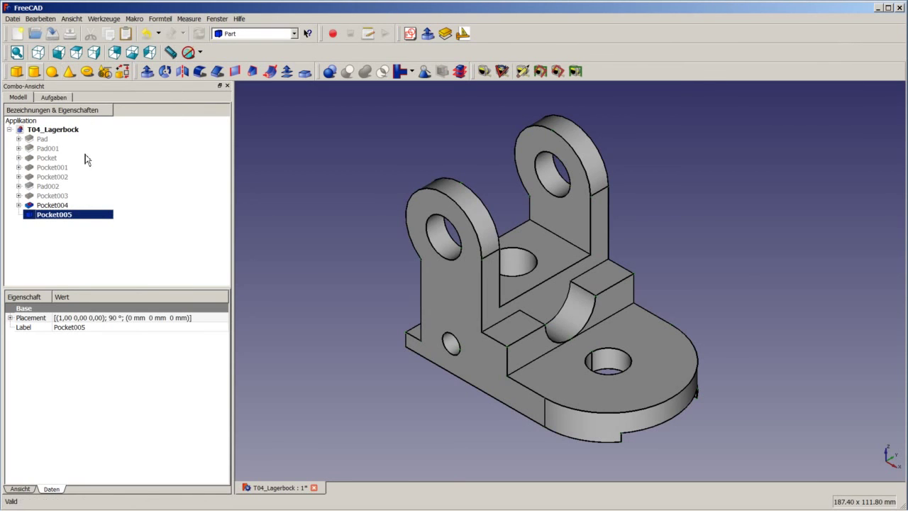
Paste Pocket005 into a new document, fit it isometrically, and close T04_Lagerbock discarding changes.
click(18, 34)
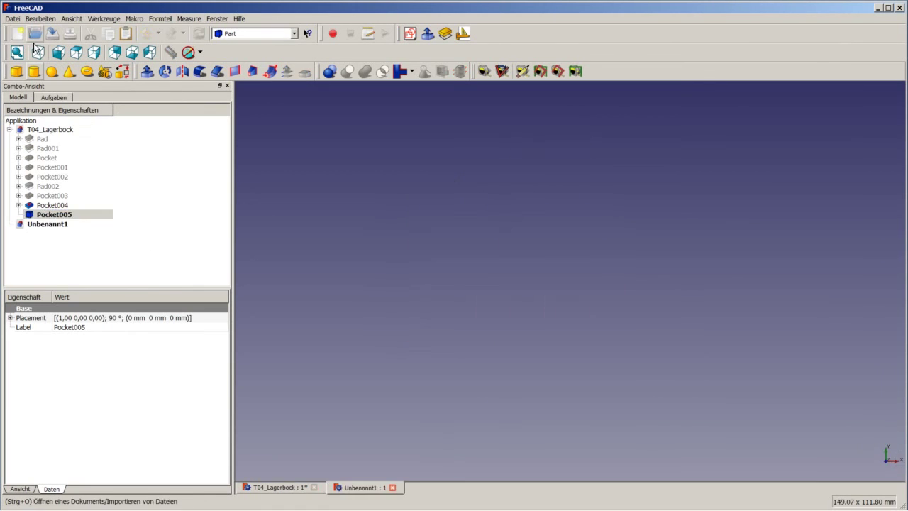
click(41, 19)
click(67, 83)
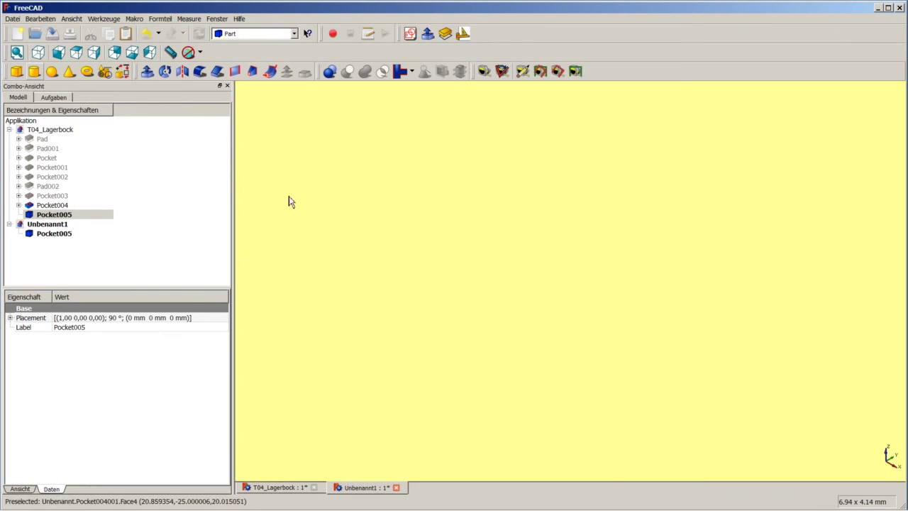
right_click(310, 223)
click(347, 227)
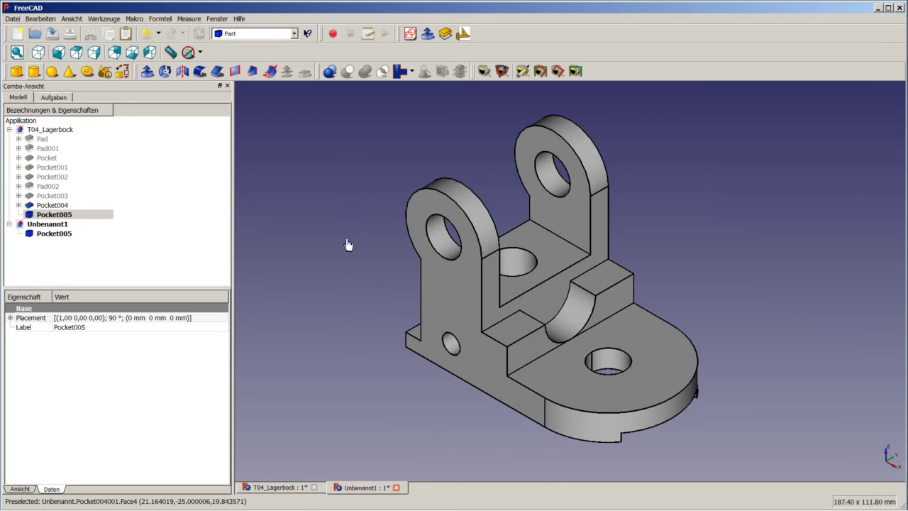
click(314, 487)
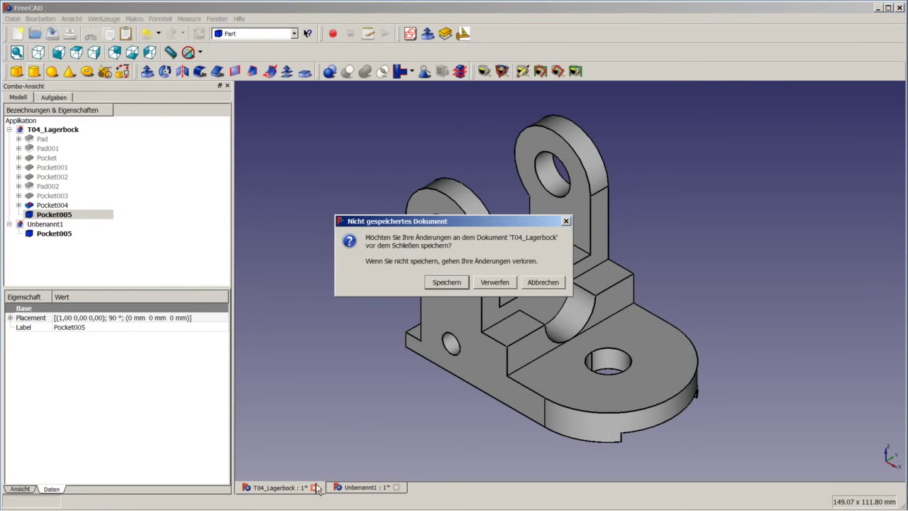
click(494, 281)
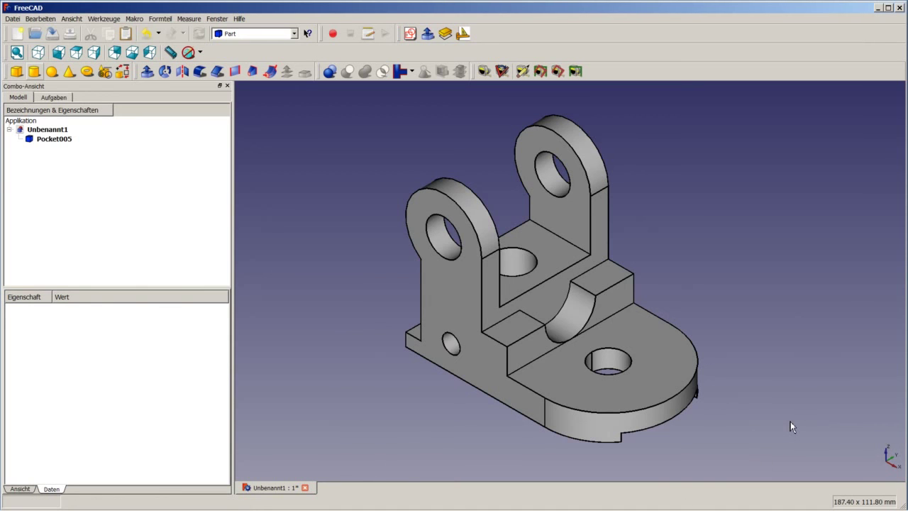
Rename the pasted Pocket005 solid to Lagerbock.
key(ctrl+s)
click(66, 140)
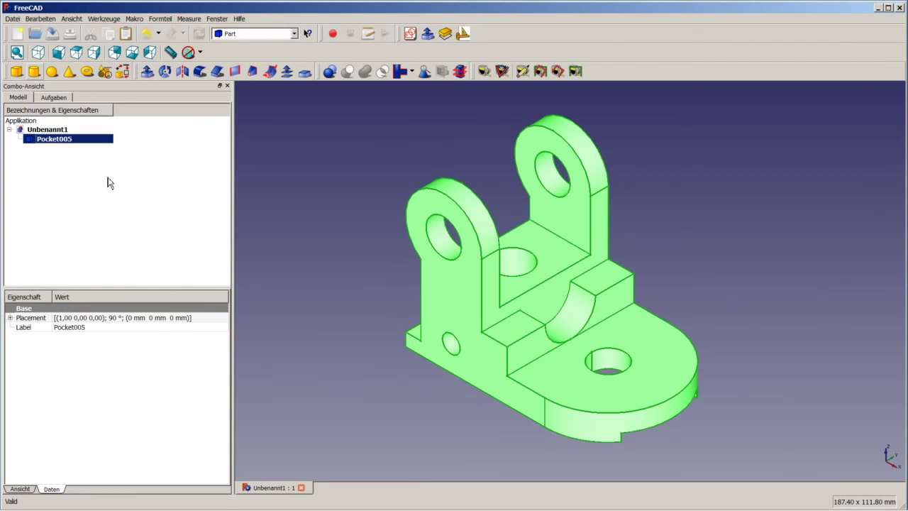
key(F2)
text(Lagerbock)
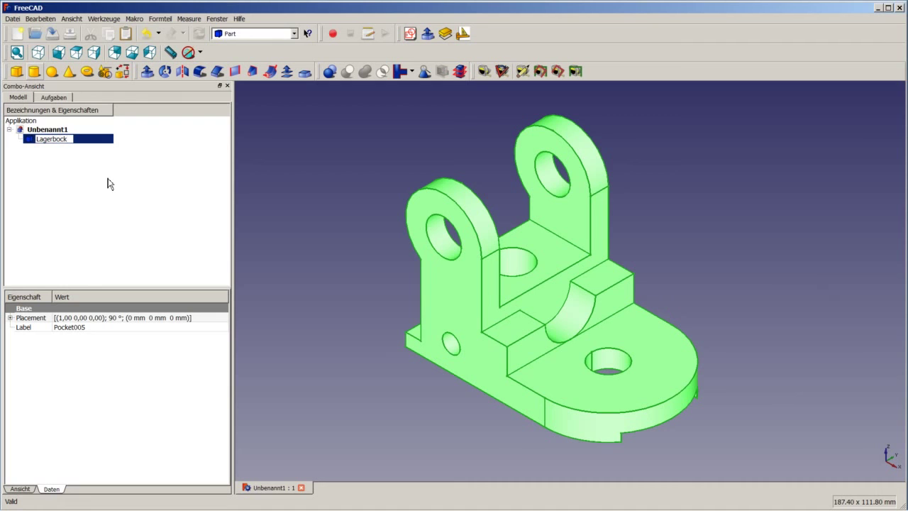
key(Return)
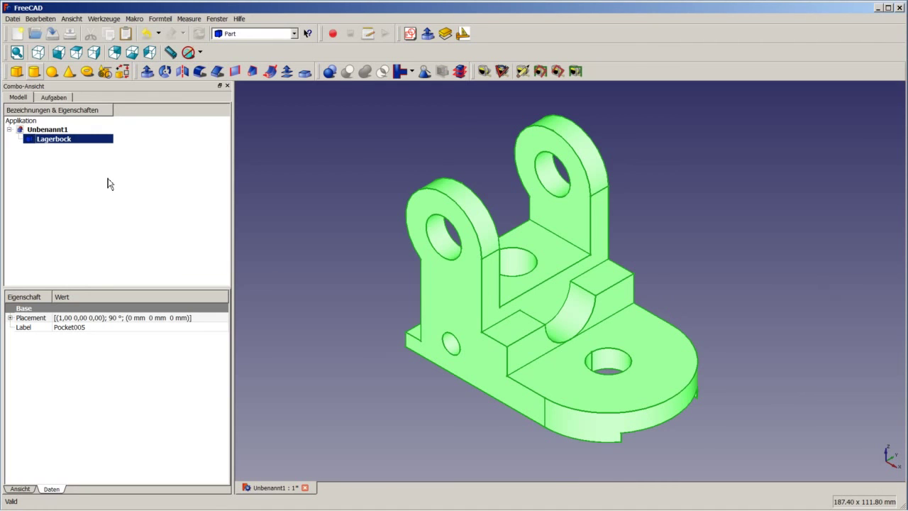
Switch to the Drawing workbench.
click(324, 156)
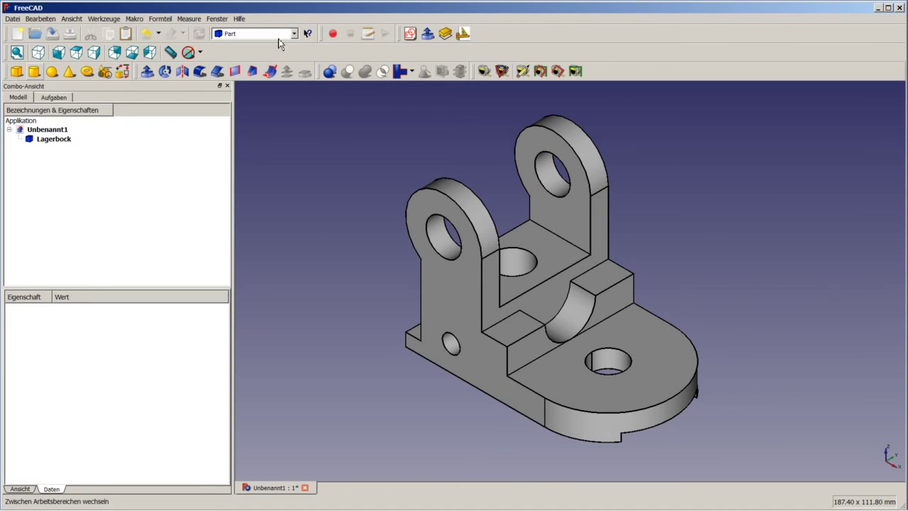
click(274, 37)
click(245, 73)
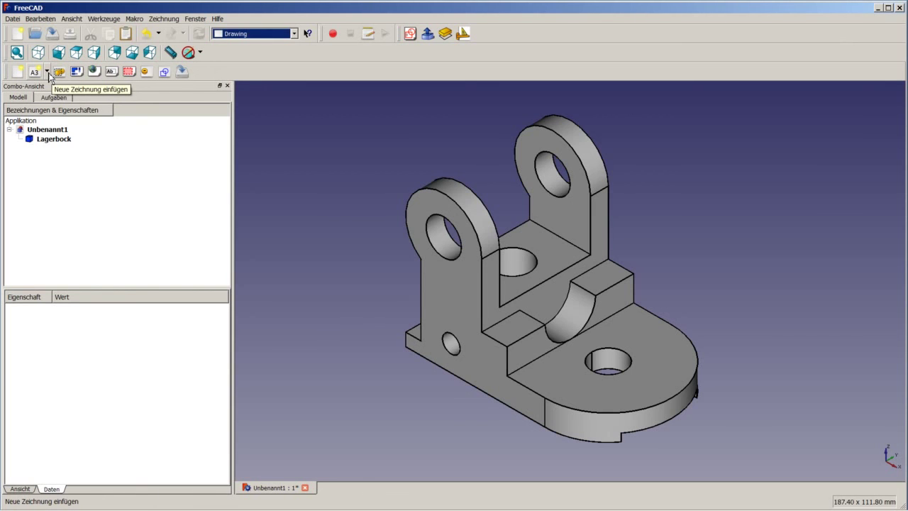
Insert an A3 Landschaft drawing page from the A3 template list.
click(47, 73)
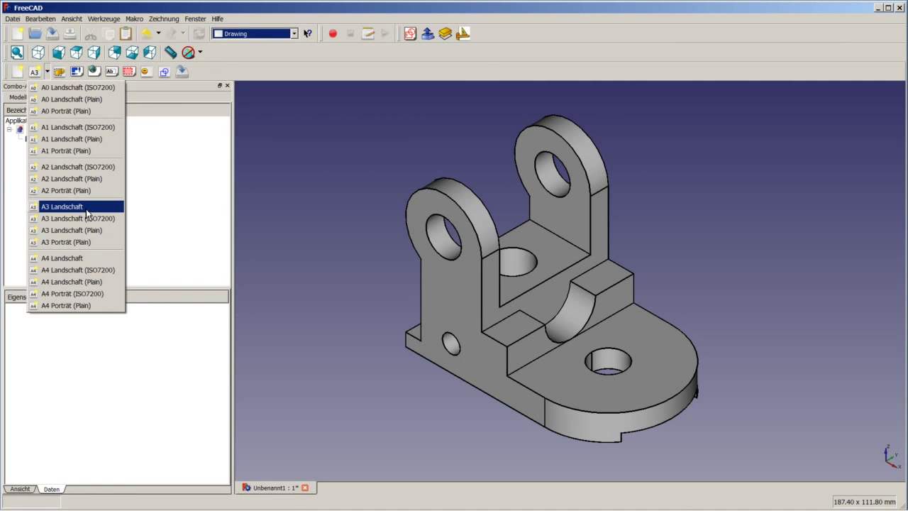
click(87, 211)
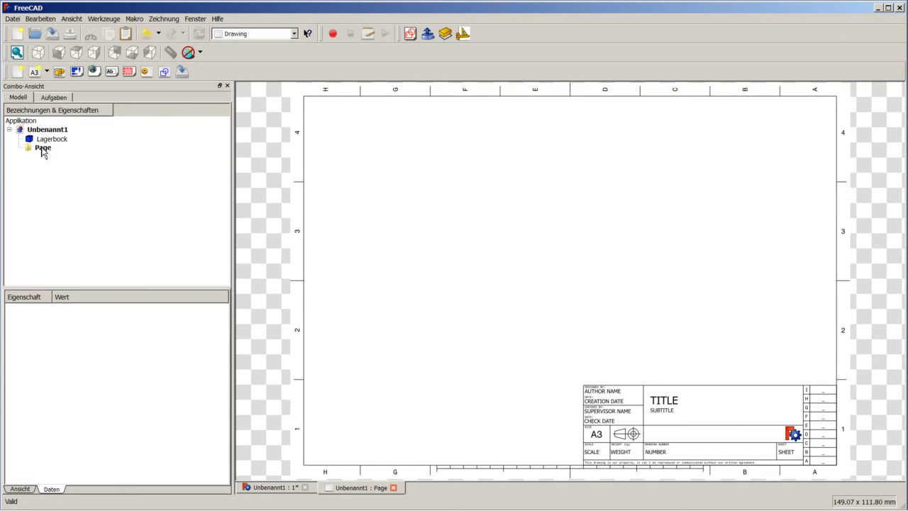
Select Page in the model tree to show its properties in the Daten tab.
click(43, 149)
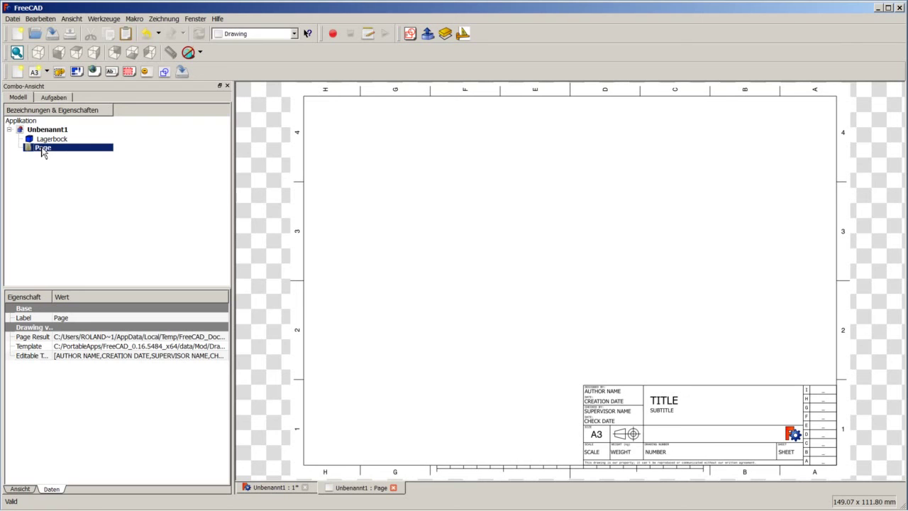
click(13, 19)
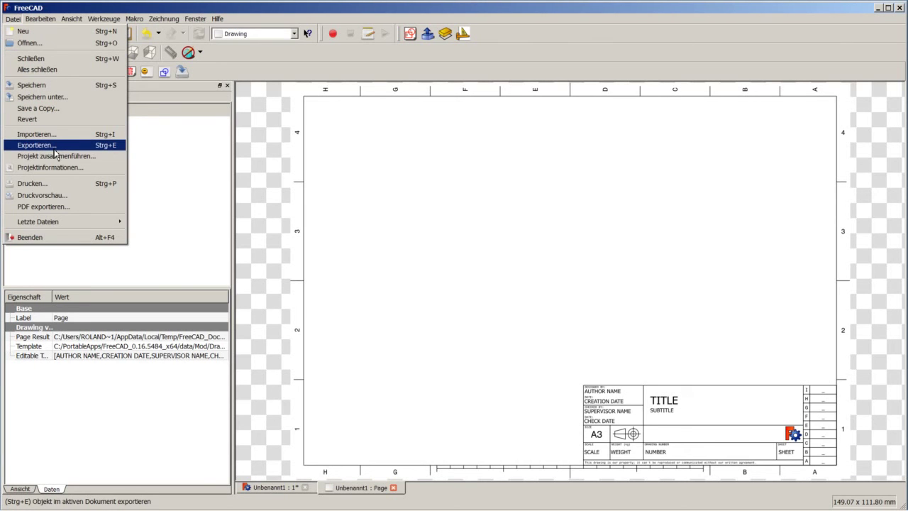
click(372, 242)
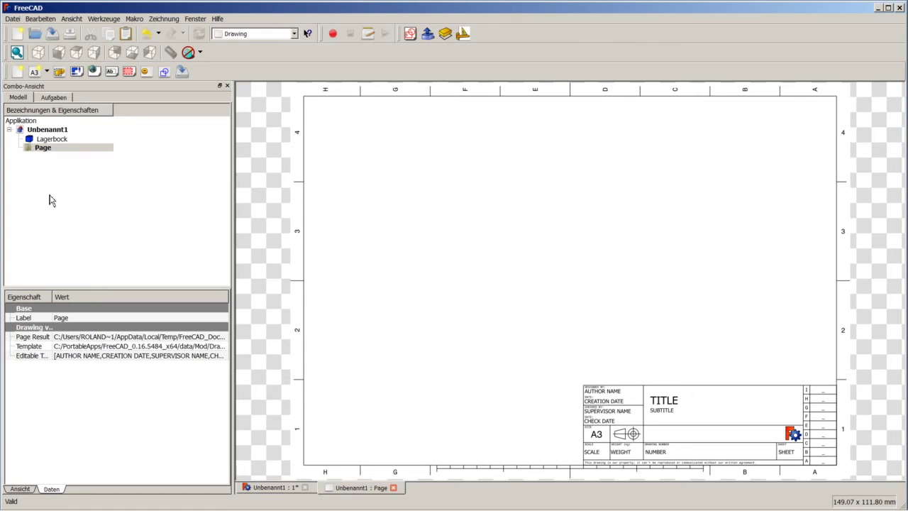
click(20, 489)
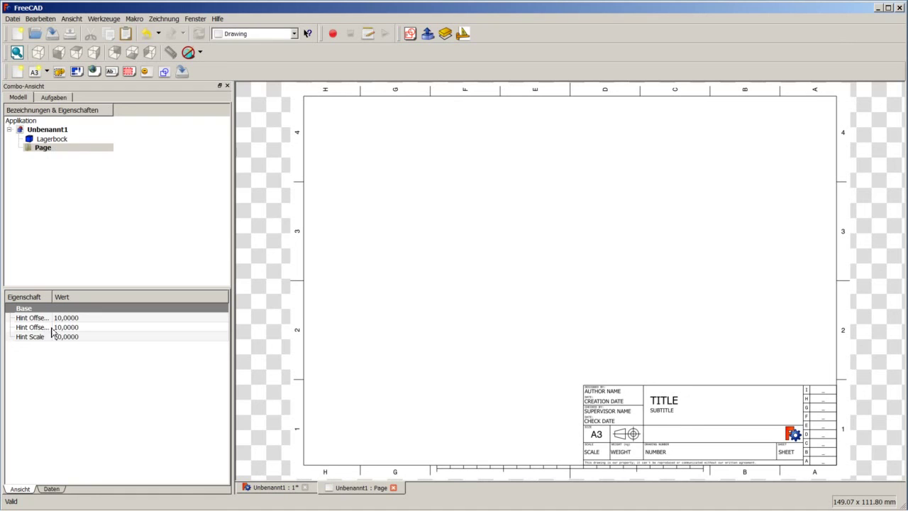
drag(53, 297, 65, 299)
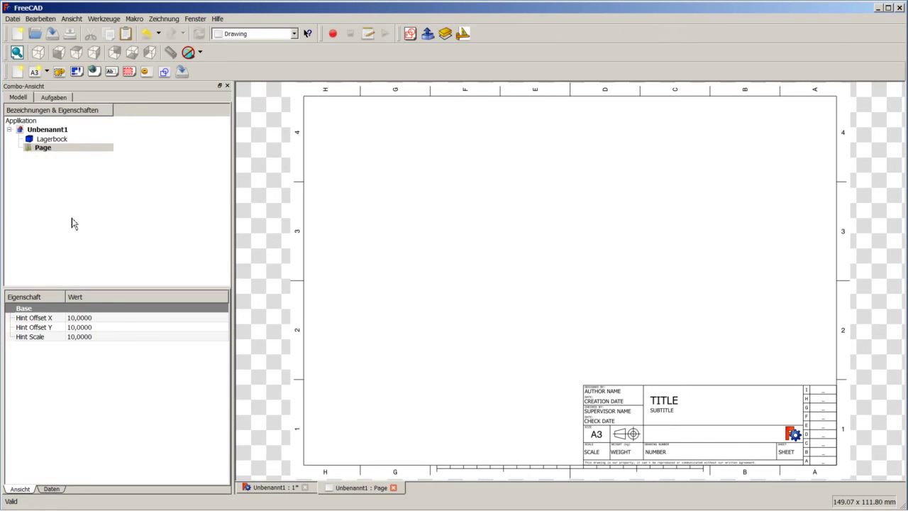
click(56, 491)
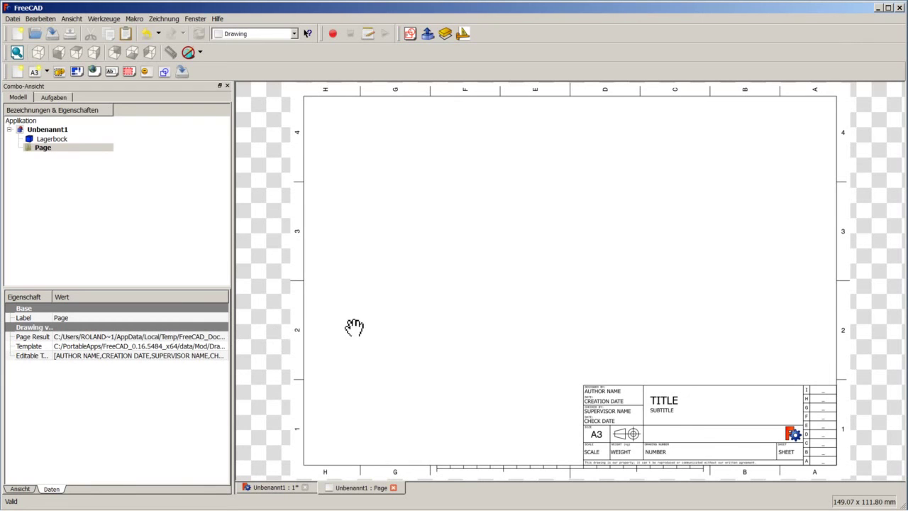
Inspect the Page Result and Template paths, then put Editable Texts into edit mode.
click(206, 340)
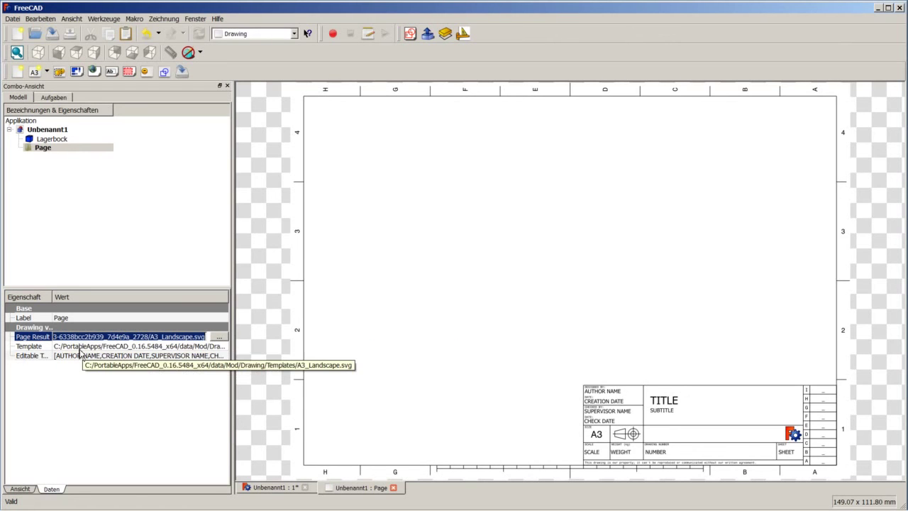
click(78, 348)
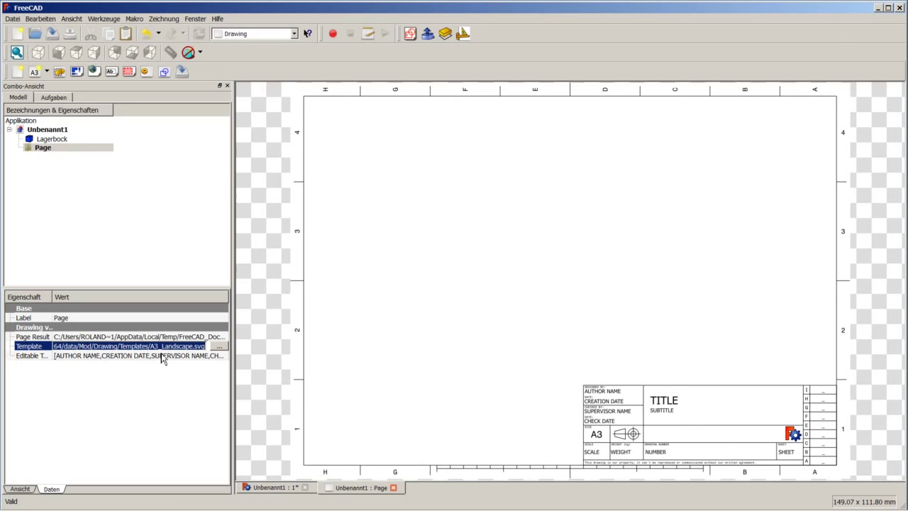
click(71, 356)
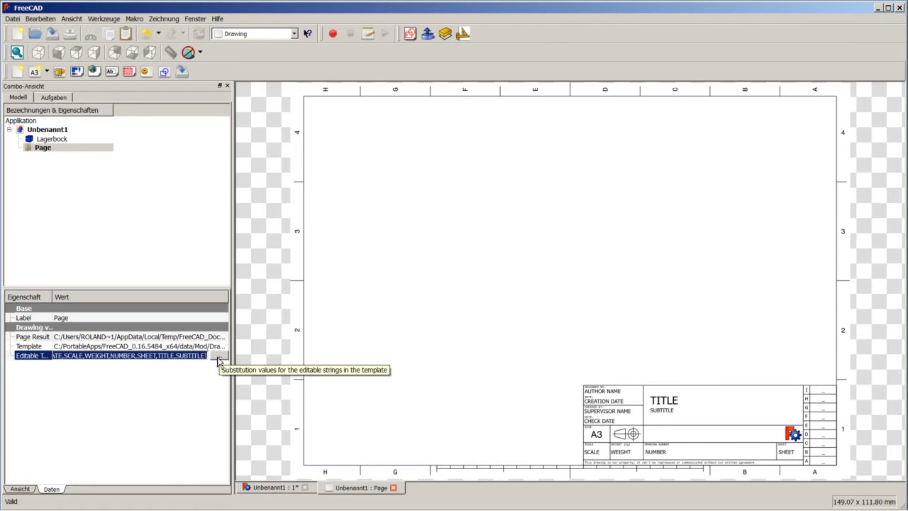
In the Liste dialog, enter the designer's name, date 07.01.2016 and scale 1:1.
click(221, 356)
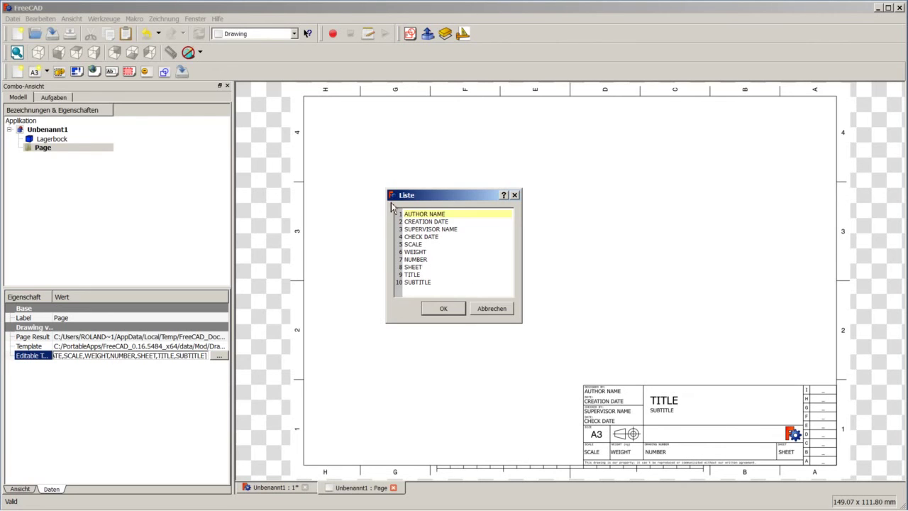
drag(453, 215, 397, 213)
text(BPLRFE)
drag(466, 222, 402, 222)
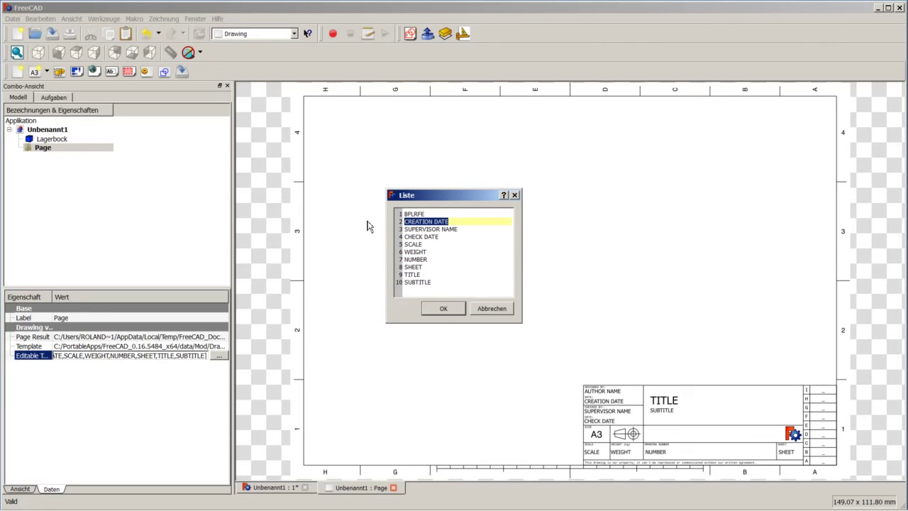
text(07.01.2016)
drag(428, 245, 392, 244)
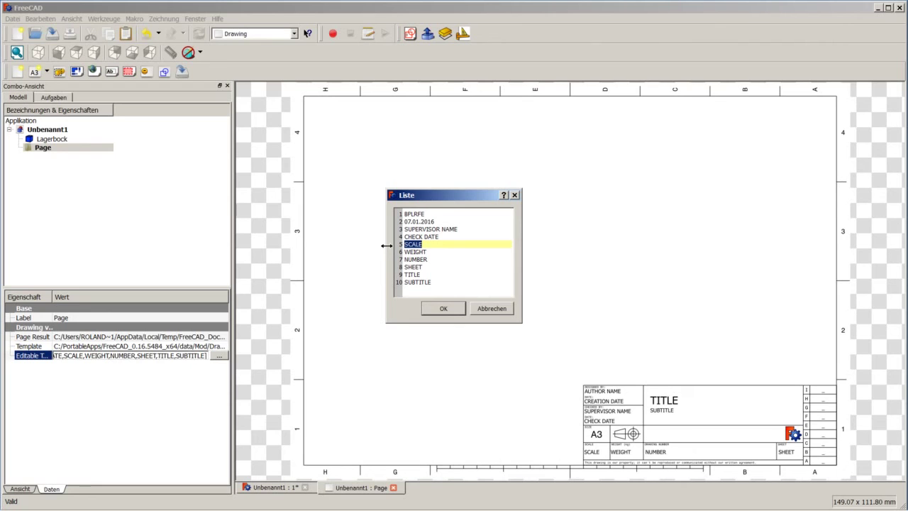
text(1:1)
Set sheet 1/1, title Tutorial 19 and subtitle Lagerbock.
drag(427, 266, 382, 267)
text(1)
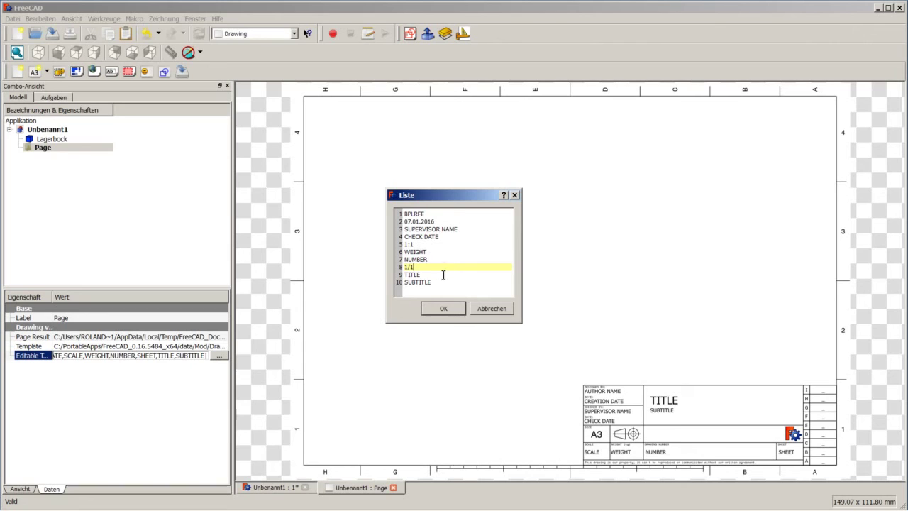
mouse_move(434, 275)
mouse_down()
mouse_move(396, 269)
mouse_move(397, 278)
mouse_up()
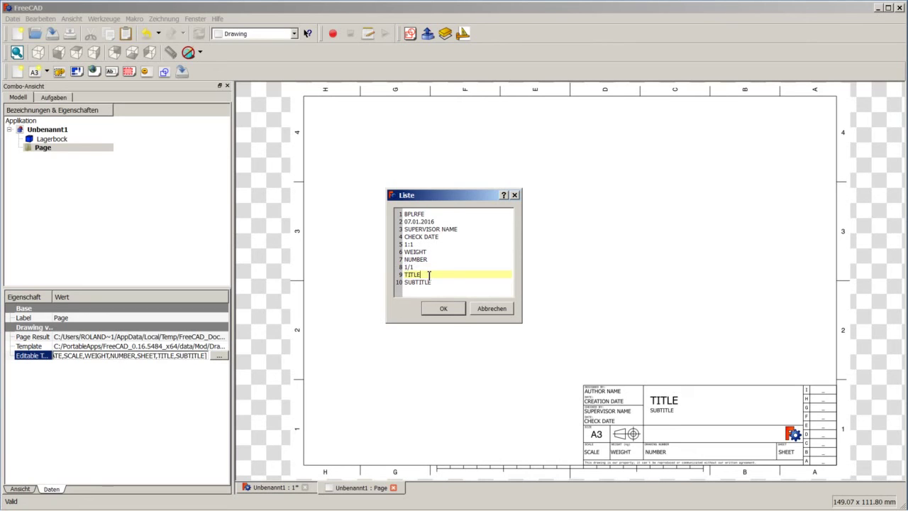
text(Tutorial)
text(19)
drag(430, 284, 365, 279)
click(446, 282)
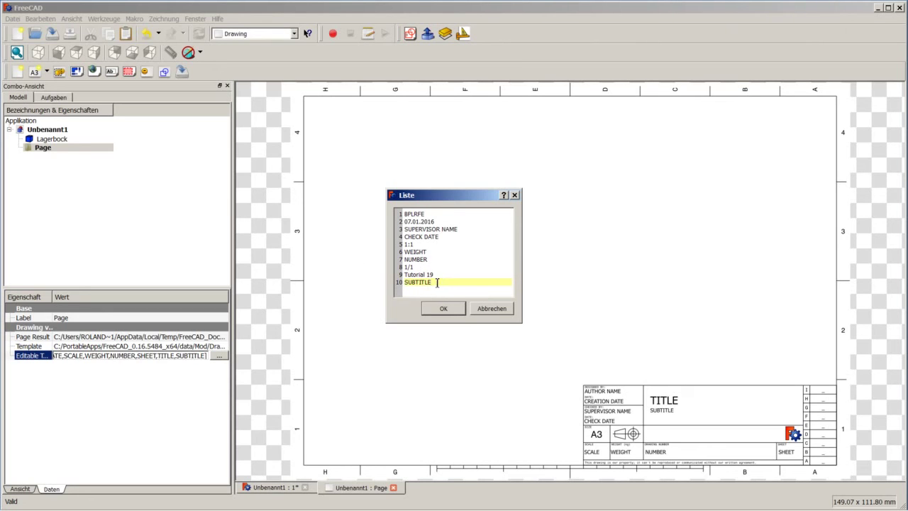
drag(437, 282, 399, 284)
text(Lagerbock)
Apply the title-block entries and zoom in to check Tutorial 19 and Lagerbock.
click(446, 310)
scroll(707, 443, down, 1)
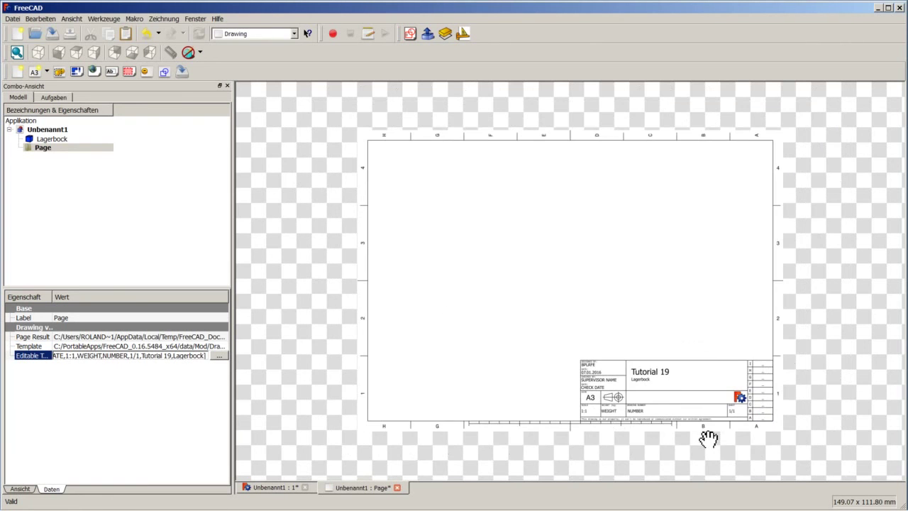
scroll(709, 436, up, 2)
scroll(739, 404, up, 2)
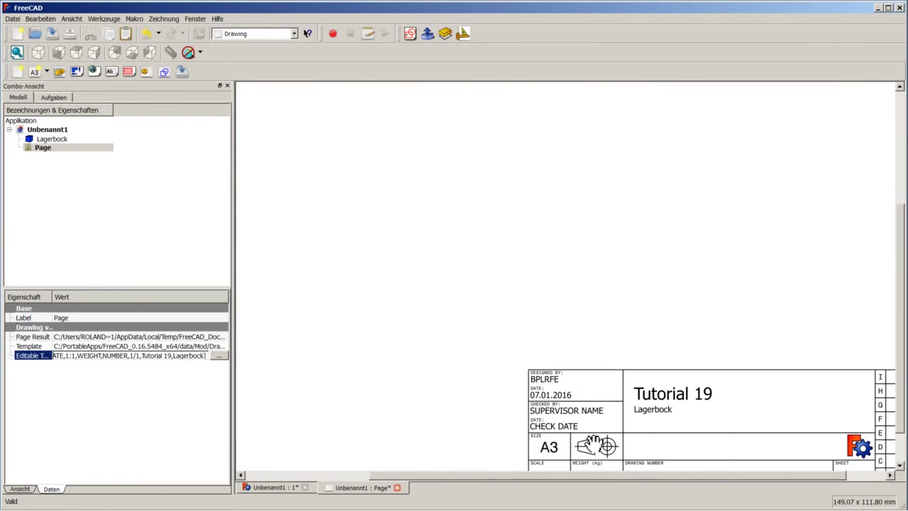
scroll(667, 431, down, 2)
scroll(717, 436, down, 1)
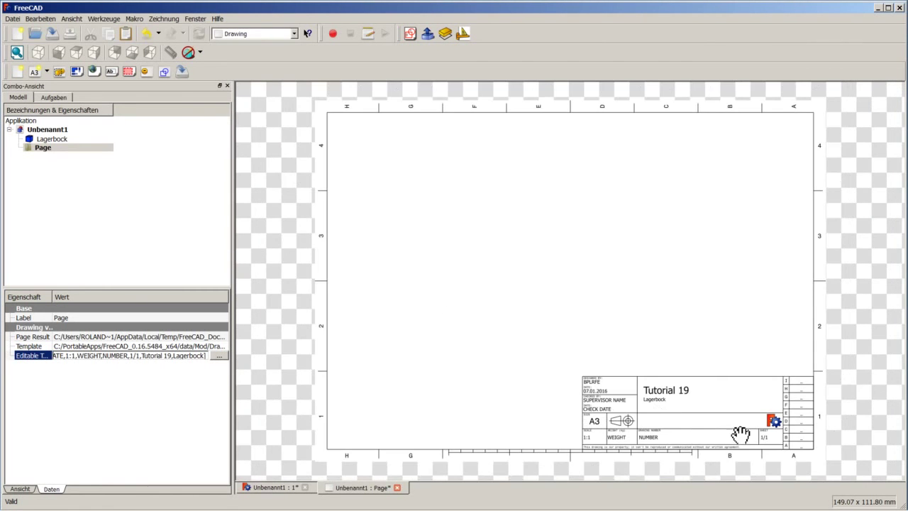
scroll(748, 442, down, 1)
scroll(744, 438, up, 3)
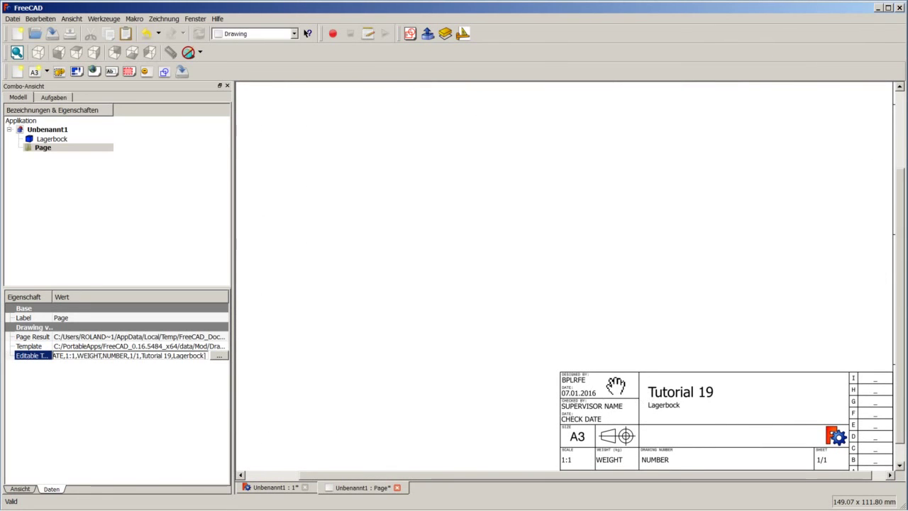
scroll(599, 397, up, 2)
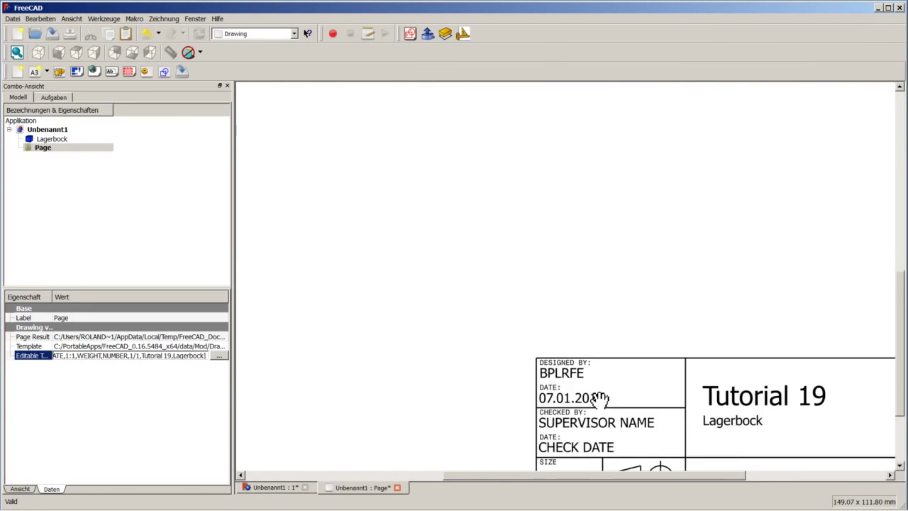
scroll(599, 399, up, 2)
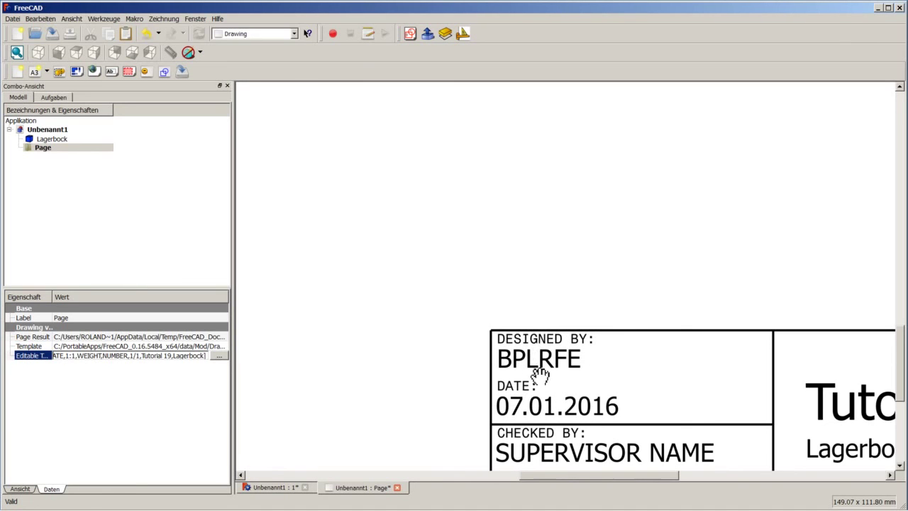
Open the A3_Landscape.svg template in XML Copy Editor.
scroll(539, 415, down, 1)
scroll(542, 417, down, 1)
scroll(541, 417, down, 2)
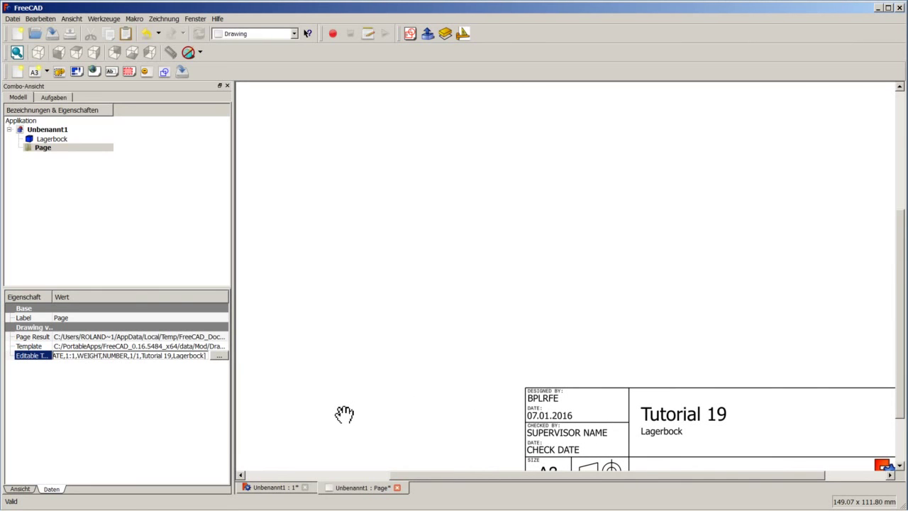
click(65, 346)
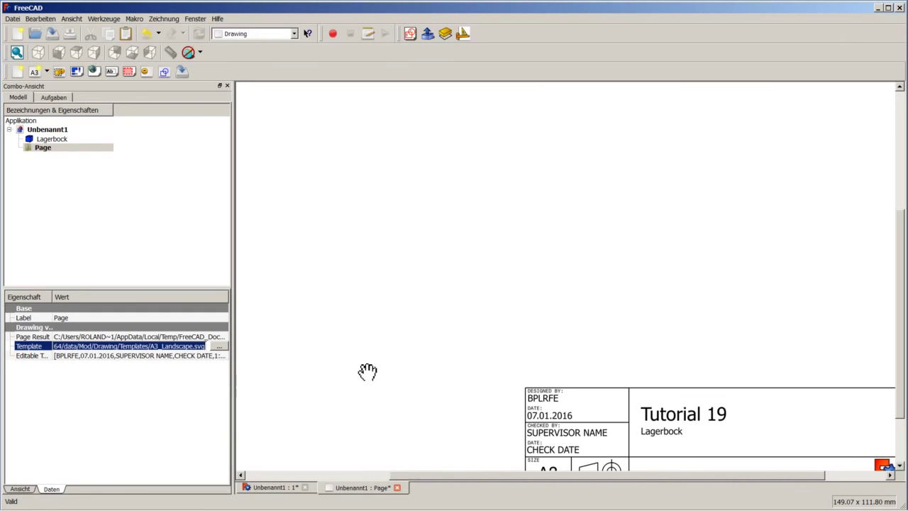
click(707, 505)
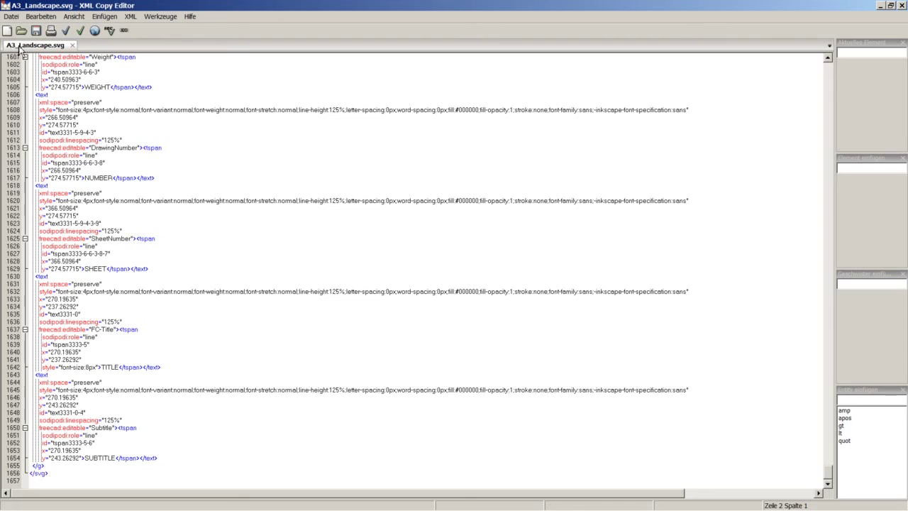
mouse_move(35, 45)
double_click(92, 239)
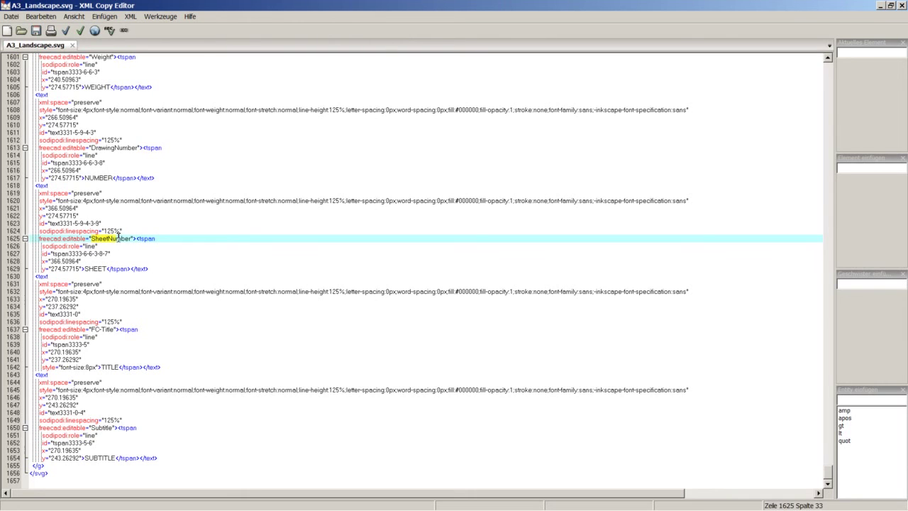
double_click(91, 269)
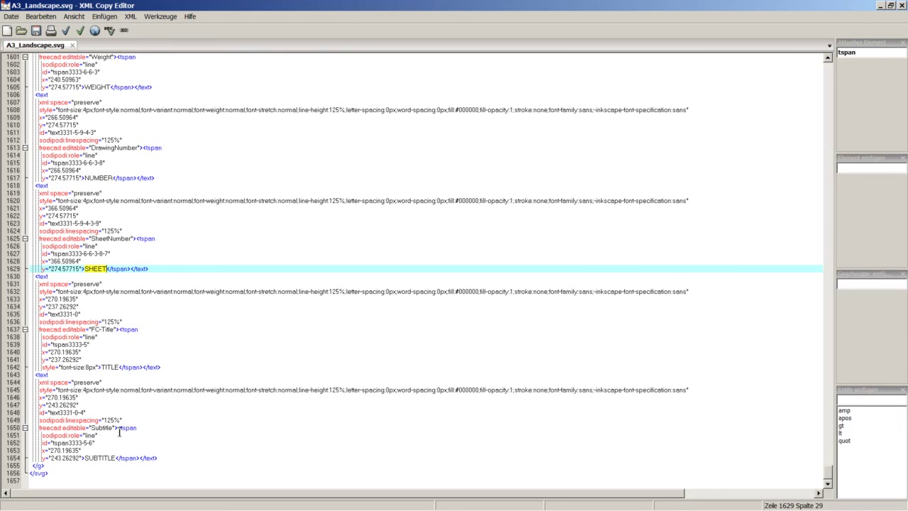
scroll(178, 350, up, 3)
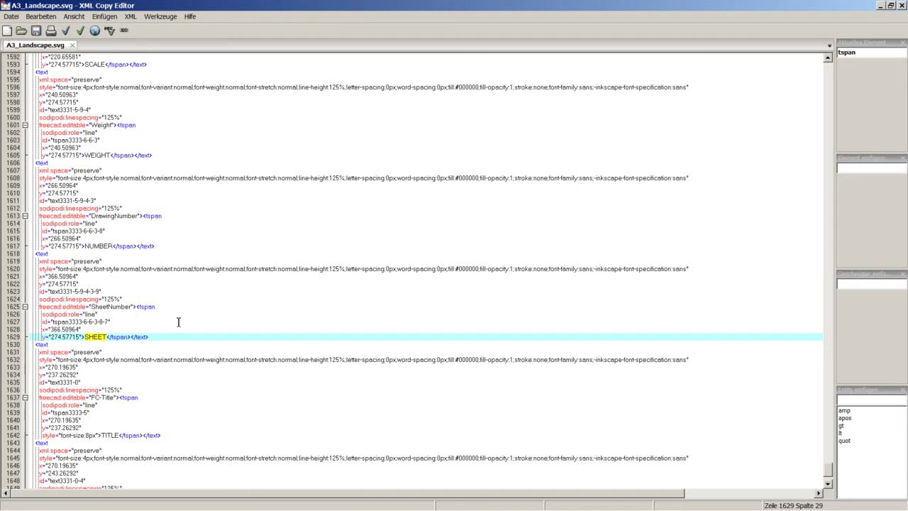
scroll(178, 336, up, 5)
scroll(182, 322, up, 3)
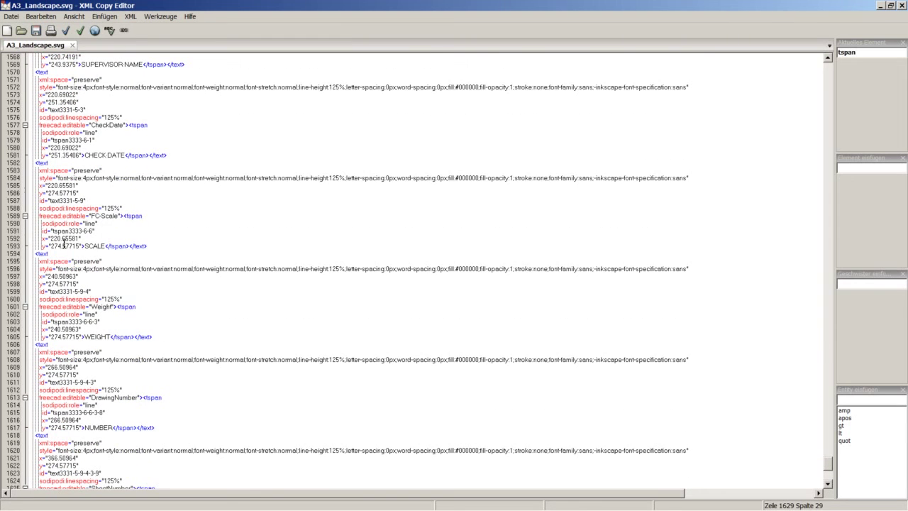
scroll(70, 256, down, 2)
scroll(71, 257, down, 4)
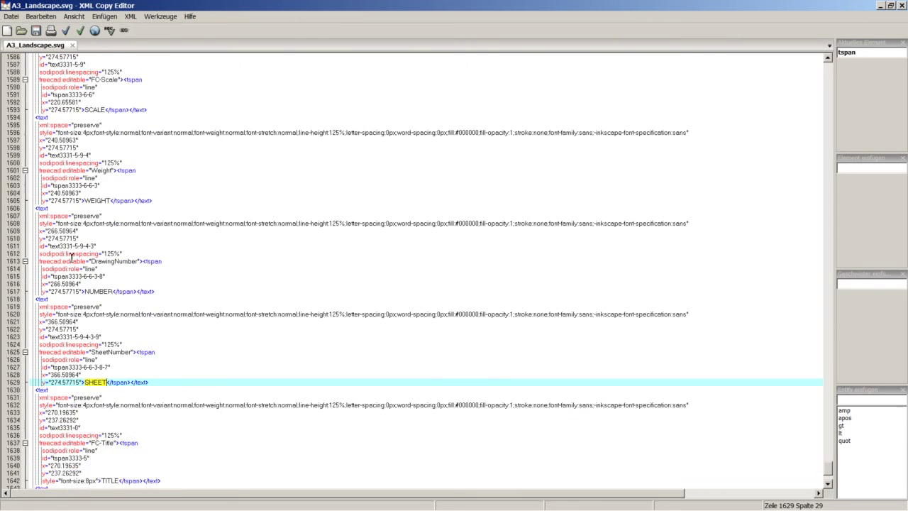
scroll(78, 277, down, 3)
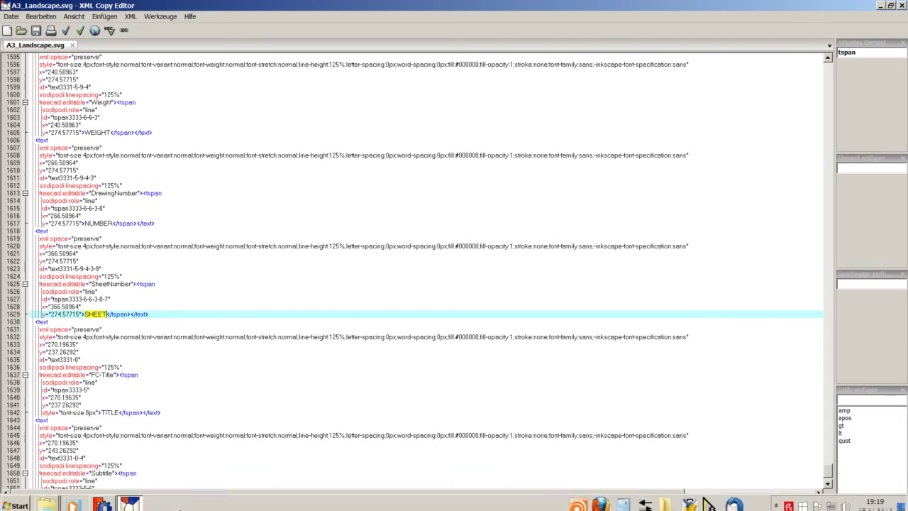
Return to FreeCAD and show the whole A3 Page with its Tutorial 19 title block.
click(104, 501)
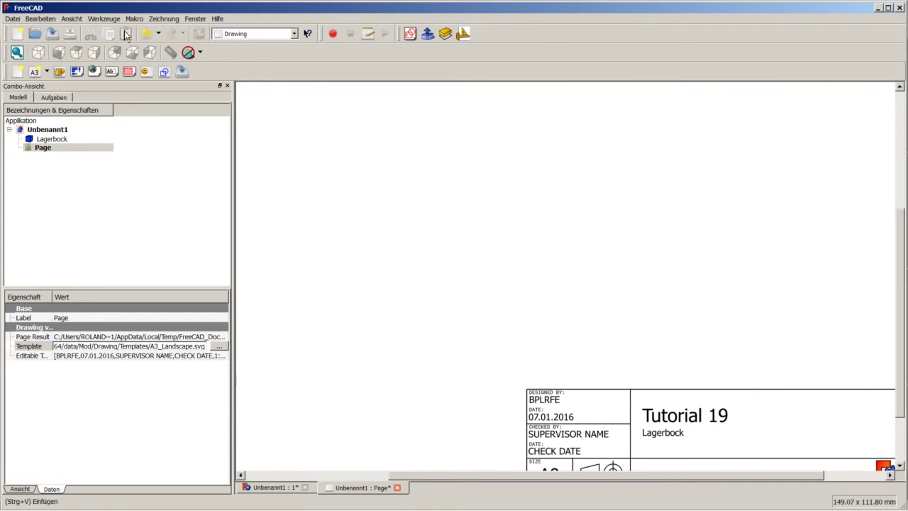
click(75, 23)
mouse_move(101, 70)
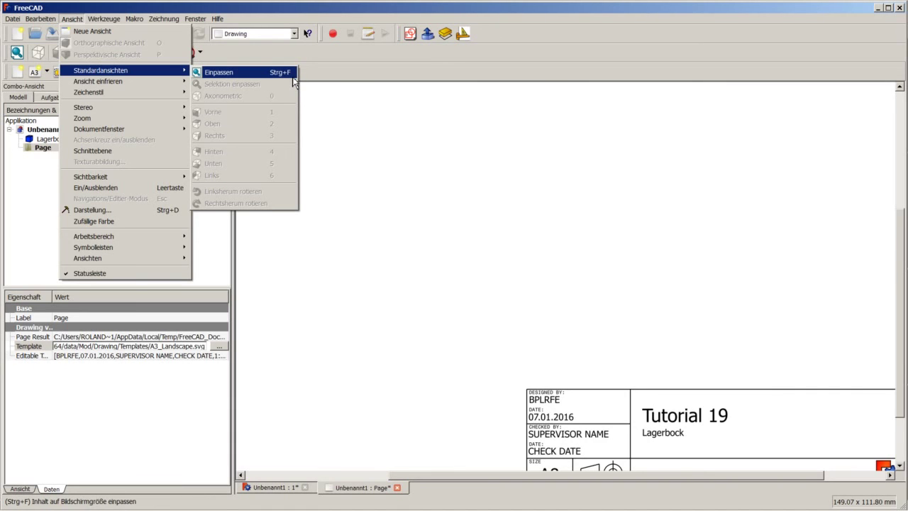
click(392, 172)
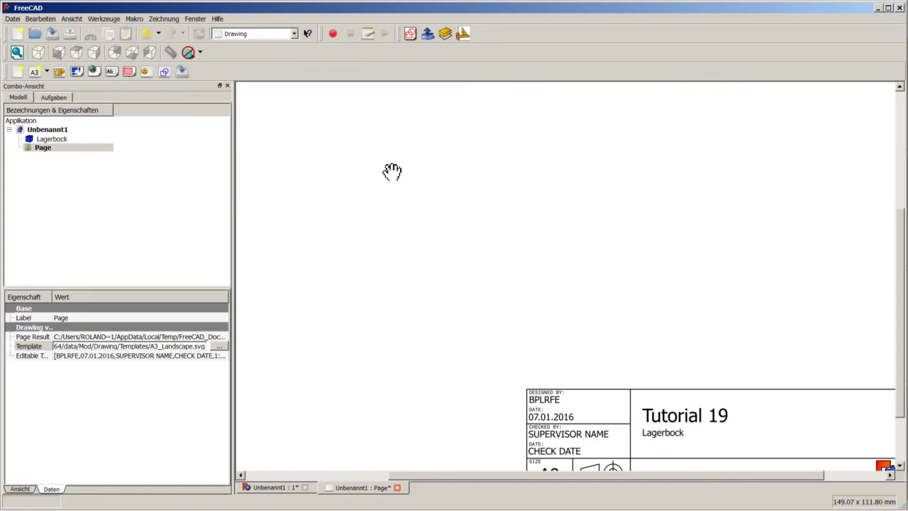
click(273, 487)
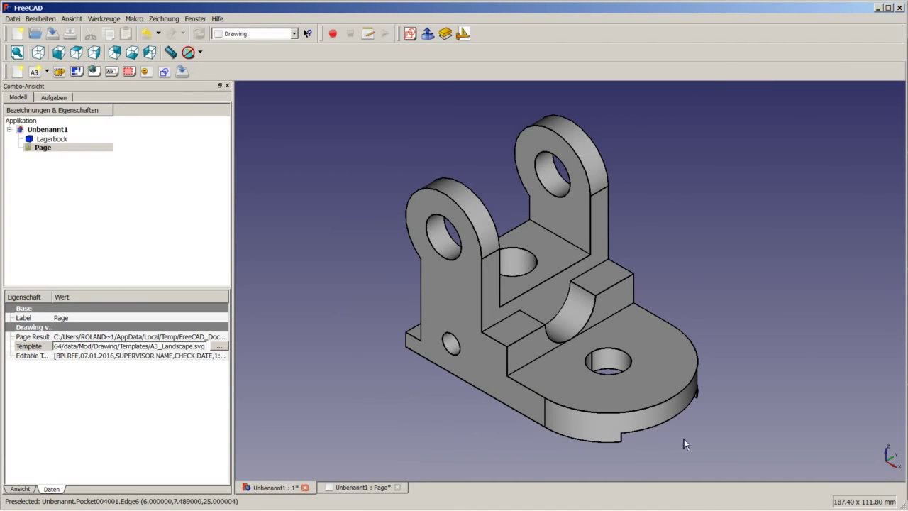
right_click(370, 292)
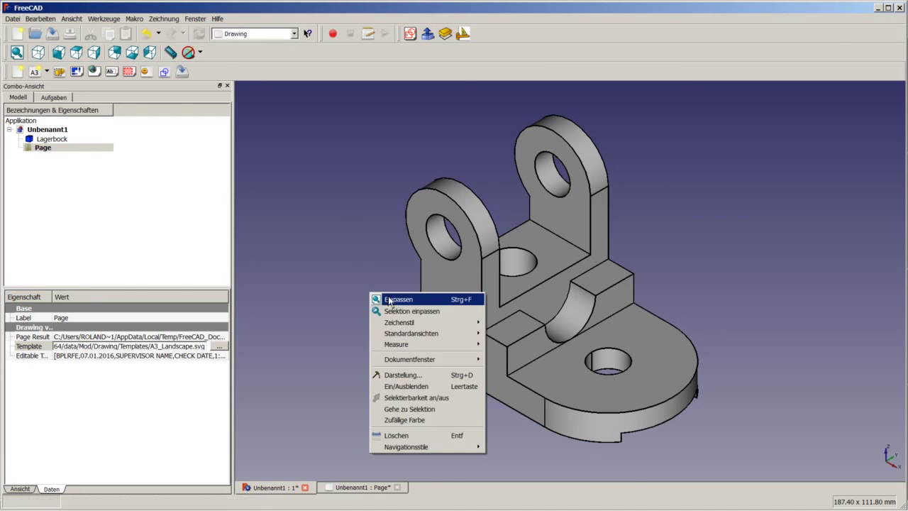
click(325, 398)
click(352, 487)
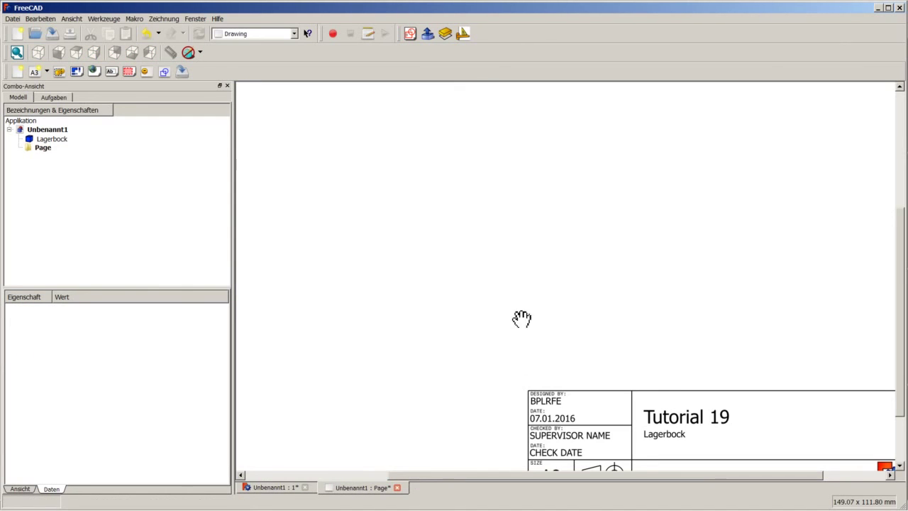
right_click(553, 299)
mouse_move(575, 324)
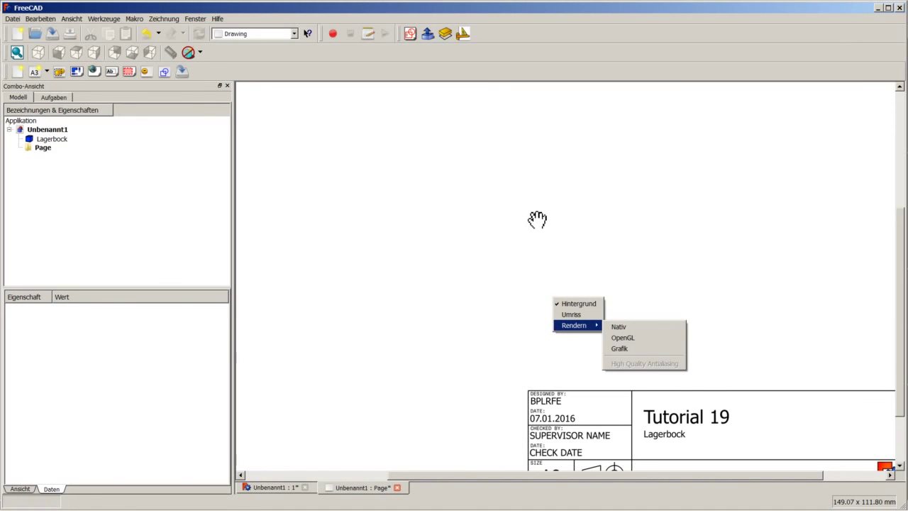
click(488, 210)
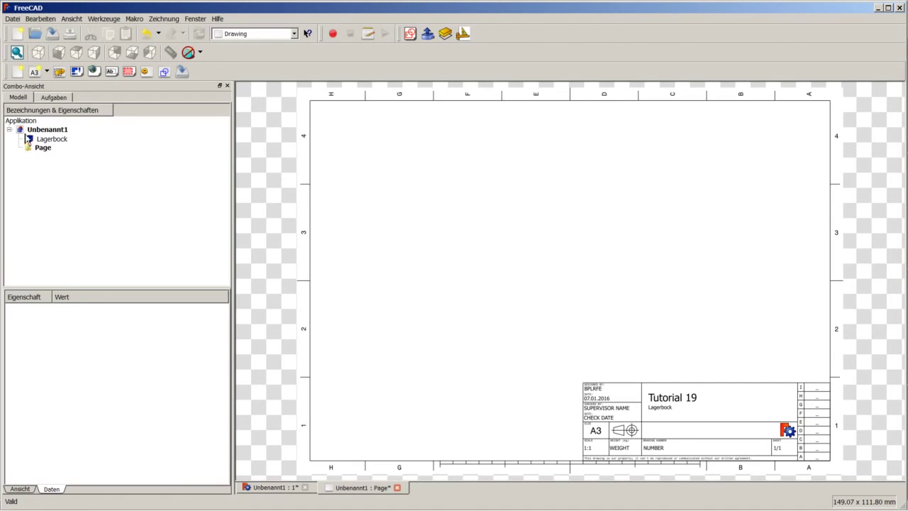
Select the Lagerbock part and the Page together in the tree.
click(48, 139)
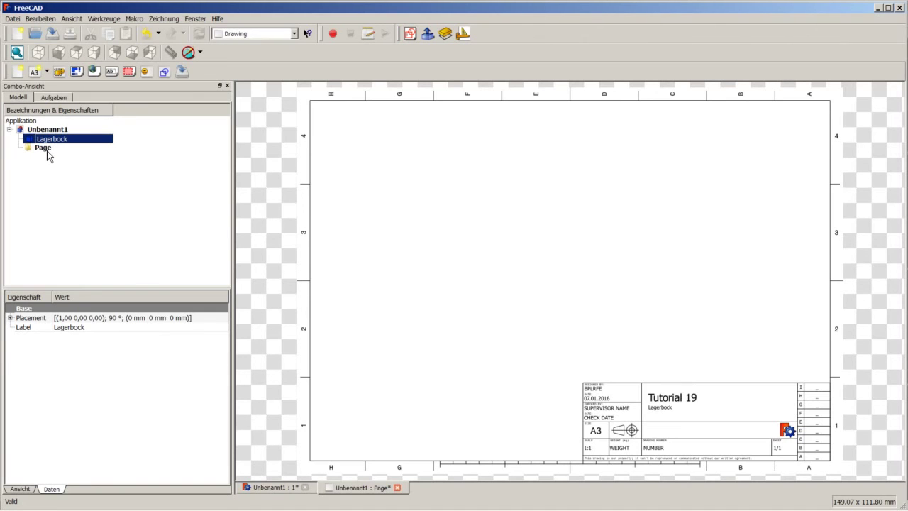
ctrl+click(47, 150)
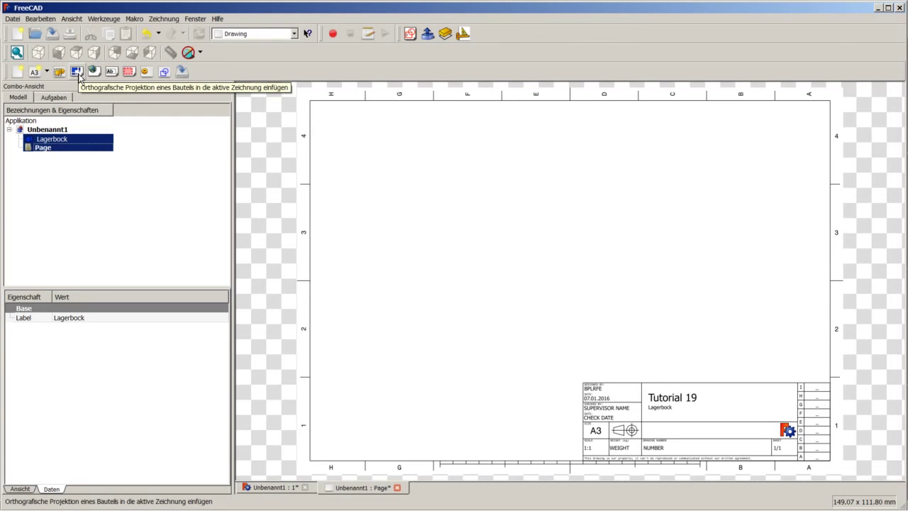
Start an orthographic projection of Lagerbock set to first-angle (Erster Winkel), checking orientation in 3D.
click(76, 72)
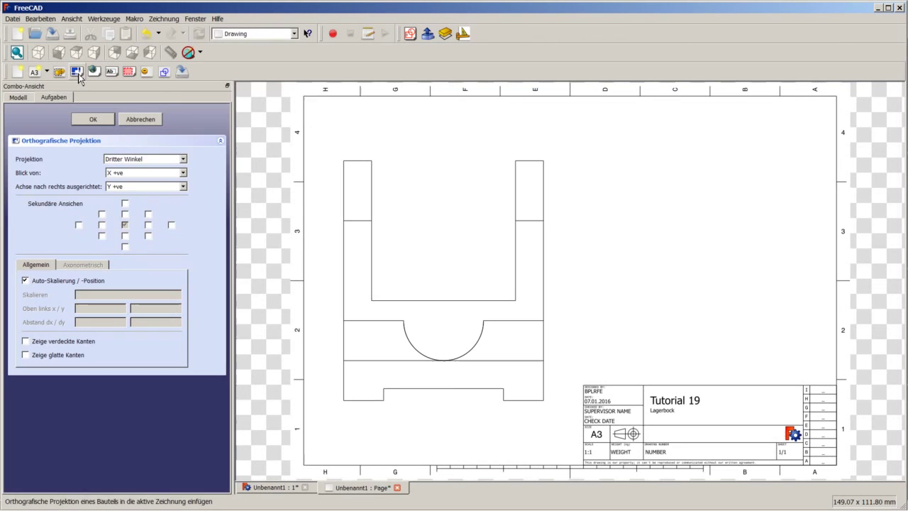
click(160, 162)
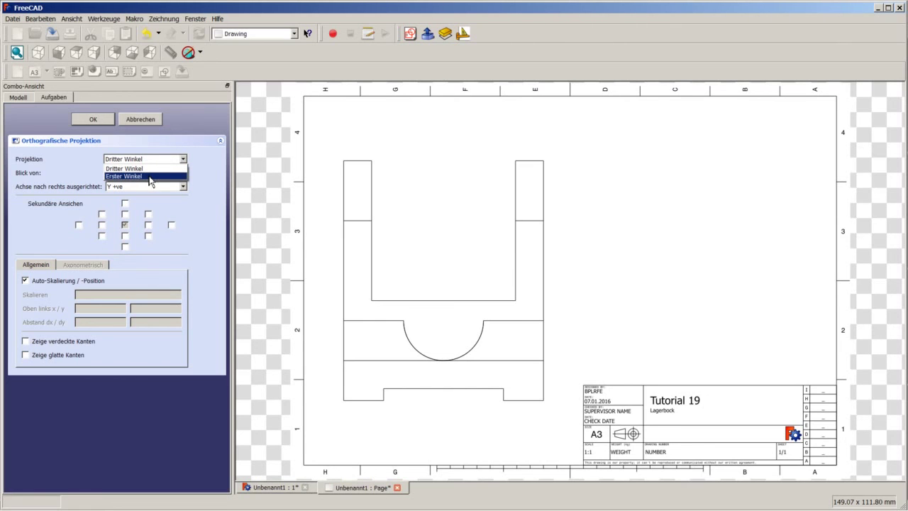
click(149, 176)
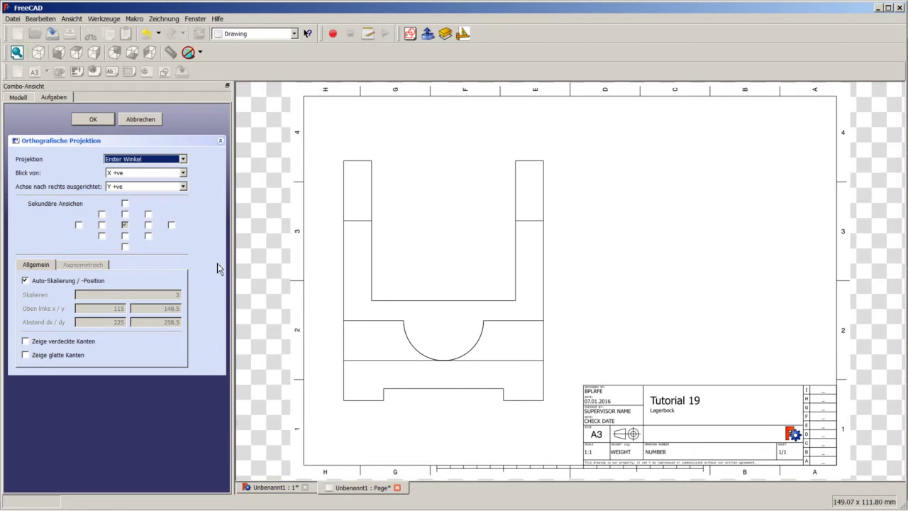
click(274, 487)
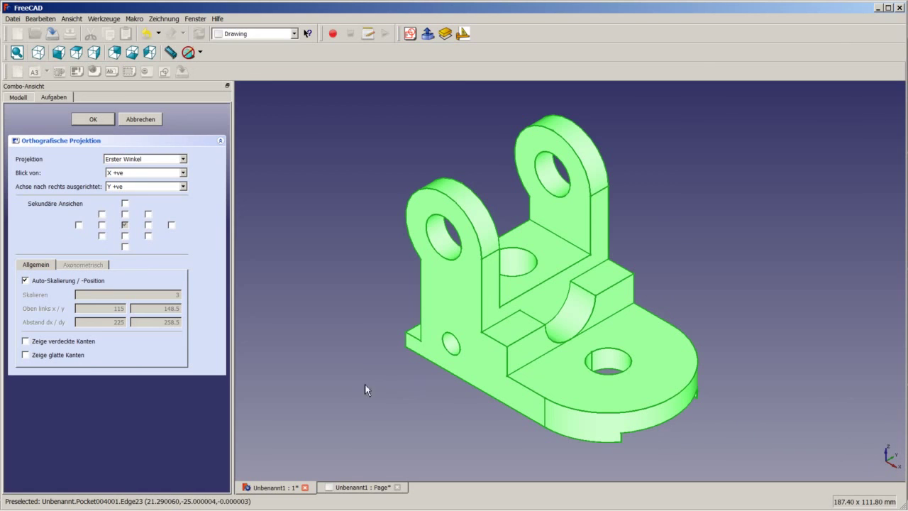
click(352, 488)
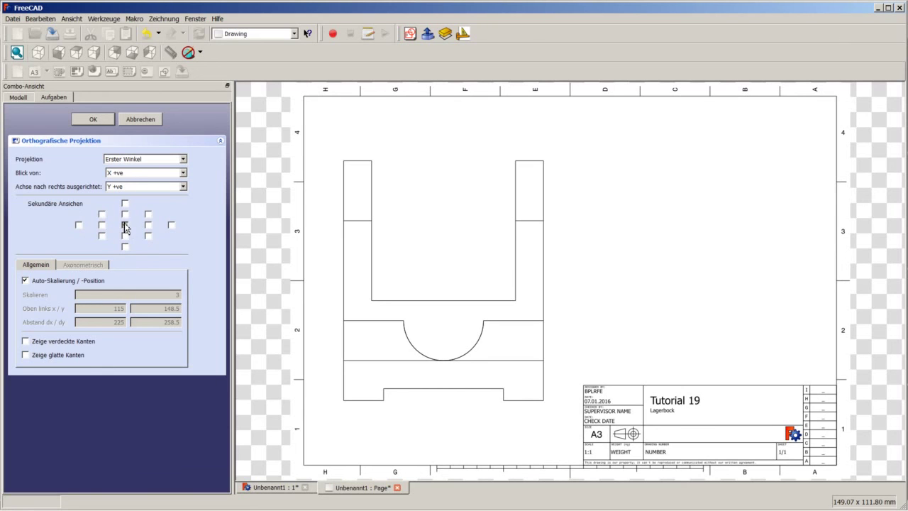
Set the main view direction to Z +ve and add the secondary view left of it.
click(184, 173)
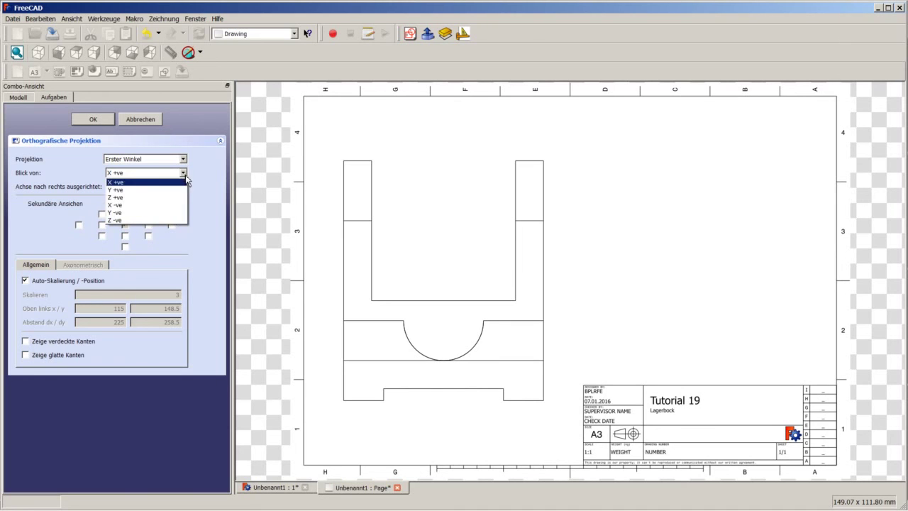
click(146, 200)
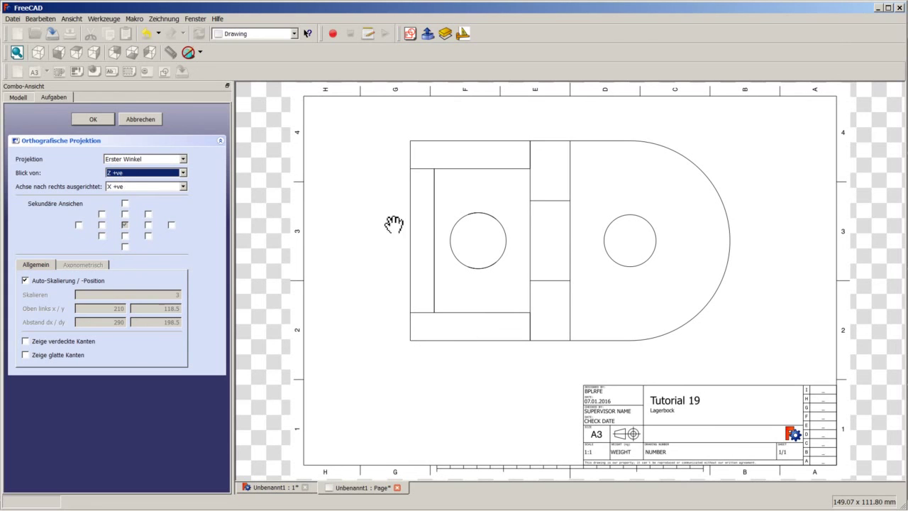
click(276, 488)
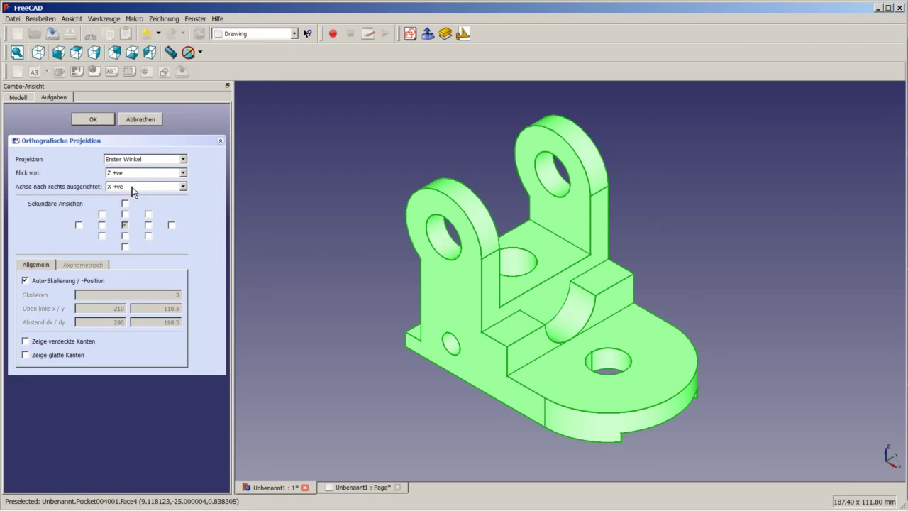
click(377, 488)
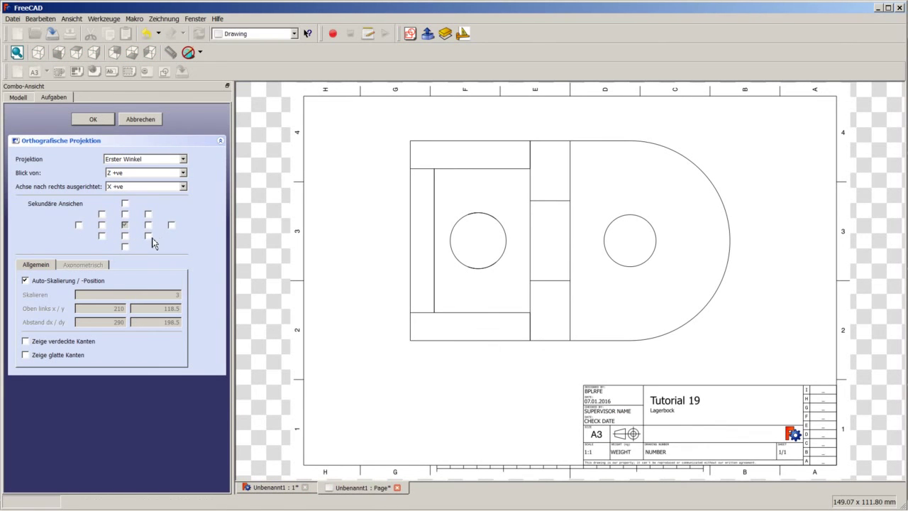
click(102, 226)
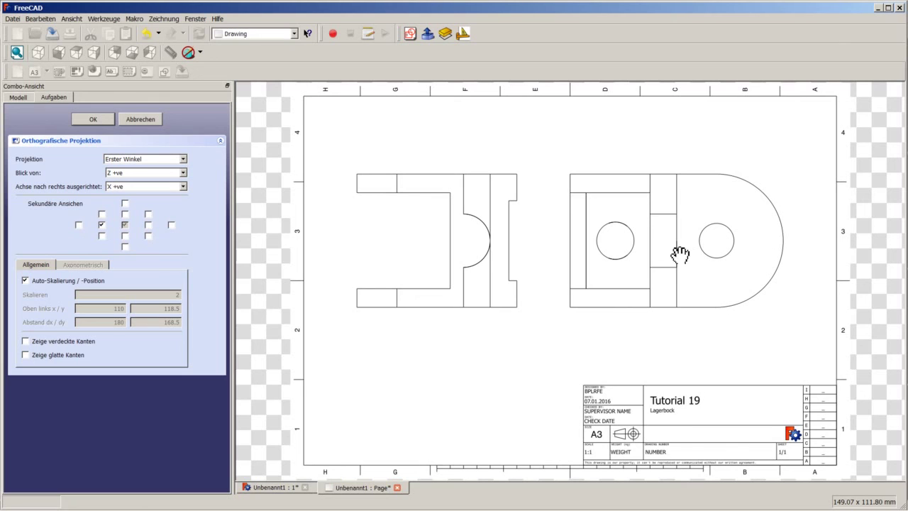
Add the secondary view above the main view, trying and then removing the isometric views.
click(125, 214)
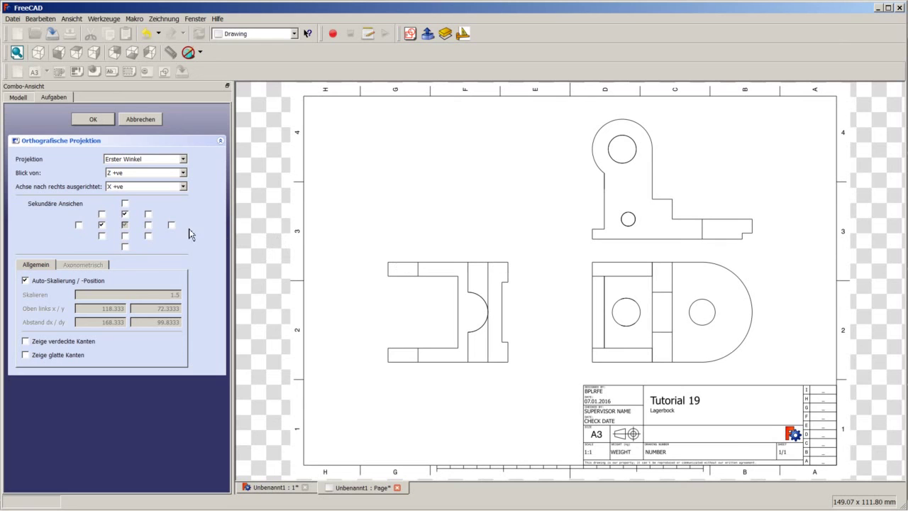
click(148, 214)
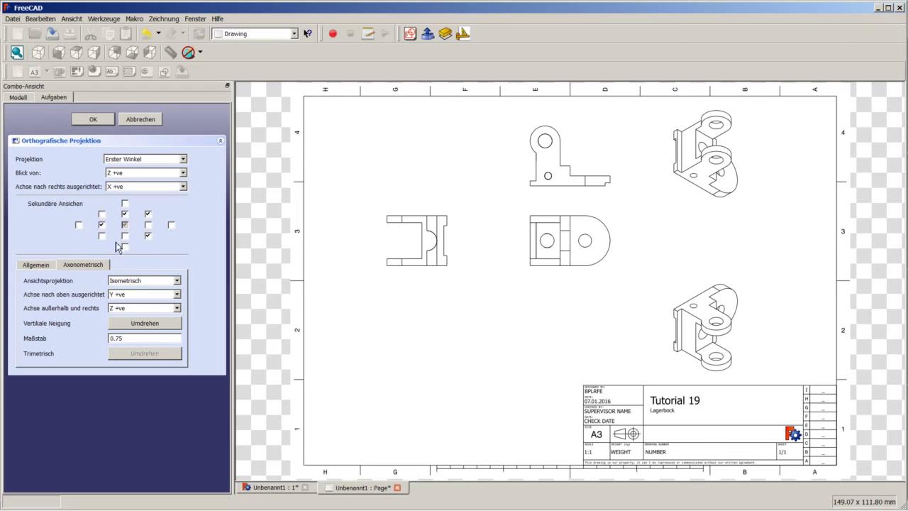
click(149, 237)
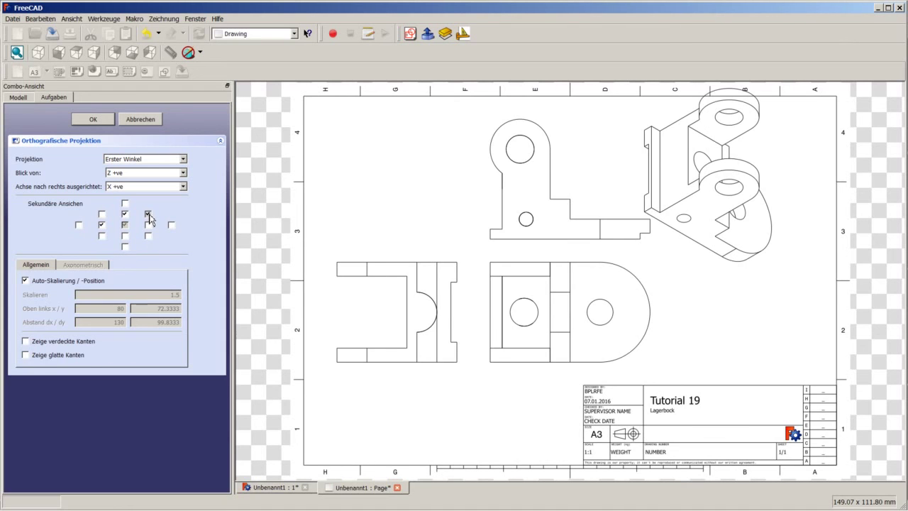
click(148, 214)
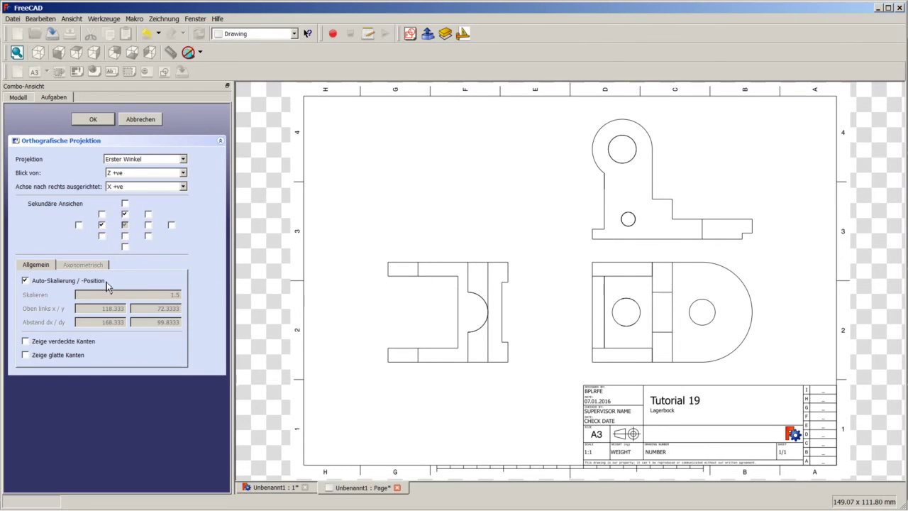
Switch off Auto-Skalierung / -Position and replace the 1.5 scale with 1.
click(35, 282)
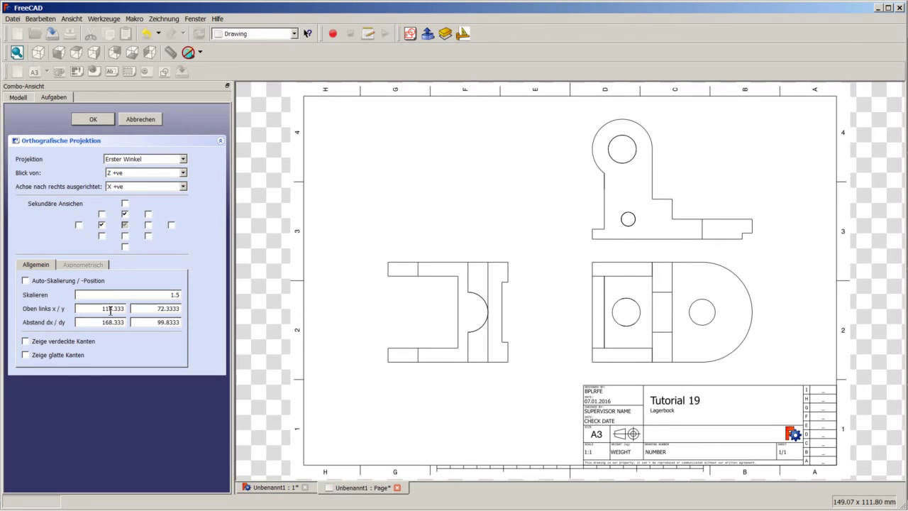
drag(171, 296, 184, 297)
text(2)
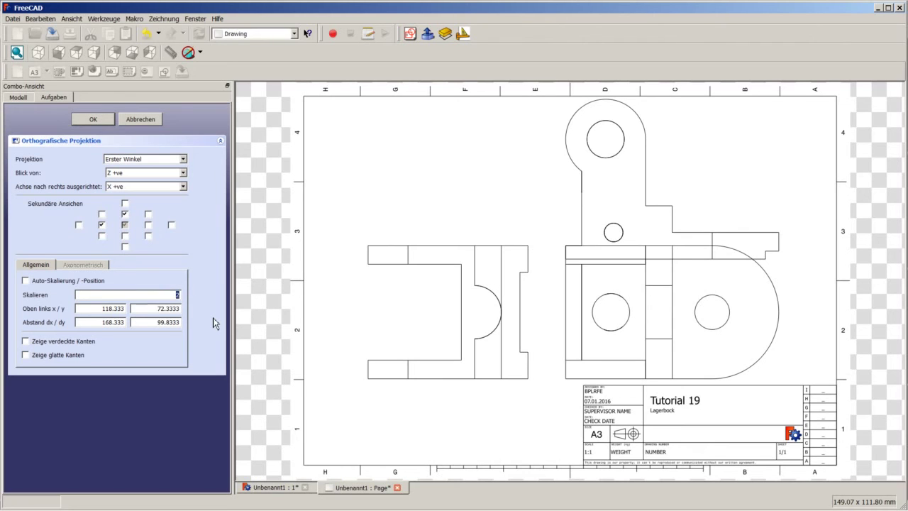
text(1)
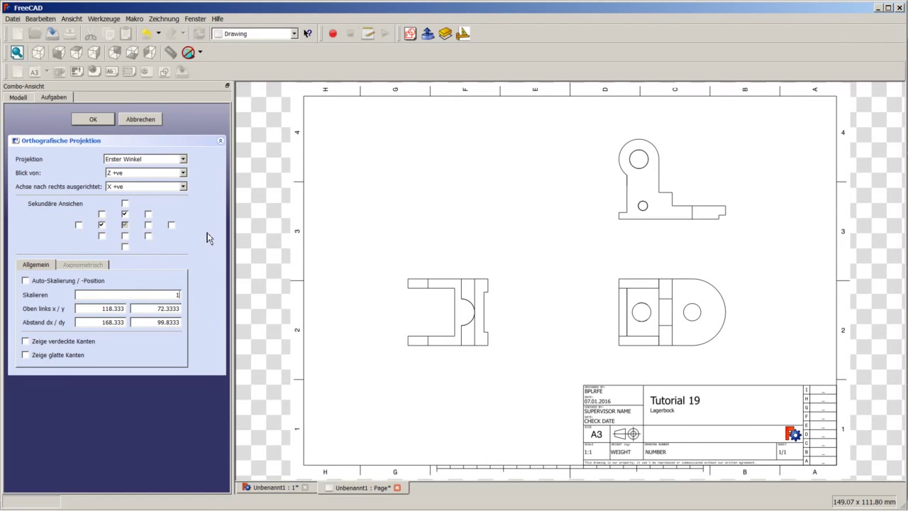
Finish the projection, expand Page to list its views, and select Ortho_0_0.
click(102, 119)
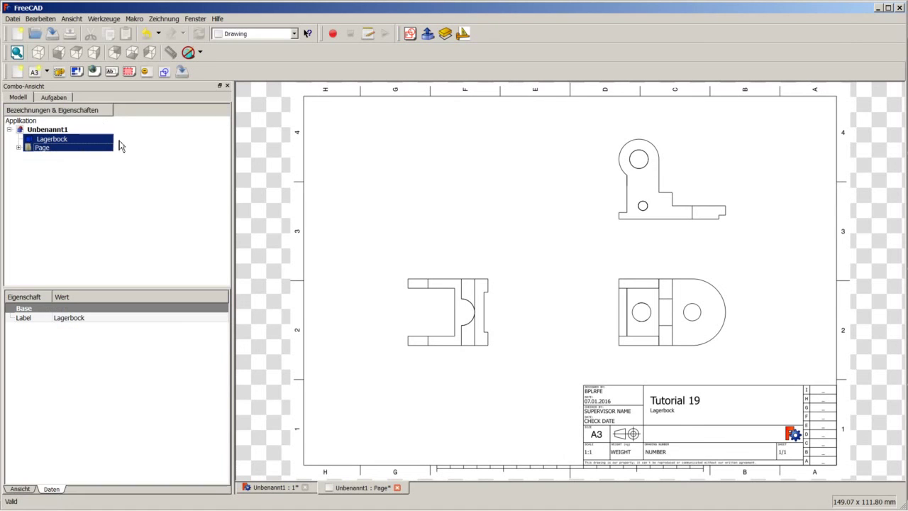
click(18, 147)
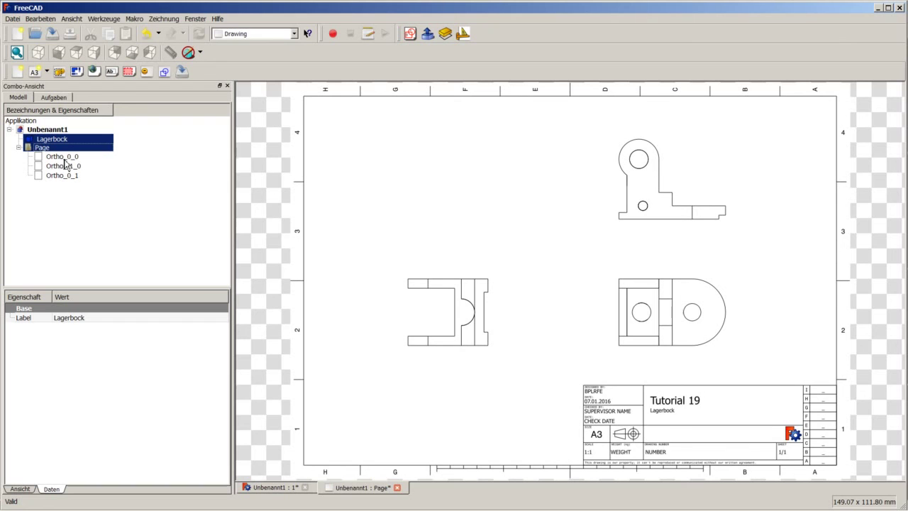
click(64, 158)
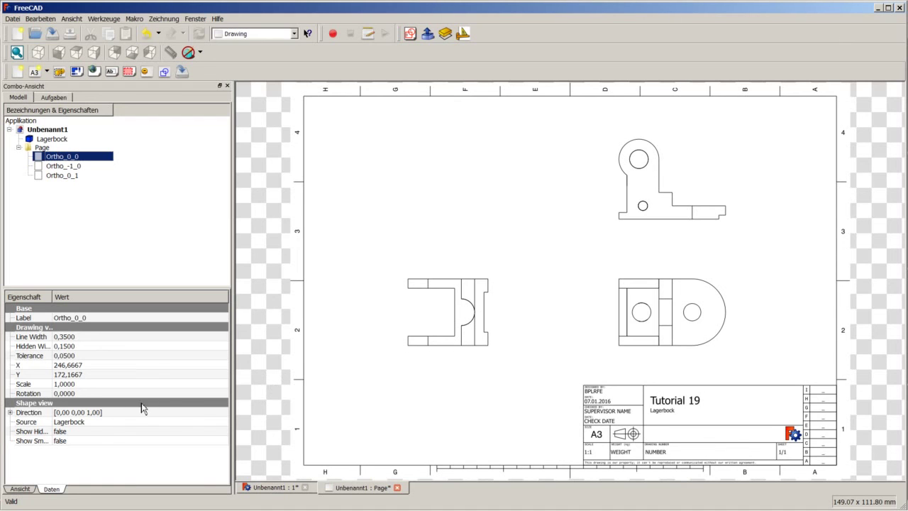
Expand Ortho_0_0's Direction to show (0, 0, 1) and widen the property-name column.
click(12, 412)
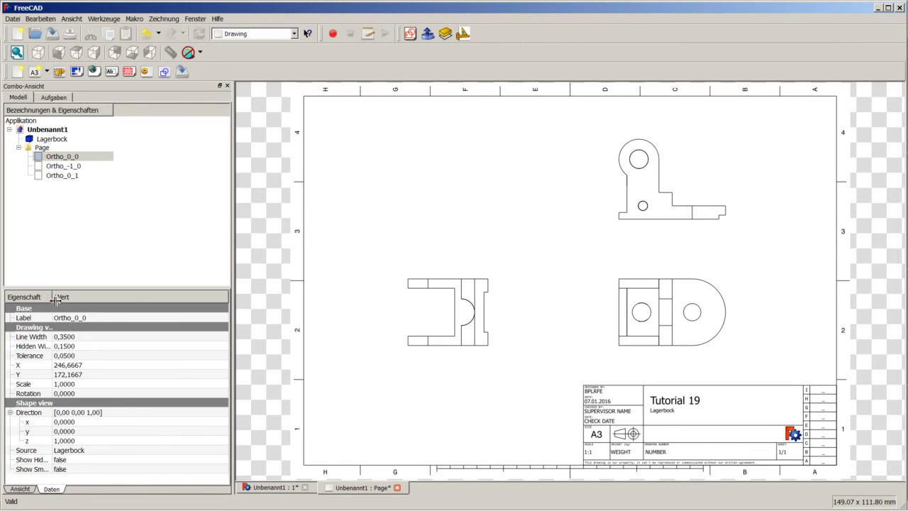
drag(53, 297, 83, 299)
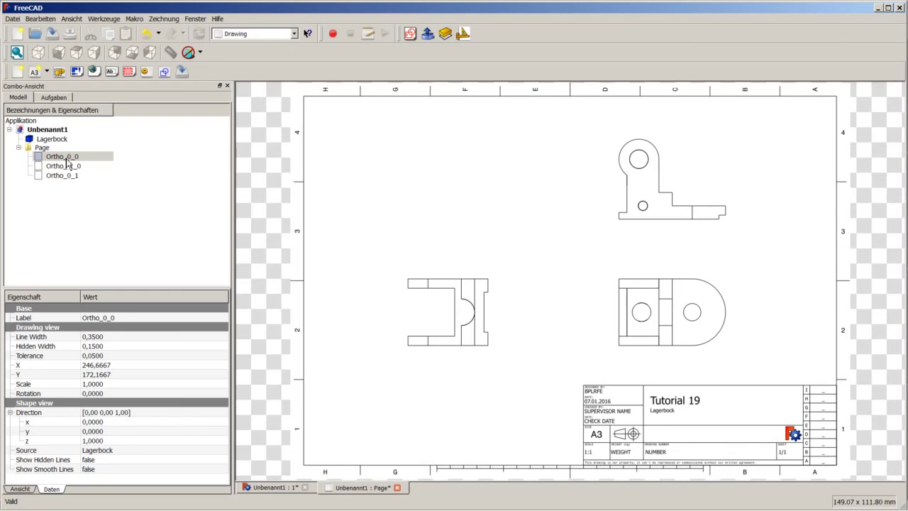
Rename Ortho_0_0 to Draufsicht with Umbenennen, then select Ortho_-1_0 to view its properties.
click(61, 161)
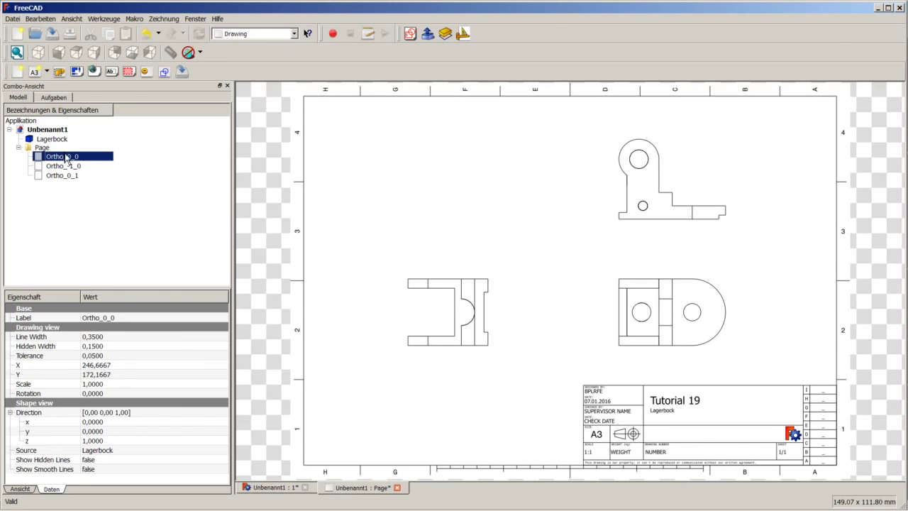
right_click(65, 162)
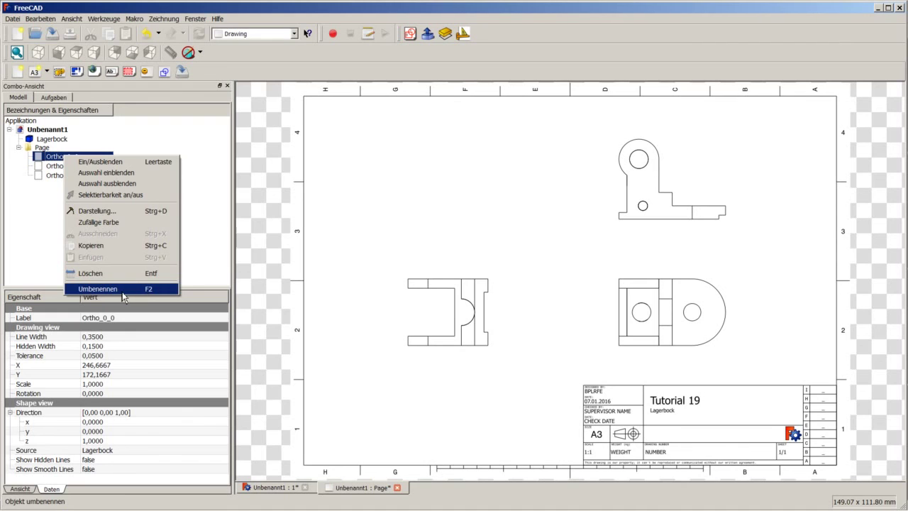
click(124, 289)
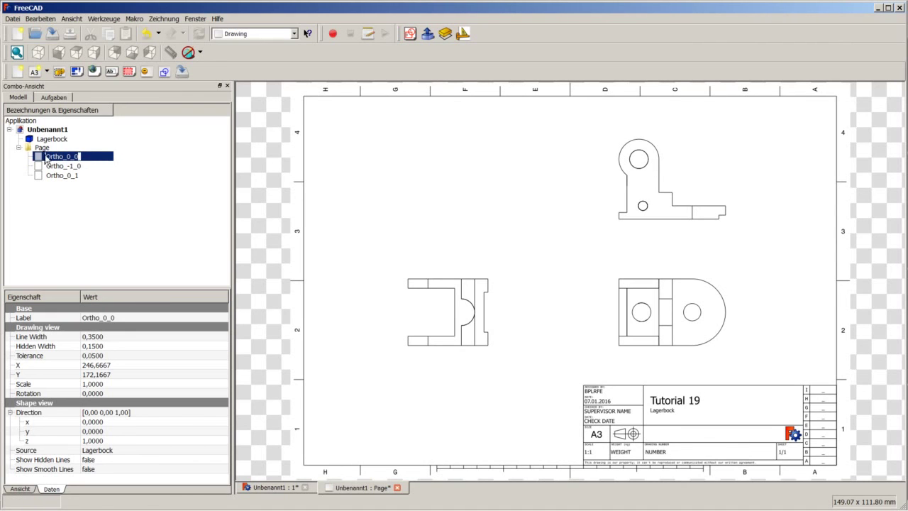
text(Draufsicht)
key(Return)
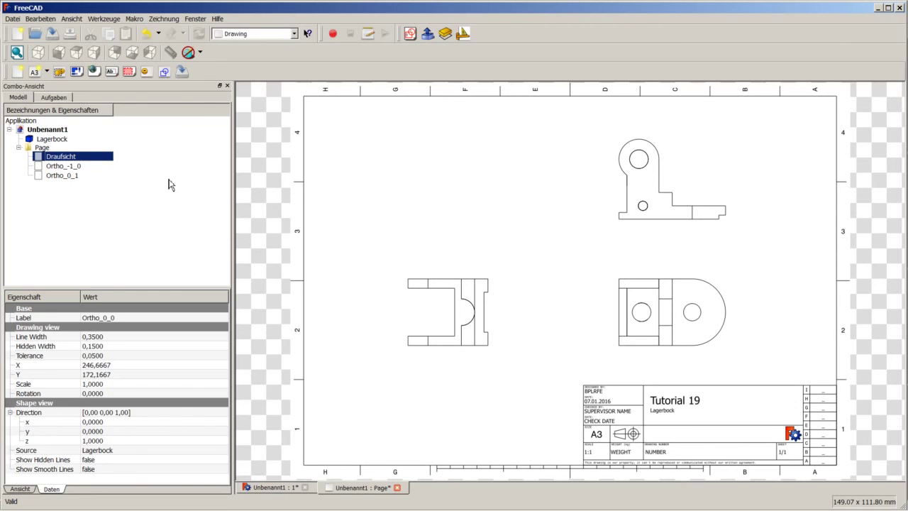
click(63, 167)
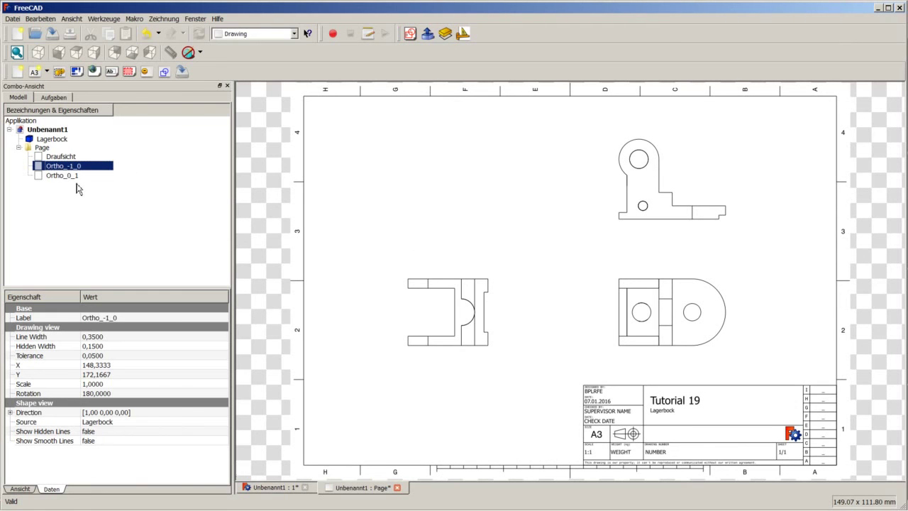
Expand Ortho_-1_0's Direction (1, 0, 0), compare it with the 3D part, and return to the page.
click(10, 412)
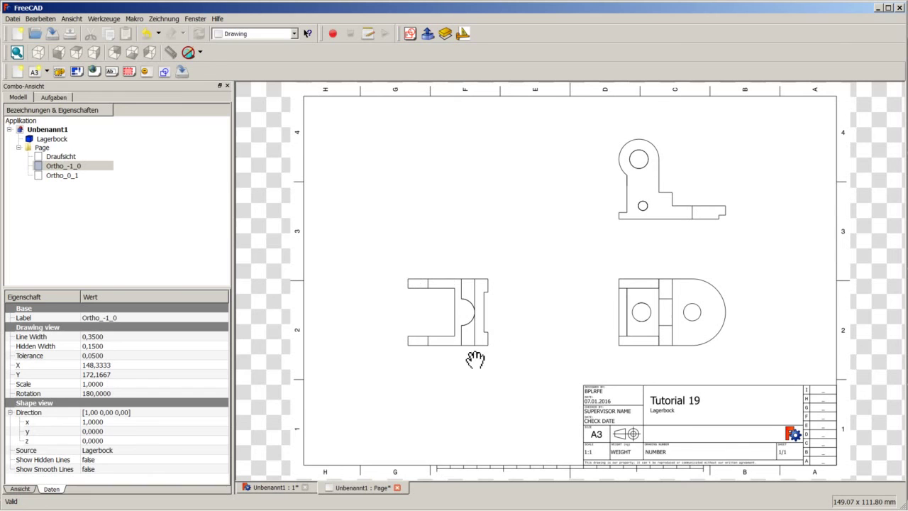
click(275, 490)
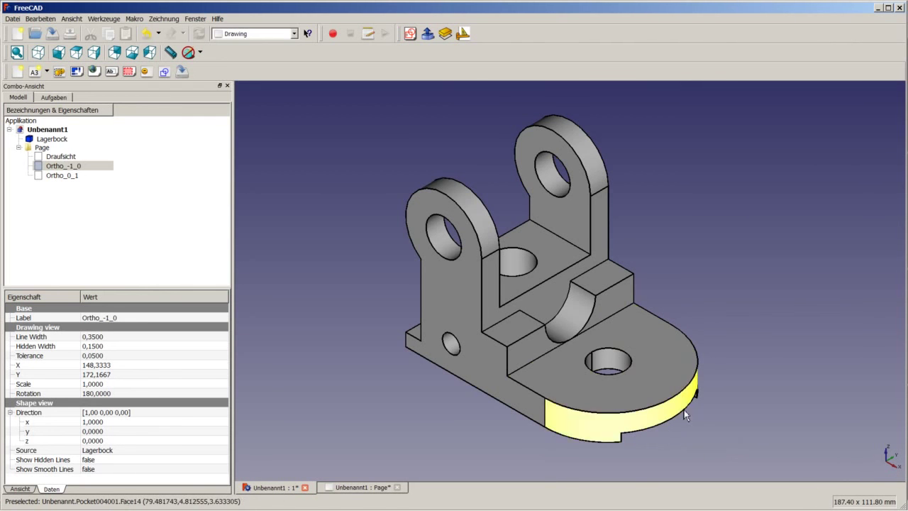
click(358, 489)
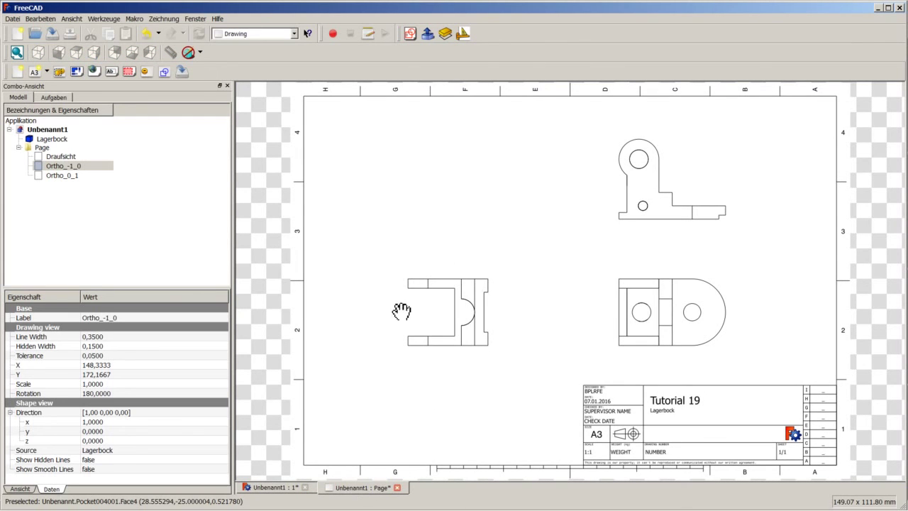
Rename Ortho_-1_0 to Vorderansicht with Umbenennen.
click(88, 167)
right_click(81, 173)
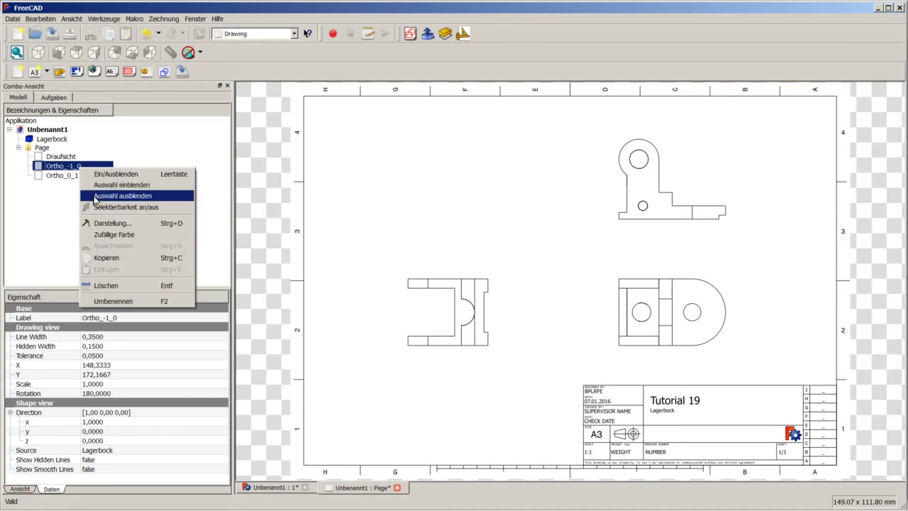
click(106, 300)
text(Vorderansicht)
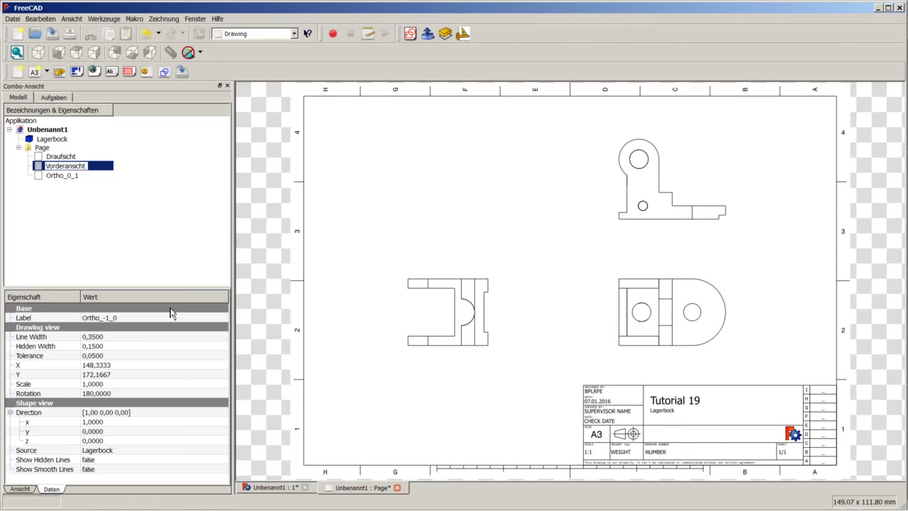
key(Return)
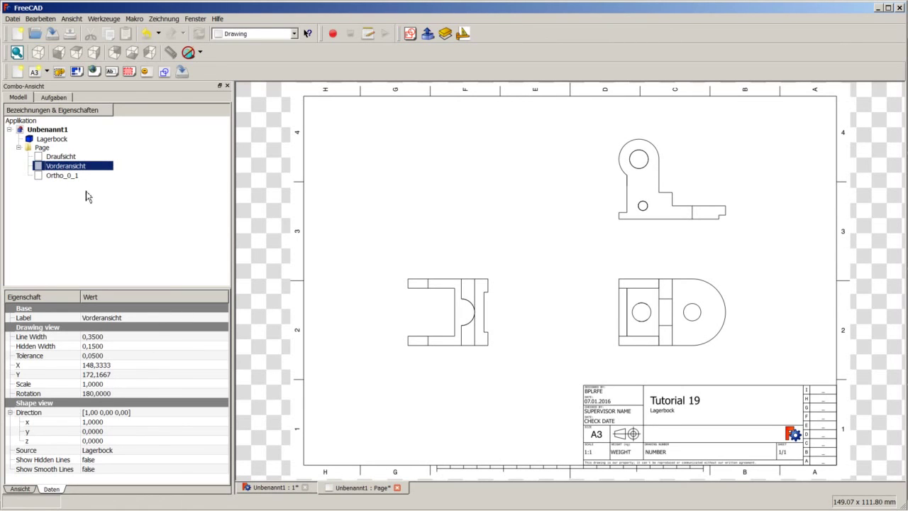
Expand Ortho_0_1's Direction and compare its orientation with the 3D part.
click(61, 176)
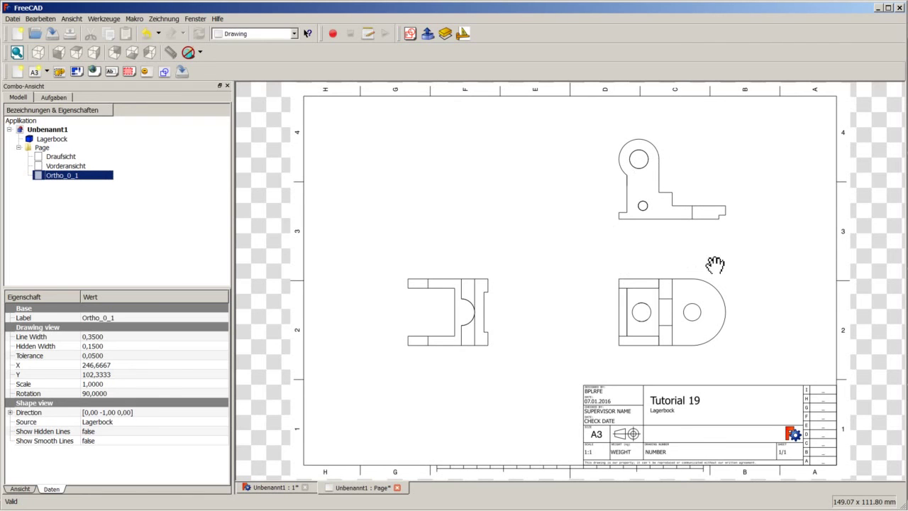
click(10, 412)
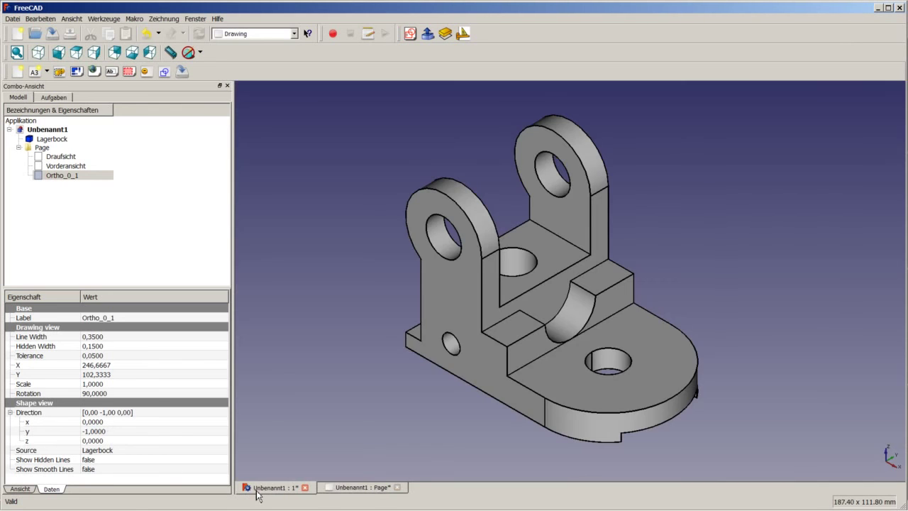
click(250, 489)
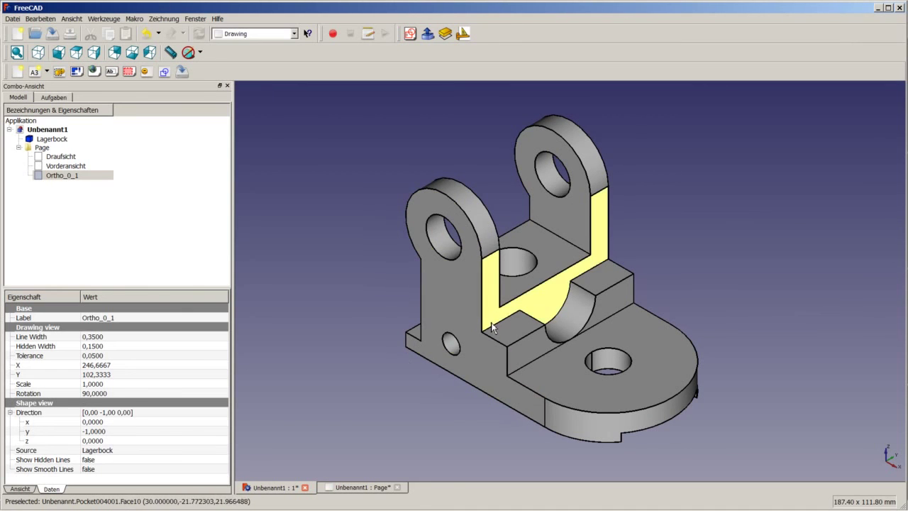
click(348, 488)
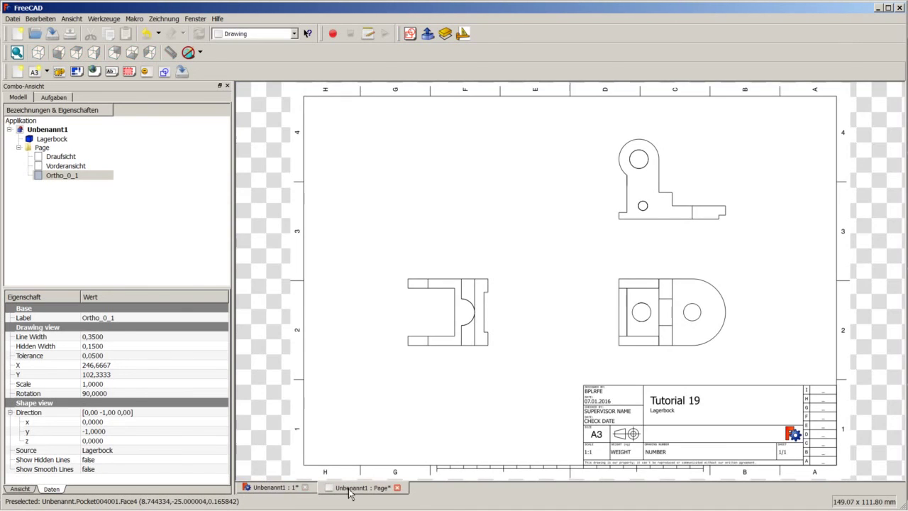
Rename Ortho_0_1 to Links, then select Vorderansicht to check its properties.
right_click(71, 182)
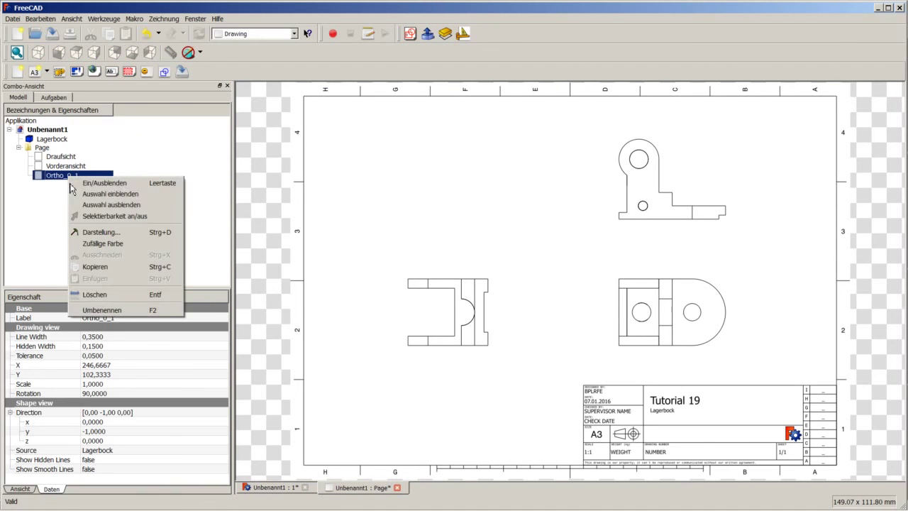
click(97, 313)
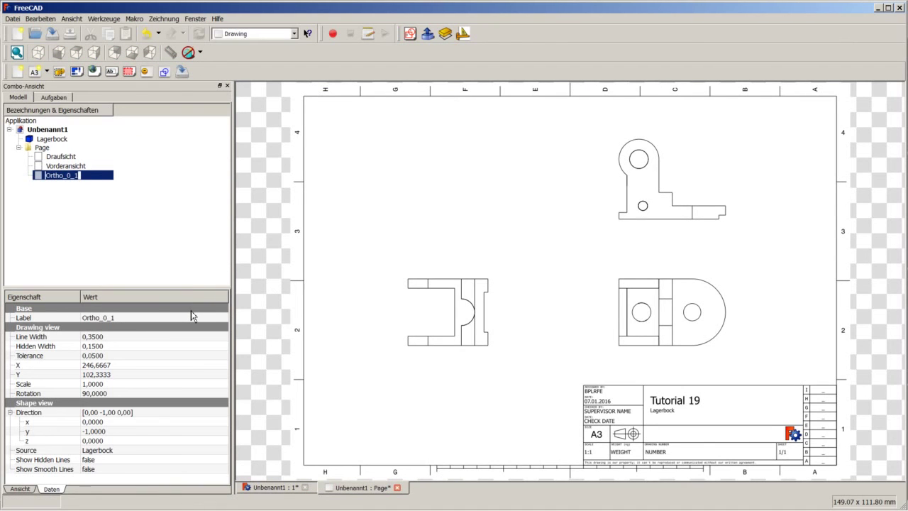
text(Links)
key(Return)
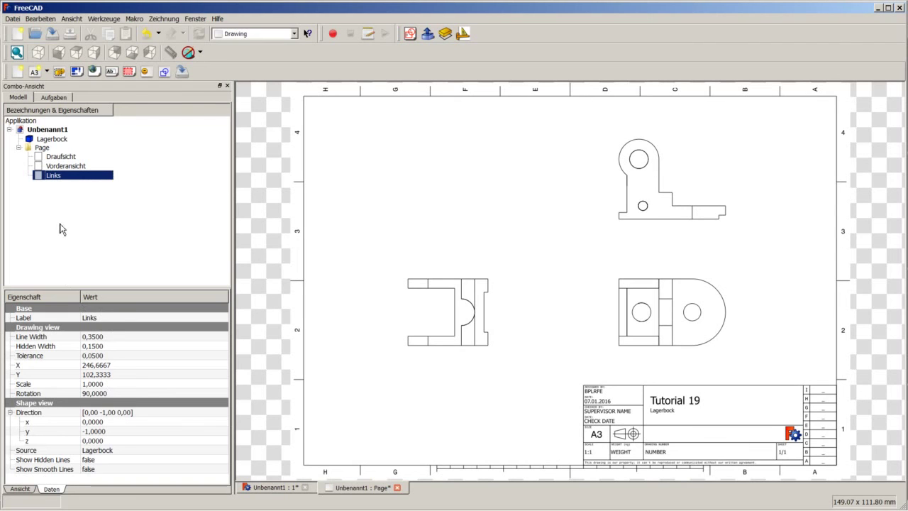
click(62, 167)
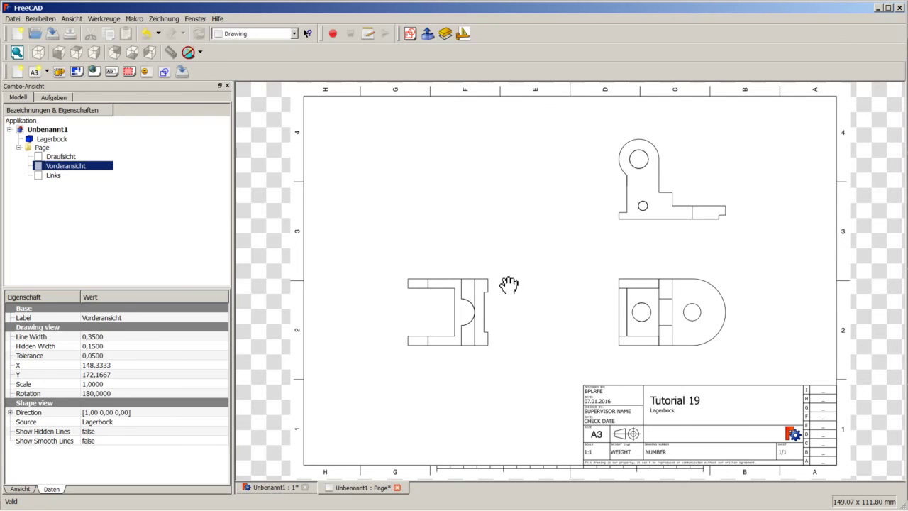
Select the Lagerbock part together with the drawing Page in the tree.
click(71, 156)
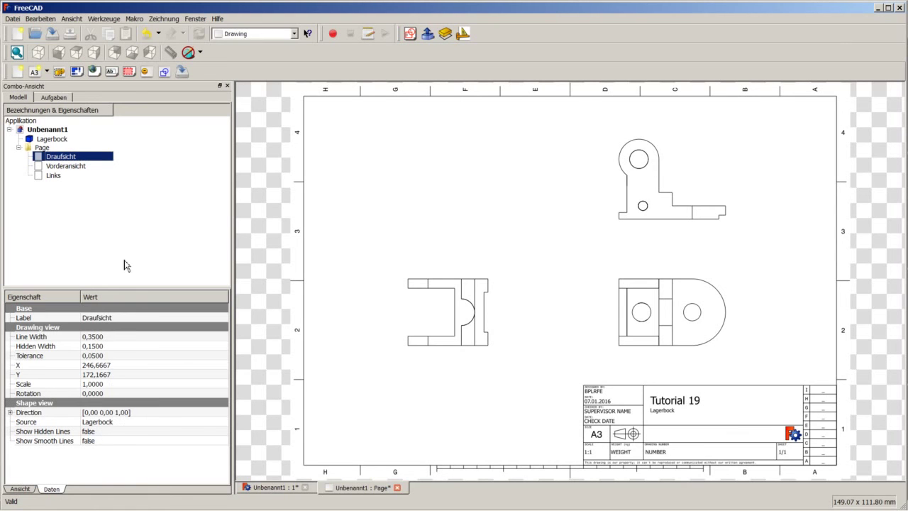
click(53, 141)
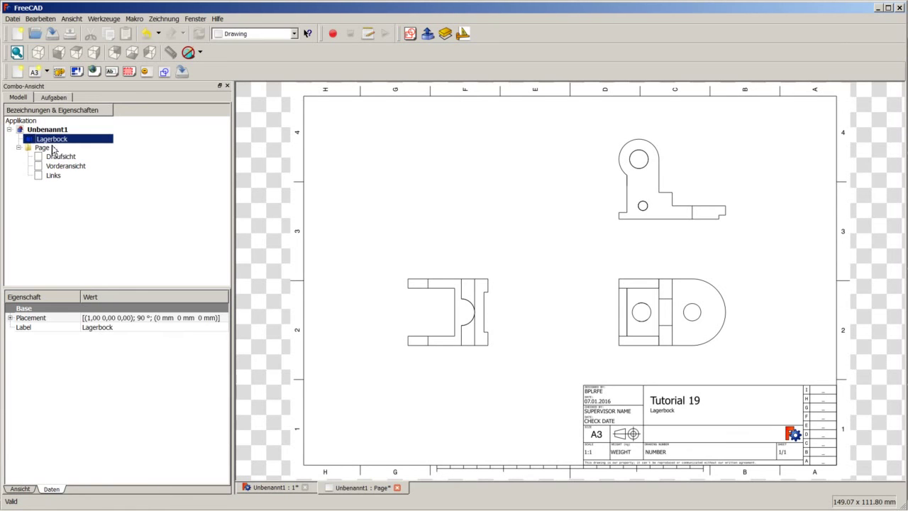
ctrl+click(44, 148)
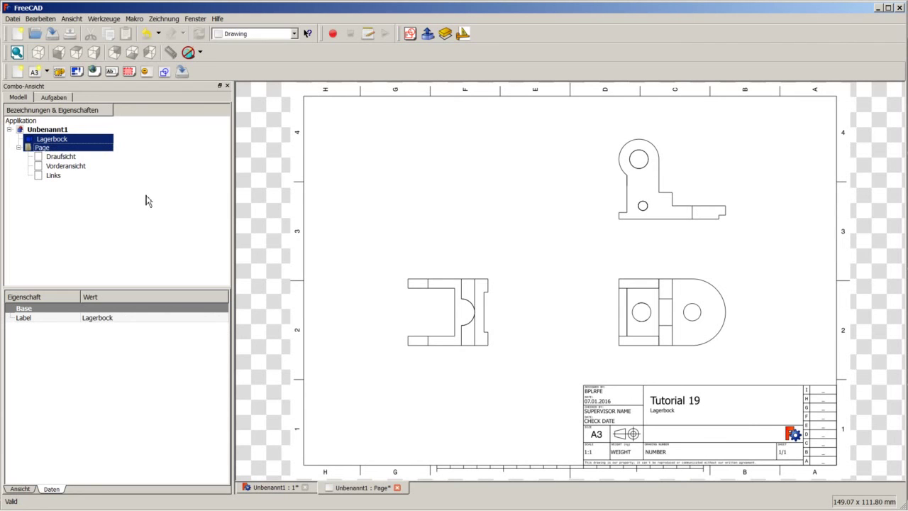
Insert a new Lagerbock view on the page and position it at X 80, Y 80.
click(60, 72)
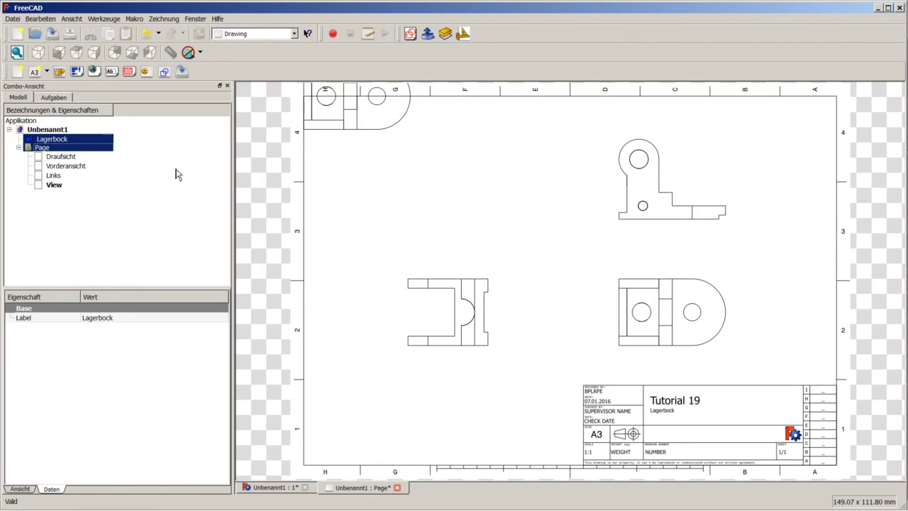
click(60, 187)
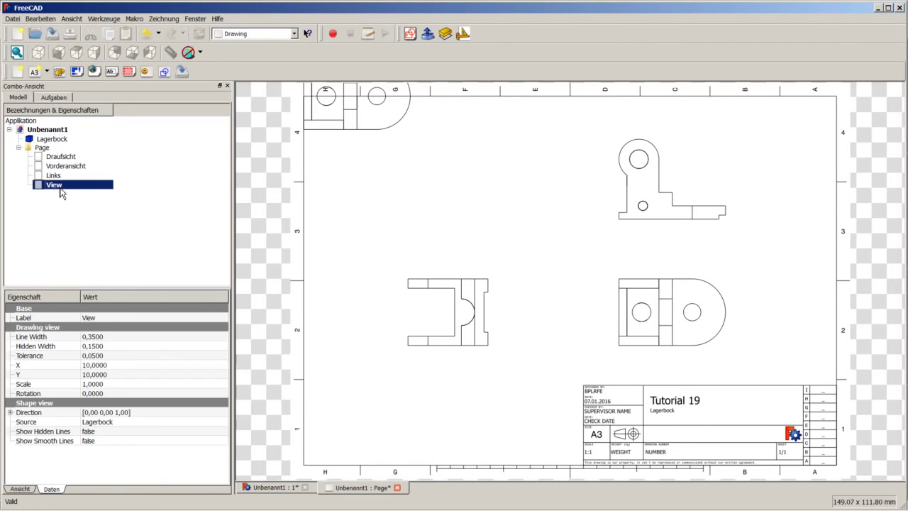
click(116, 365)
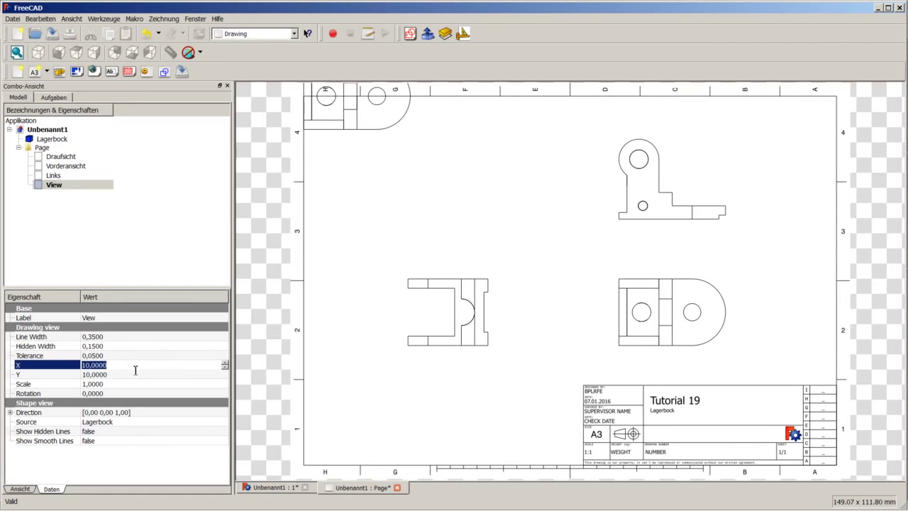
text(80)
click(133, 375)
text(80)
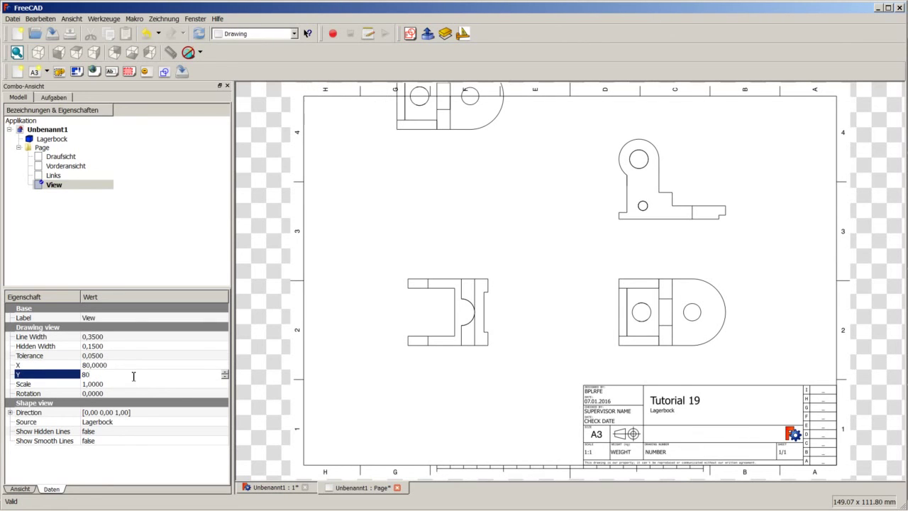
key(shift+Tab)
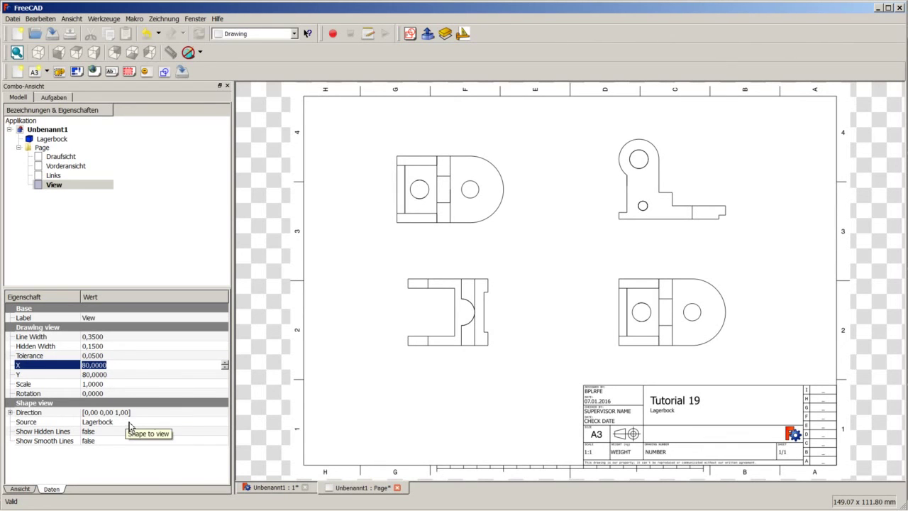
Set the new view's projection direction to 1, -1, 1 for an isometric look.
click(11, 413)
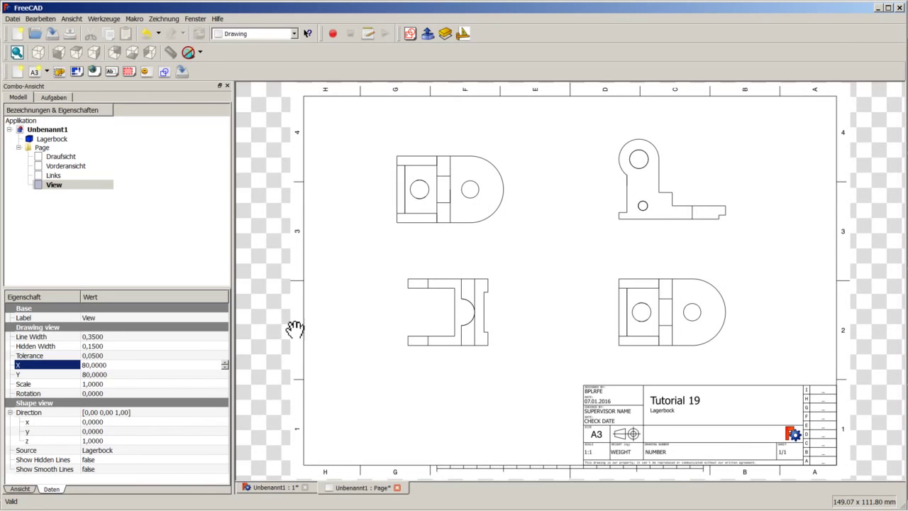
click(107, 423)
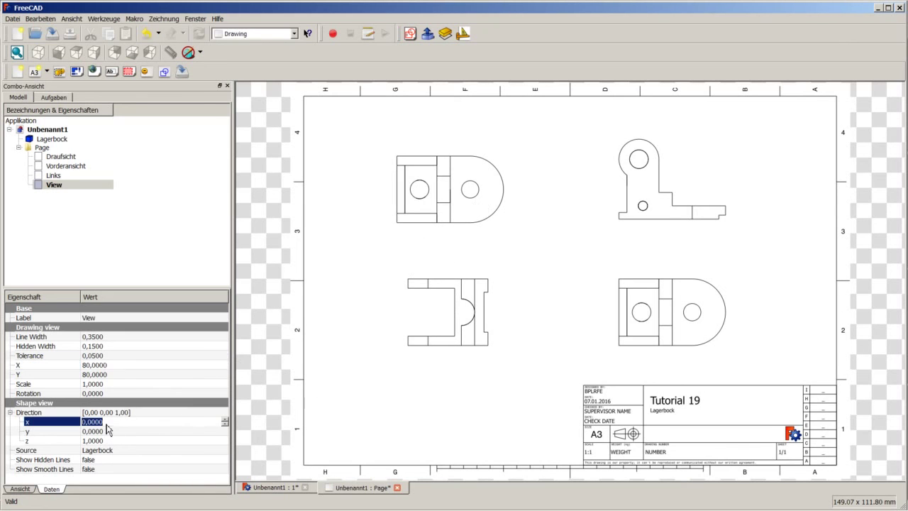
click(256, 489)
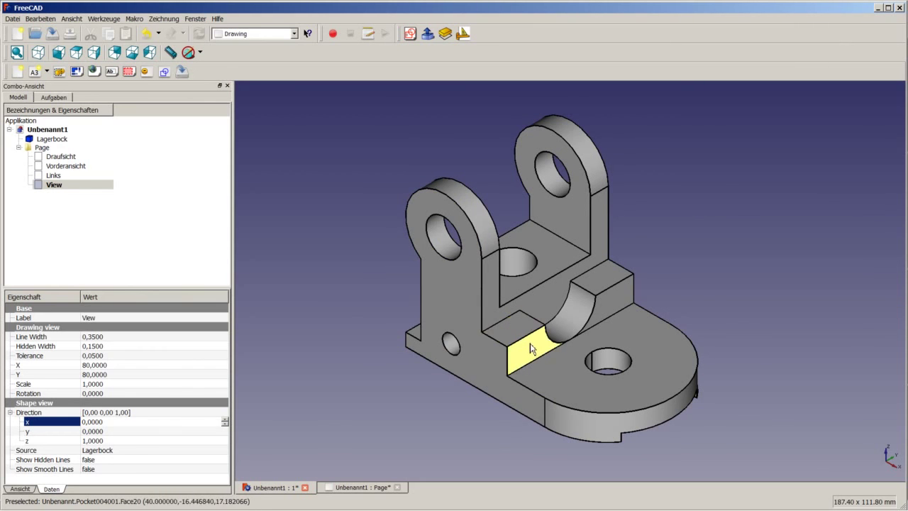
click(338, 488)
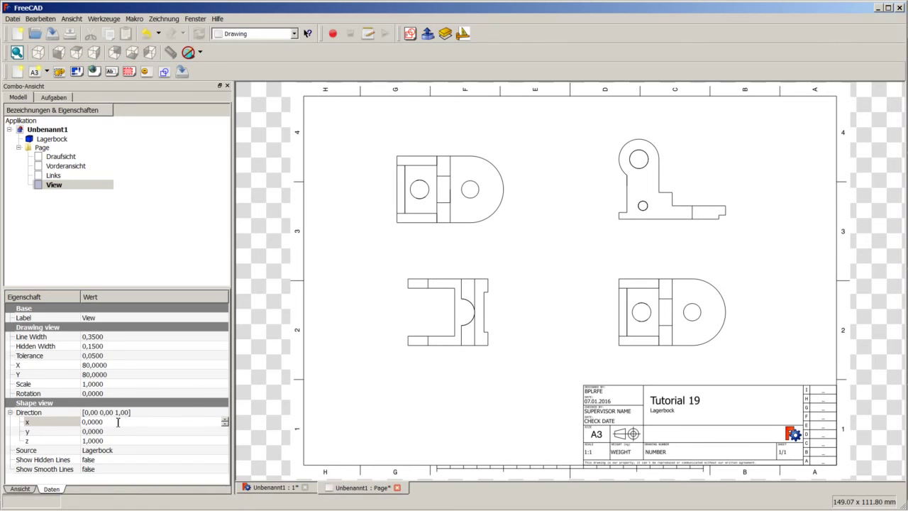
drag(117, 422, 81, 424)
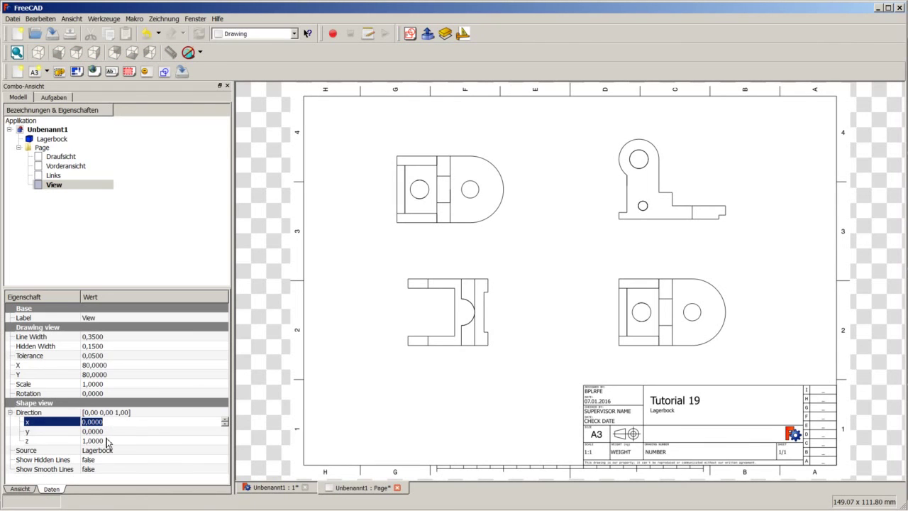
text(1)
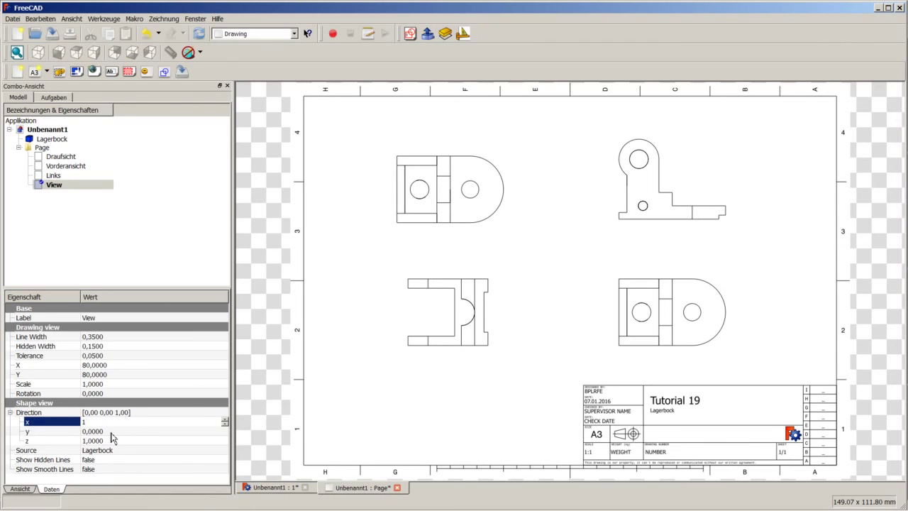
click(112, 432)
text(-1)
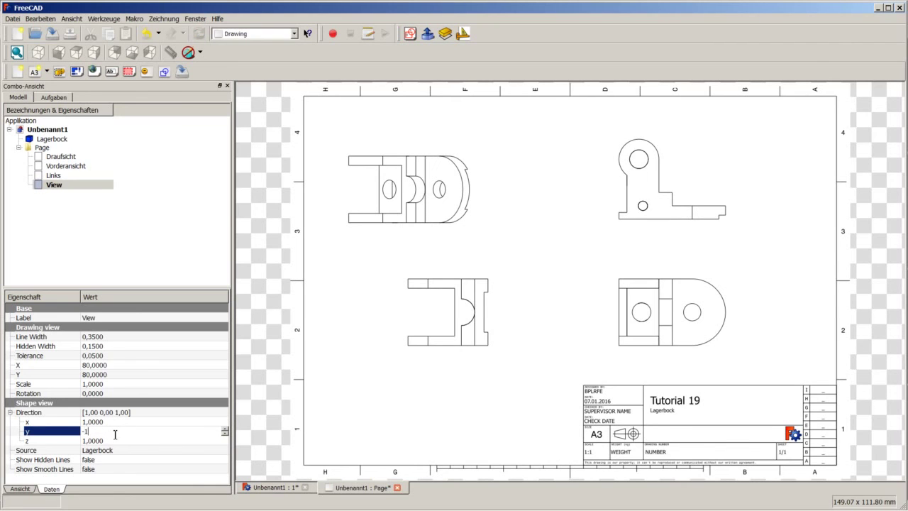
click(115, 441)
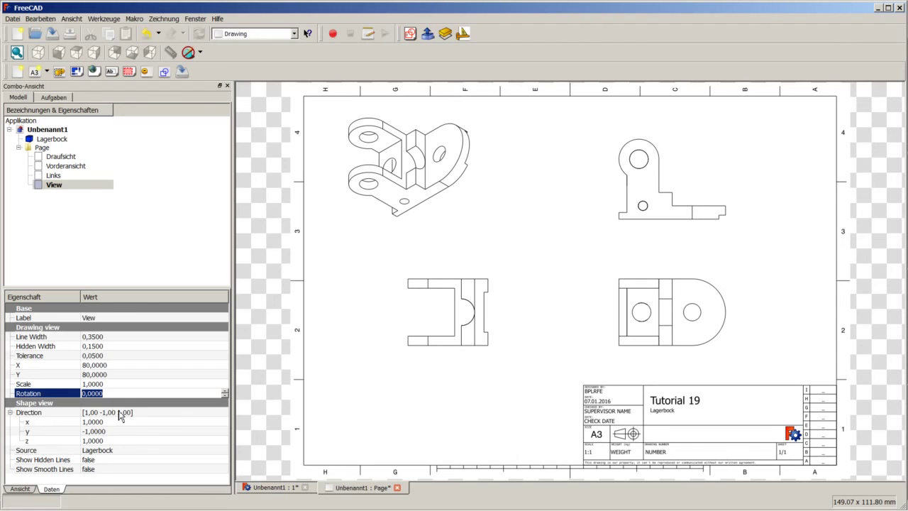
Give the isometric view a rotation of 60 degrees.
text(60)
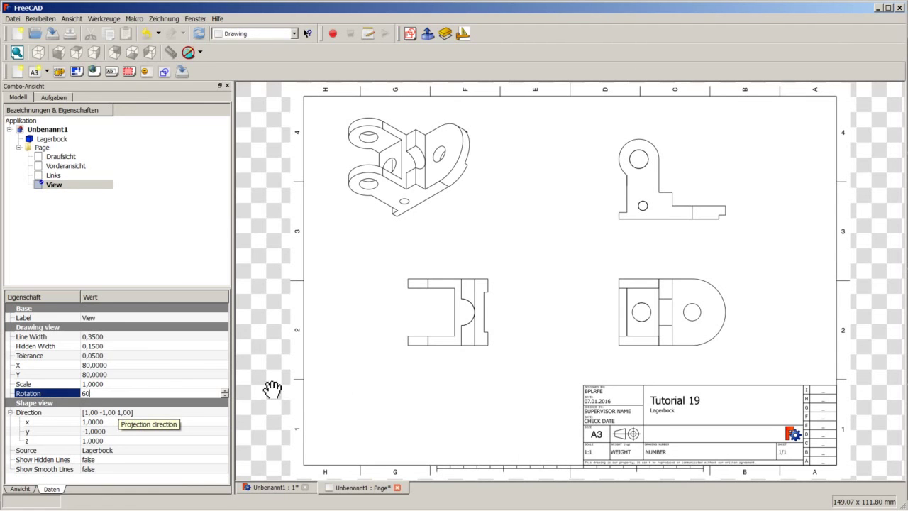
key(Return)
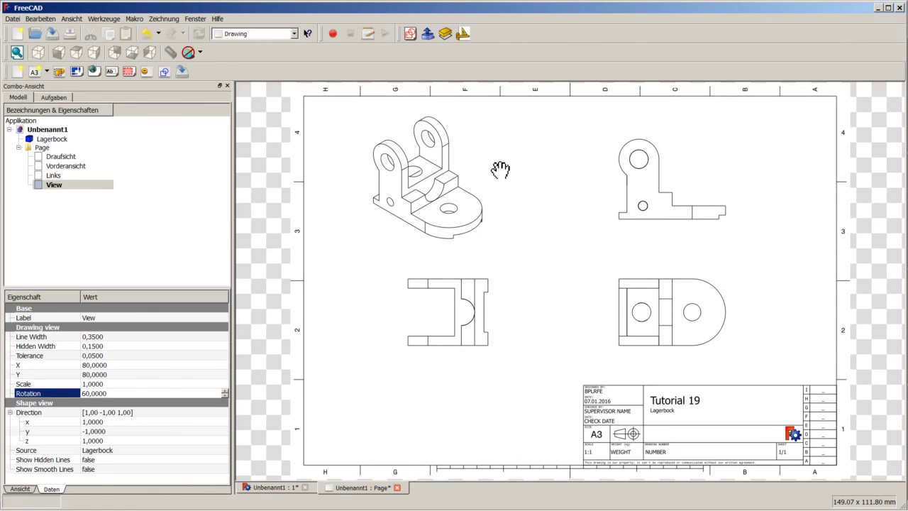
click(266, 488)
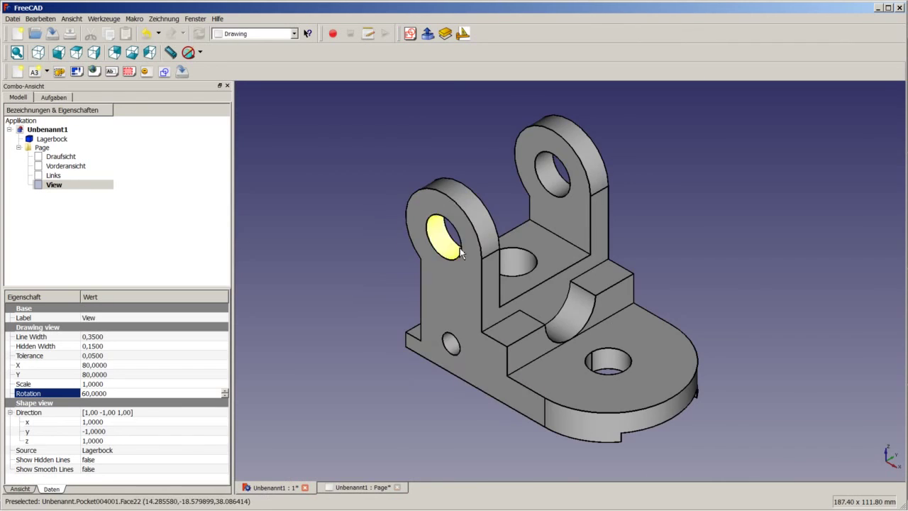
click(359, 488)
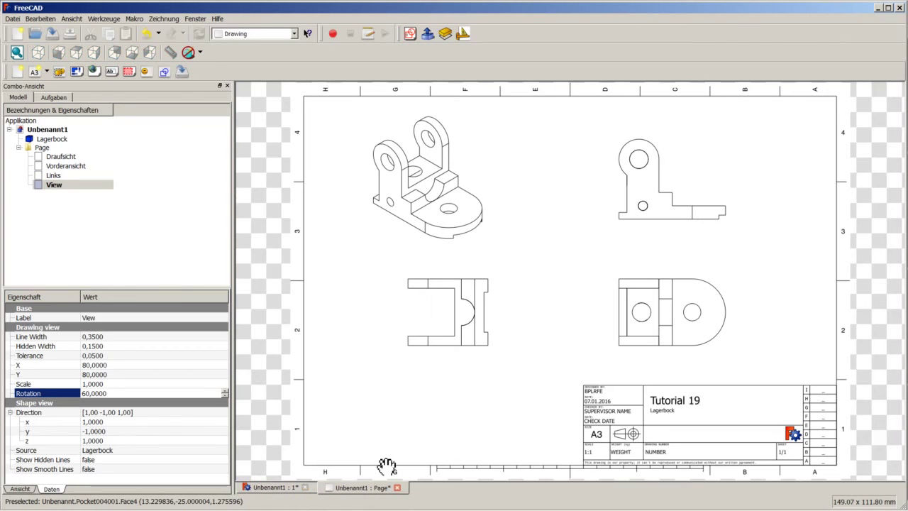
click(352, 261)
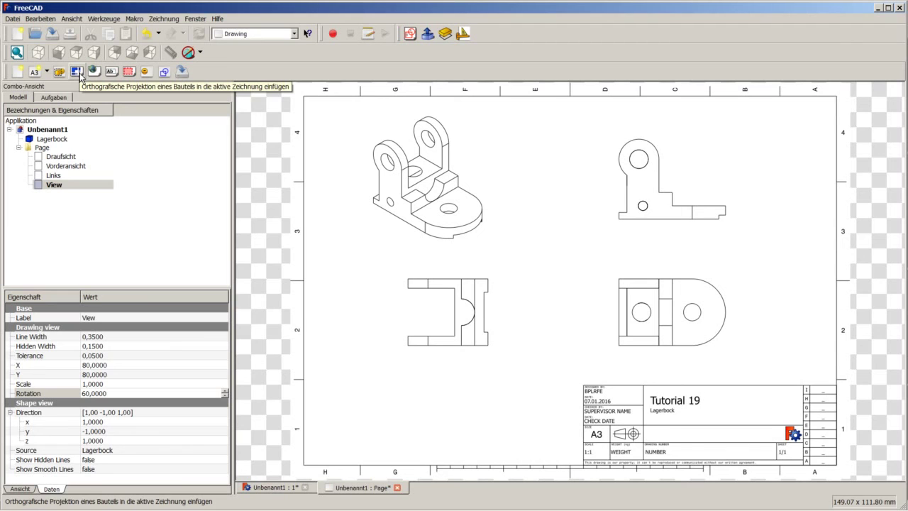
After the selection warning, reselect Lagerbock and Page and start an orthographic projection.
click(81, 75)
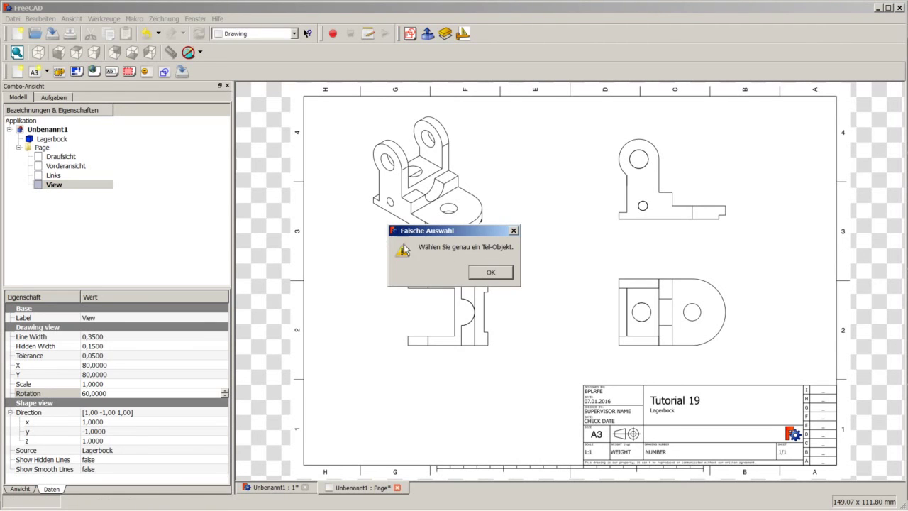
click(481, 273)
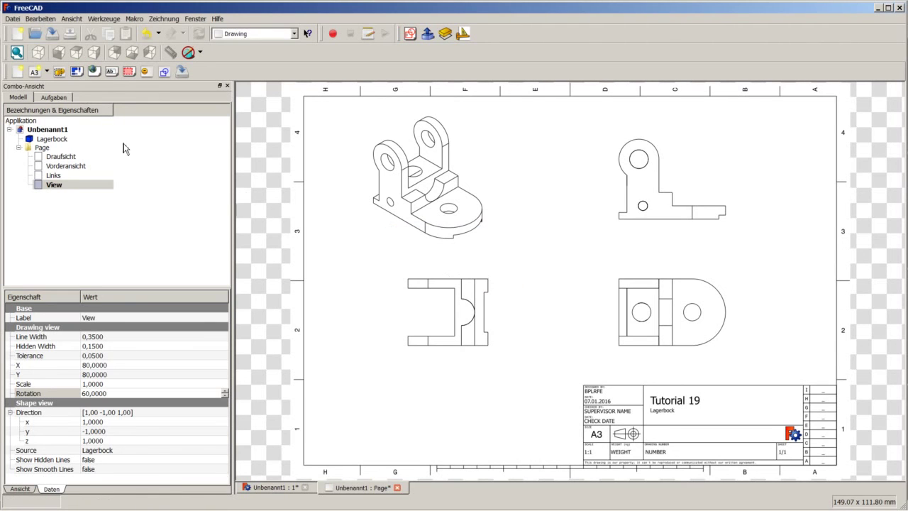
click(53, 142)
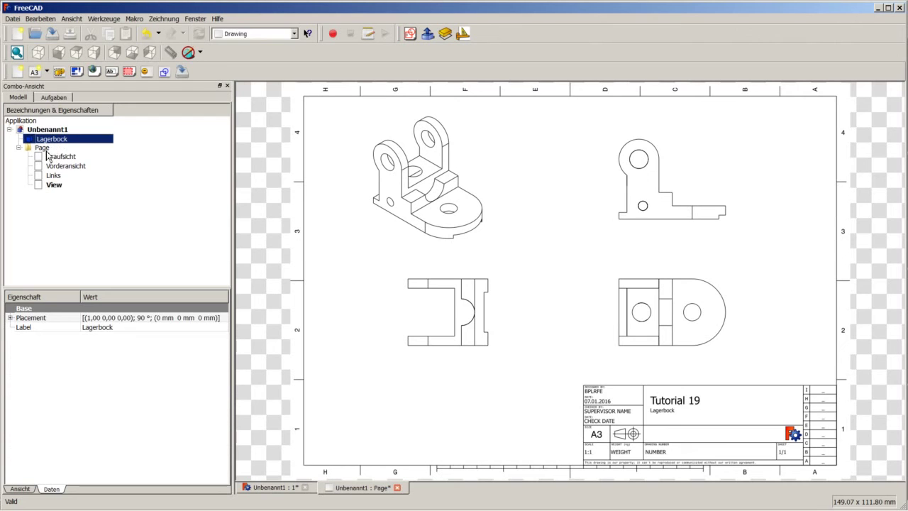
ctrl+click(42, 148)
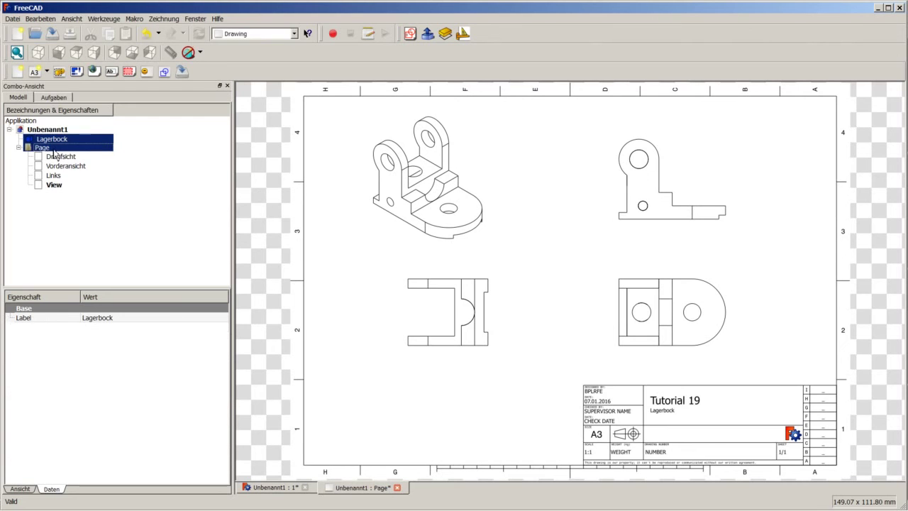
click(78, 73)
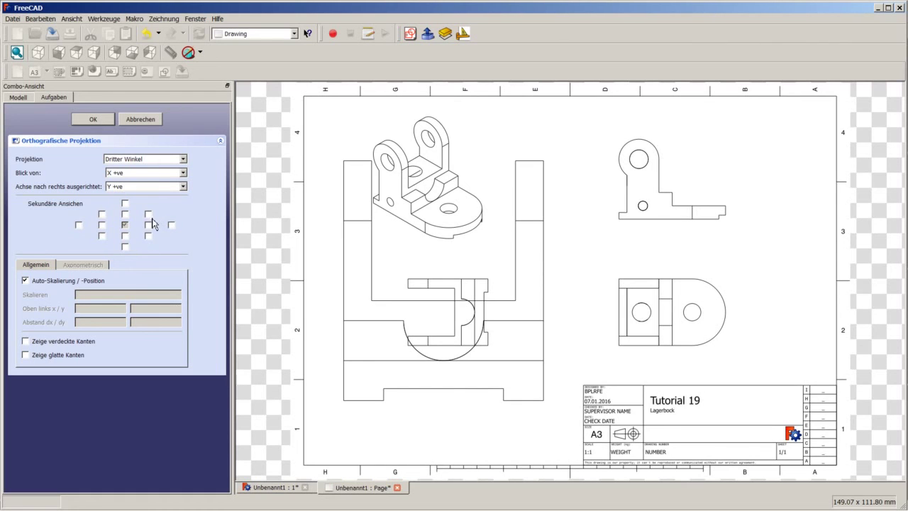
Keep a single isometric secondary view and place the projection set on the page.
click(148, 236)
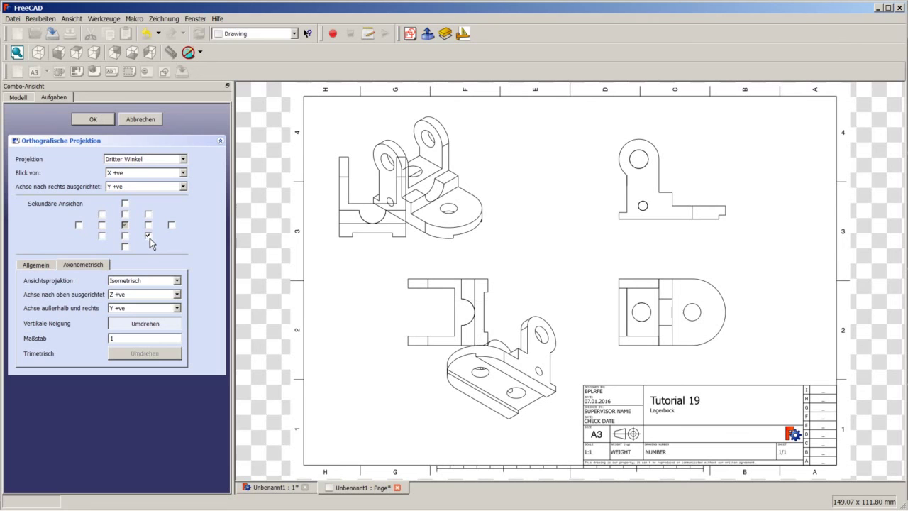
click(148, 214)
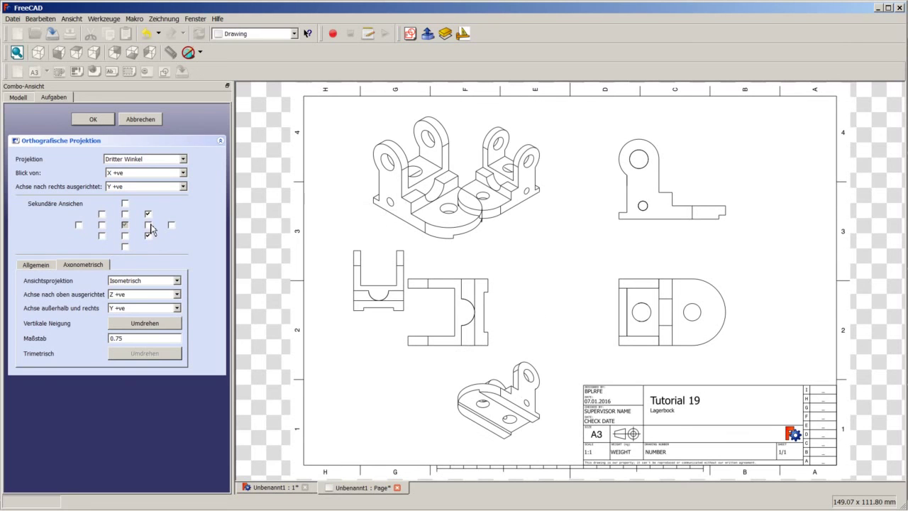
click(103, 214)
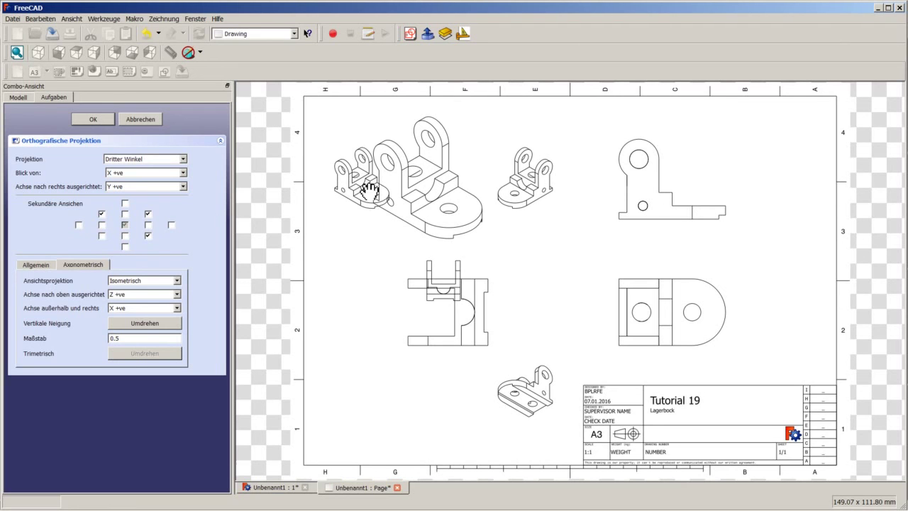
click(147, 213)
click(147, 235)
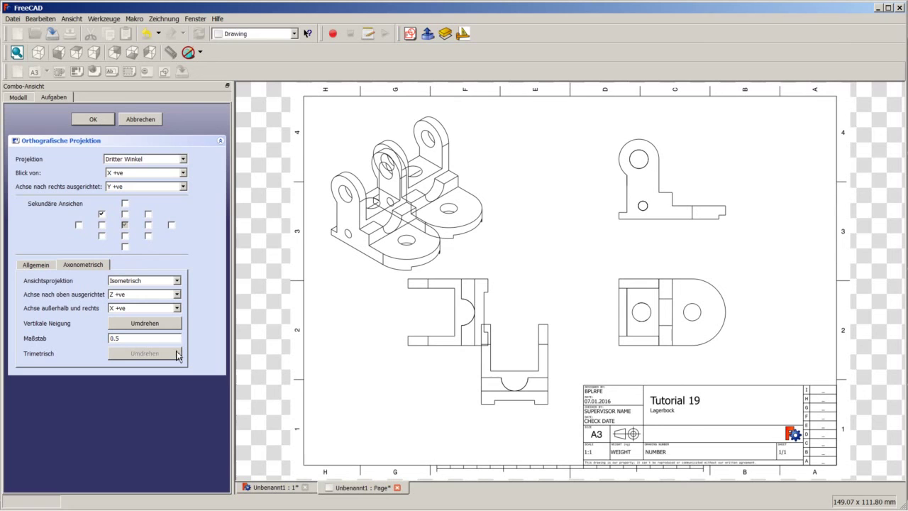
click(100, 121)
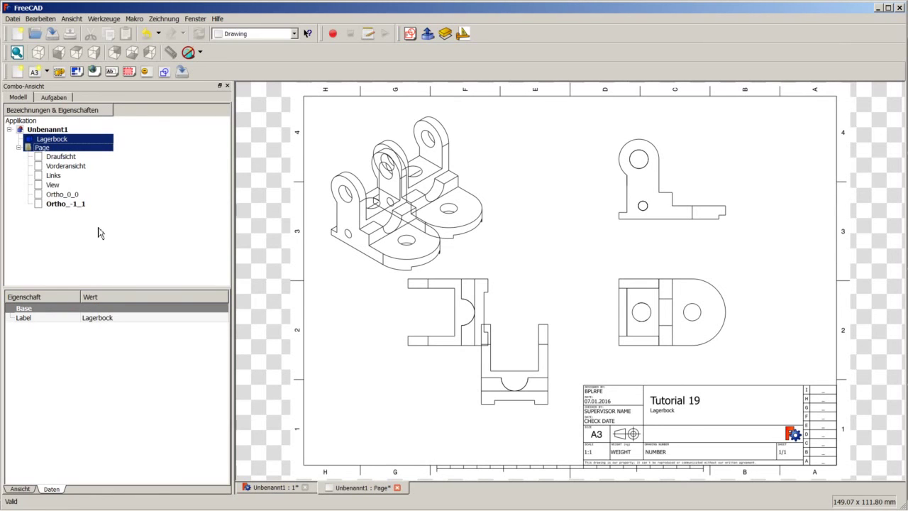
Delete the stray Ortho_0_0 view with Löschen and refresh the page.
click(61, 197)
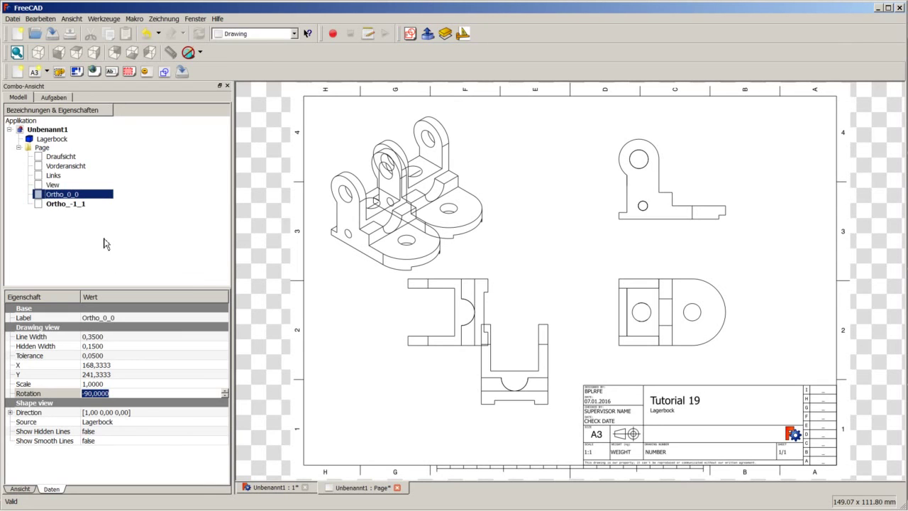
right_click(74, 202)
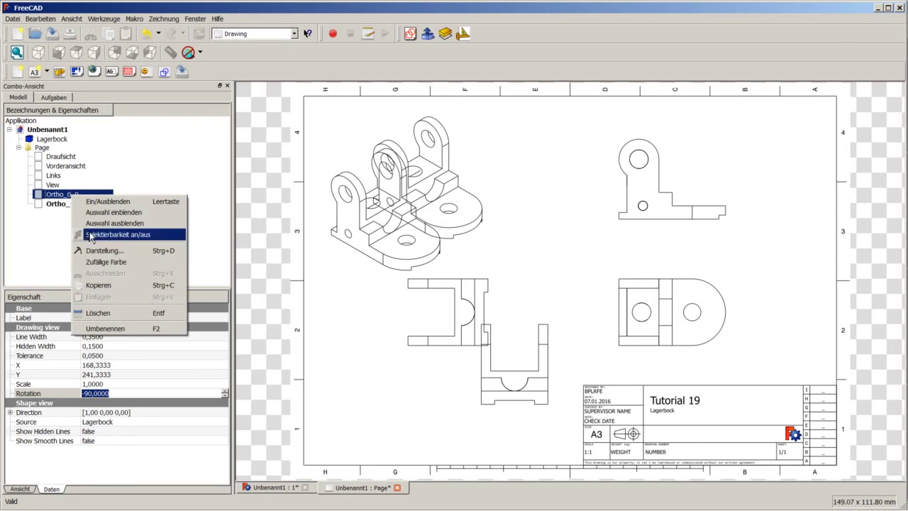
click(110, 309)
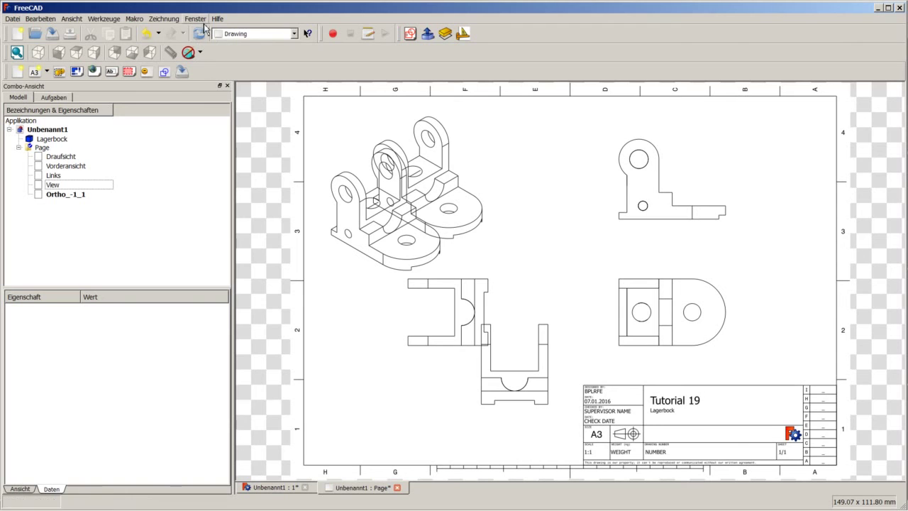
click(199, 36)
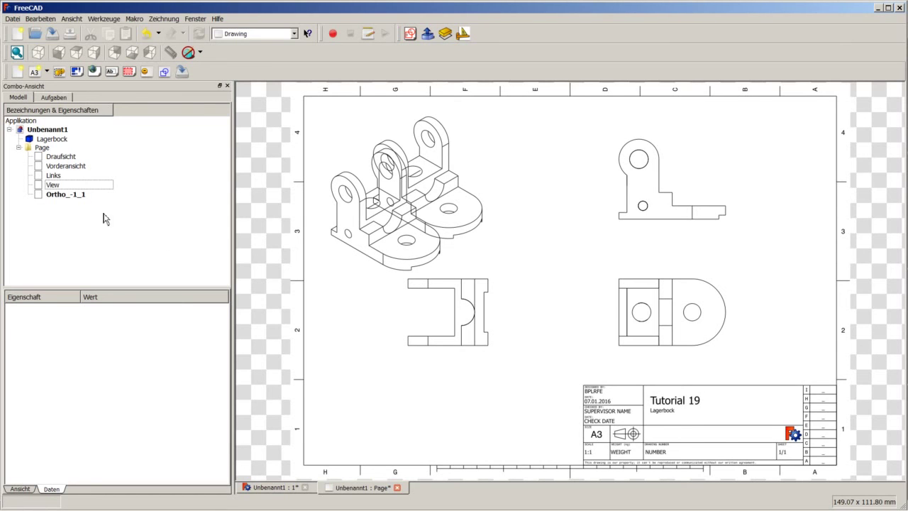
click(83, 200)
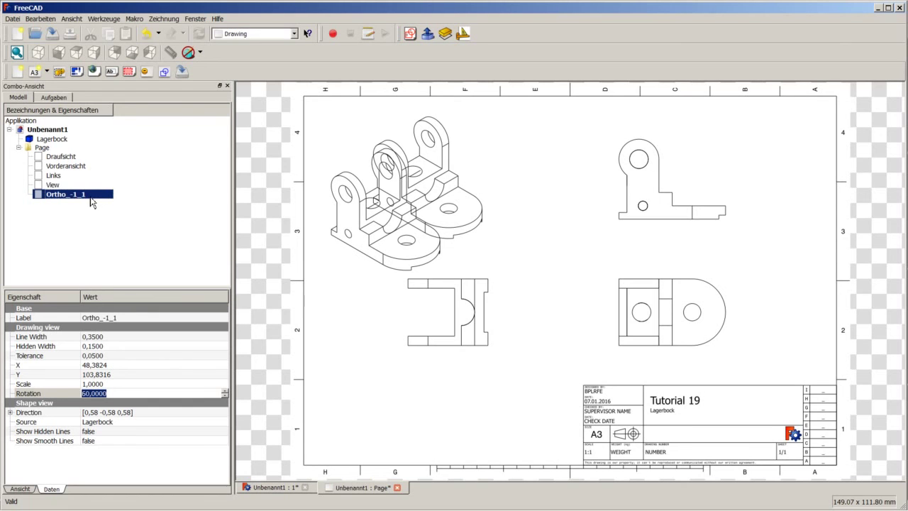
click(11, 413)
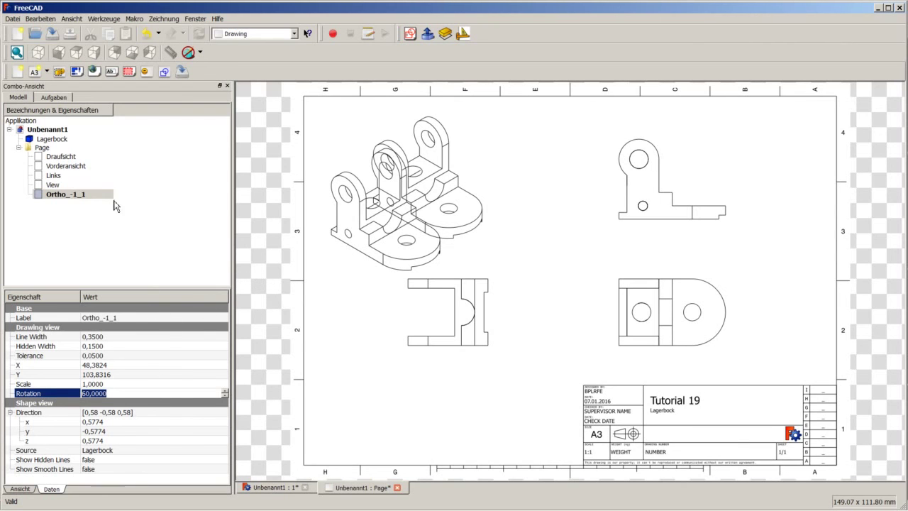
click(47, 140)
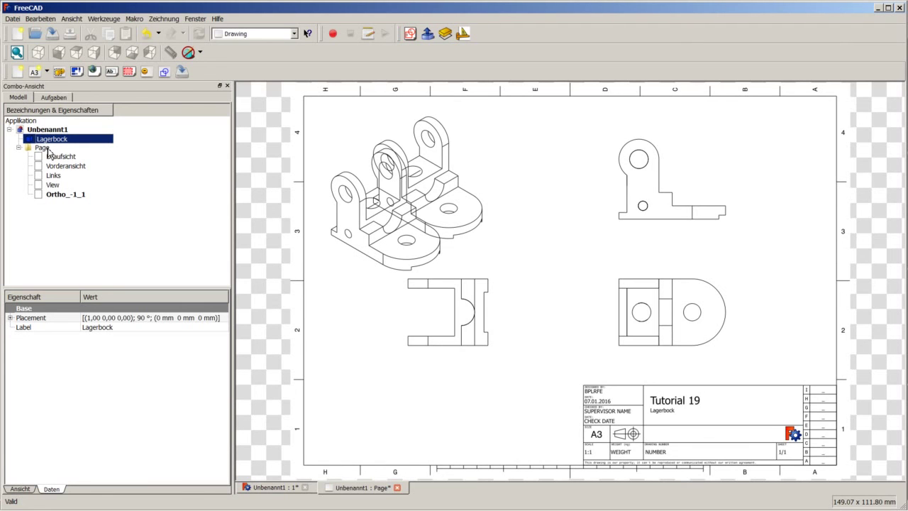
ctrl+click(43, 149)
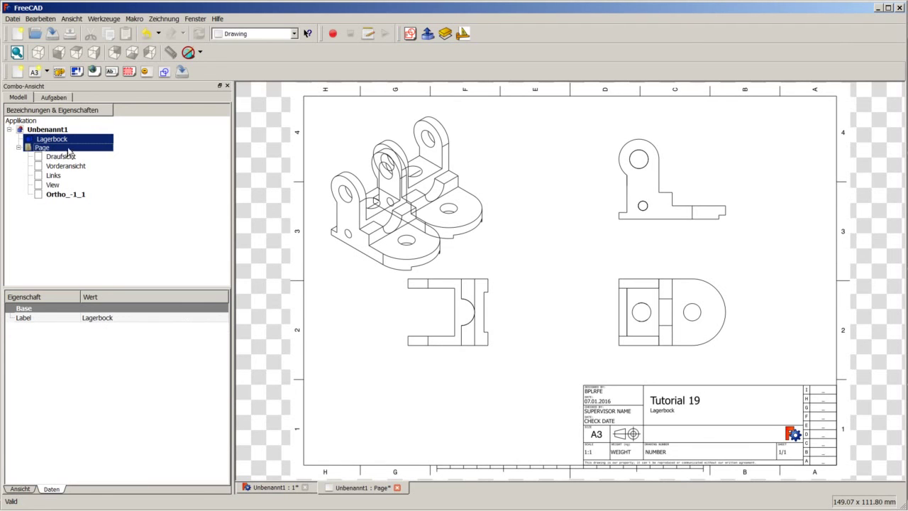
click(76, 71)
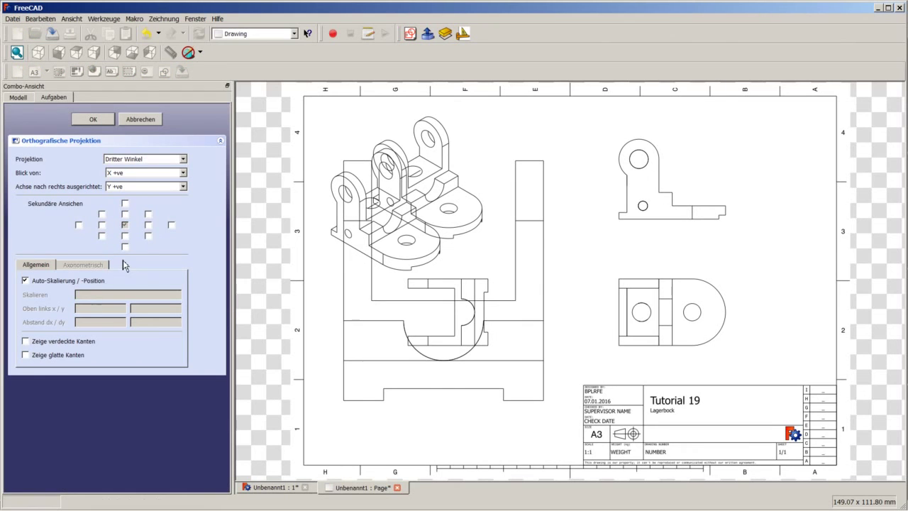
click(148, 235)
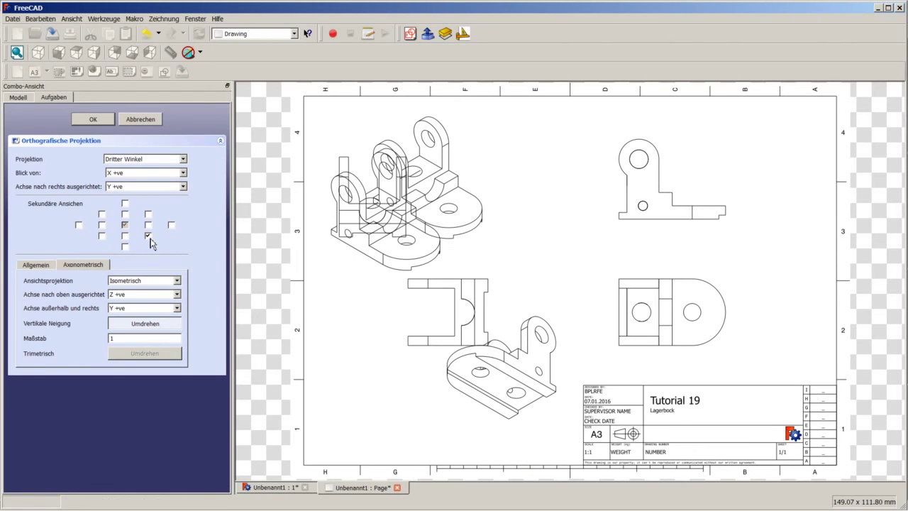
click(147, 281)
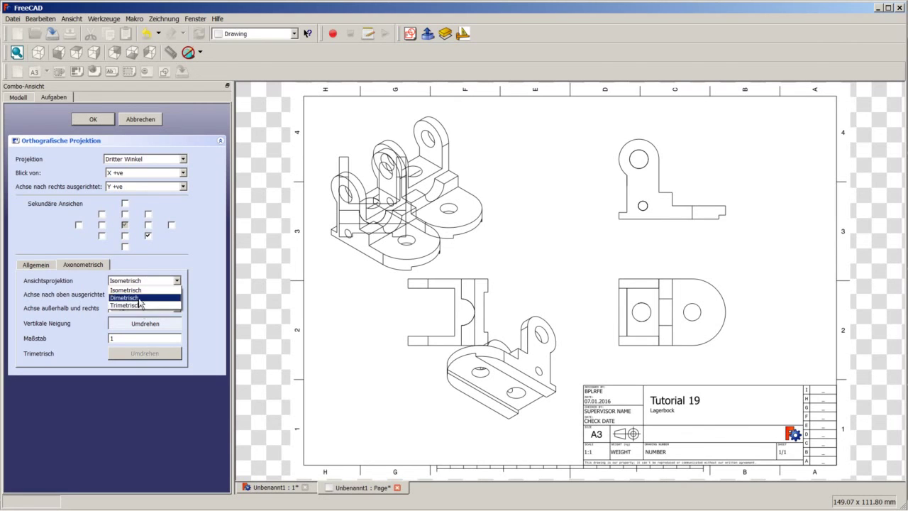
click(139, 298)
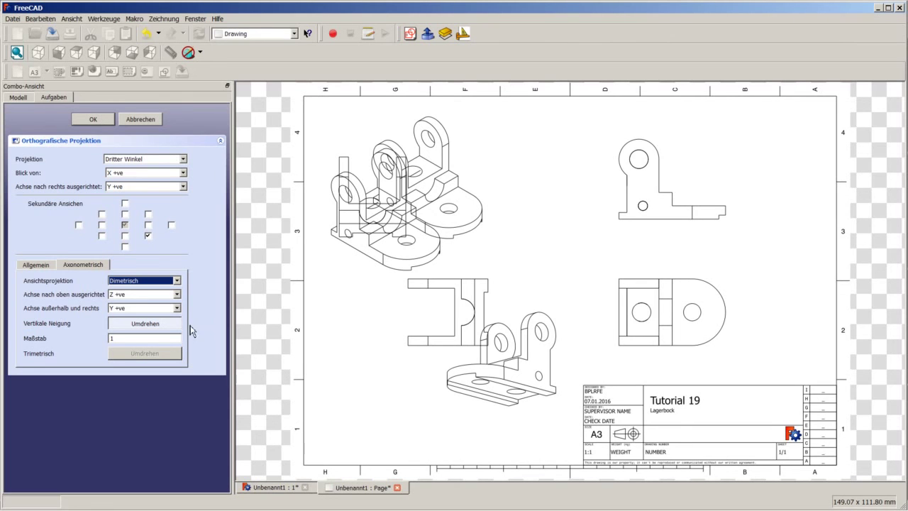
click(140, 119)
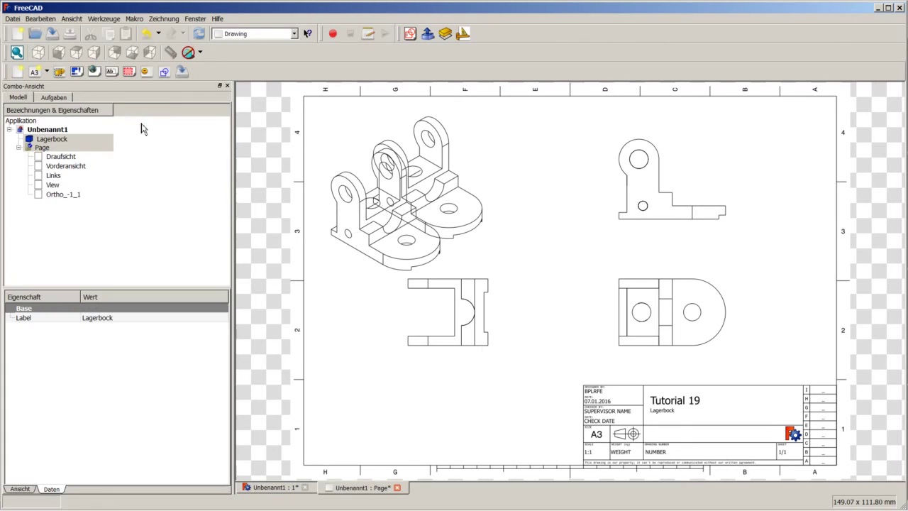
Delete the duplicate Ortho_-1_1 isometric view and refresh the drawing.
right_click(70, 194)
click(97, 312)
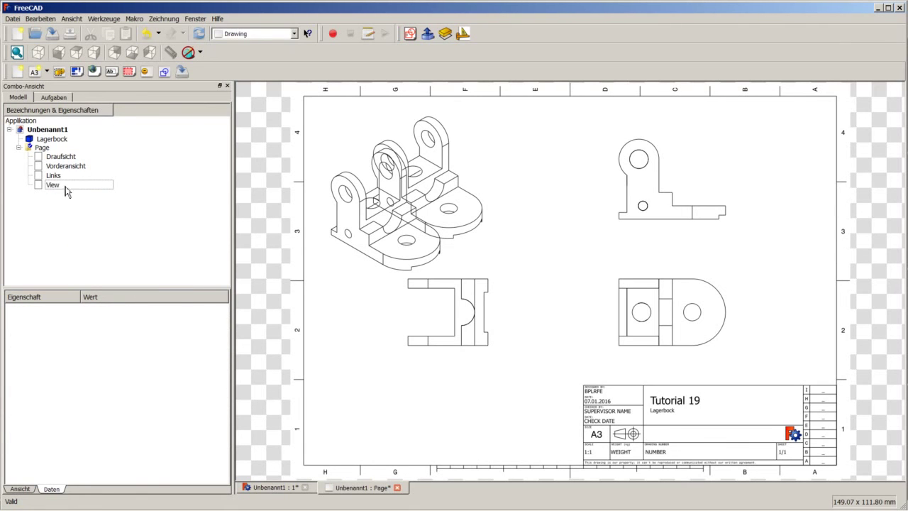
click(200, 39)
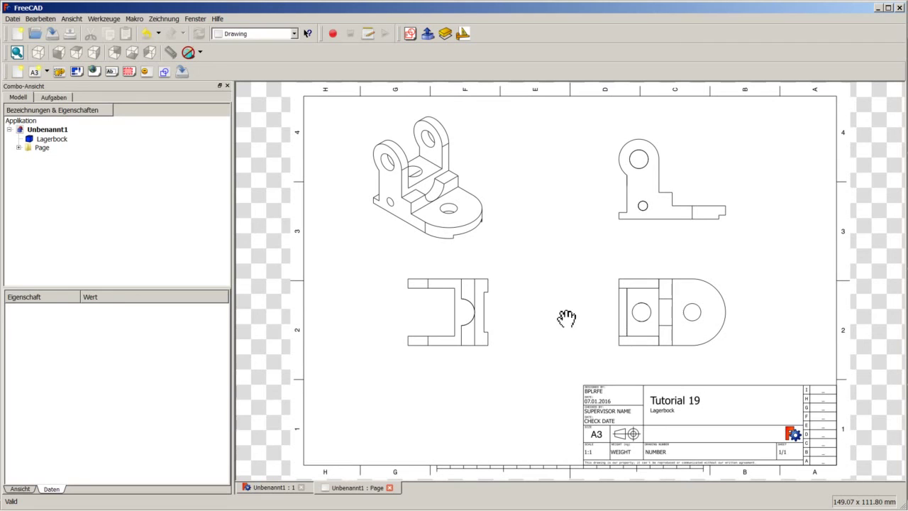
Create a new group in the Unbenannt1 document and rename it Ansicht-1.
right_click(37, 132)
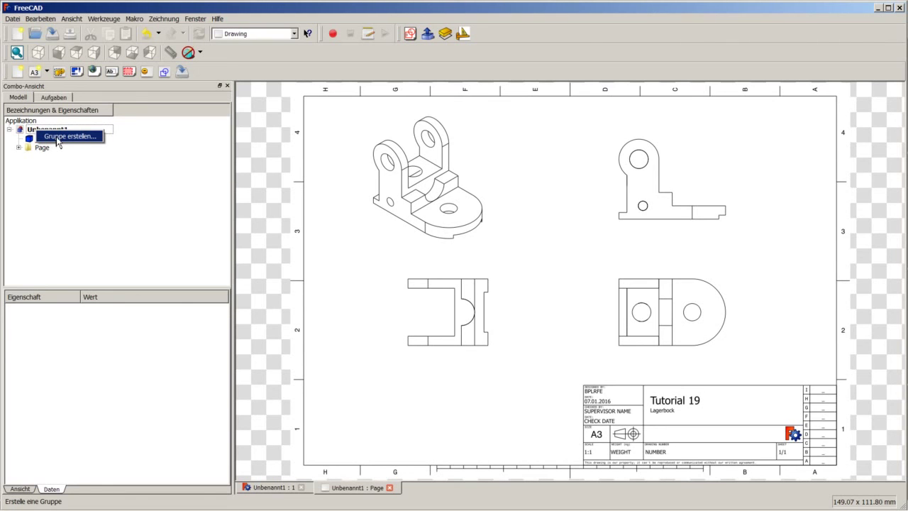
click(57, 138)
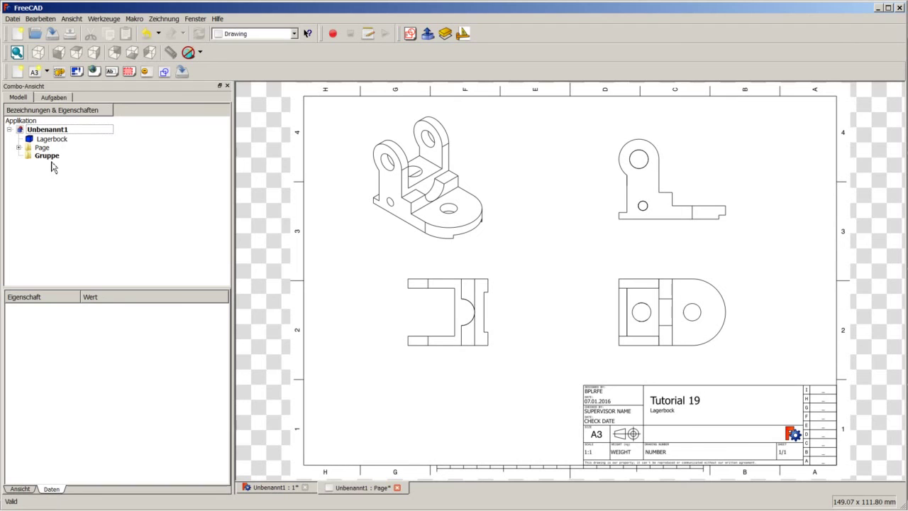
click(49, 157)
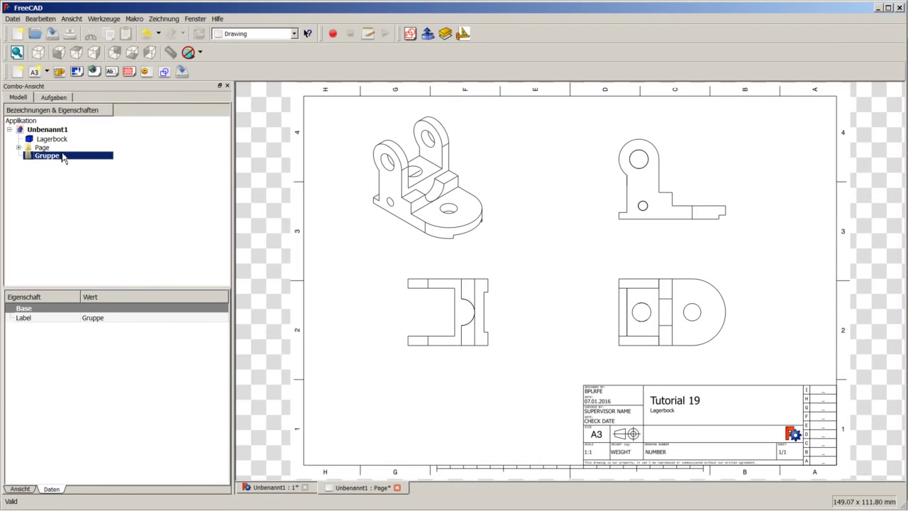
right_click(63, 159)
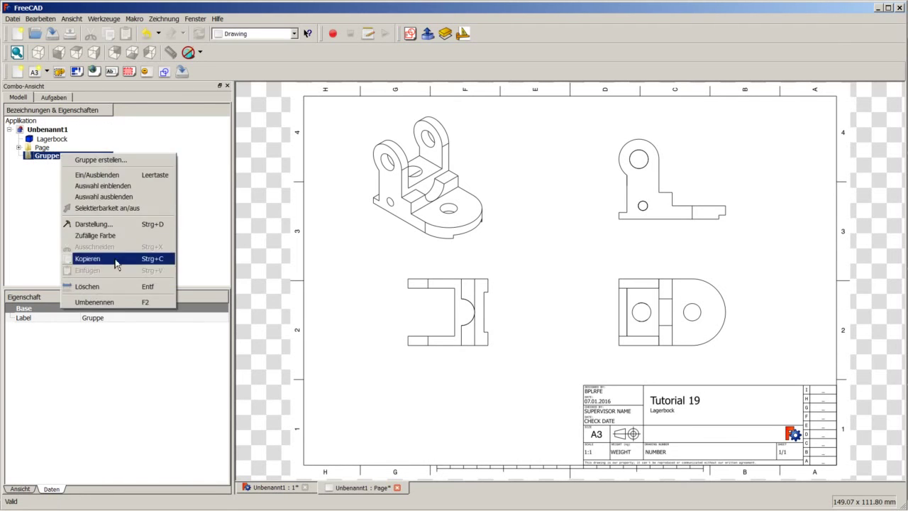
click(119, 304)
text(Ansicht-1)
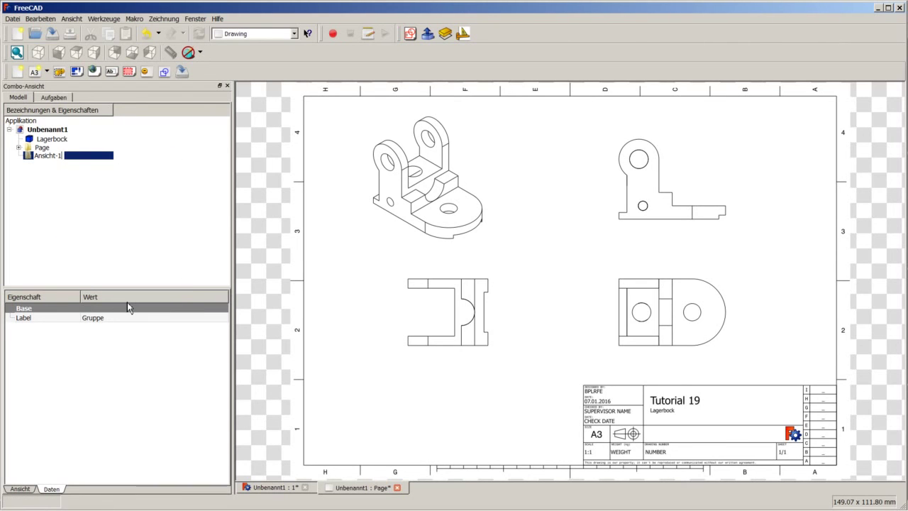
key(Return)
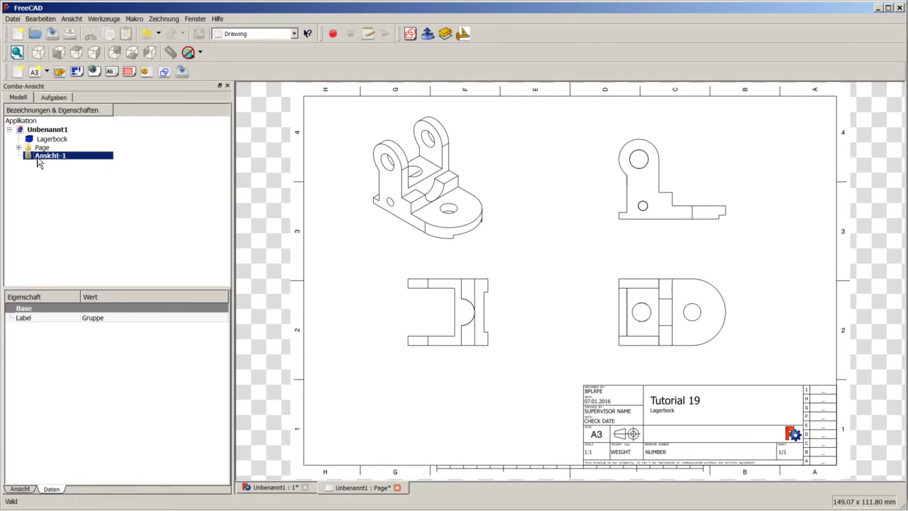
Duplicate Lagerbock as Lagerbock001 and move the original Lagerbock into Ansicht-1.
click(40, 140)
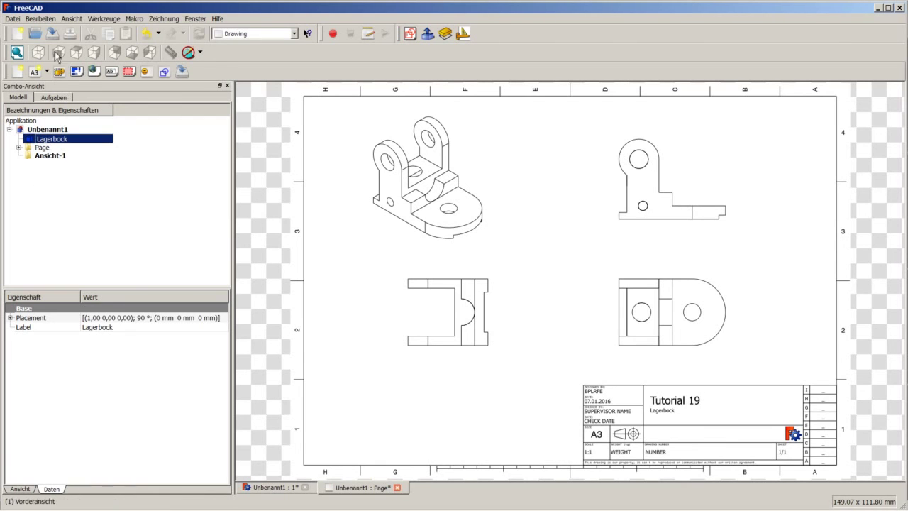
click(41, 19)
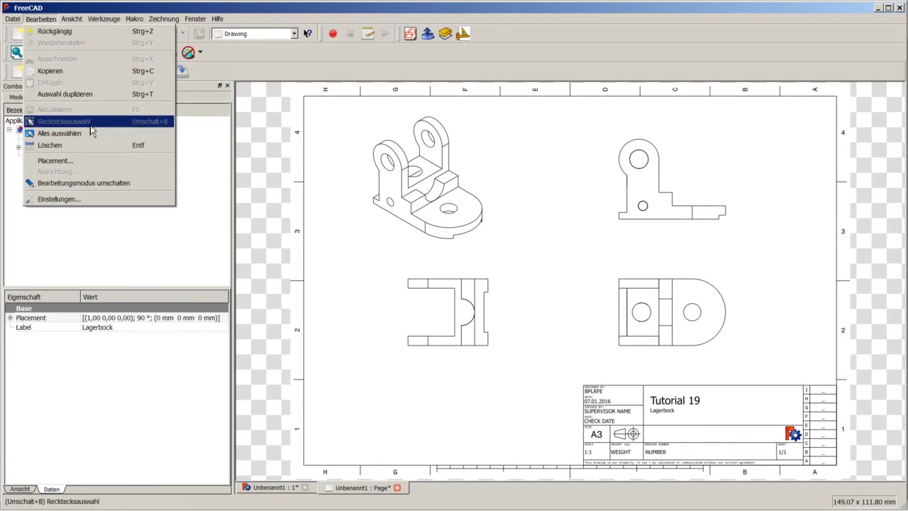
click(87, 97)
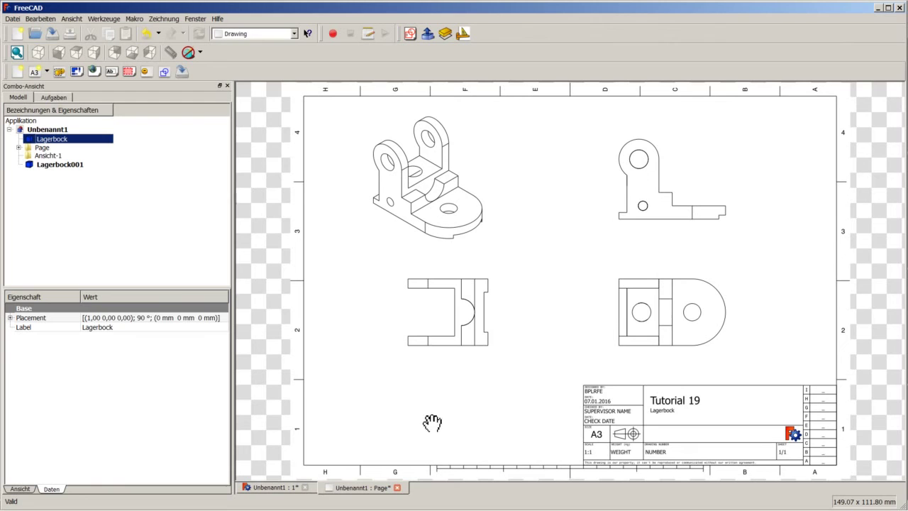
drag(45, 142, 34, 156)
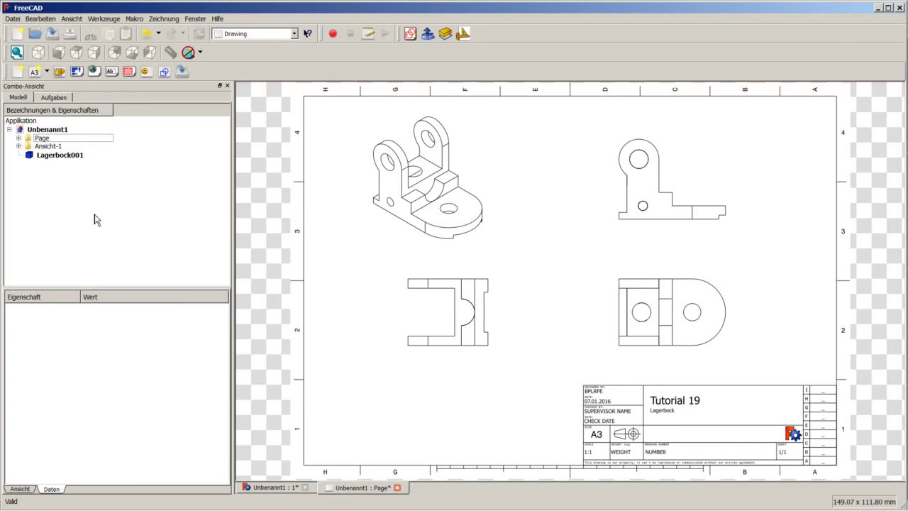
In the 3D view, hide the Lagerbock child of Ansicht-1 so only Lagerbock001 stays visible.
click(263, 489)
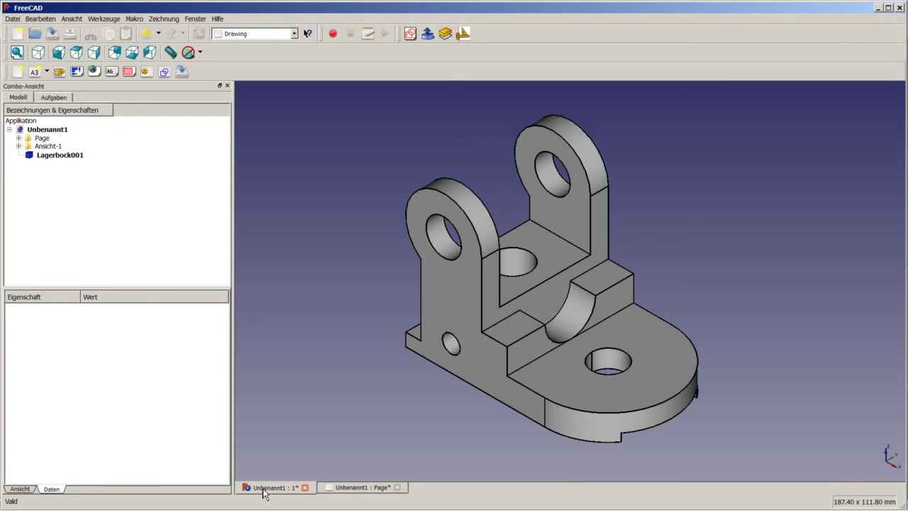
click(19, 146)
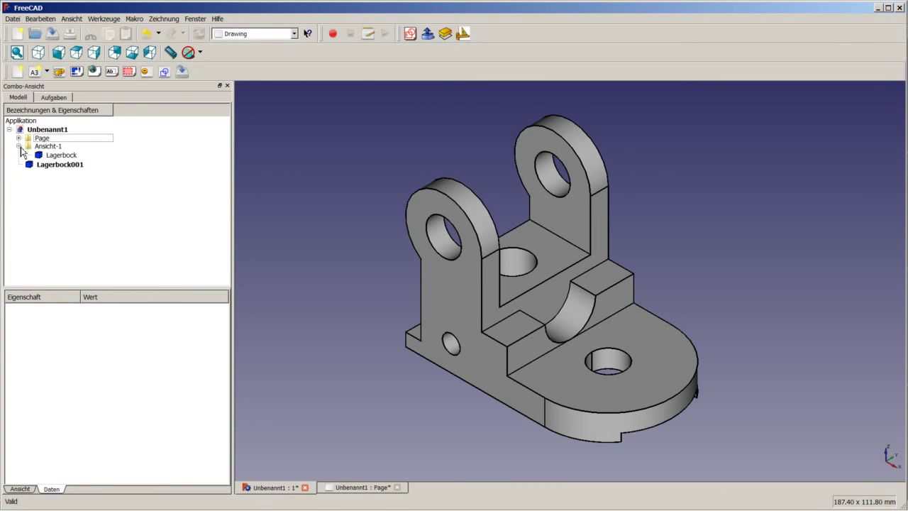
right_click(39, 145)
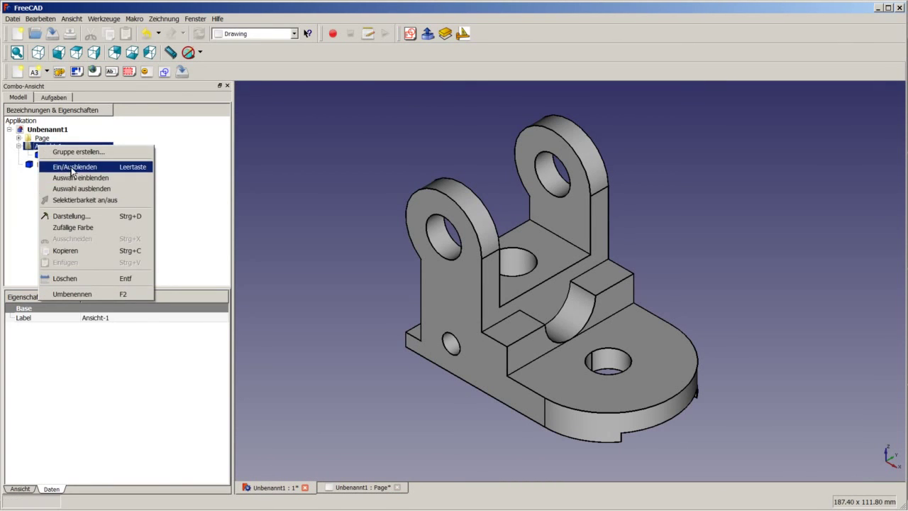
click(71, 166)
right_click(54, 146)
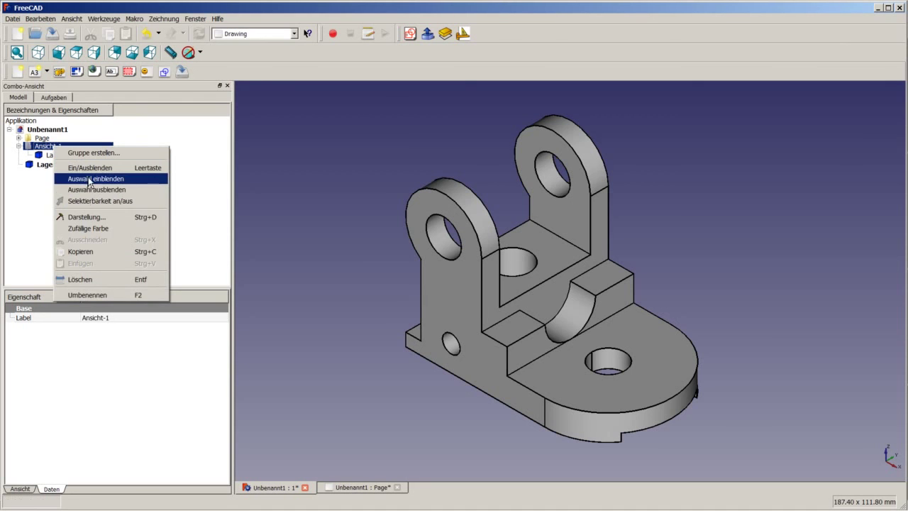
click(88, 179)
right_click(50, 146)
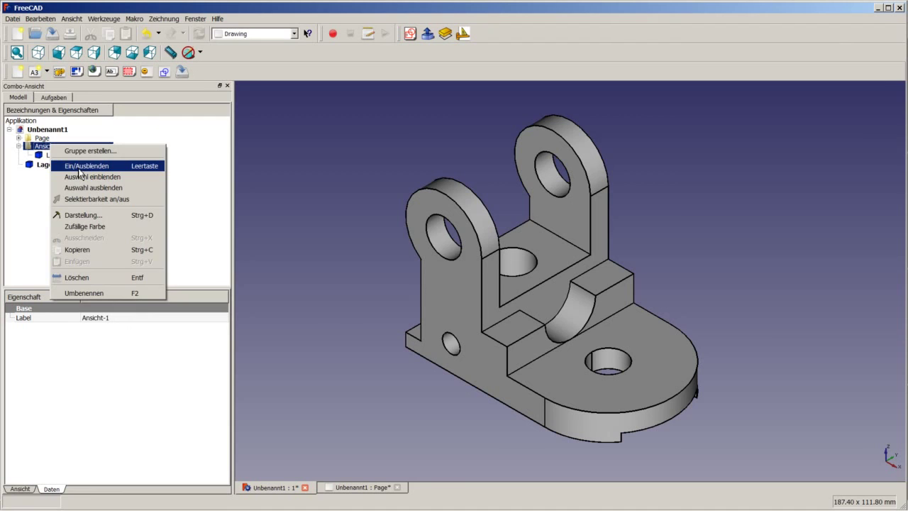
click(78, 168)
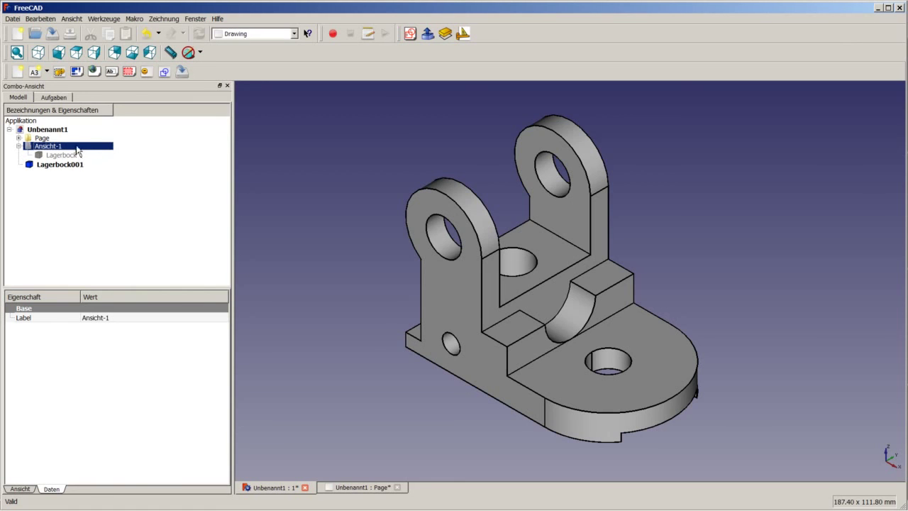
click(19, 146)
Select the front face of Lagerbock001 and switch to the Part Design workbench.
click(155, 202)
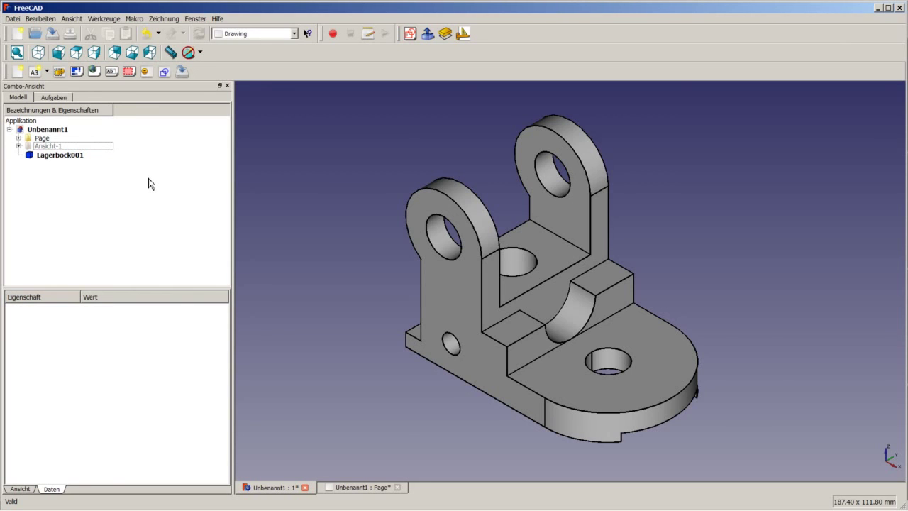
click(75, 156)
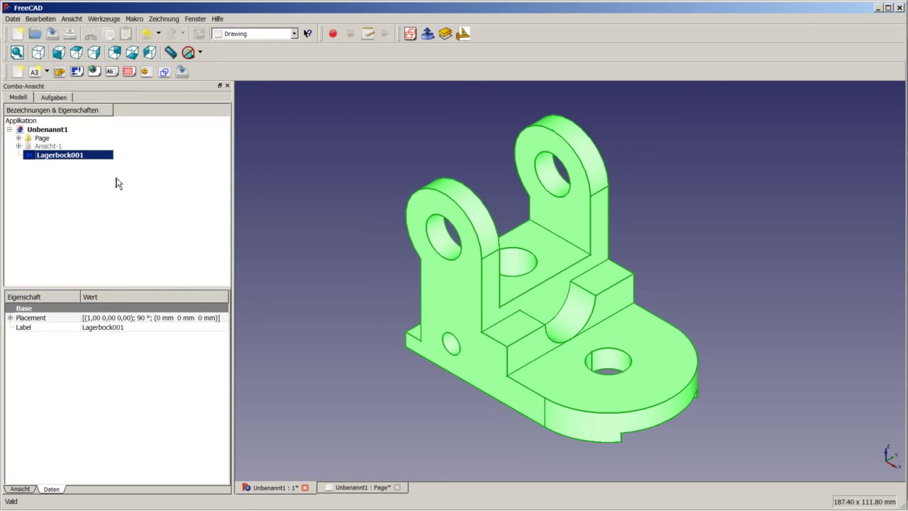
middle_drag(463, 341, 445, 289)
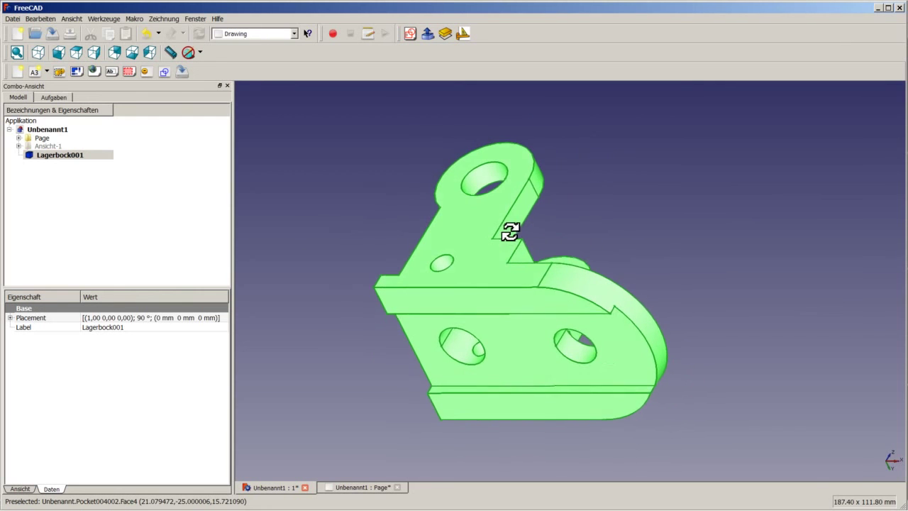
click(434, 302)
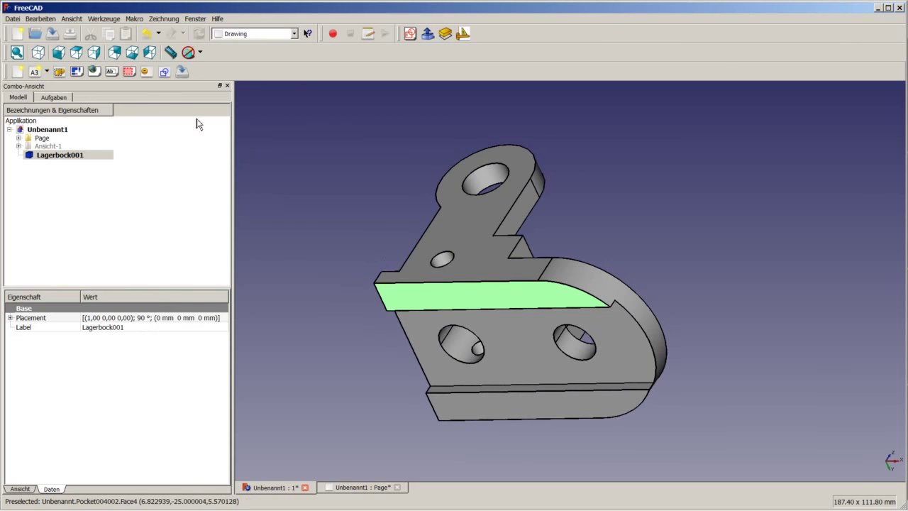
click(255, 34)
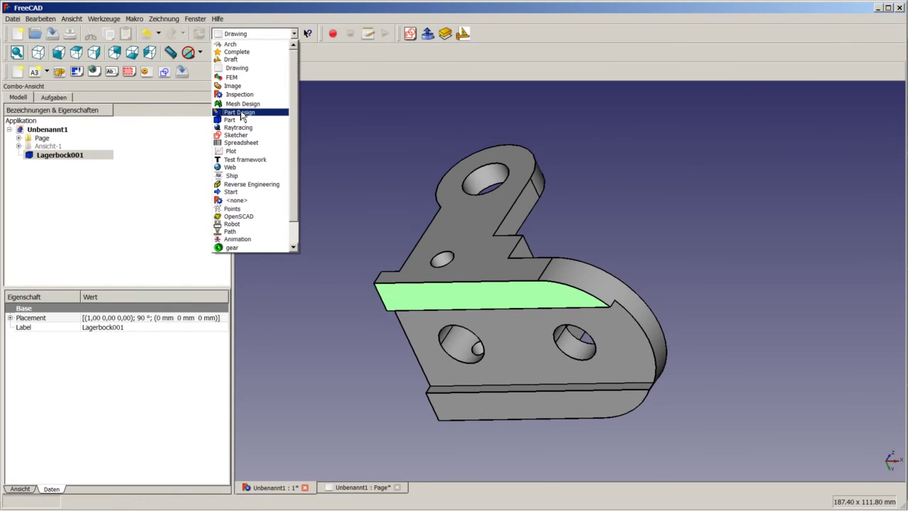
click(242, 111)
Sketch a rectangle on that face from the origin out past the rounded end.
click(193, 90)
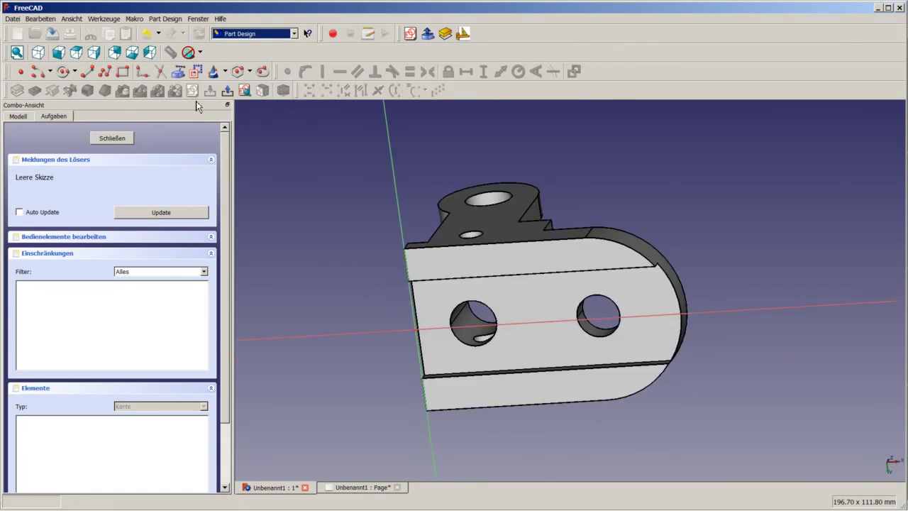
click(64, 72)
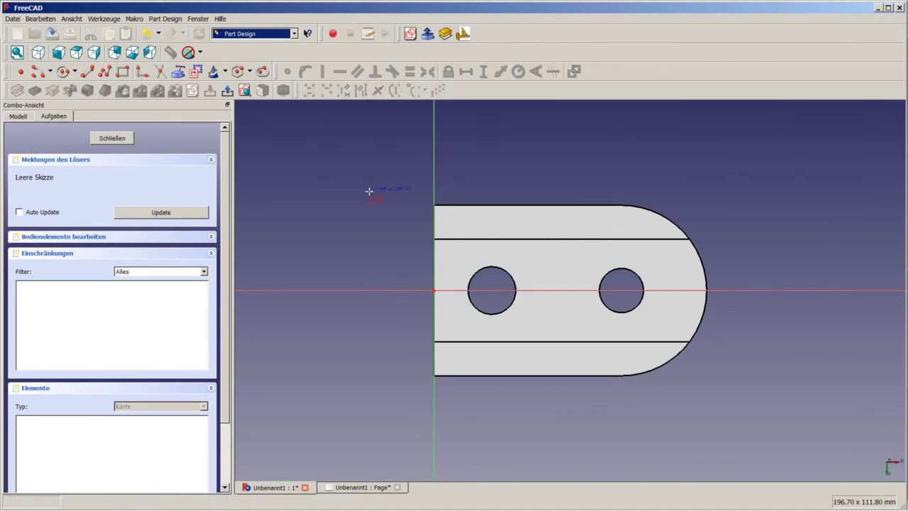
click(434, 290)
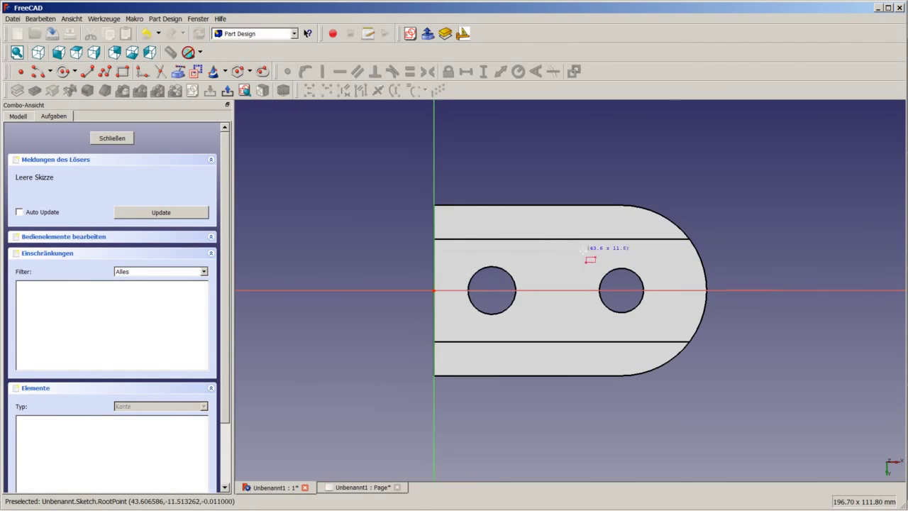
click(728, 182)
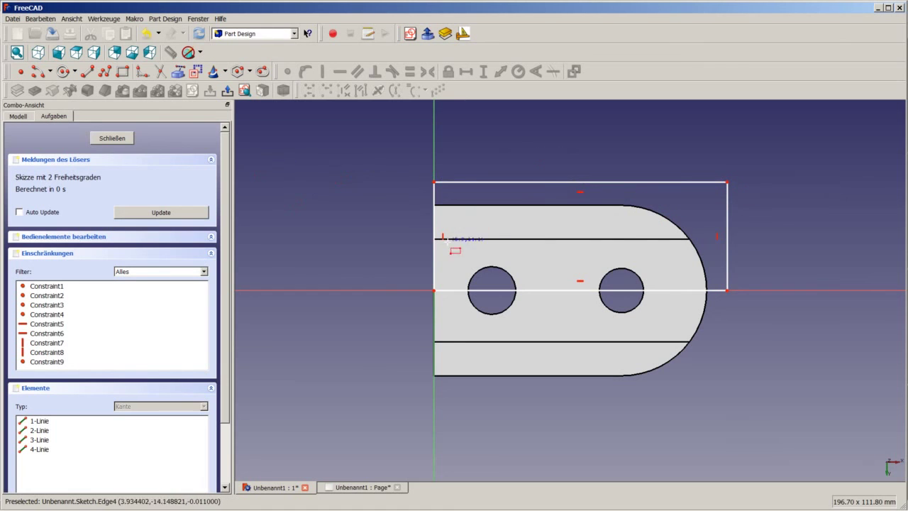
click(109, 137)
Pocket the rectangle sketch with type 'Durch alles' and view the cut part isometrically.
click(34, 90)
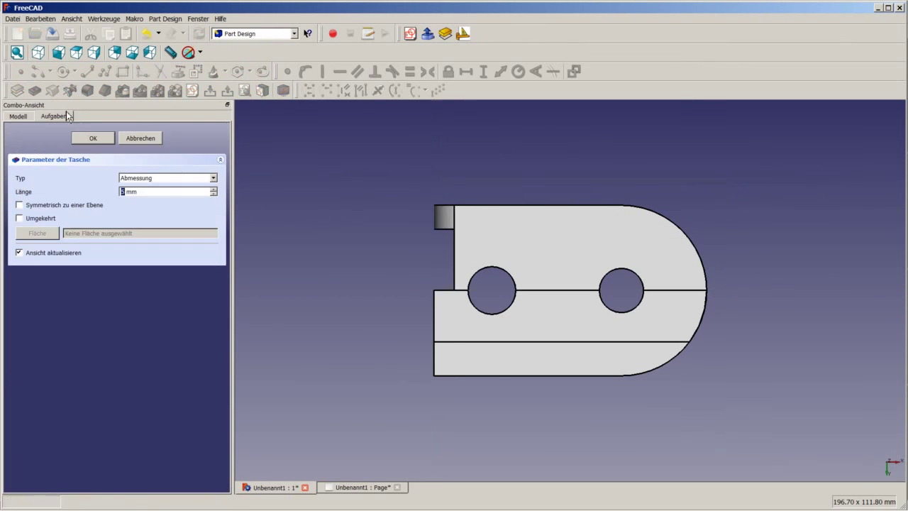
click(167, 177)
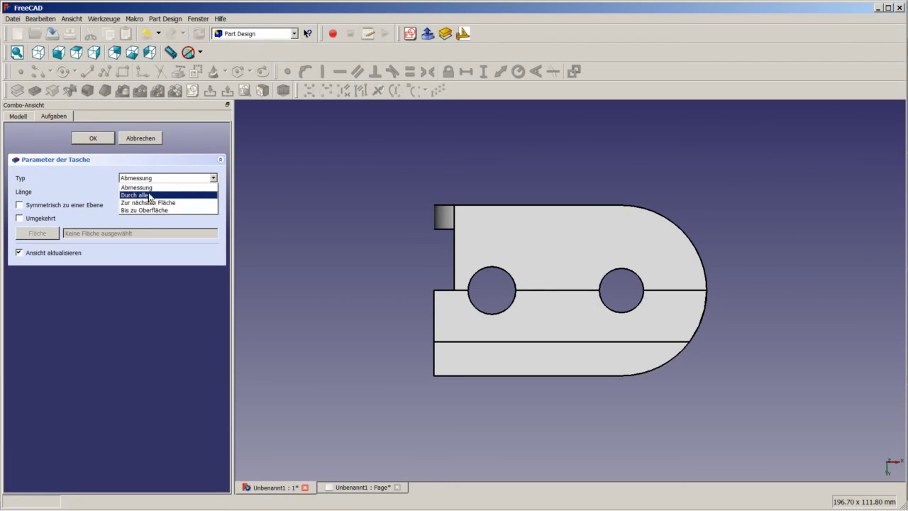
click(150, 194)
click(95, 140)
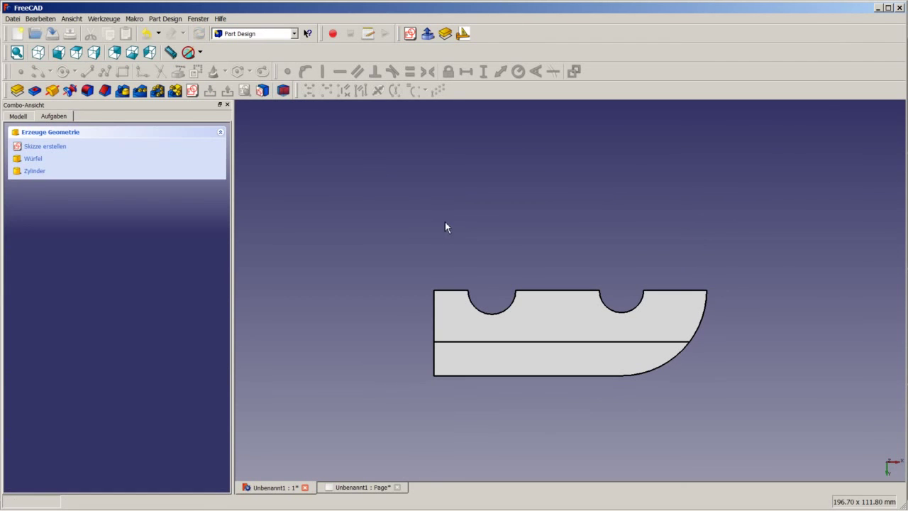
click(37, 52)
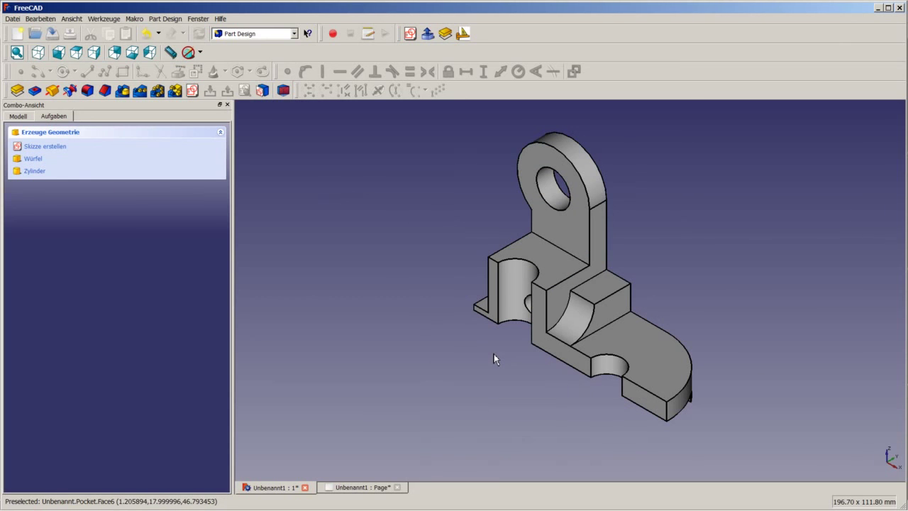
click(17, 116)
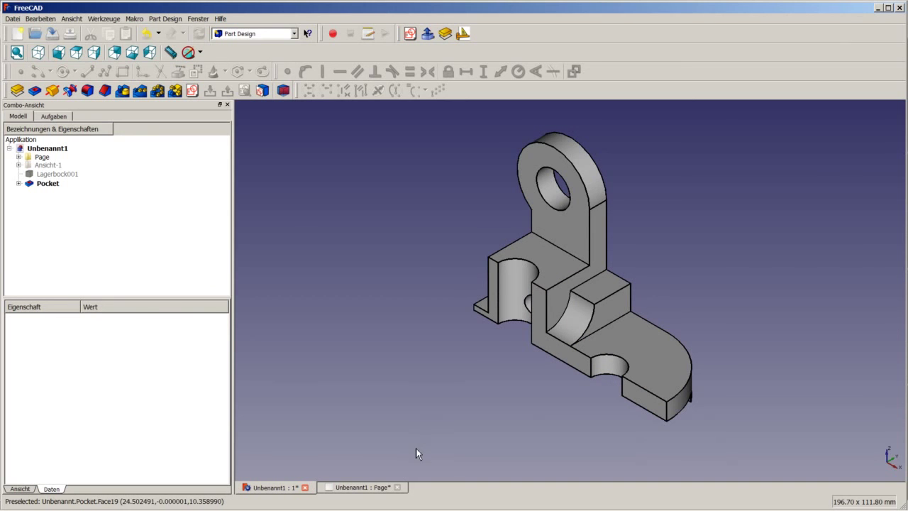
On the Page tab, select Pocket together with Page and activate the Drawing workbench.
click(356, 489)
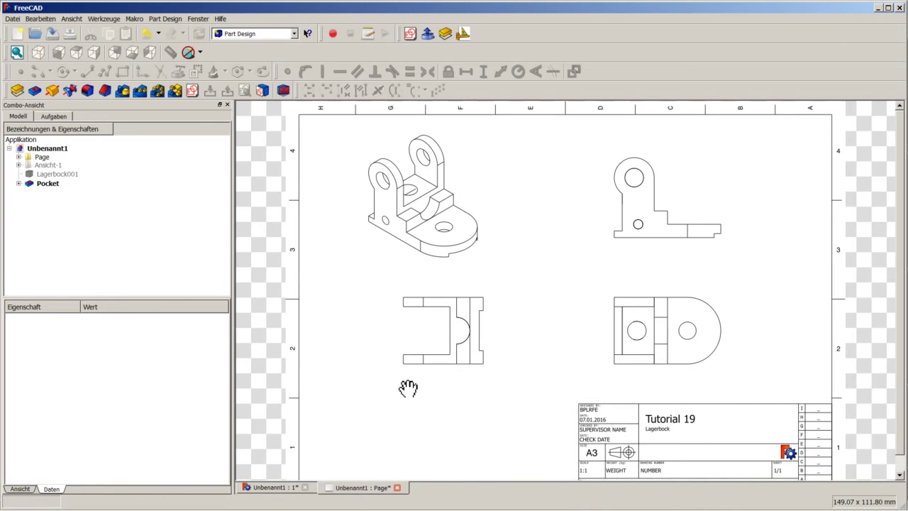
scroll(408, 384, up, 2)
scroll(408, 384, down, 2)
scroll(406, 385, down, 1)
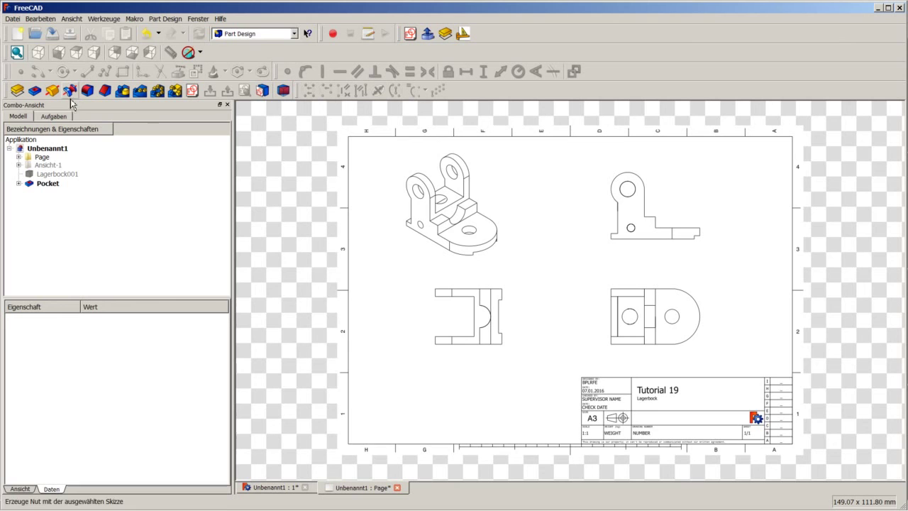
click(48, 186)
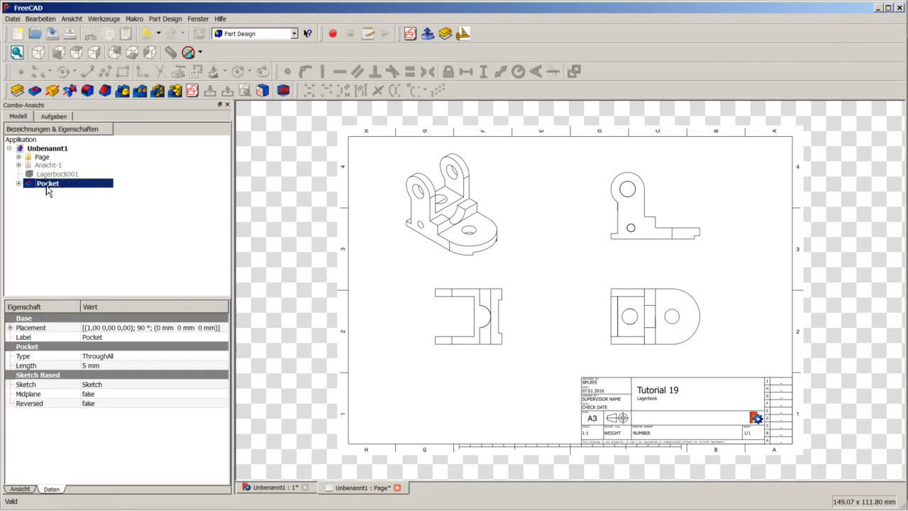
ctrl+click(44, 157)
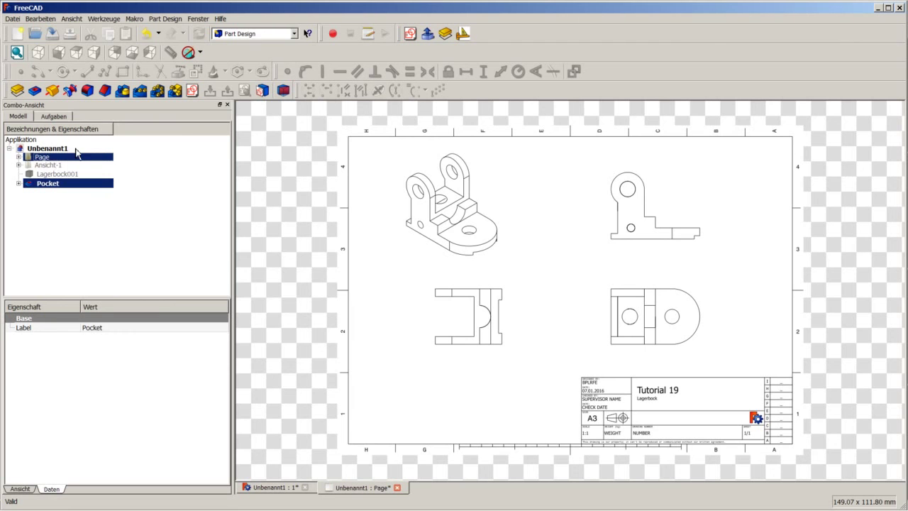
click(255, 33)
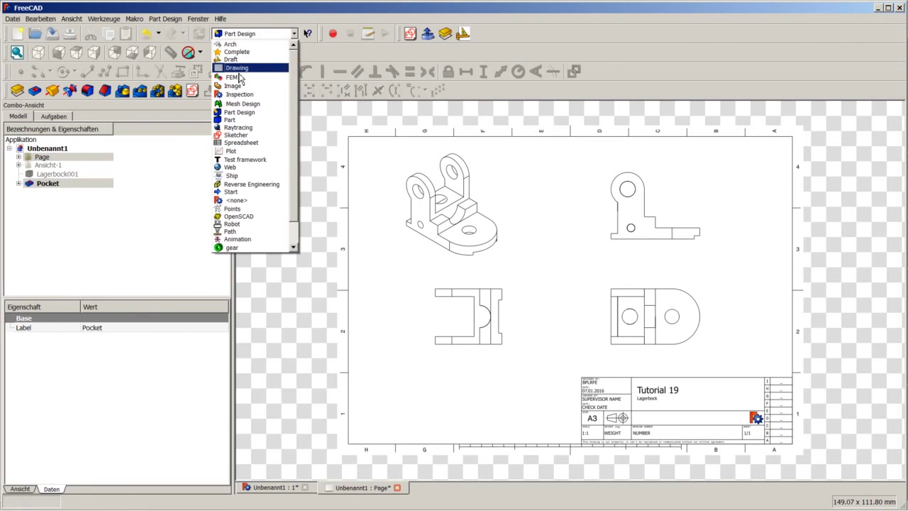
click(240, 79)
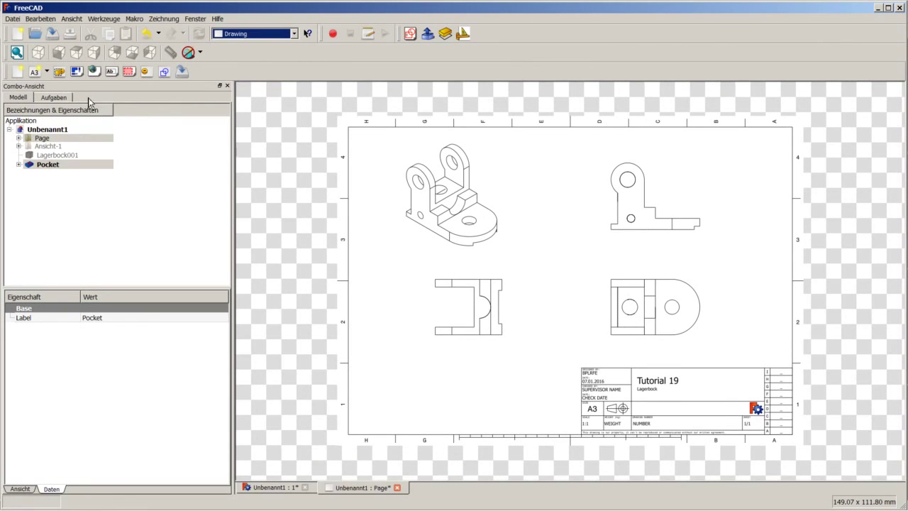
Insert a new drawing view of the Pocket part and select View001.
click(60, 74)
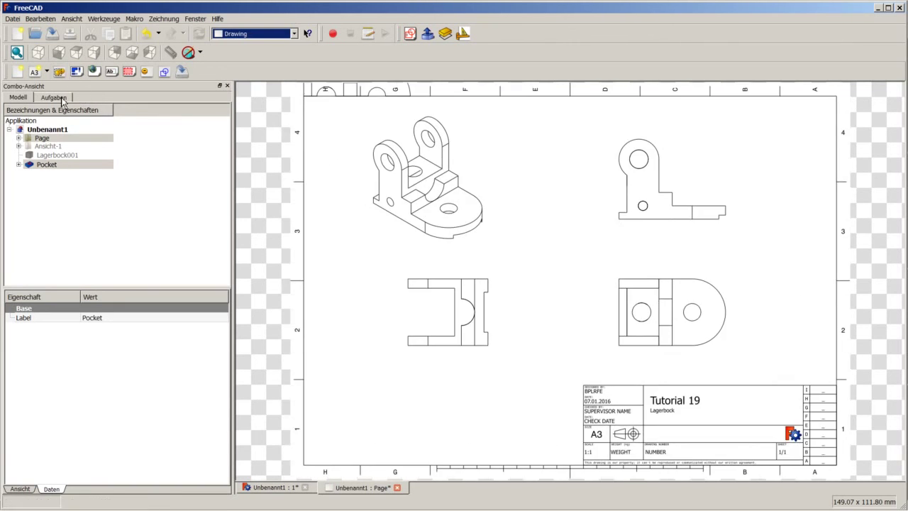
click(19, 138)
click(60, 185)
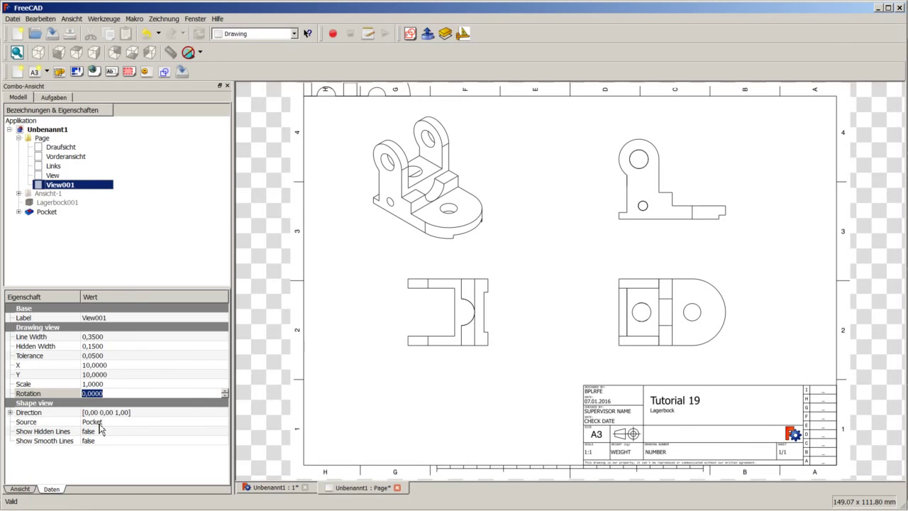
Set View001's direction to 1, -1, 1 and its rotation to 60°.
click(16, 412)
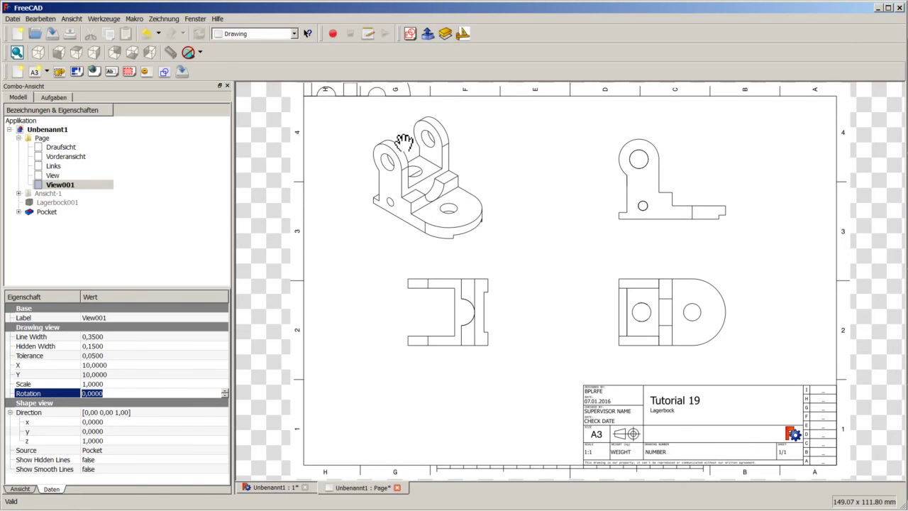
click(111, 423)
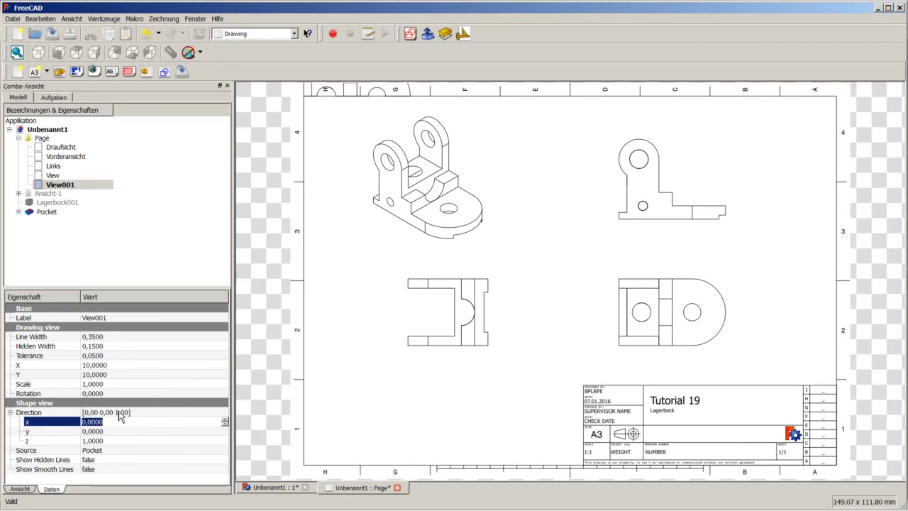
text(1)
key(Tab)
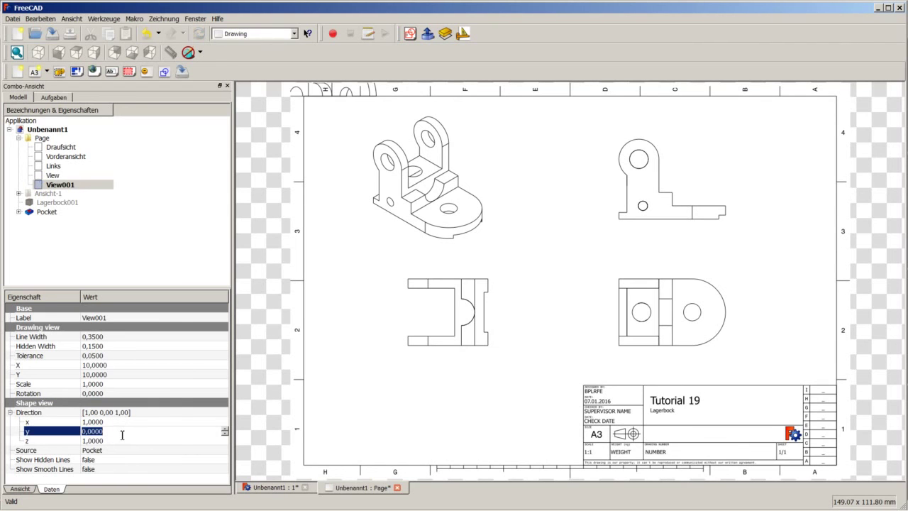
text(-1)
click(110, 393)
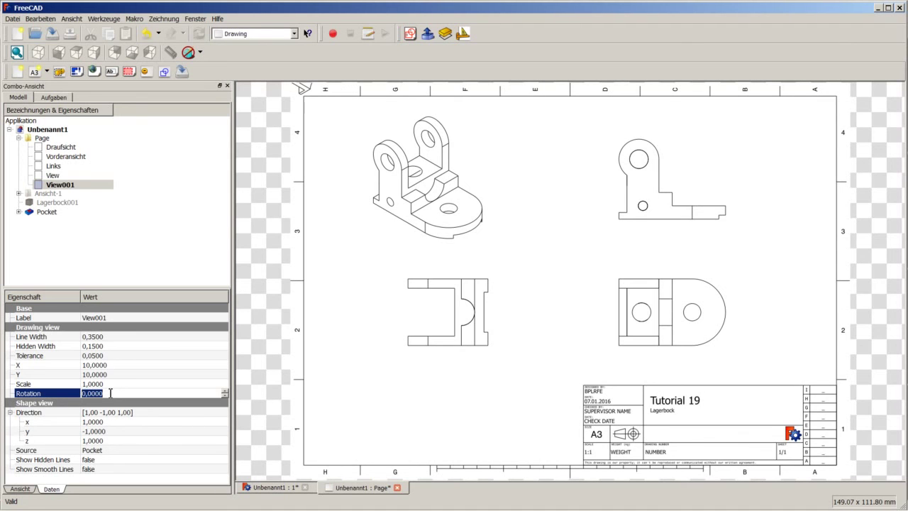
text(60)
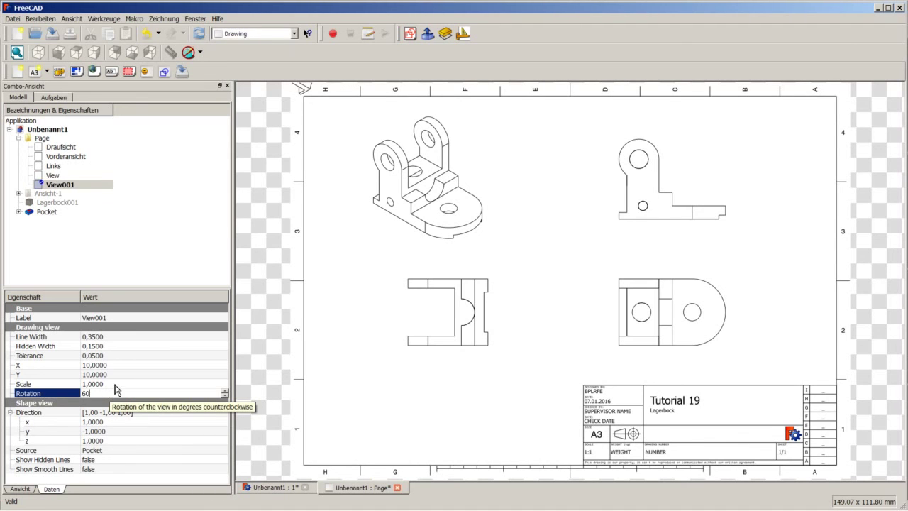
click(114, 385)
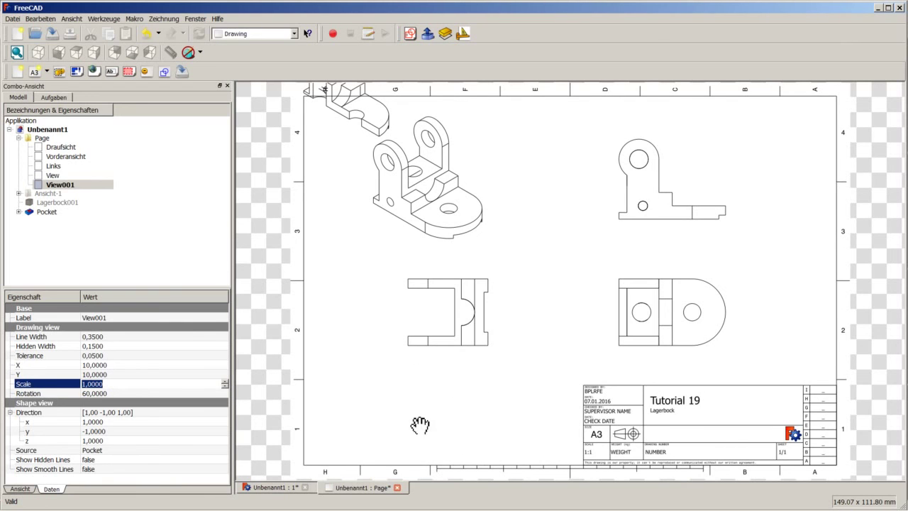
Set View001's X to 80 and try Y positions 220 and 240.
click(120, 365)
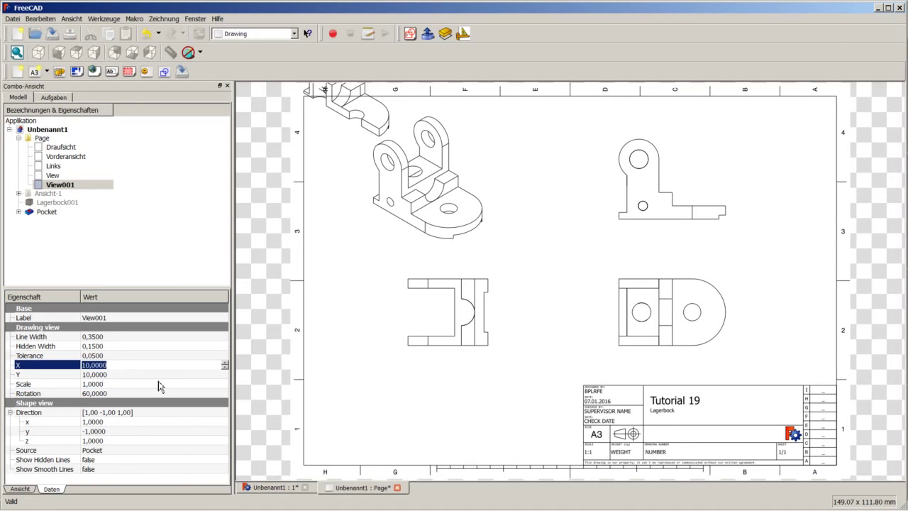
text(80)
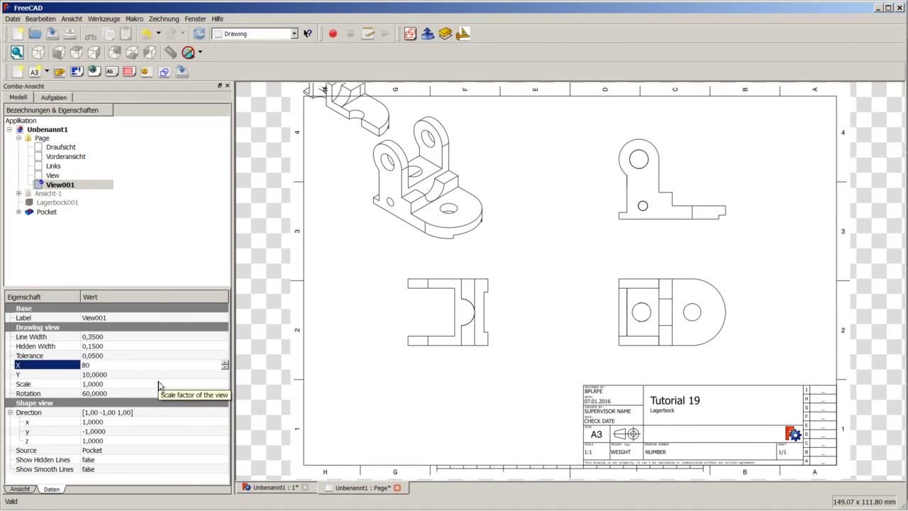
click(143, 376)
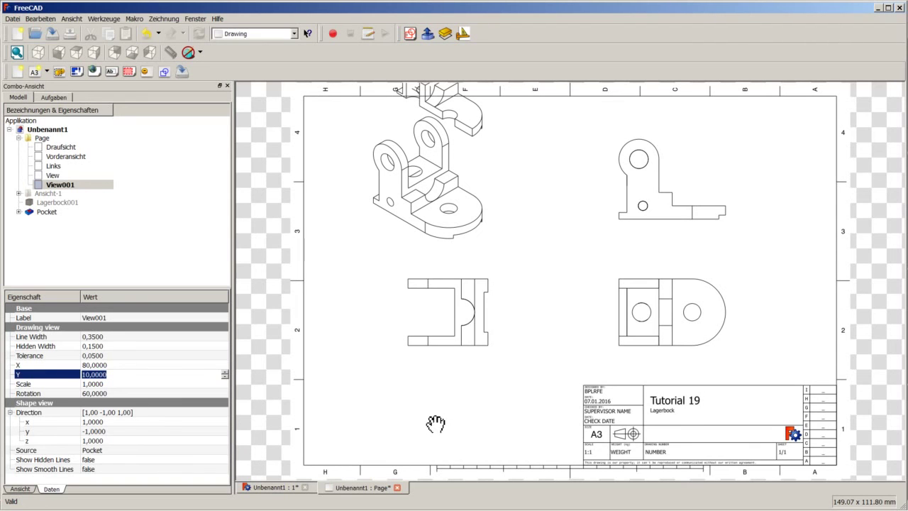
text(220)
key(Return)
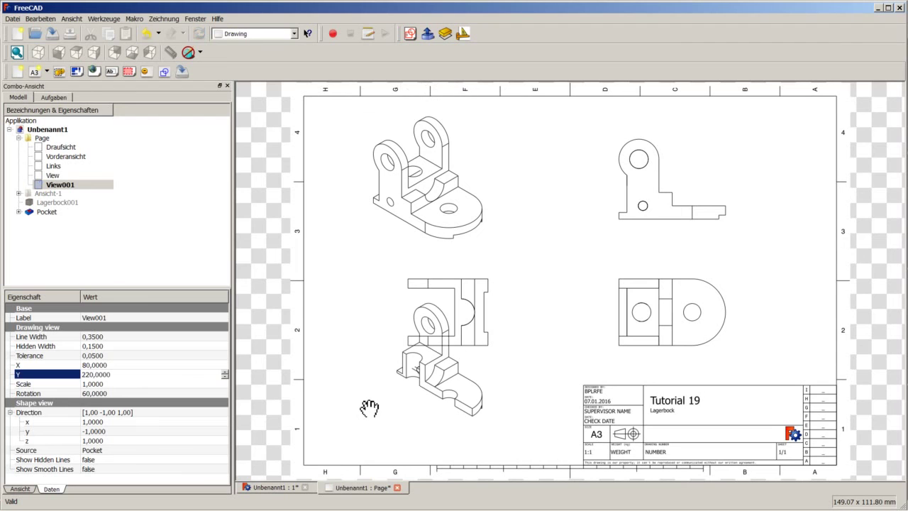
click(135, 378)
text(240)
key(Return)
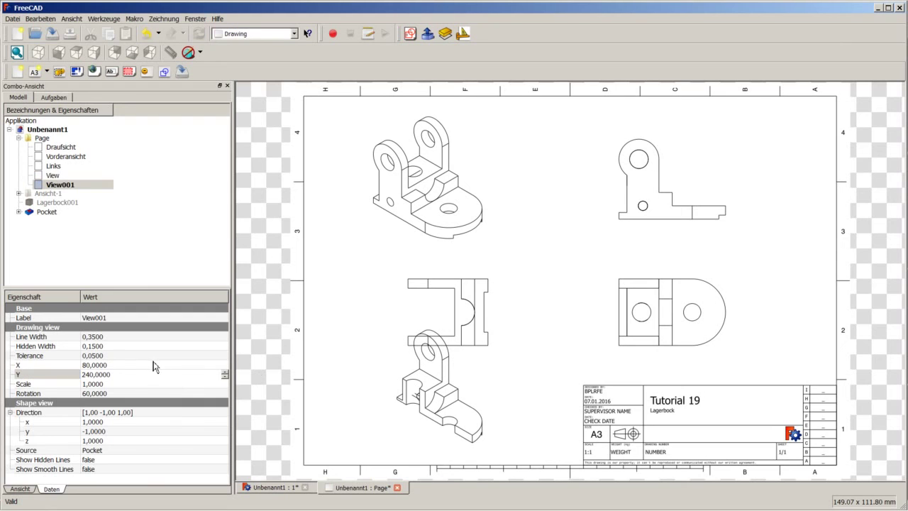
Fine-tune View001's Y through 250 and 260, settling on 255.
drag(144, 373, 57, 378)
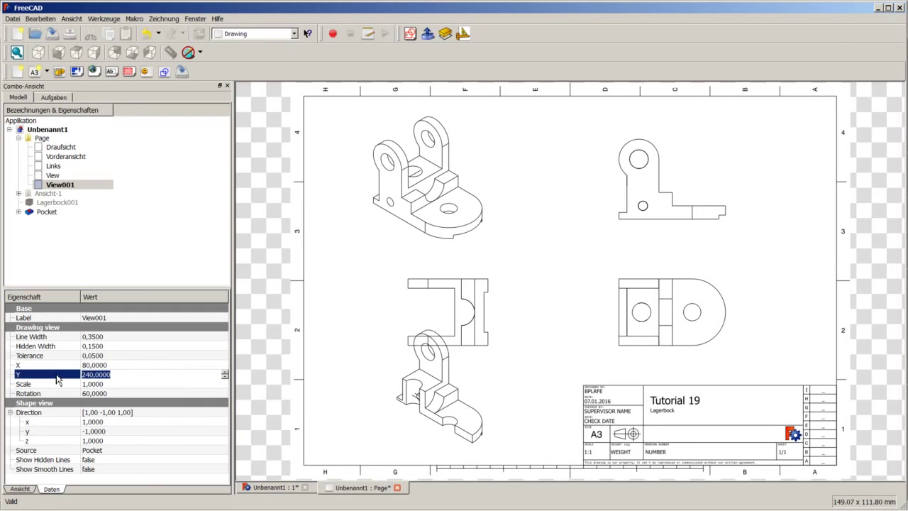
text(250)
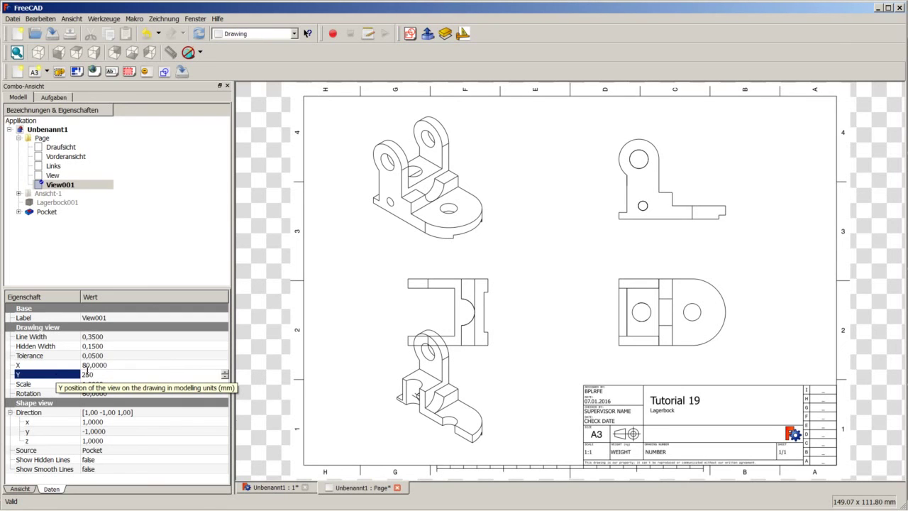
key(Return)
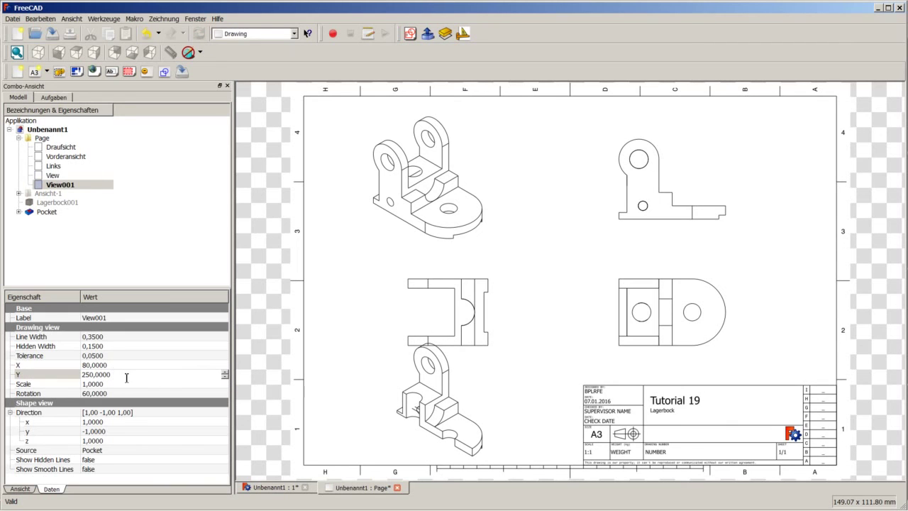
click(65, 375)
text(260)
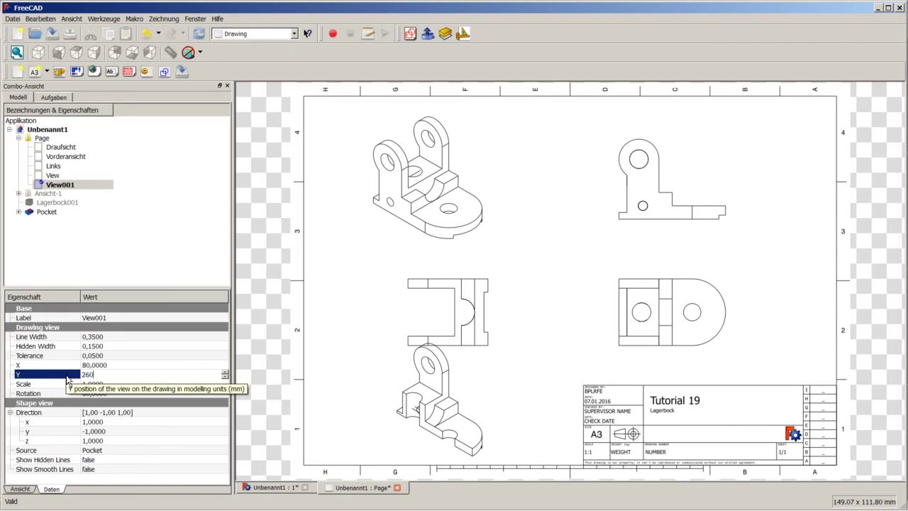
key(Return)
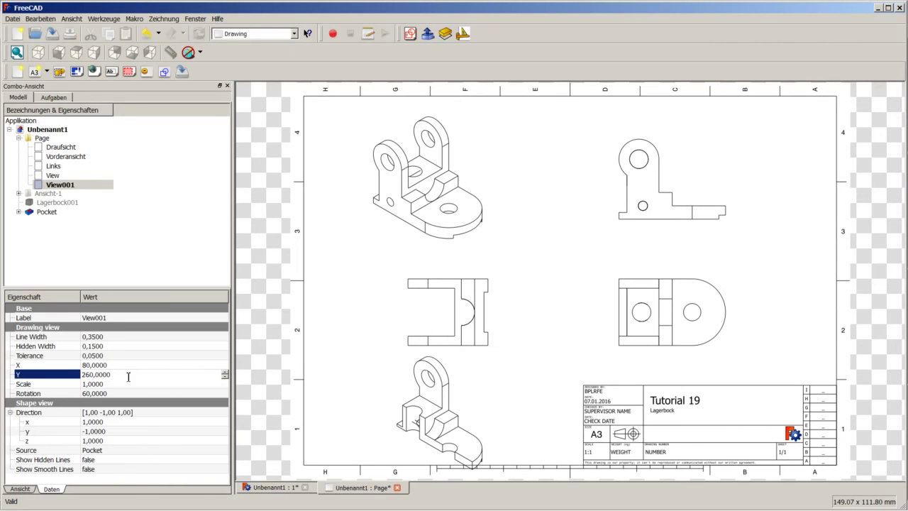
drag(128, 377, 74, 368)
text(255)
key(Return)
click(379, 367)
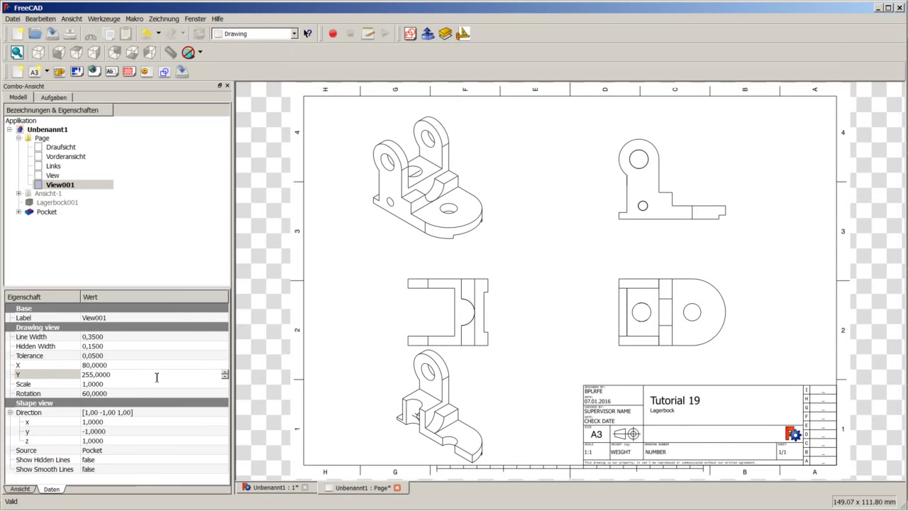
Set the Y position of both Vorderansicht and Draufsicht to 160.
click(64, 159)
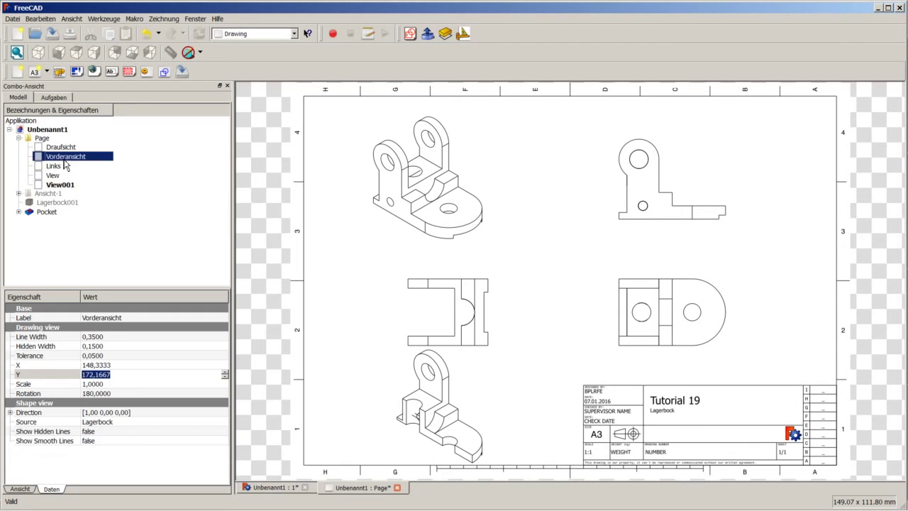
click(136, 374)
text(160)
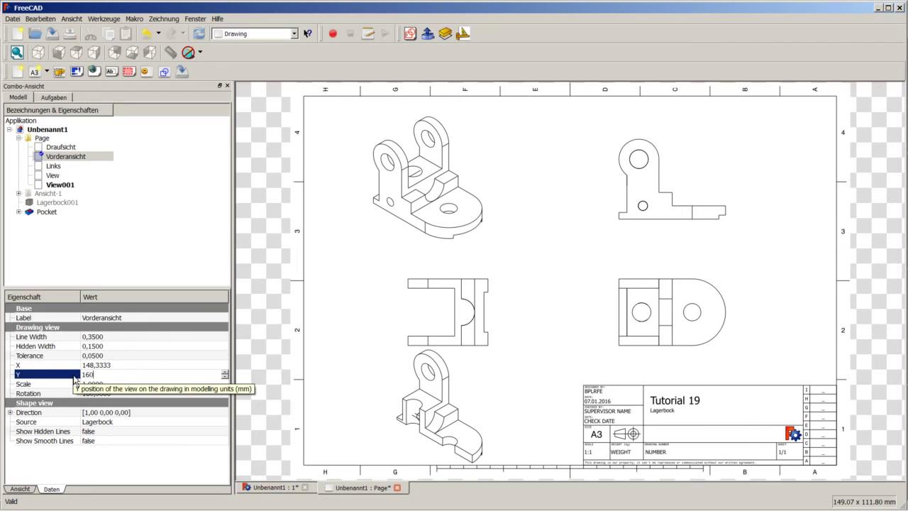
key(Return)
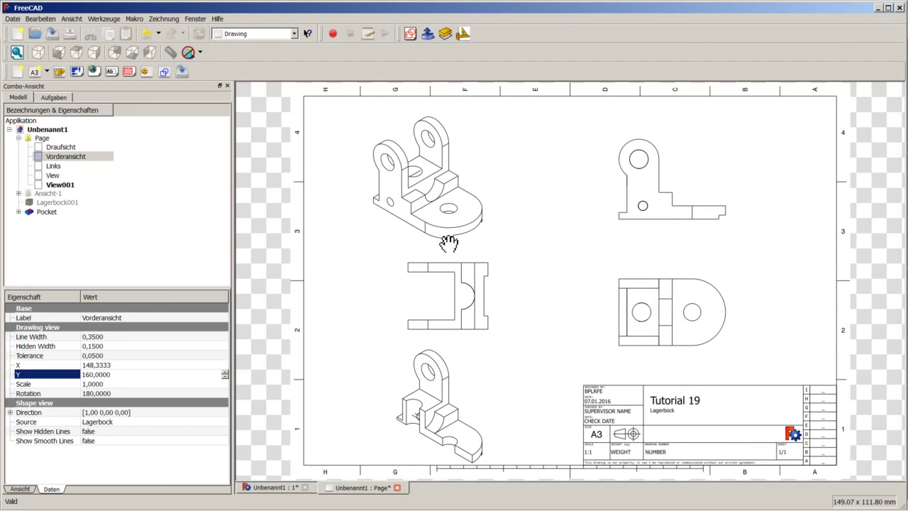
click(69, 148)
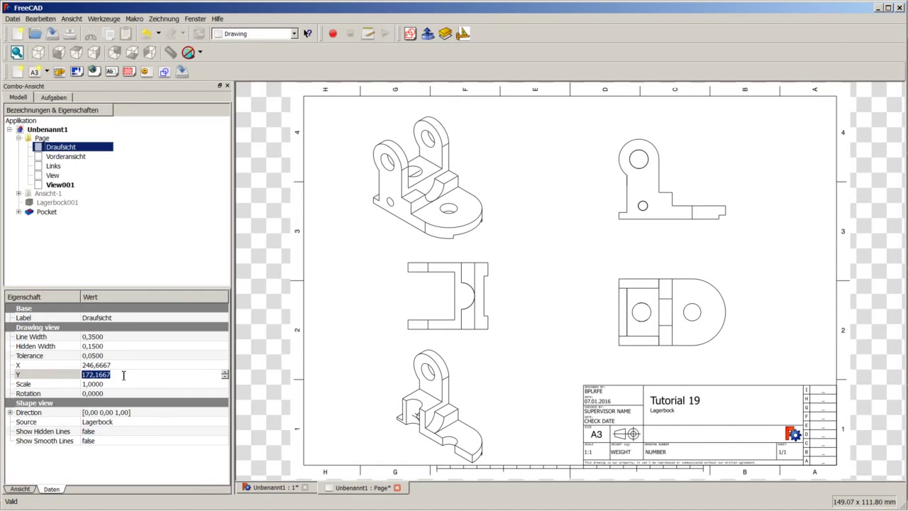
text(160)
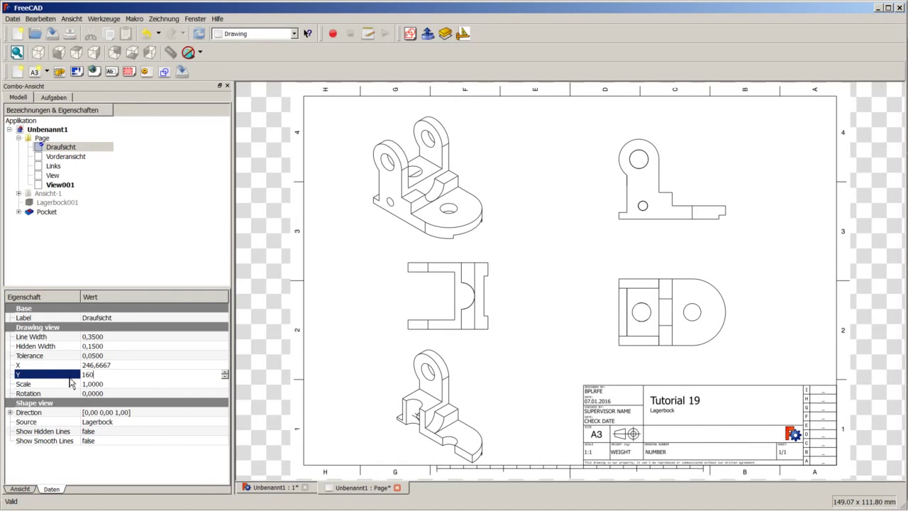
key(Return)
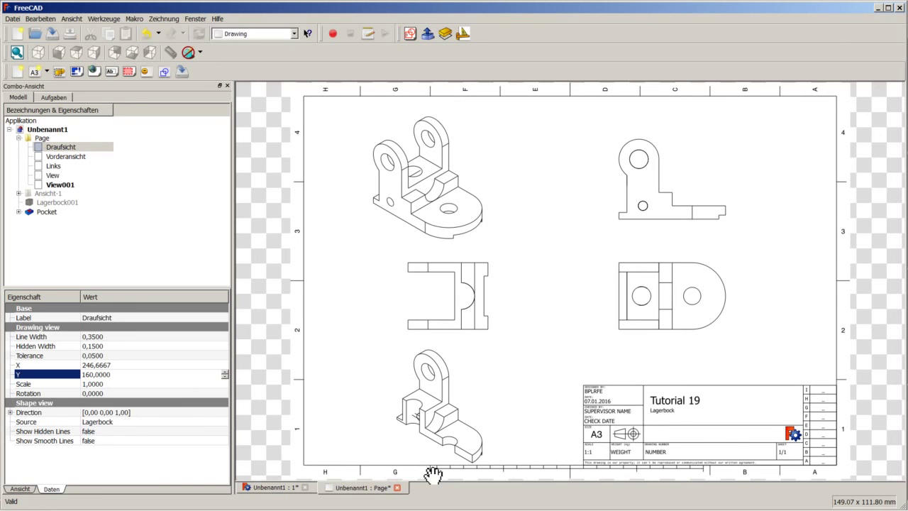
Zoom in to inspect the isometric view, then zoom out to show the full A3 sheet.
scroll(423, 418, up, 1)
scroll(445, 357, up, 2)
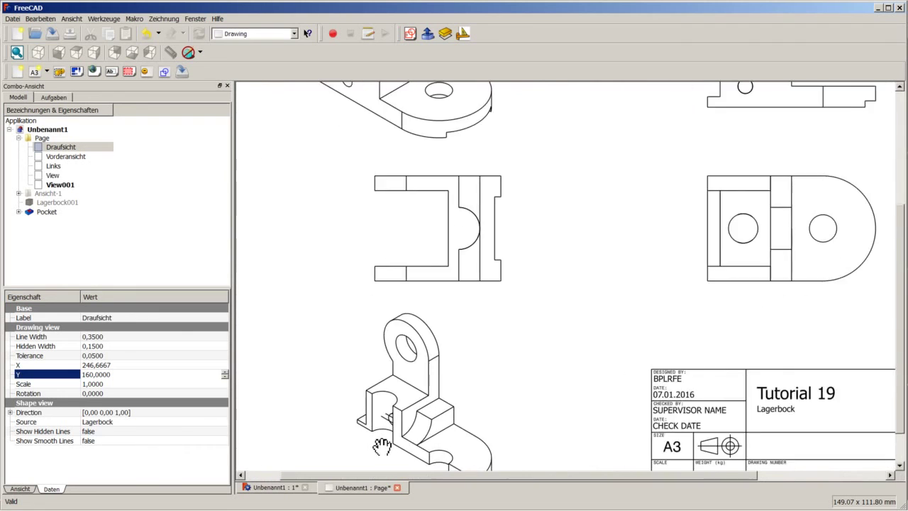
scroll(381, 445, up, 2)
scroll(386, 385, up, 2)
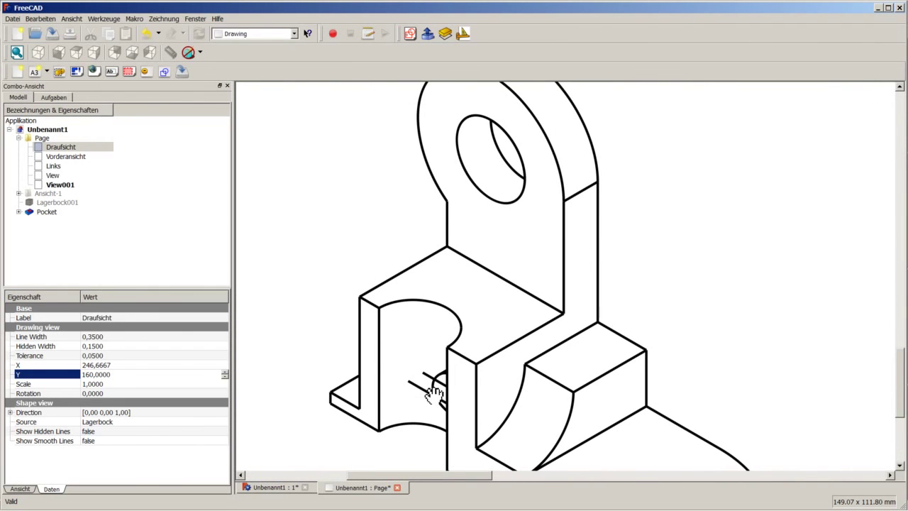
scroll(434, 394, down, 1)
scroll(426, 283, down, 2)
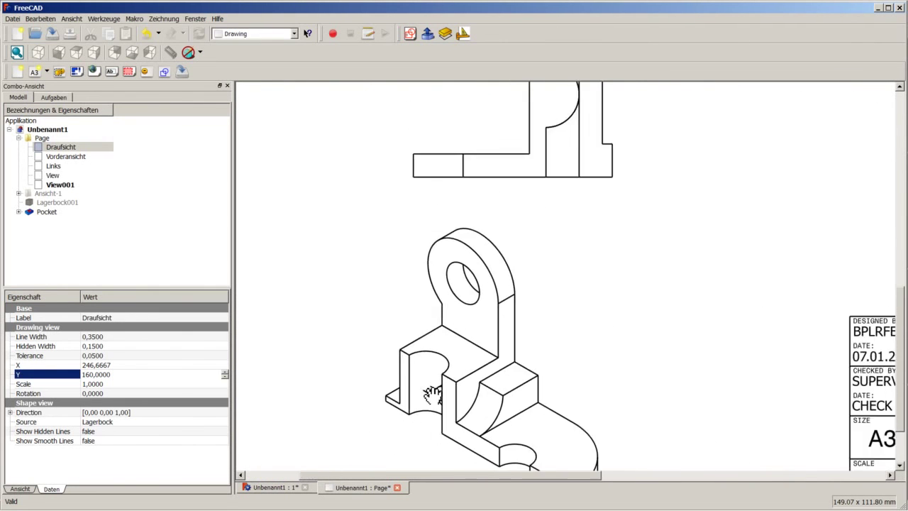
scroll(446, 330, down, 2)
scroll(459, 220, down, 1)
scroll(429, 175, up, 1)
scroll(404, 178, up, 2)
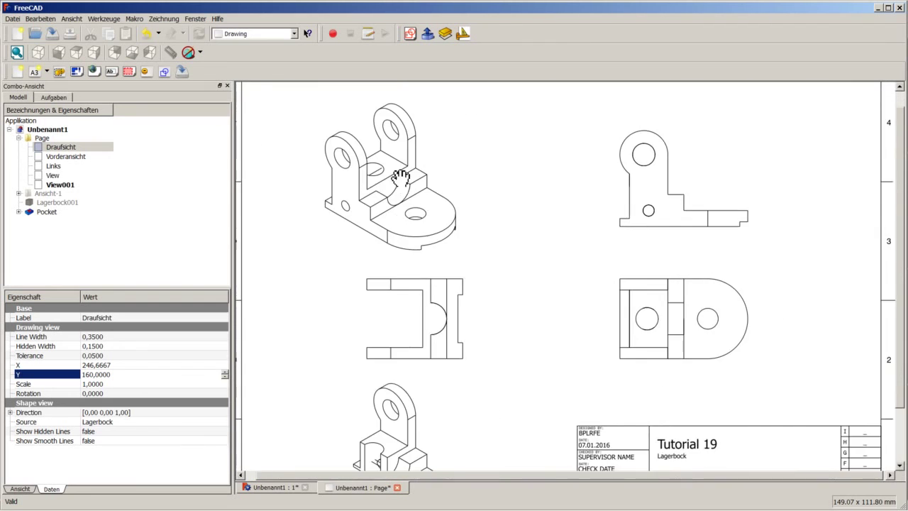
scroll(403, 178, up, 2)
scroll(395, 190, up, 1)
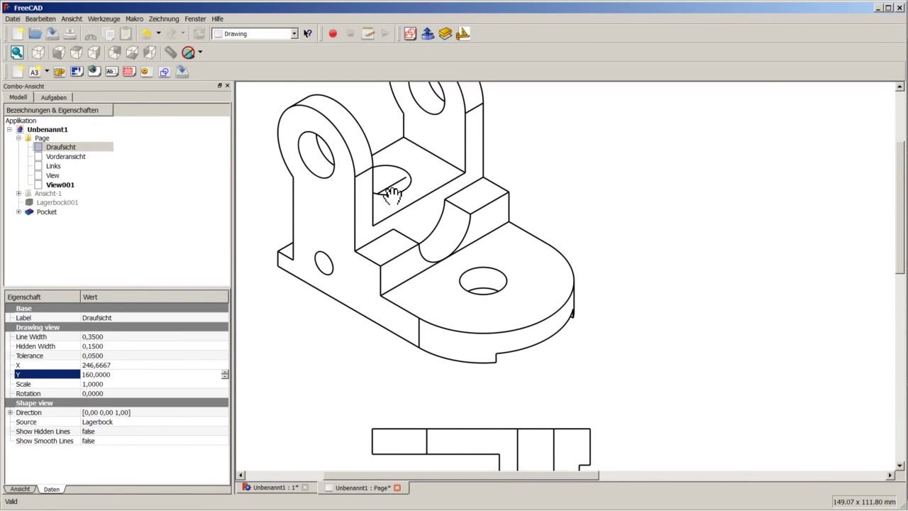
scroll(415, 193, down, 1)
scroll(415, 193, down, 2)
scroll(411, 196, down, 2)
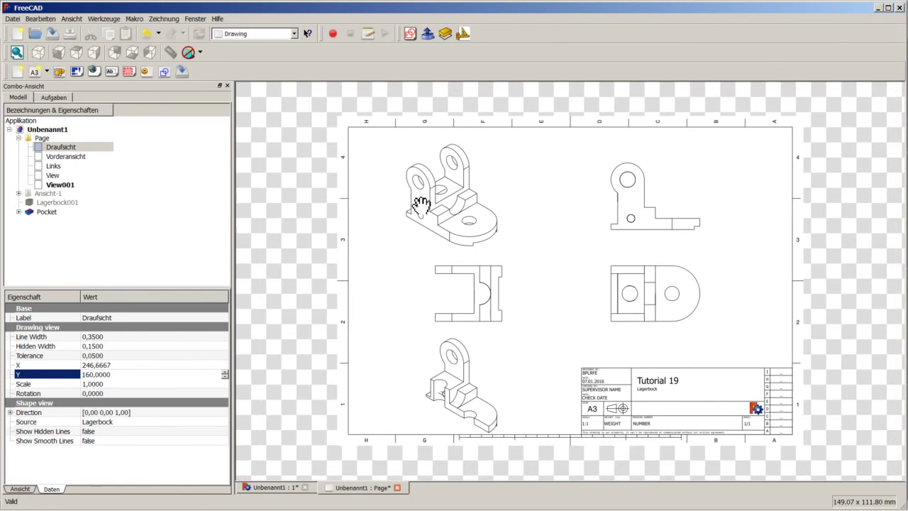
scroll(503, 290, up, 1)
scroll(411, 457, up, 2)
scroll(411, 457, up, 1)
scroll(408, 447, up, 1)
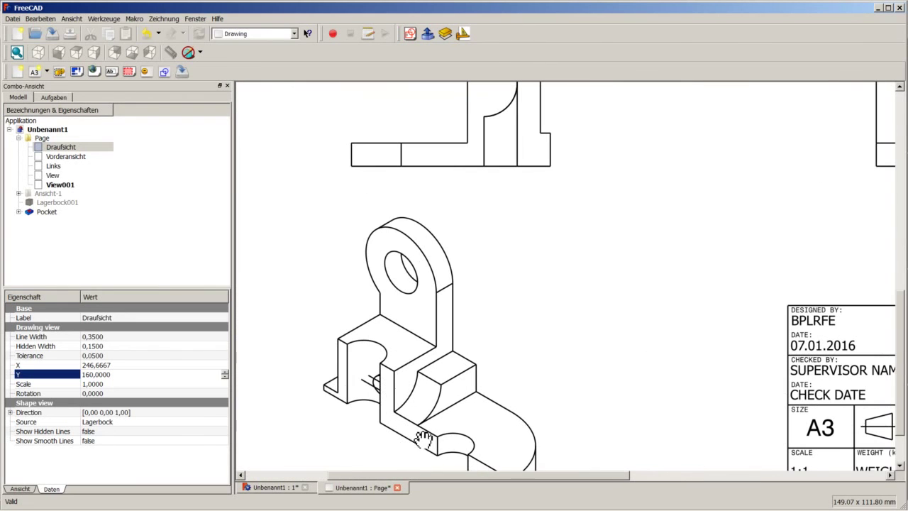
scroll(503, 385, up, 1)
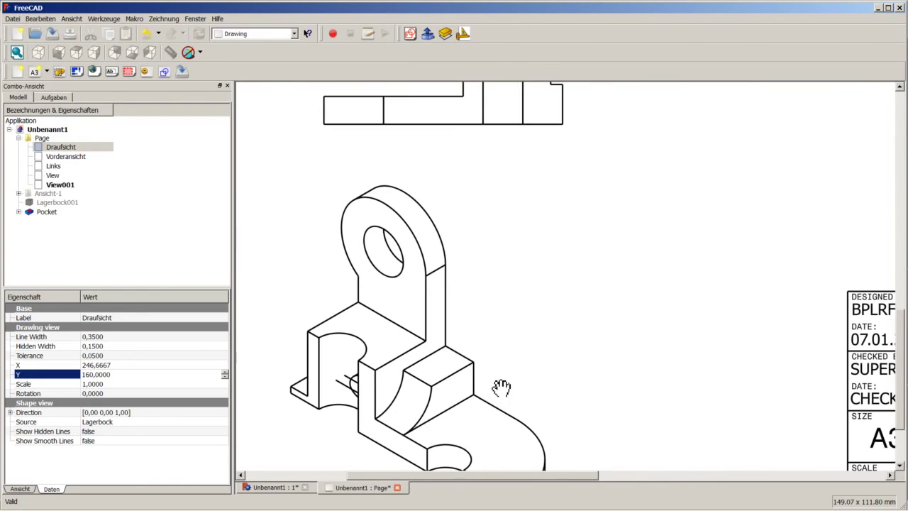
scroll(500, 375, down, 1)
scroll(489, 393, down, 1)
scroll(489, 392, down, 1)
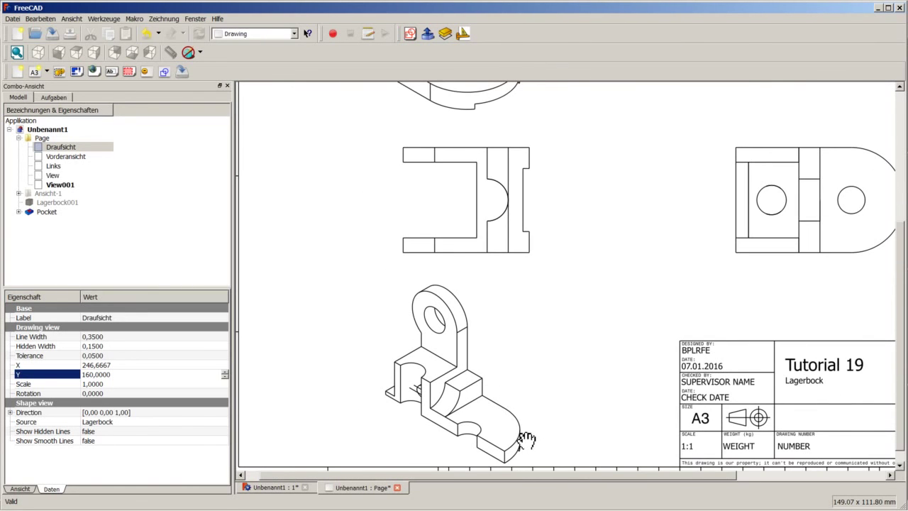
scroll(425, 423, up, 1)
scroll(397, 405, up, 1)
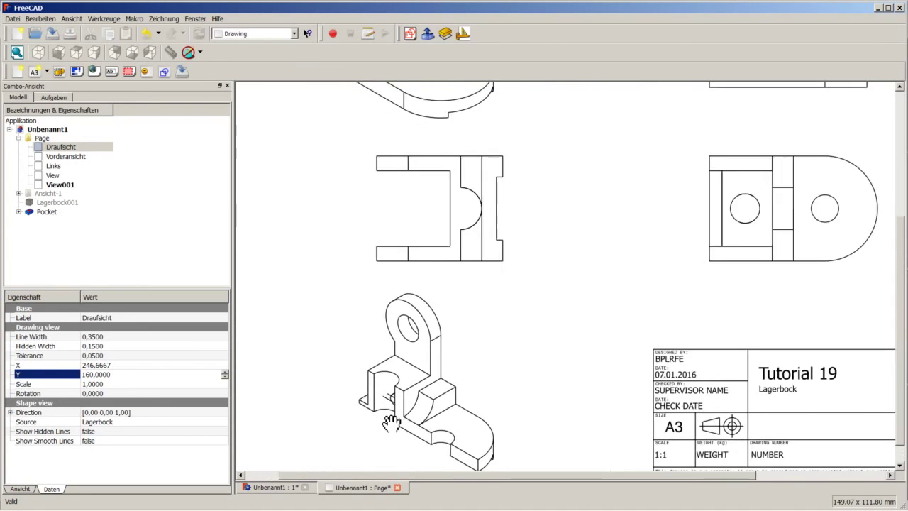
scroll(385, 428, up, 1)
scroll(395, 427, up, 1)
scroll(394, 427, up, 1)
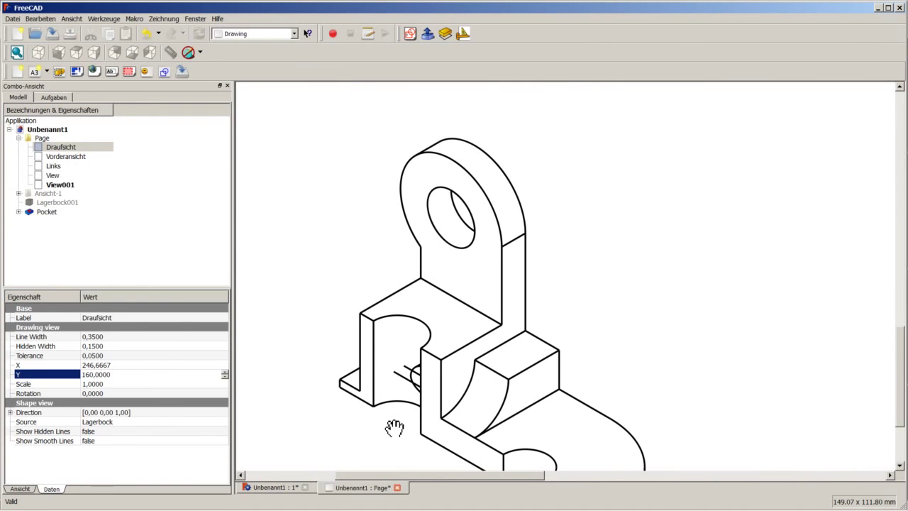
scroll(411, 391, down, 2)
scroll(432, 345, down, 1)
scroll(442, 348, down, 1)
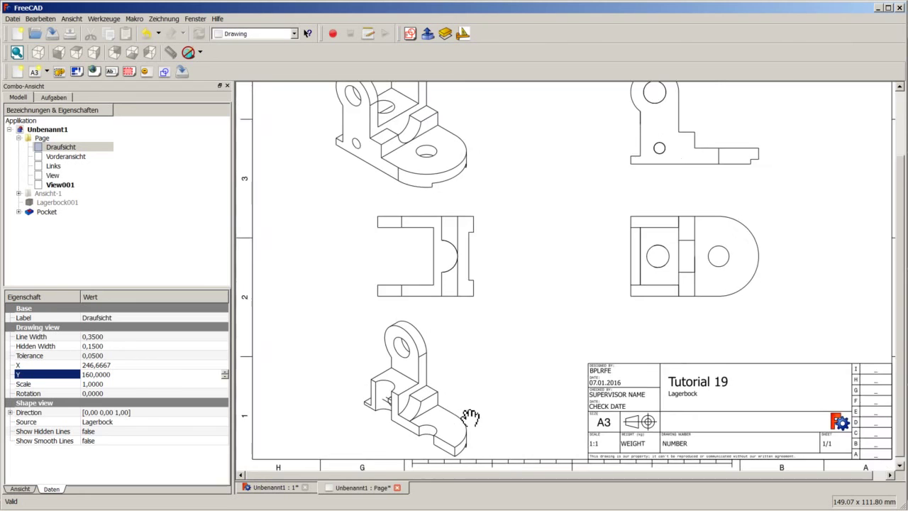
scroll(470, 418, down, 1)
scroll(472, 416, down, 1)
scroll(480, 375, down, 1)
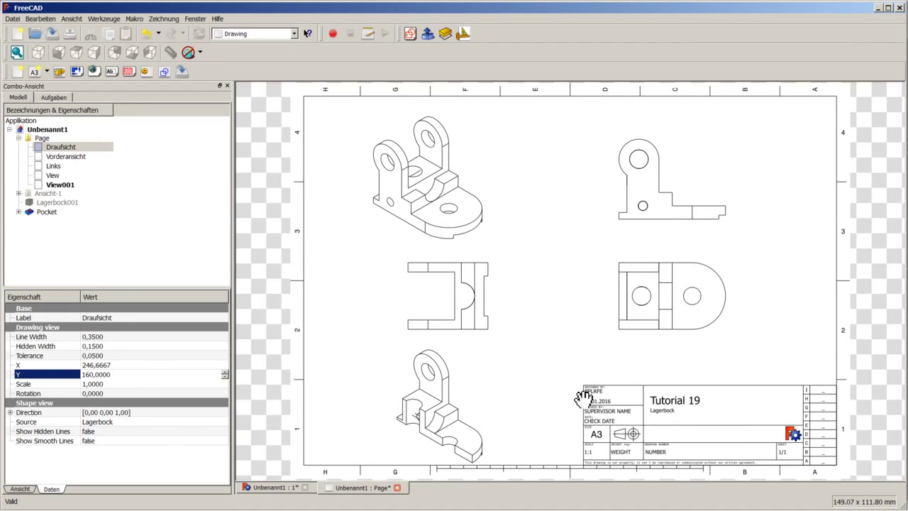
Move the Links and Draufsicht views to X position 200.
click(775, 424)
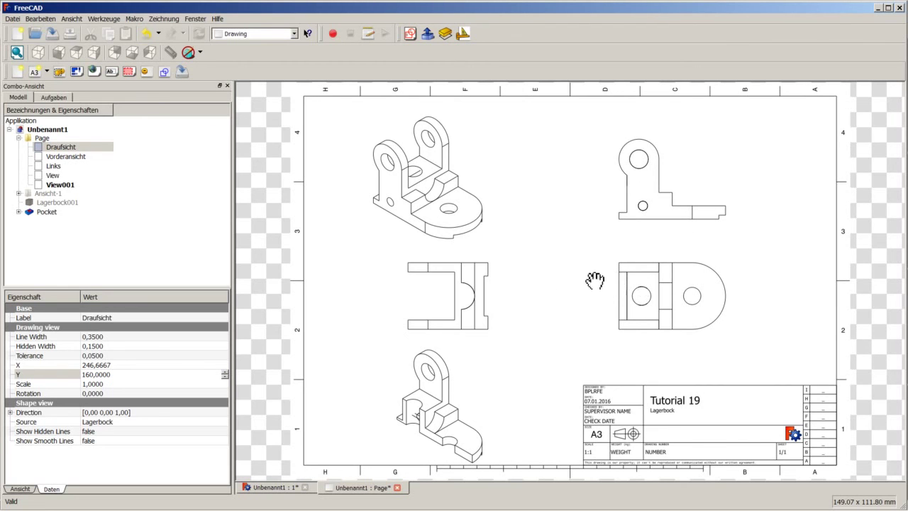
click(54, 166)
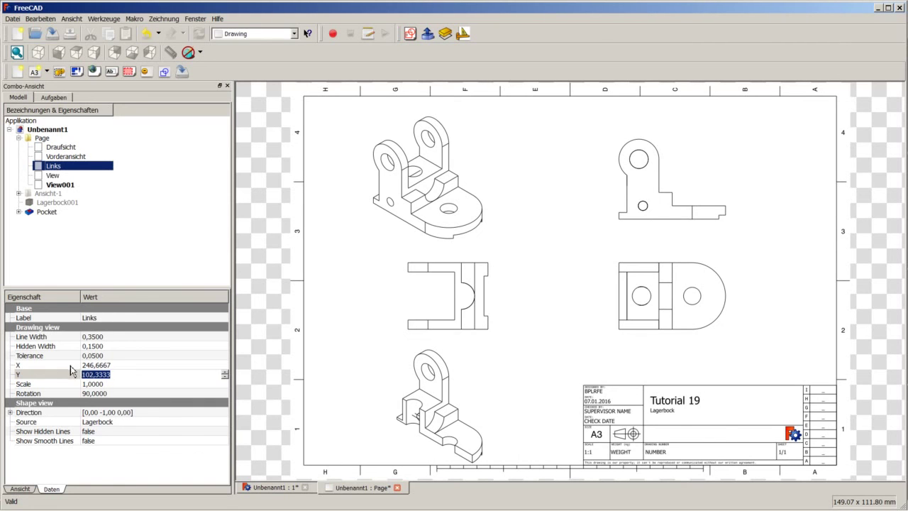
click(114, 365)
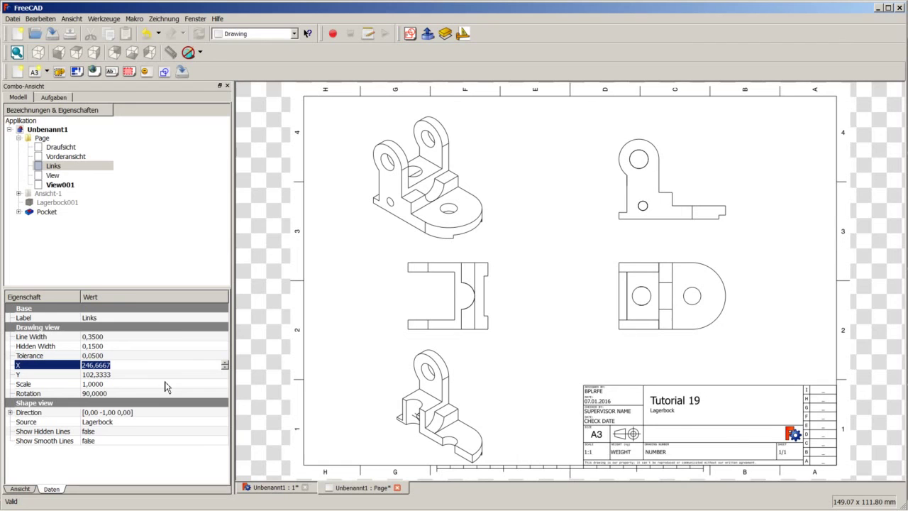
text(200)
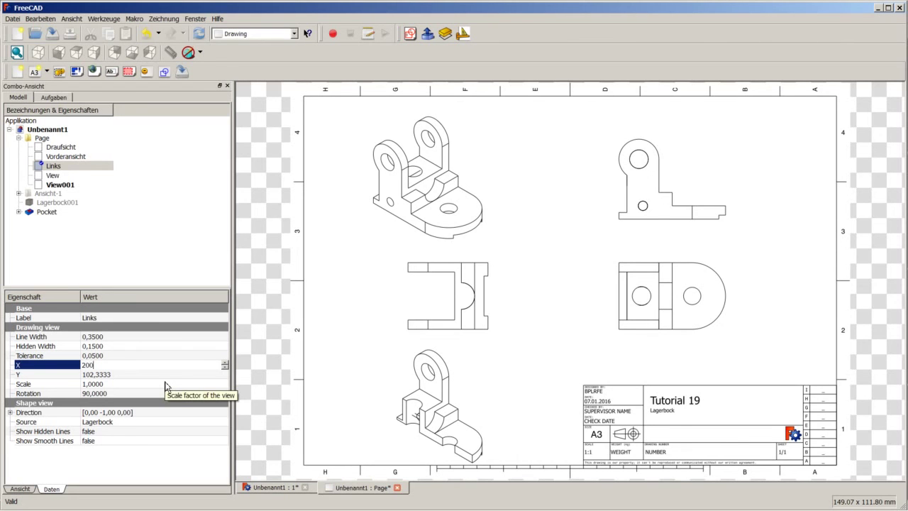
key(Return)
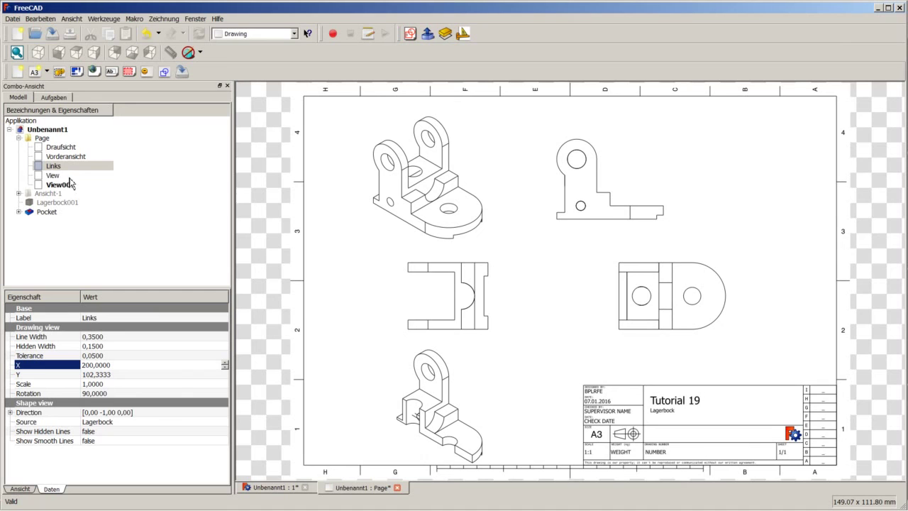
click(62, 147)
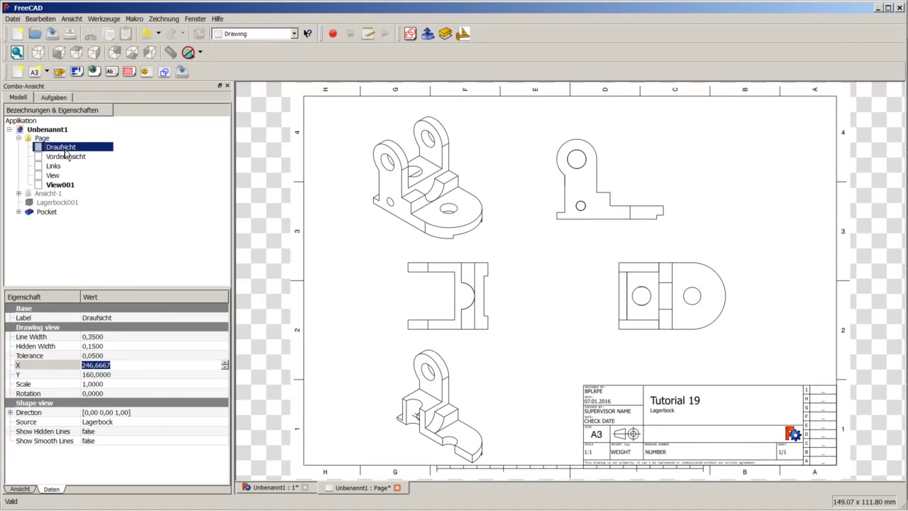
click(60, 366)
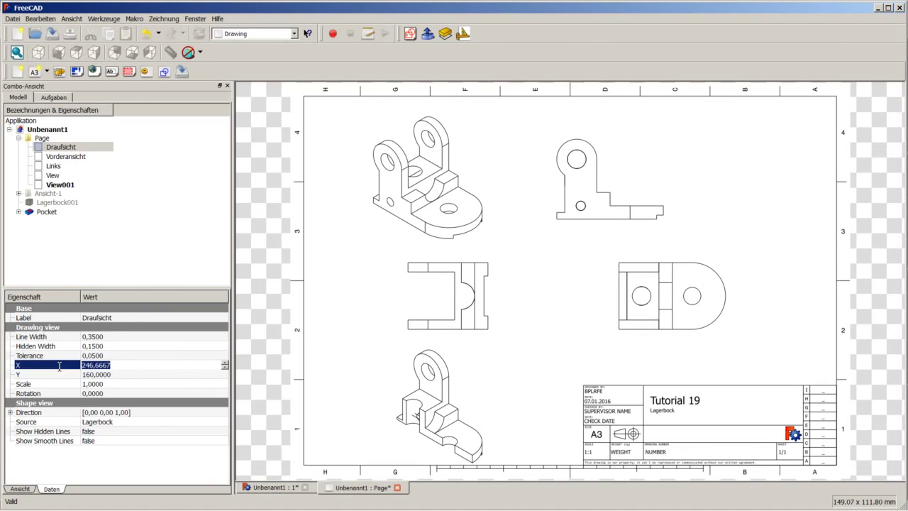
text(200)
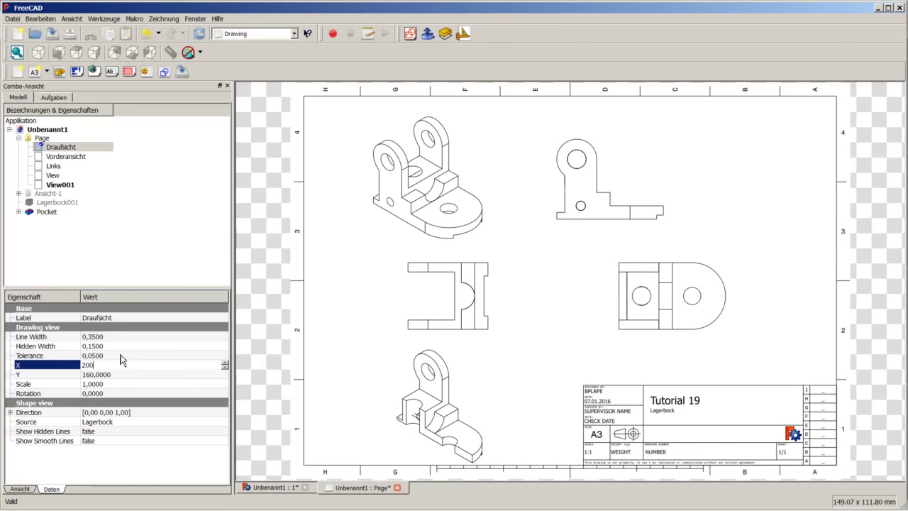
click(120, 356)
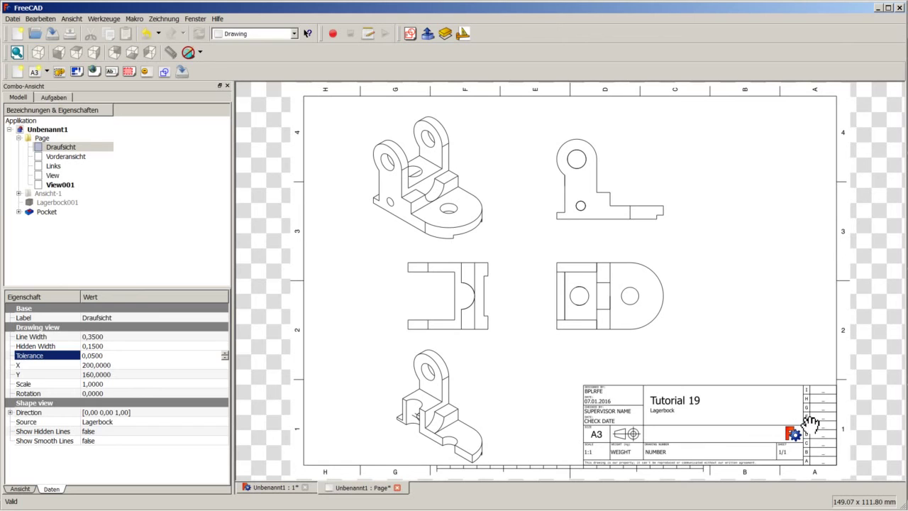
Undo the last change, return to the 3D model window and activate the Draft workbench.
key(ctrl+z)
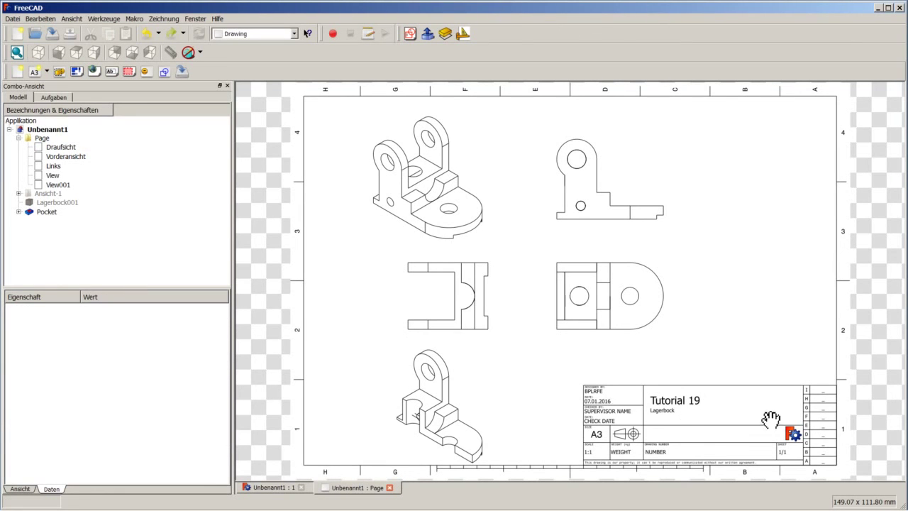
click(278, 490)
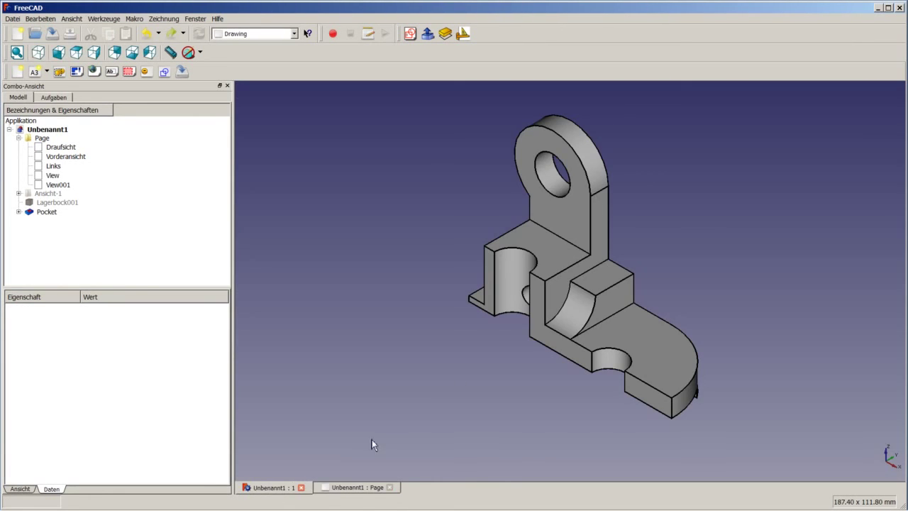
click(256, 34)
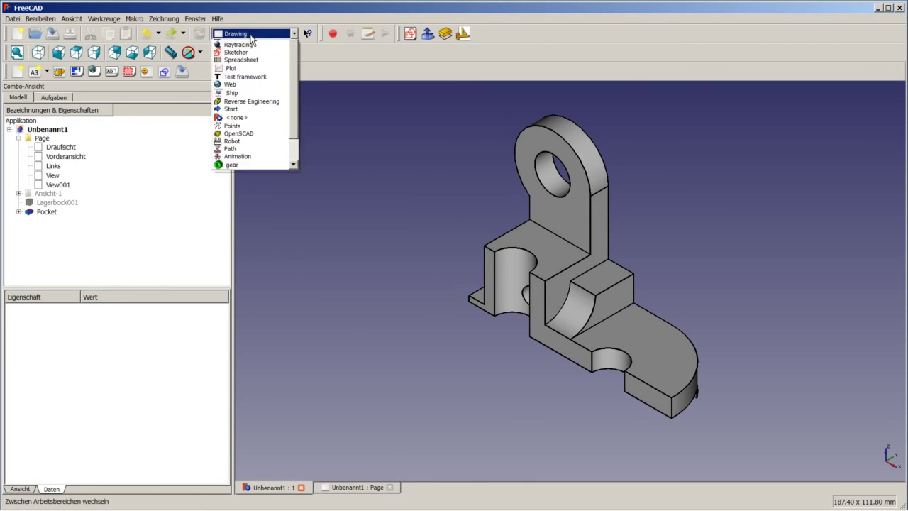
click(255, 58)
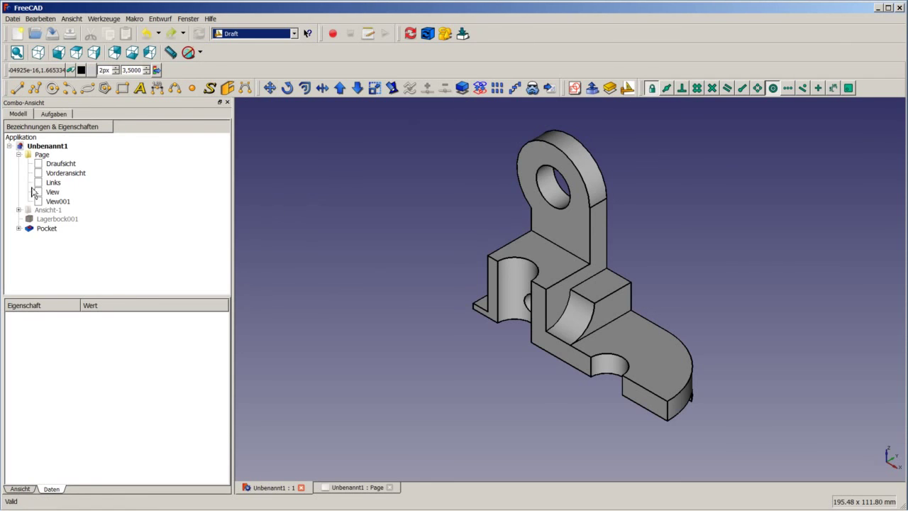
Create a new group under Unbenannt1 and rename it from Gruppe001 to Ansicht-2.
click(19, 155)
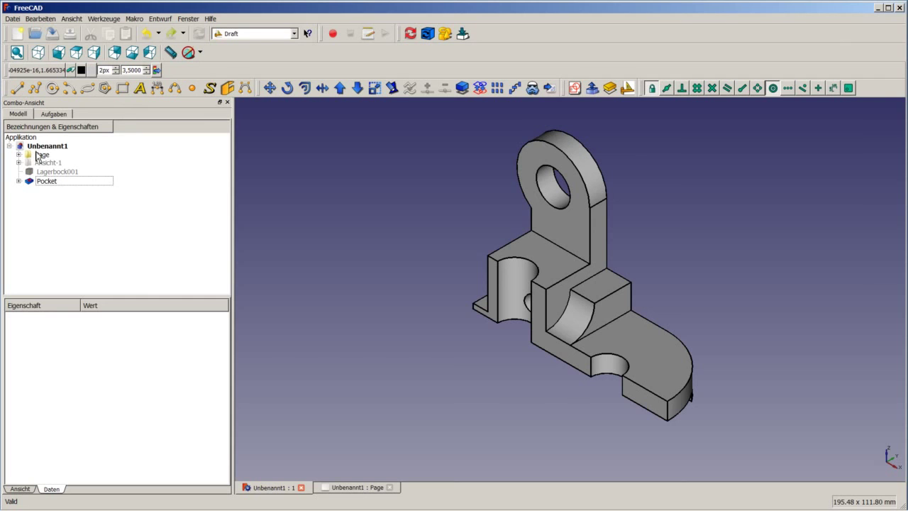
right_click(37, 150)
click(50, 147)
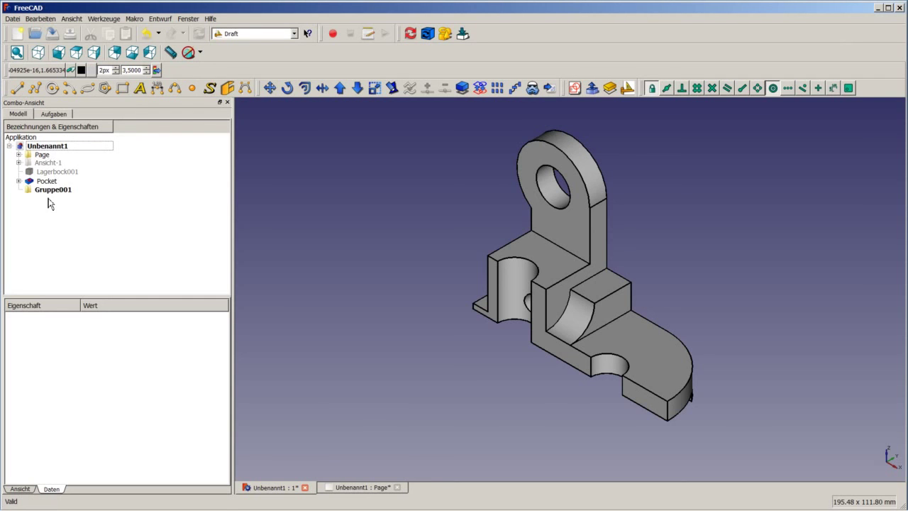
click(48, 193)
right_click(56, 189)
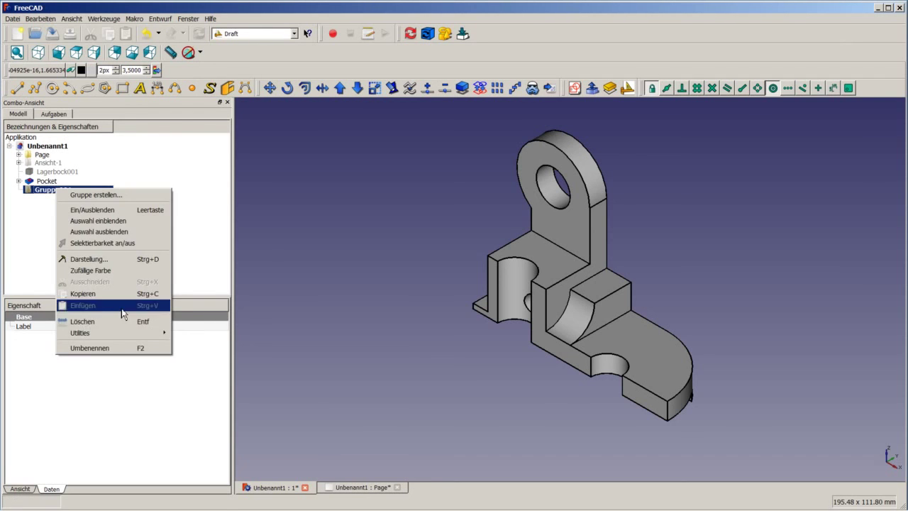
click(120, 349)
text(Ansicht-2)
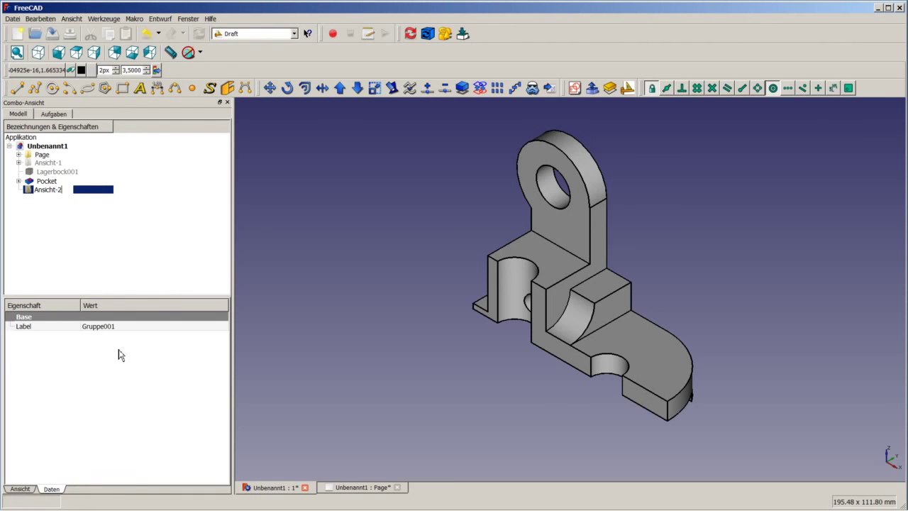
key(Return)
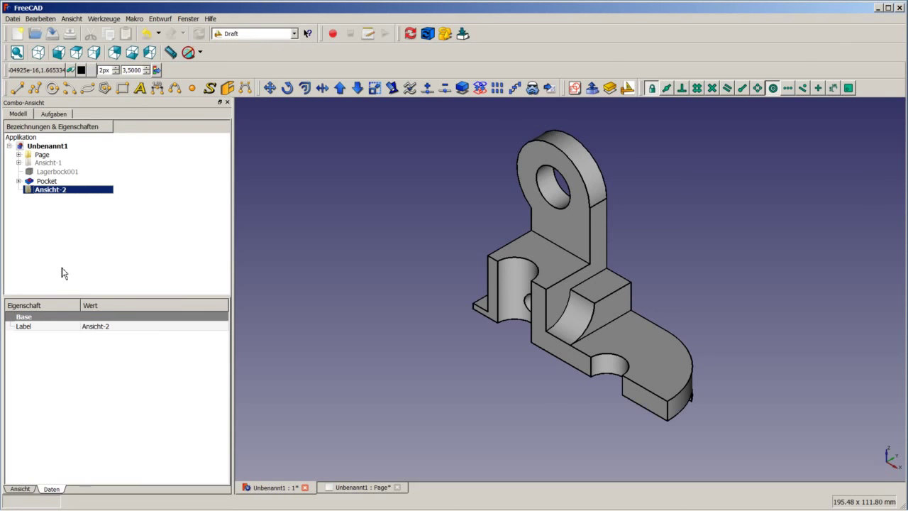
click(47, 183)
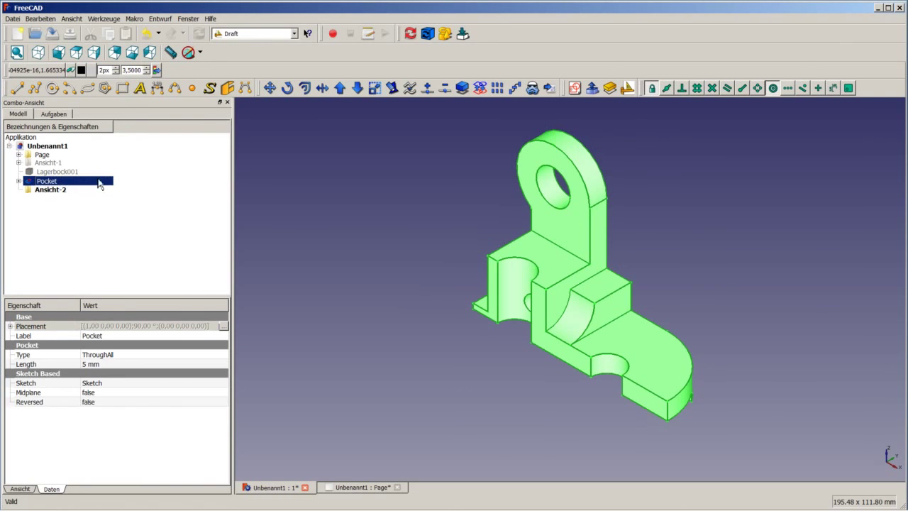
click(287, 34)
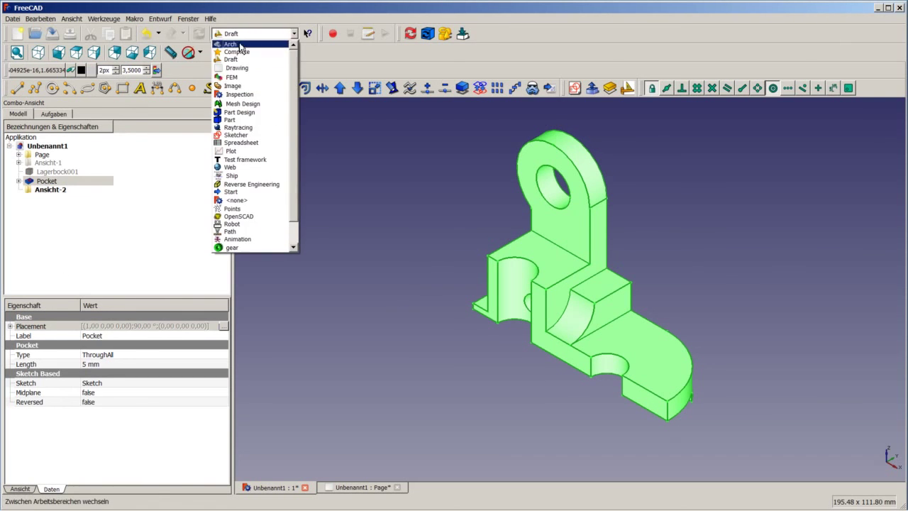
click(245, 119)
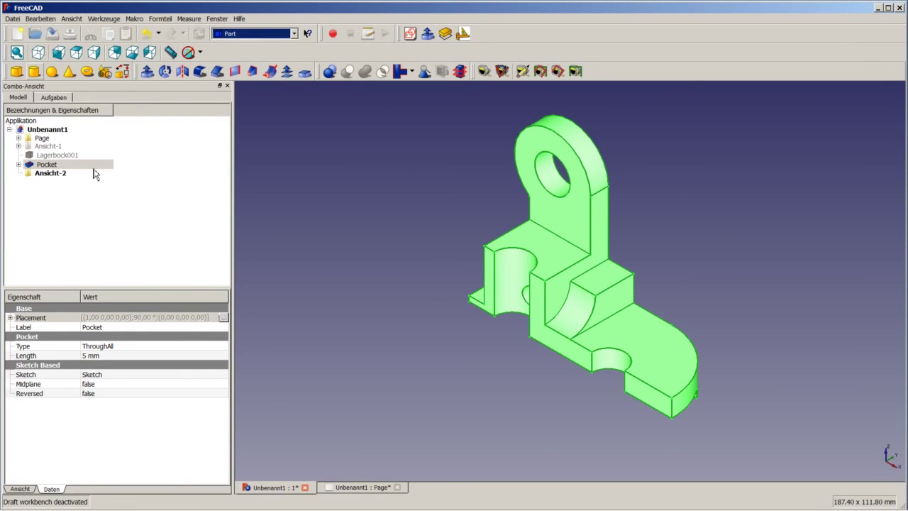
click(168, 19)
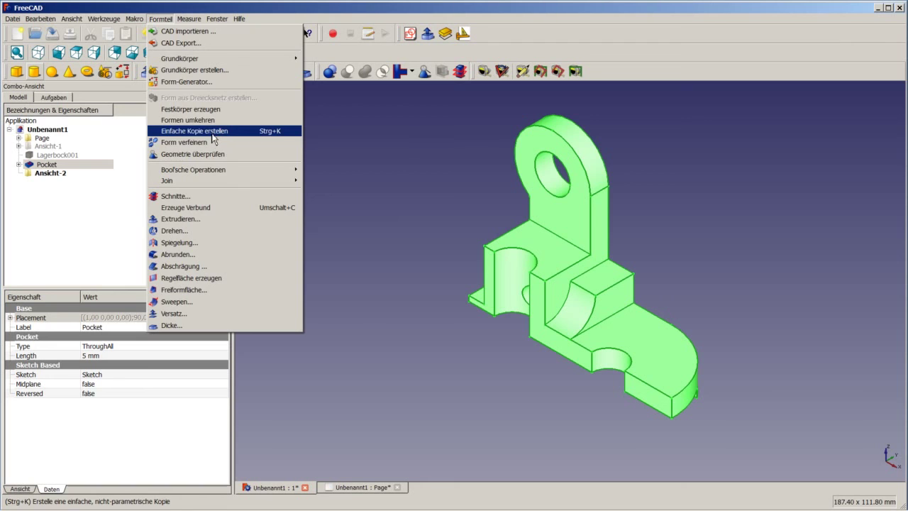
click(213, 138)
click(125, 210)
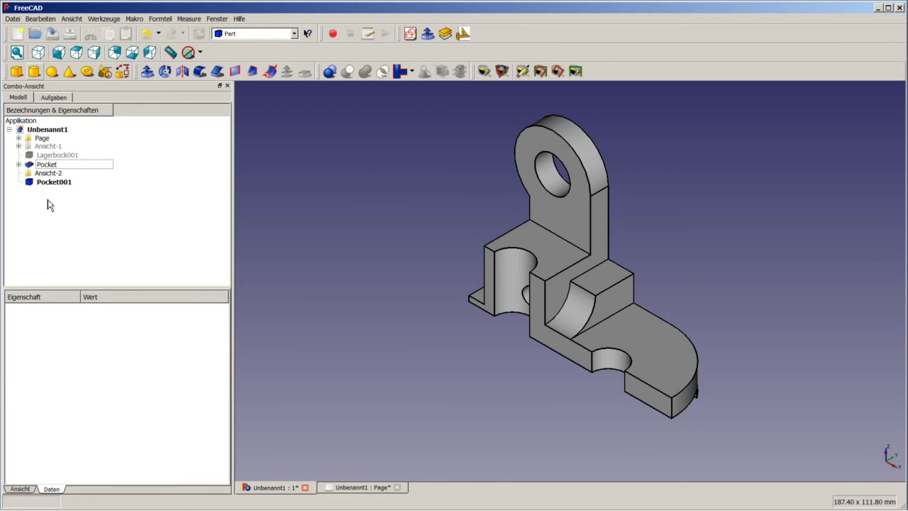
click(46, 156)
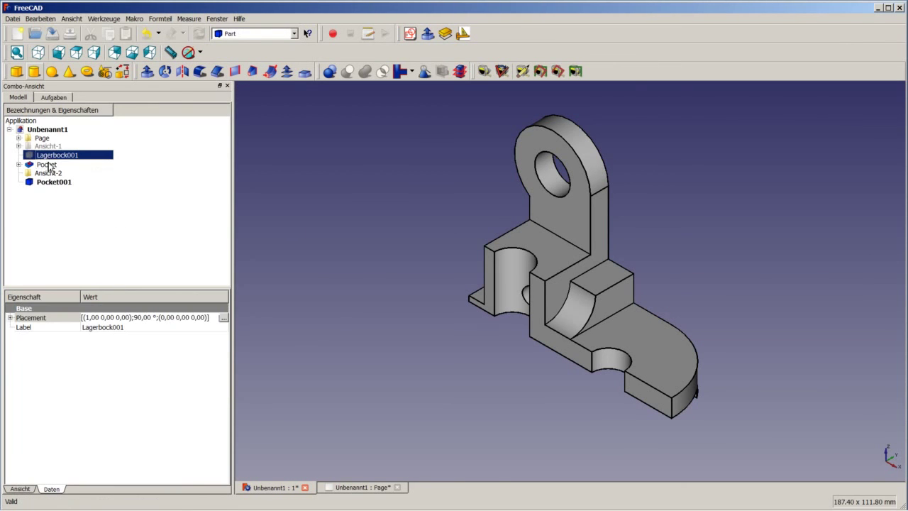
ctrl+click(50, 165)
mouse_move(49, 159)
mouse_down()
mouse_move(27, 177)
mouse_move(57, 181)
mouse_up()
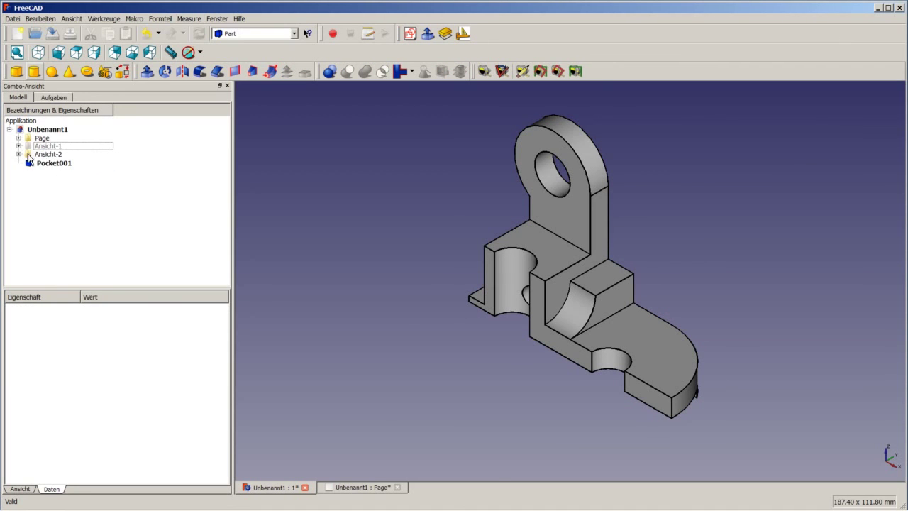
click(40, 156)
right_click(57, 161)
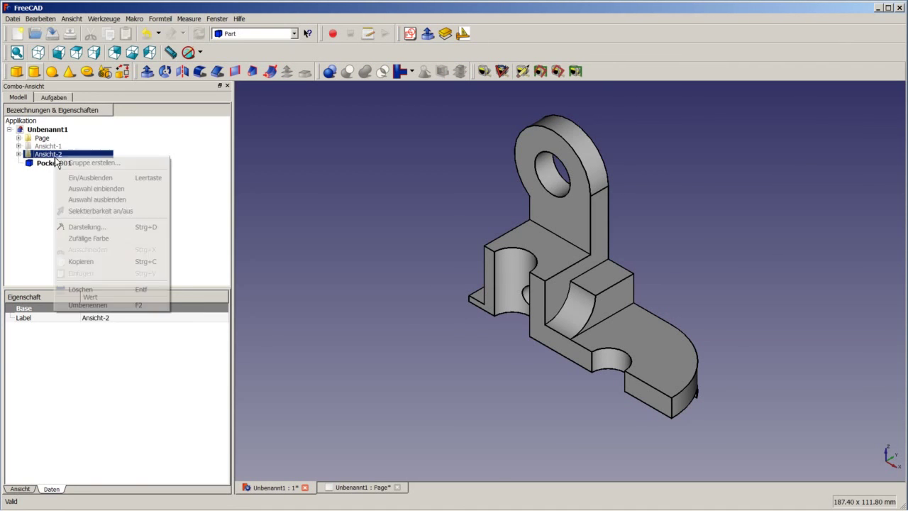
click(92, 177)
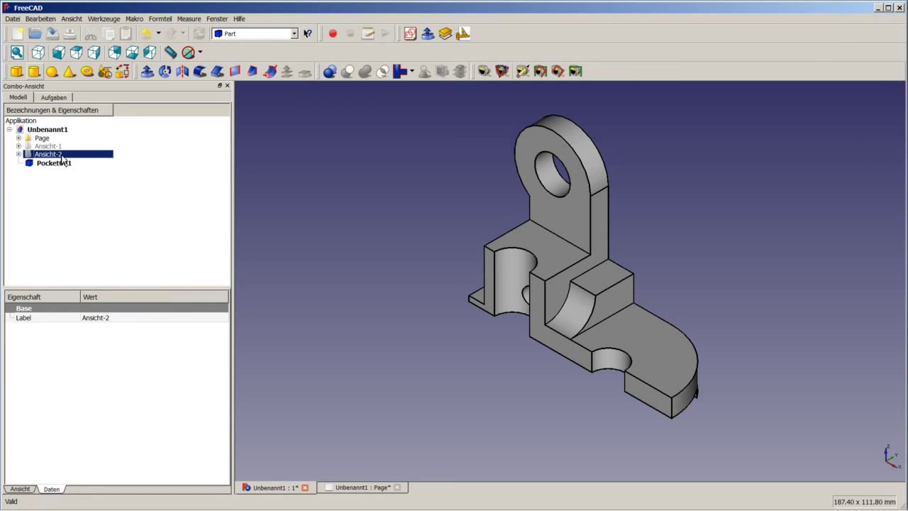
right_click(61, 154)
click(81, 174)
right_click(62, 152)
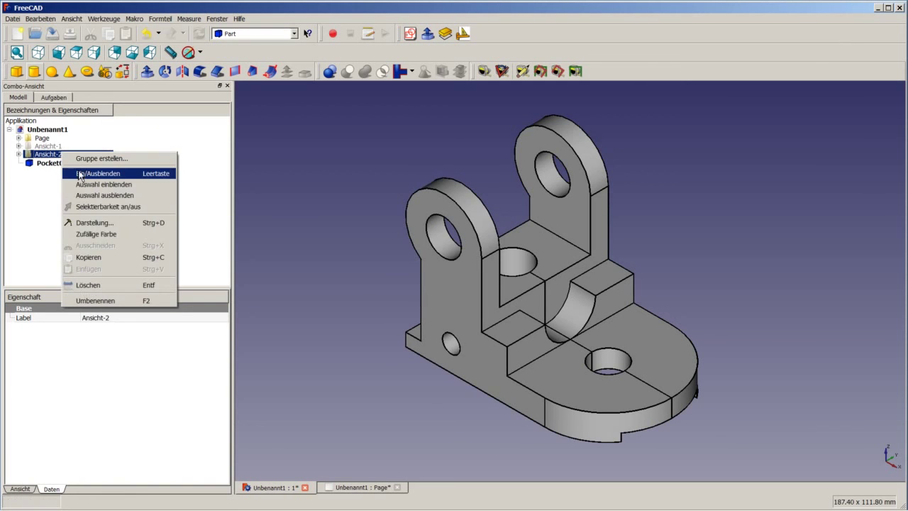
click(85, 175)
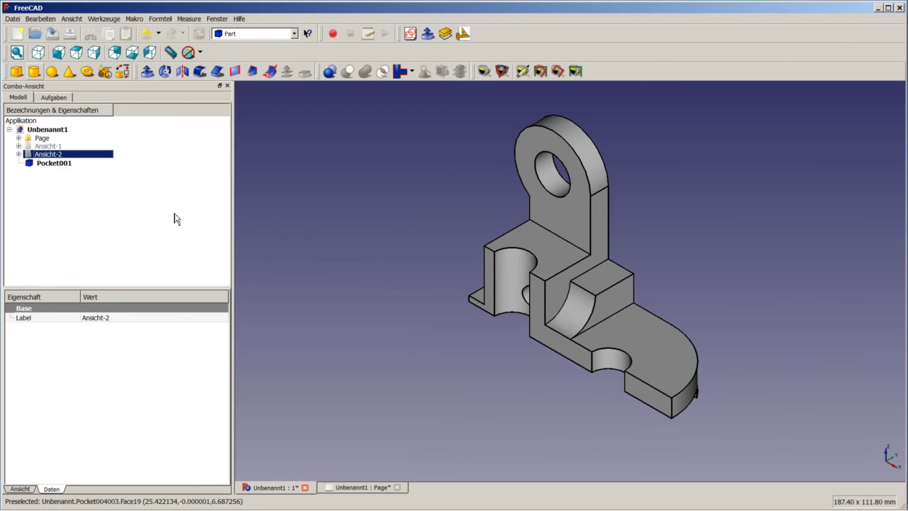
click(57, 163)
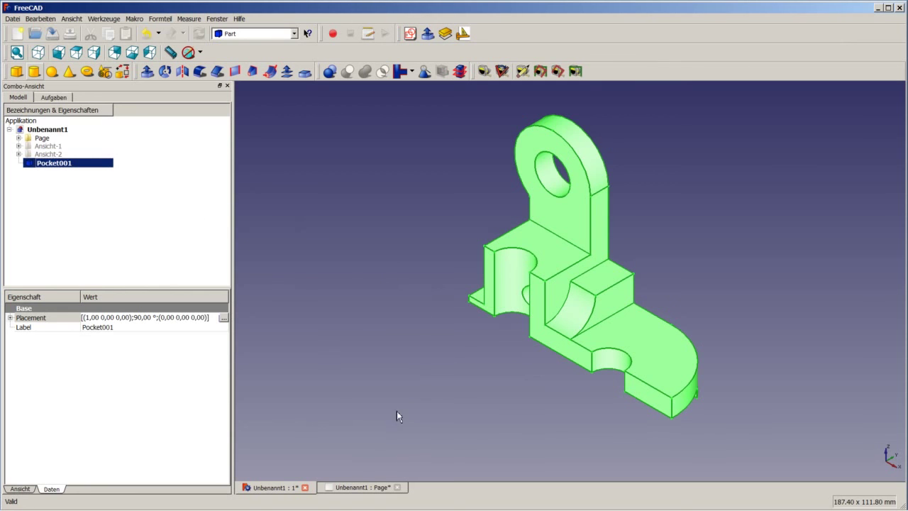
In Pocket001's Placement, rotate it incrementally by -90° about the X axis.
click(224, 318)
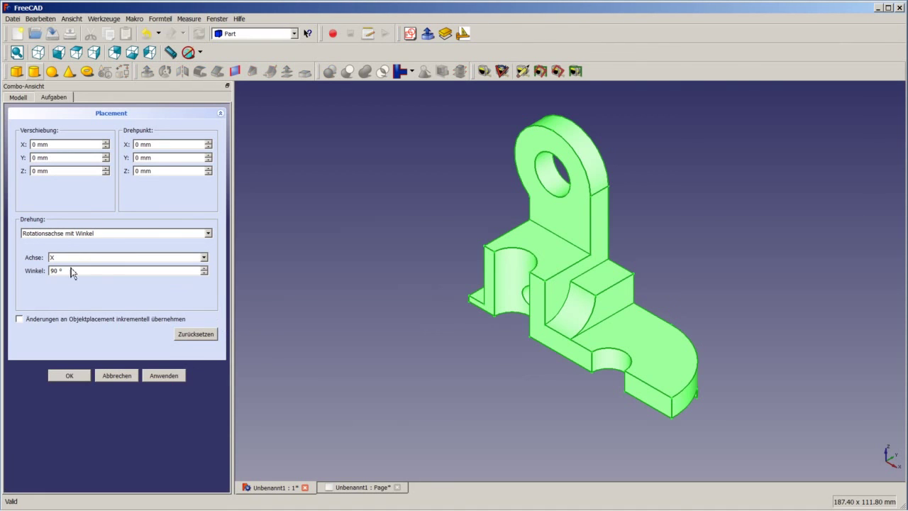
click(64, 320)
drag(71, 273, 34, 271)
text(90)
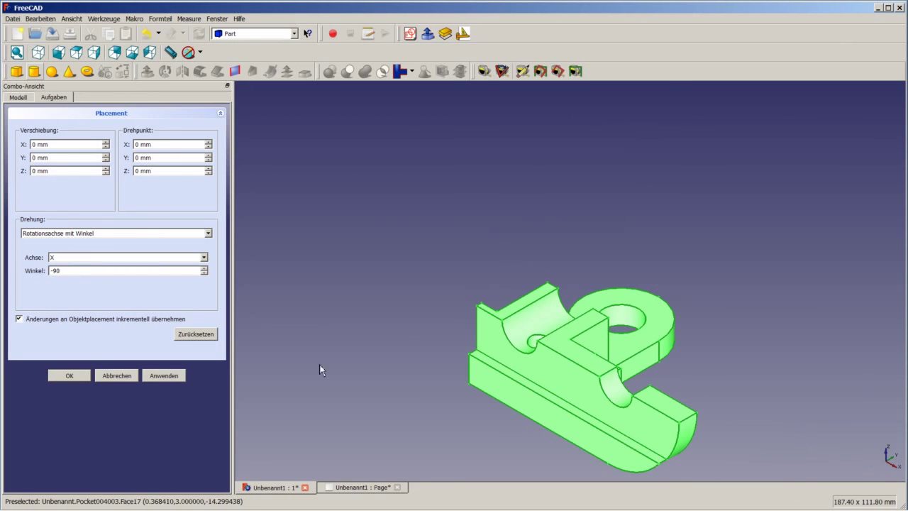
click(162, 379)
click(71, 376)
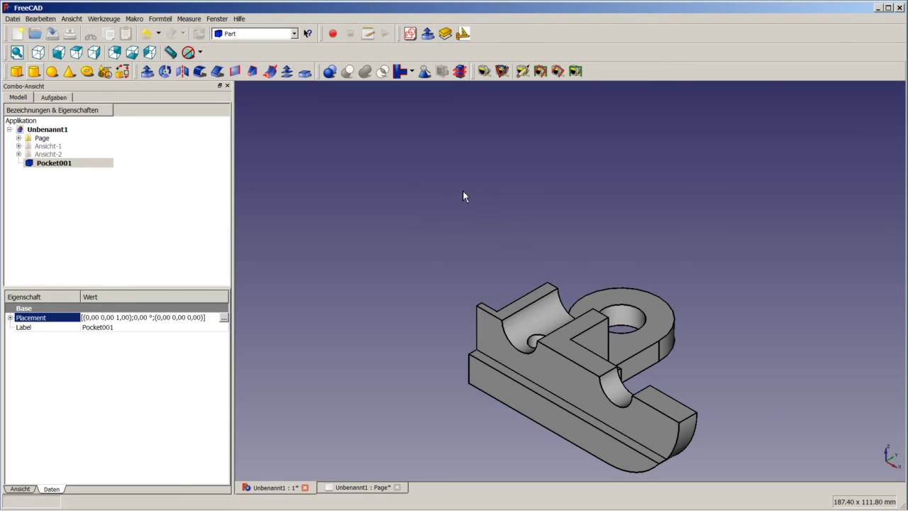
Switch to the Draft workbench and create a Shape2DView projection of Pocket001.
click(240, 38)
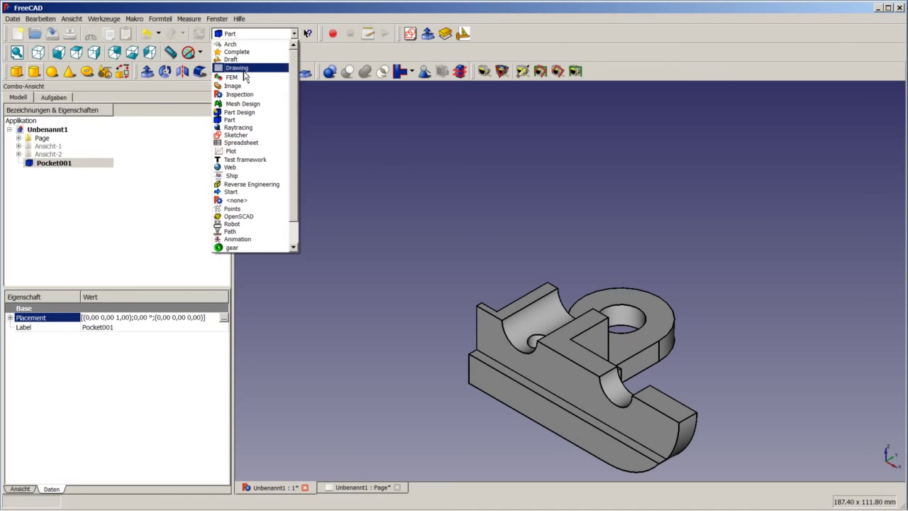
click(243, 67)
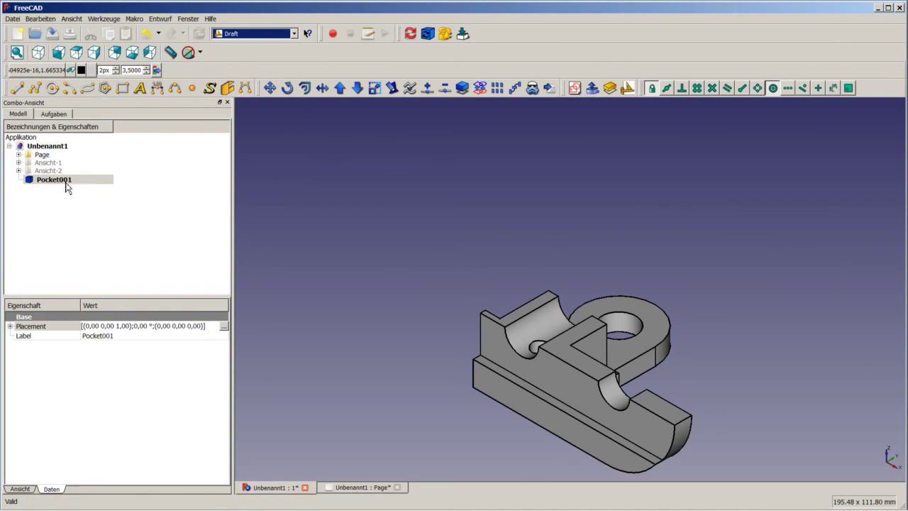
click(462, 87)
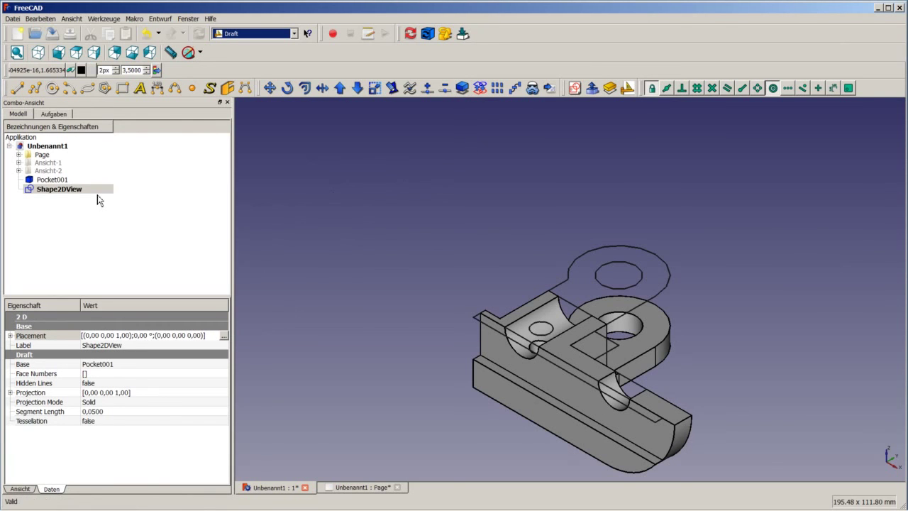
Hide the Pocket001 solid and bring up the drawing page with Shape2DView selected.
right_click(54, 182)
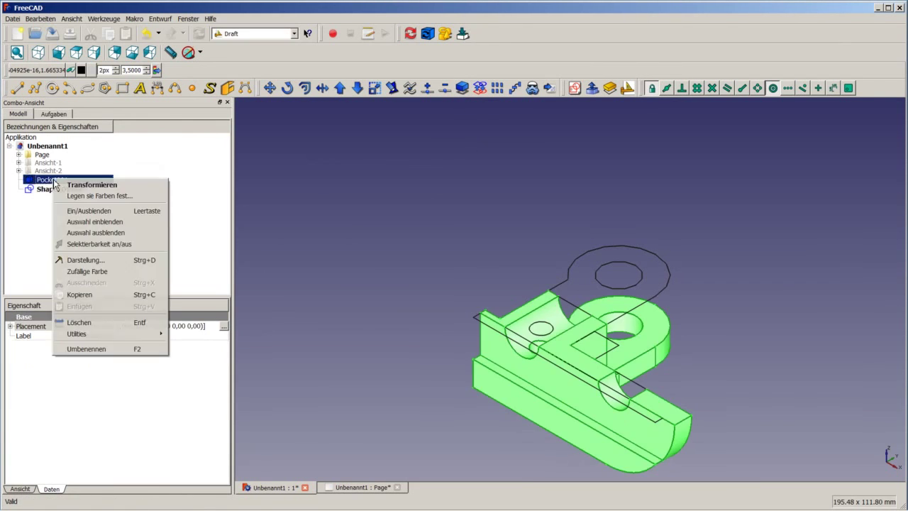
click(98, 214)
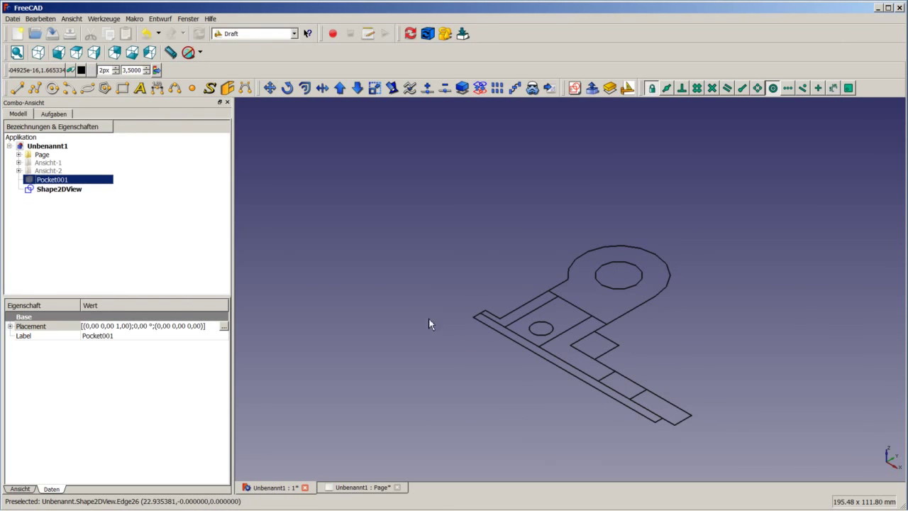
click(73, 192)
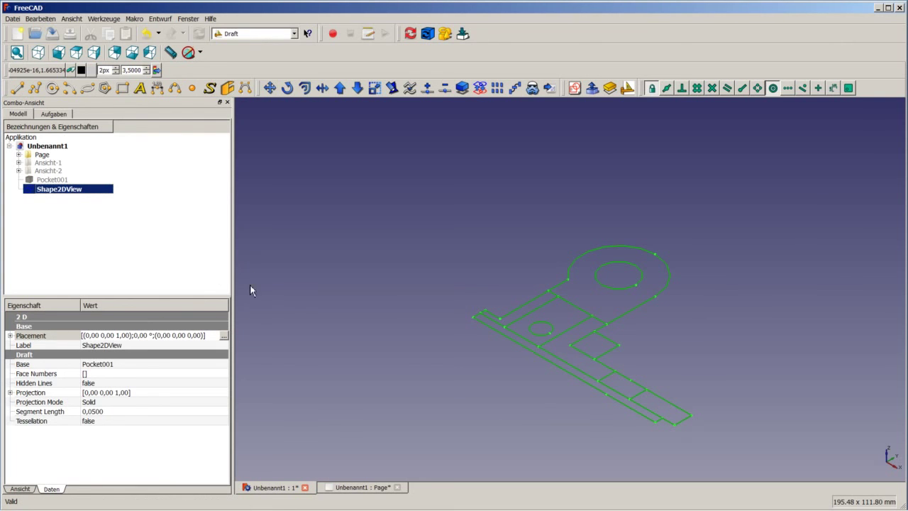
click(339, 488)
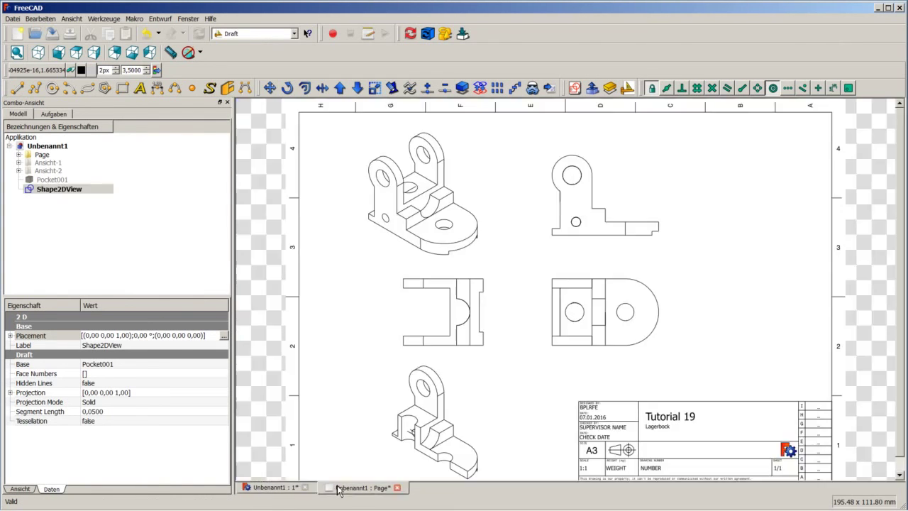
With Page and Shape2DView selected, insert a Draft view on the Page from the Drawing workbench.
ctrl+click(42, 156)
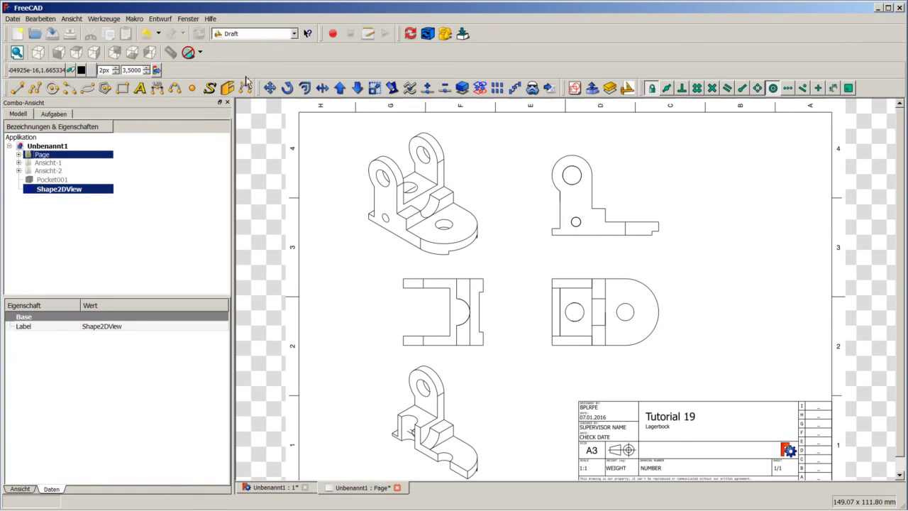
click(250, 34)
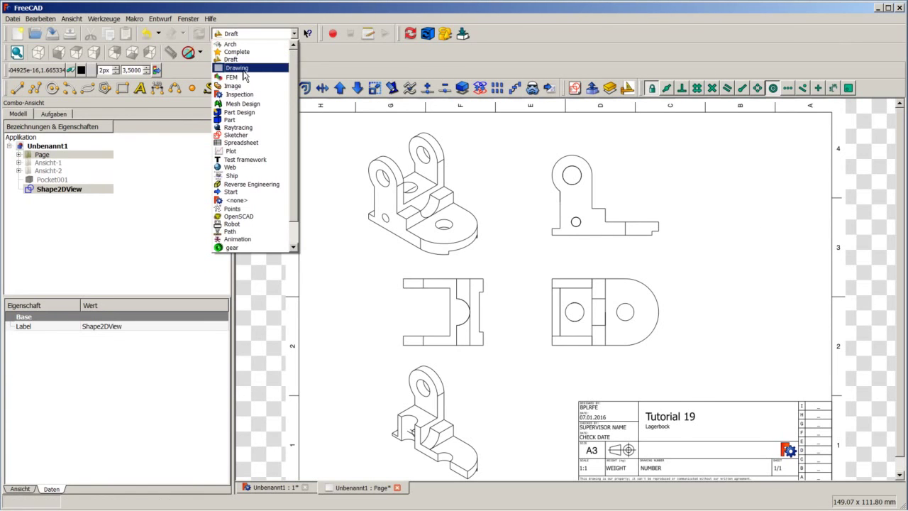
click(237, 67)
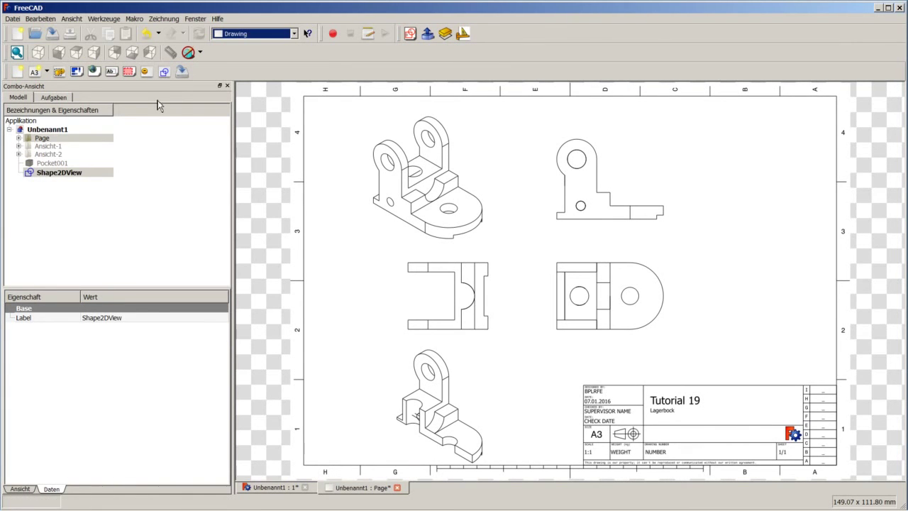
click(165, 73)
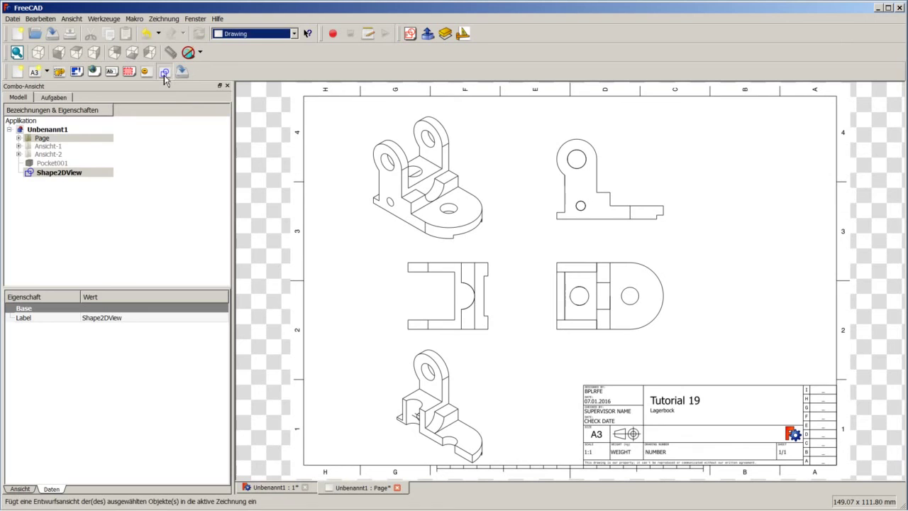
click(19, 137)
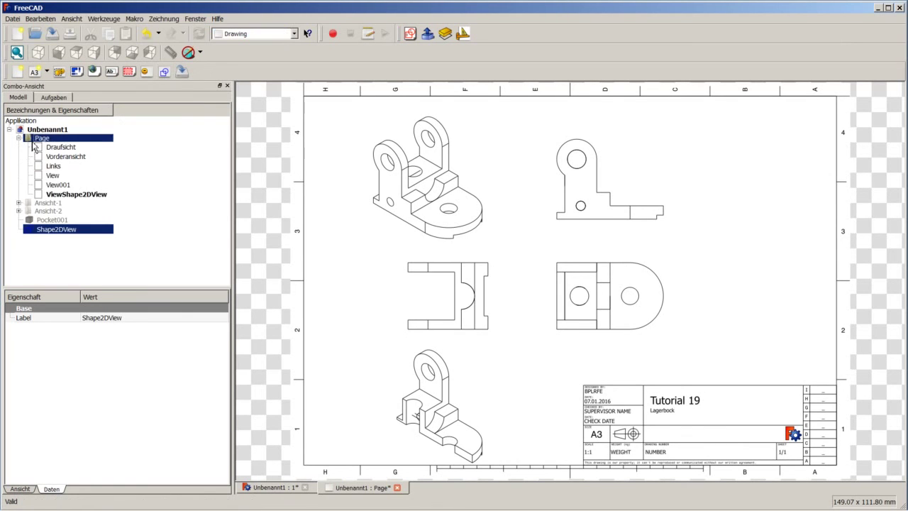
Place the new ViewShape2DView at X 220, Y 60 with scale 1.
click(68, 196)
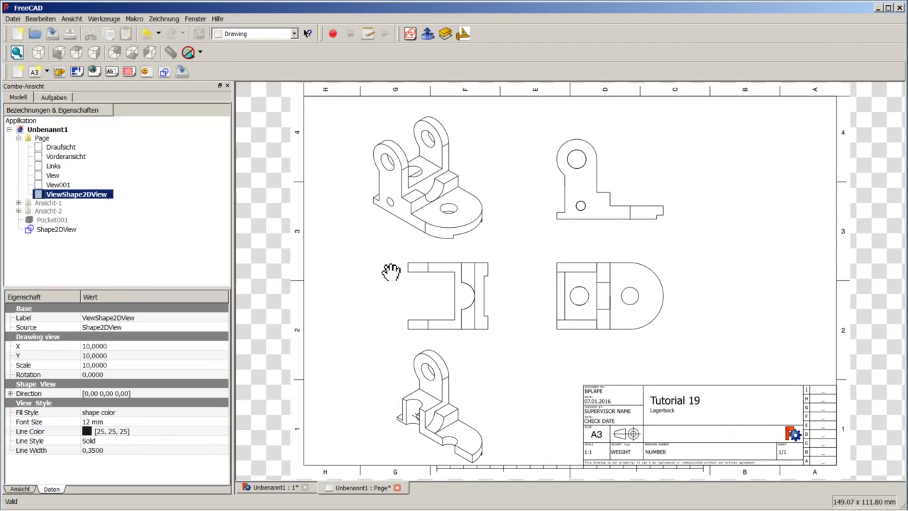
click(118, 346)
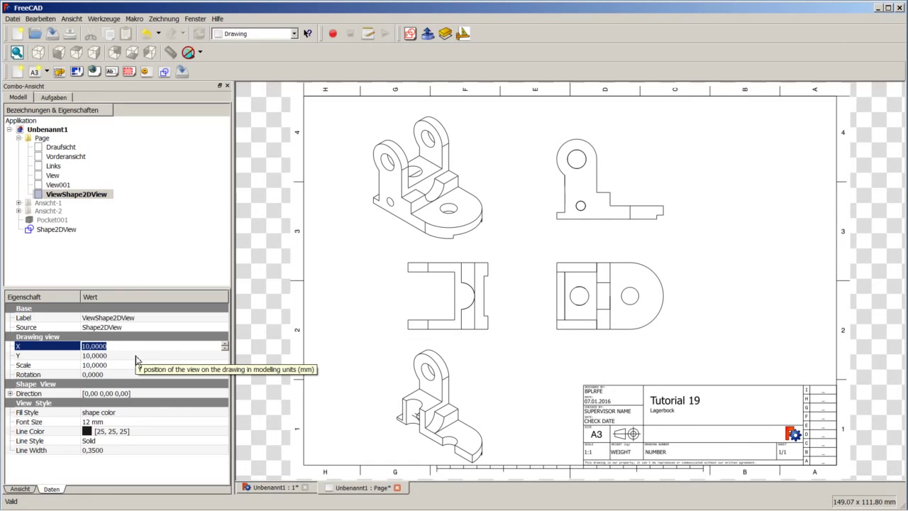
text(220)
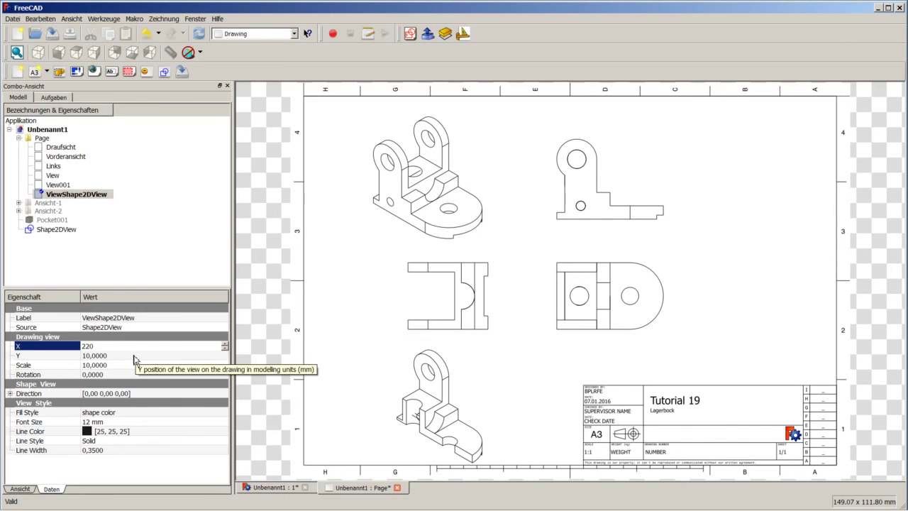
click(127, 356)
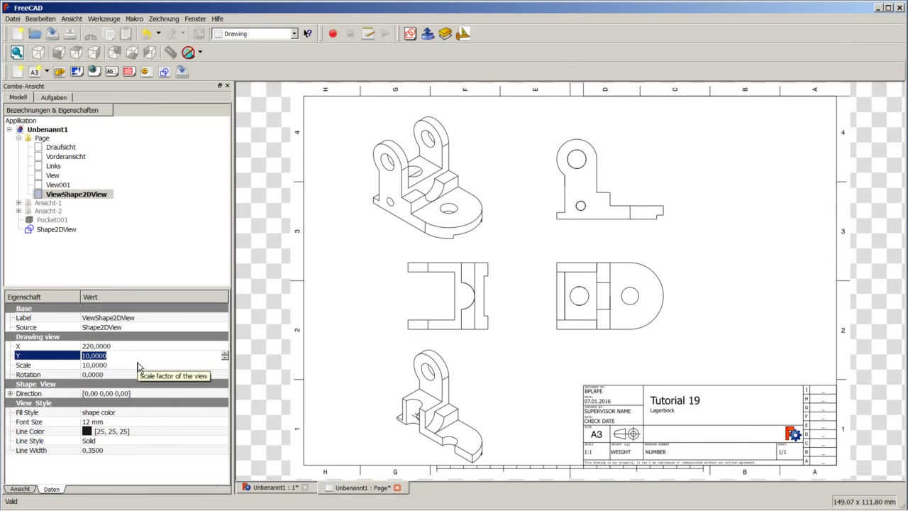
text(60)
click(142, 366)
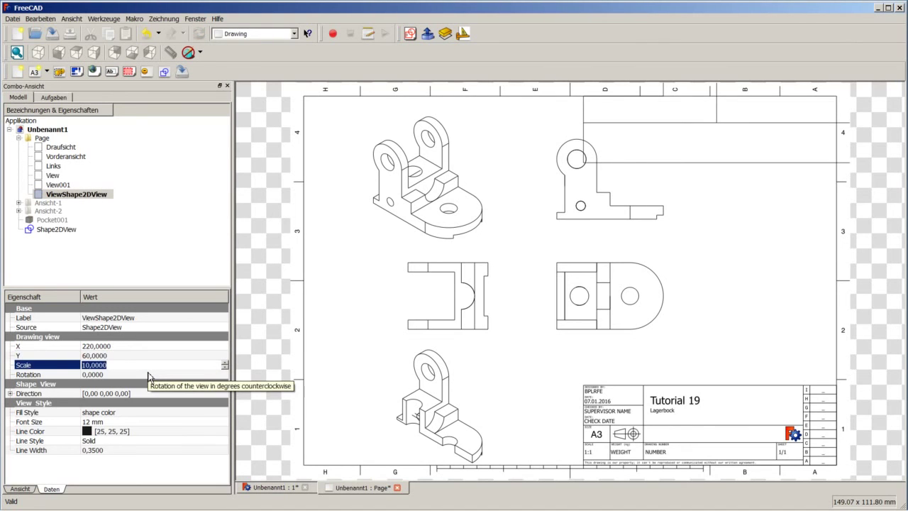
text(1)
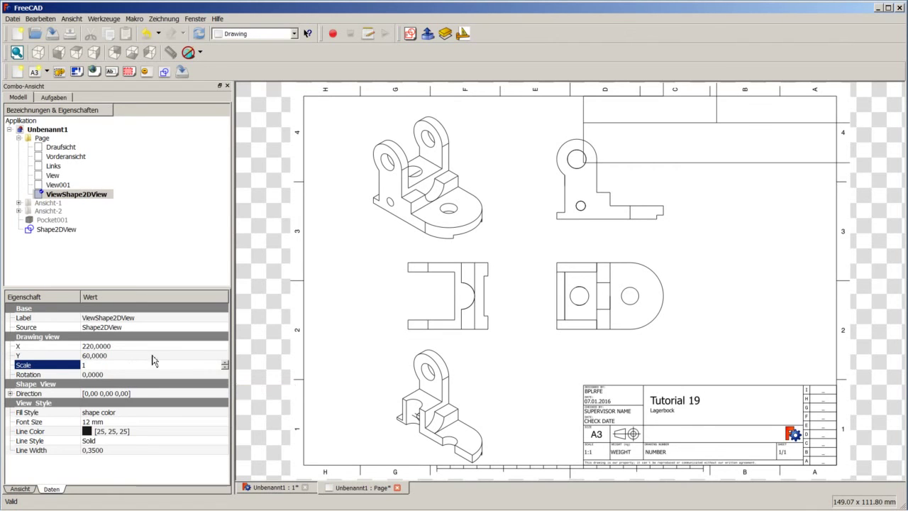
click(167, 355)
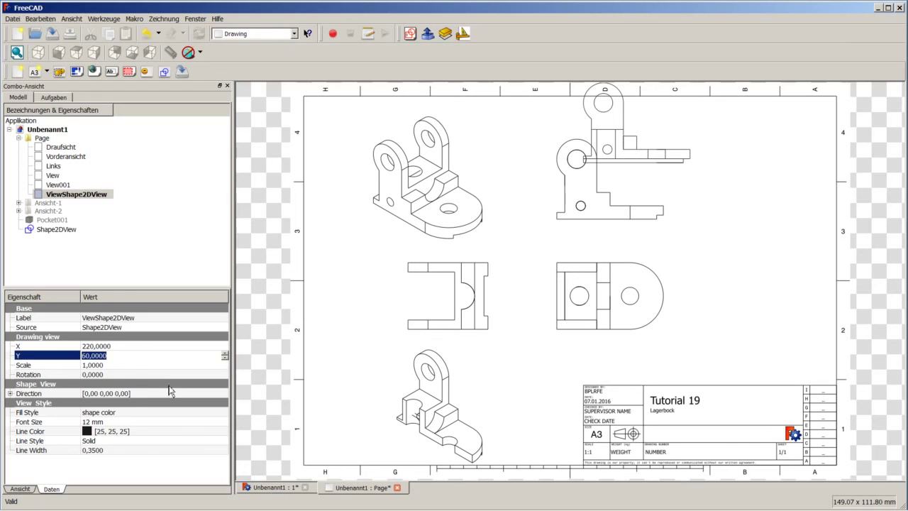
Shift the section view's X position gradually from 250 to 300.
click(132, 347)
text(250)
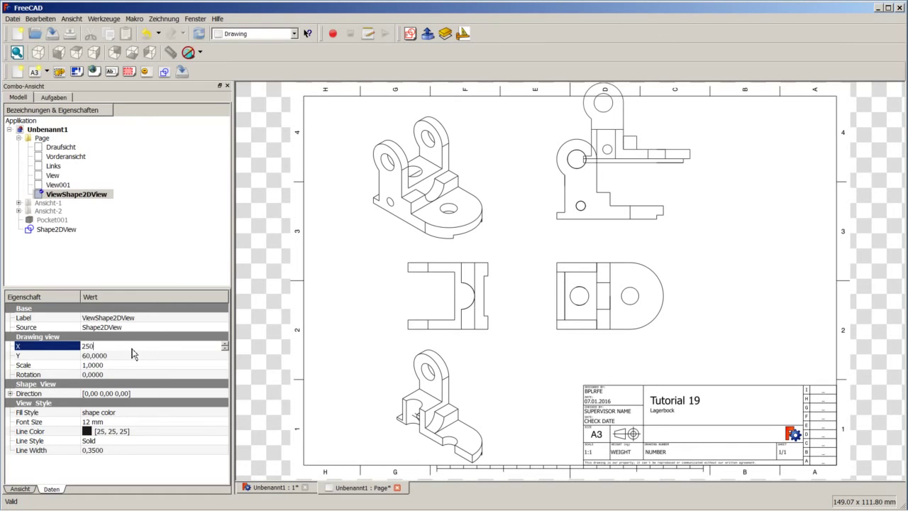
click(149, 319)
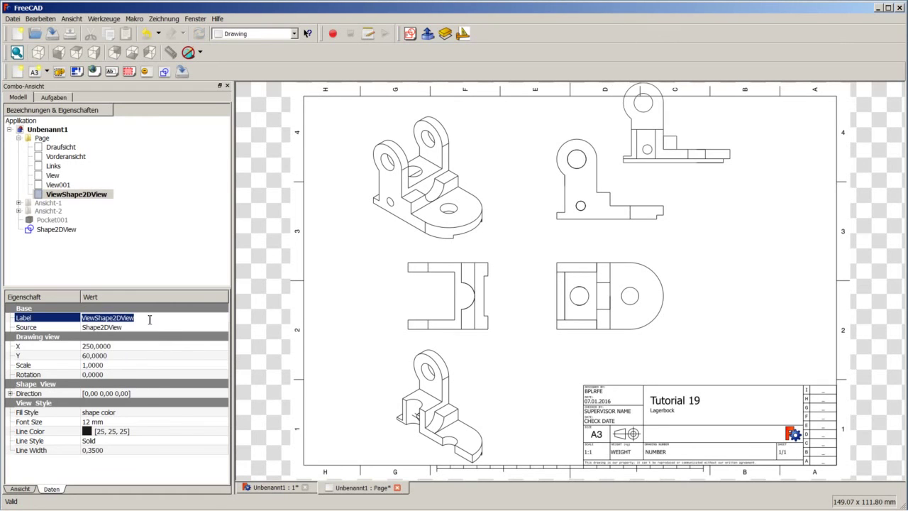
click(133, 348)
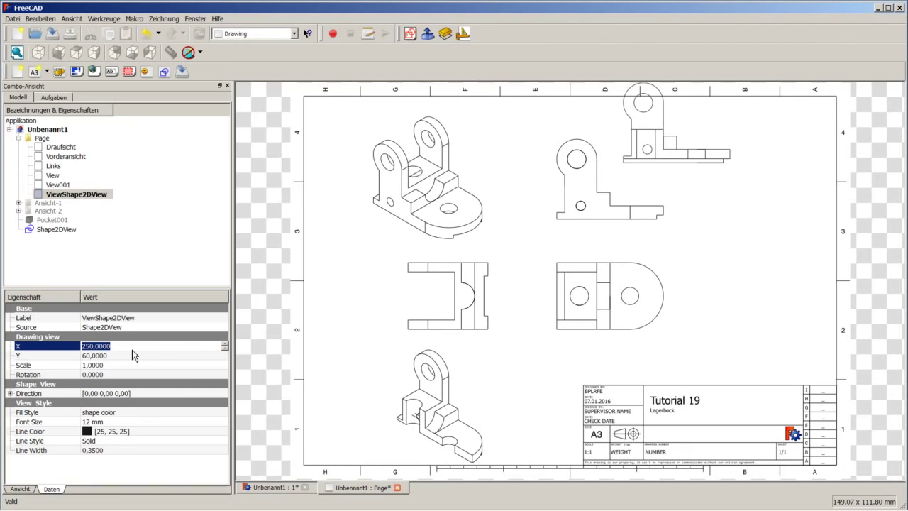
text(280)
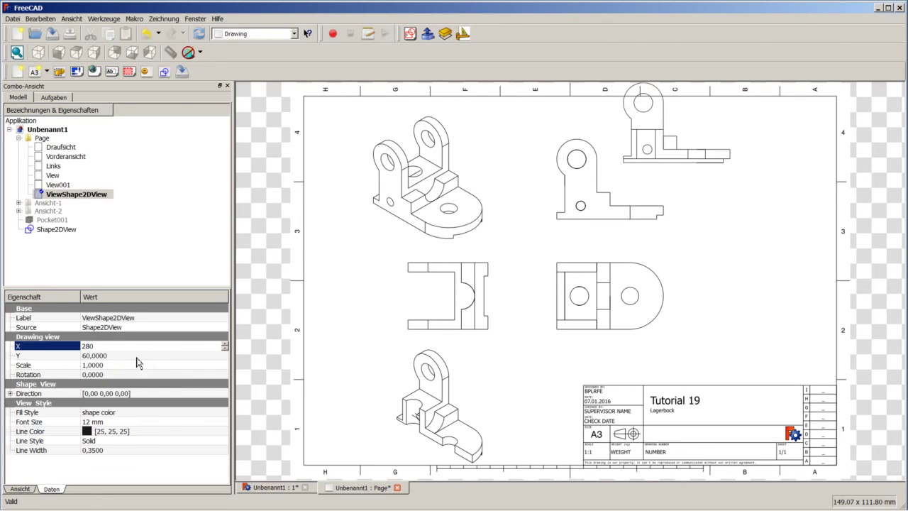
click(137, 356)
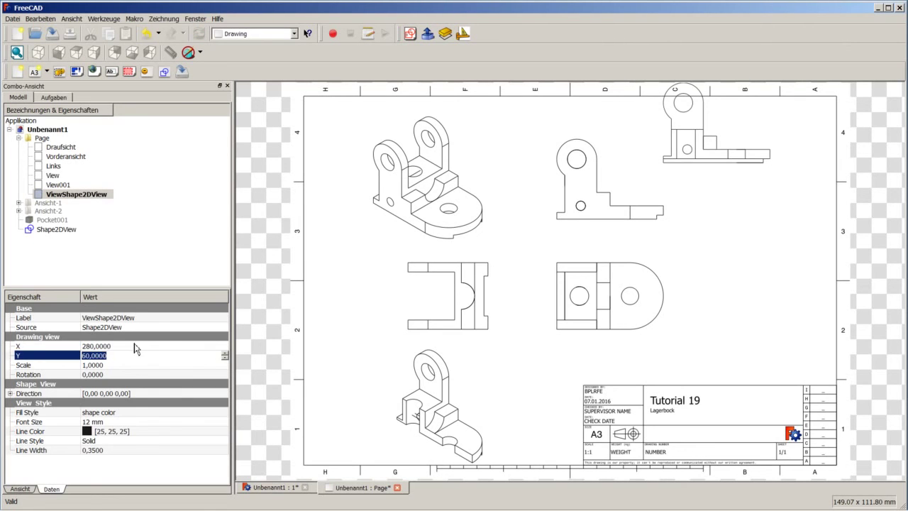
click(133, 346)
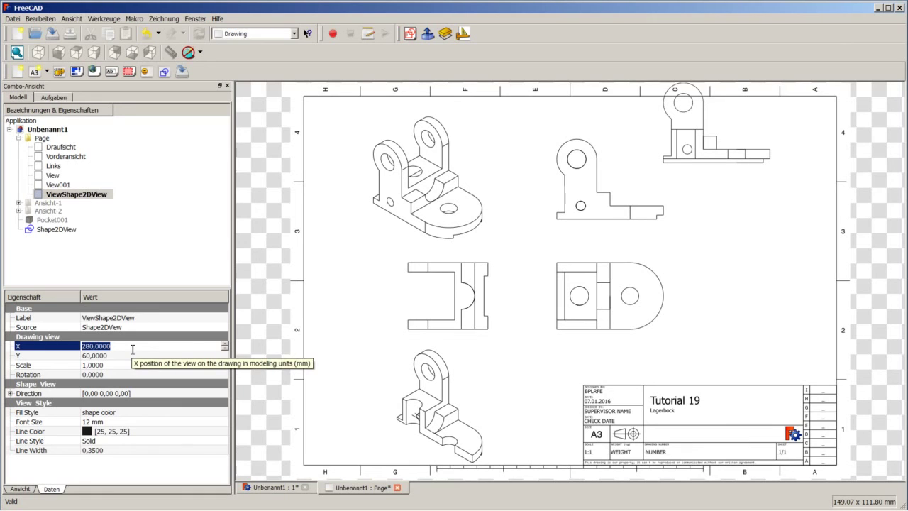
text(290)
key(Tab)
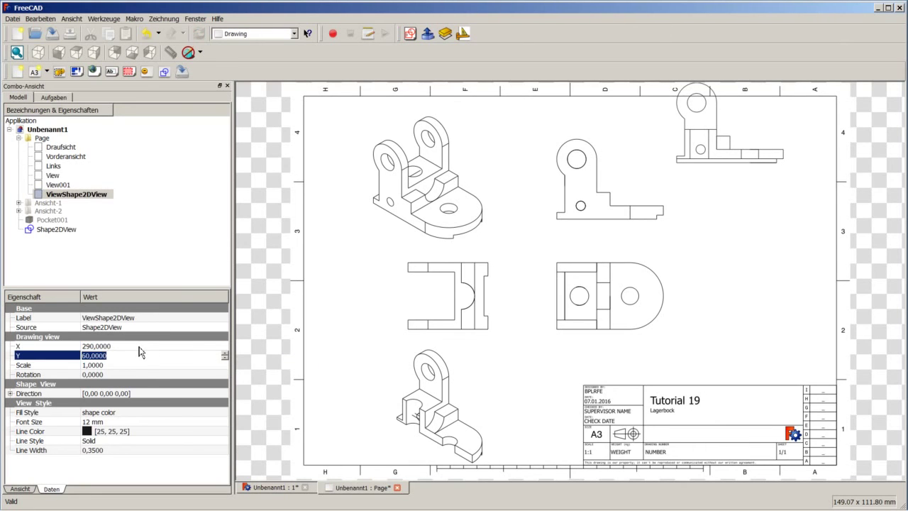
key(shift+Tab)
text(30)
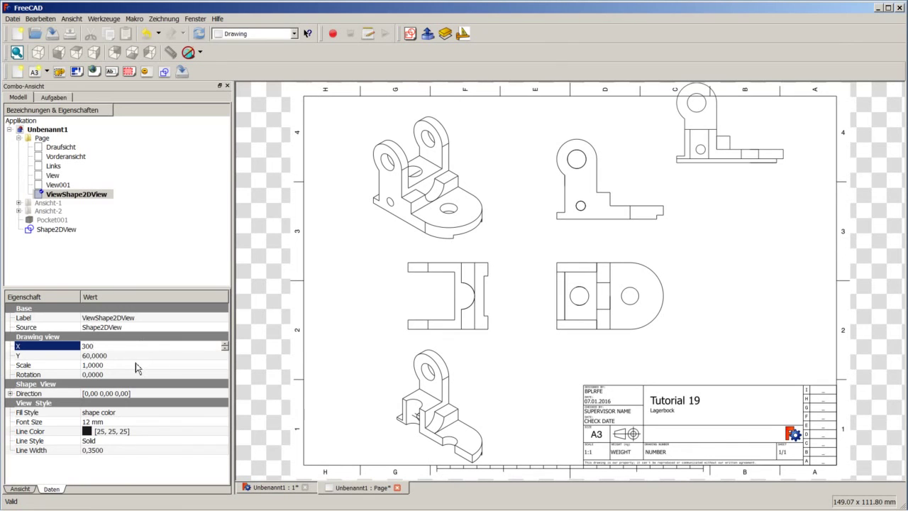
key(Tab)
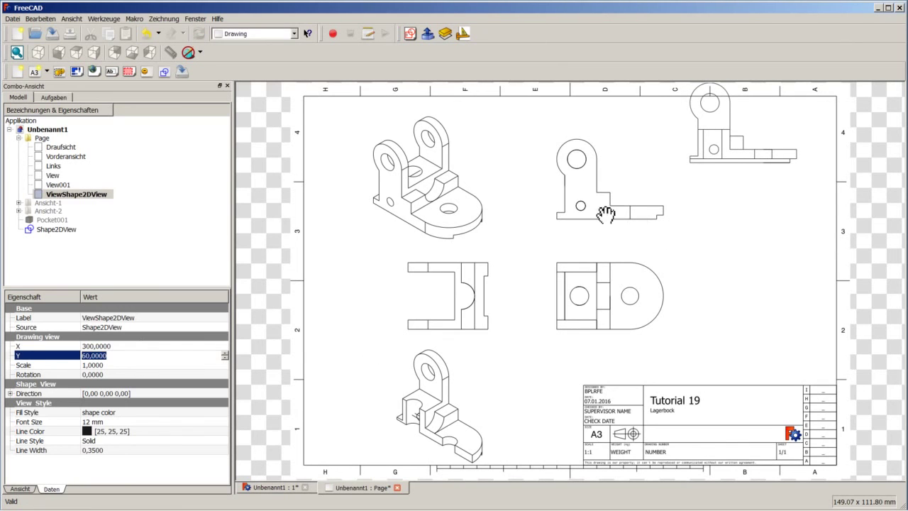
Set the Links side view's Y position to 100 and reselect the section view.
click(61, 166)
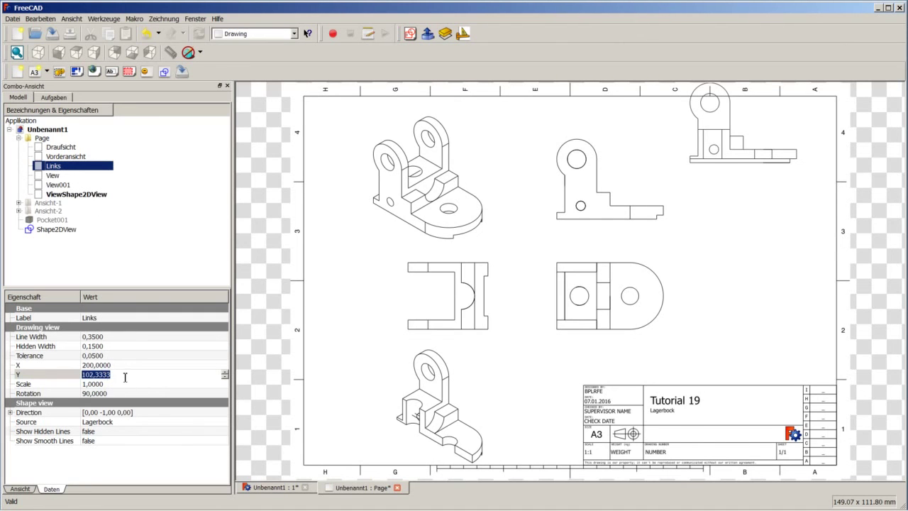
drag(112, 375, 90, 376)
click(18, 372)
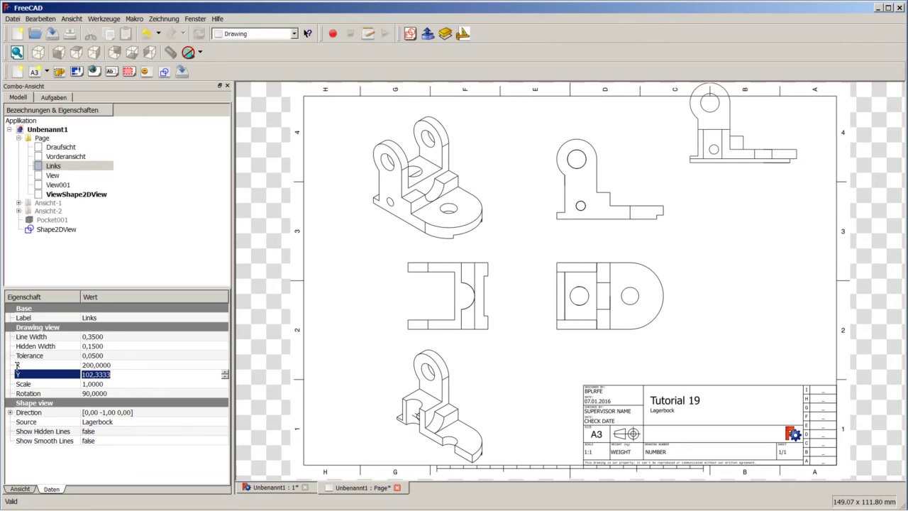
text(100)
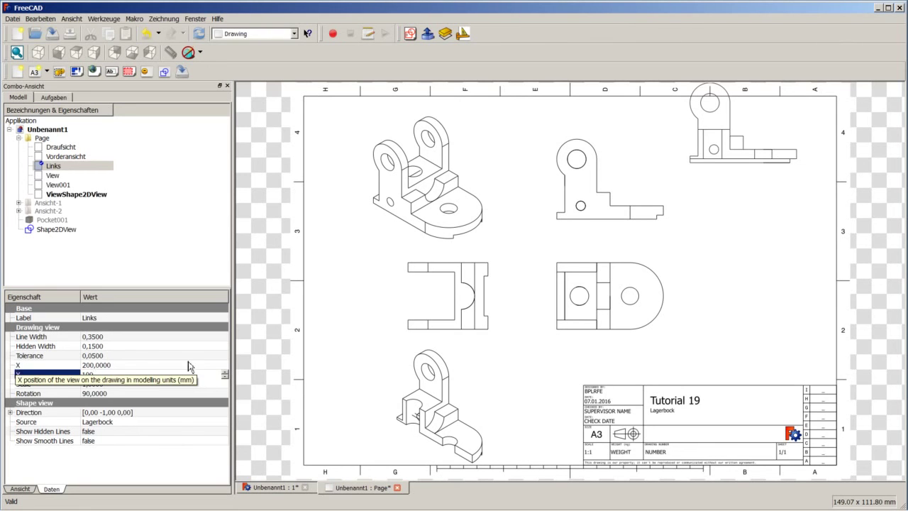
click(178, 364)
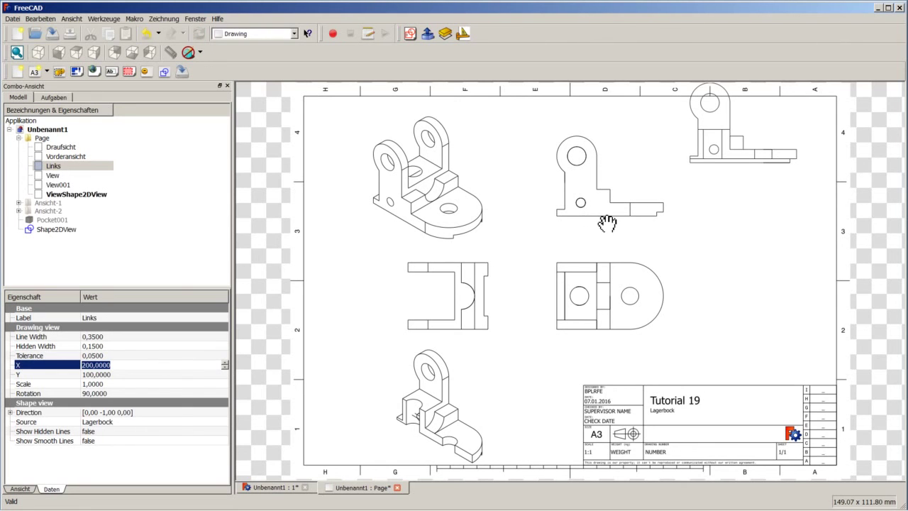
click(76, 194)
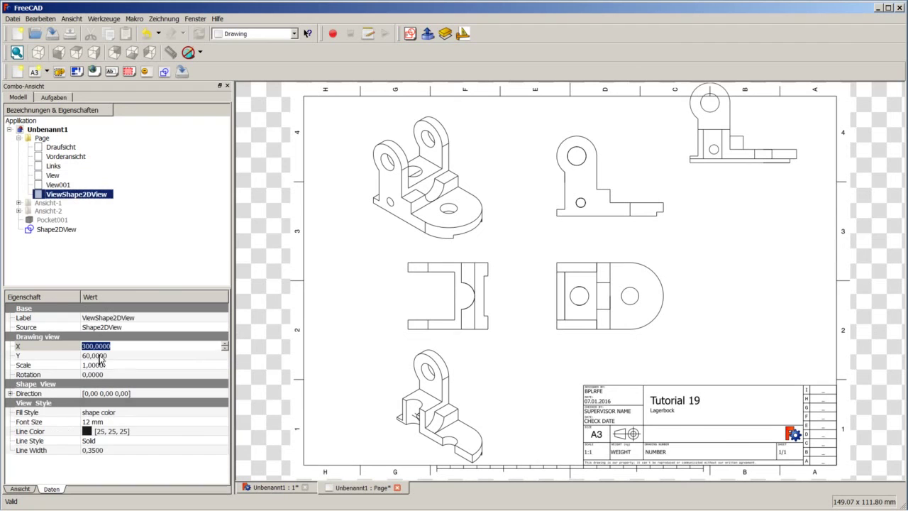
click(112, 358)
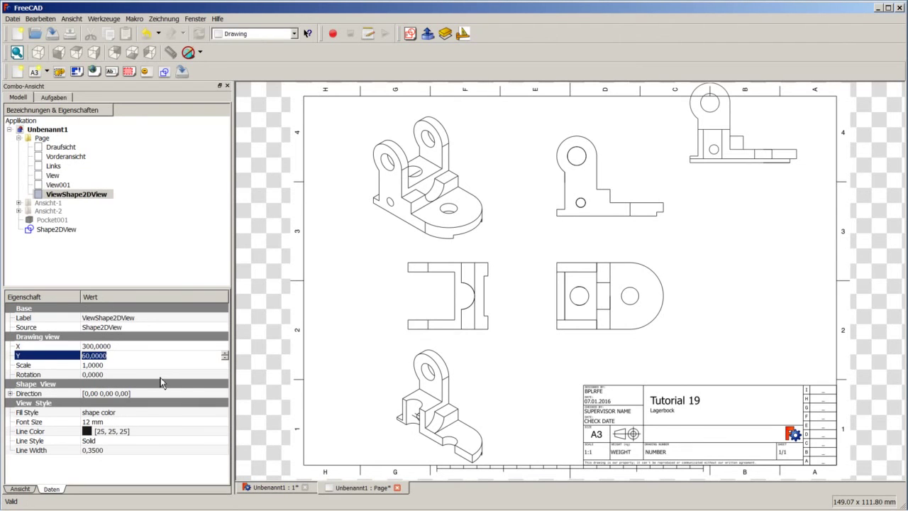
Set the section view's Y position to 100.
text(100)
key(Return)
scroll(764, 200, up, 1)
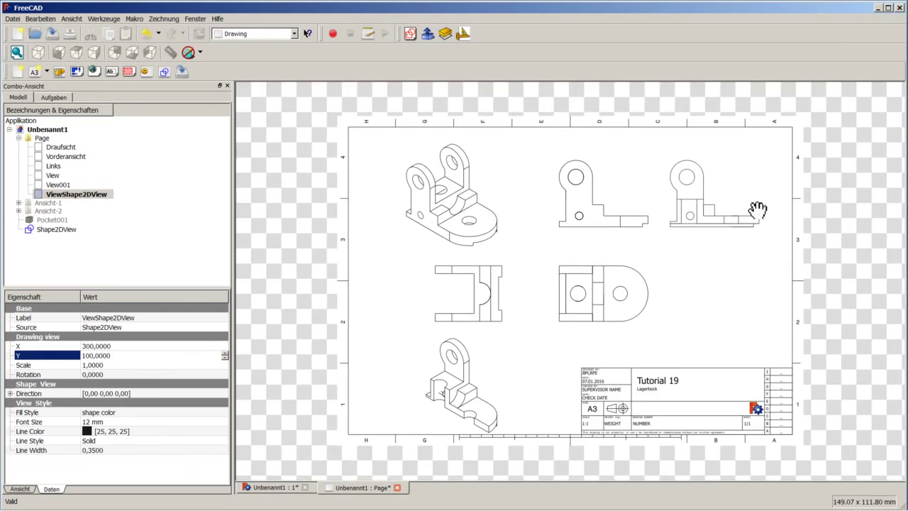
scroll(765, 200, up, 2)
scroll(764, 200, up, 2)
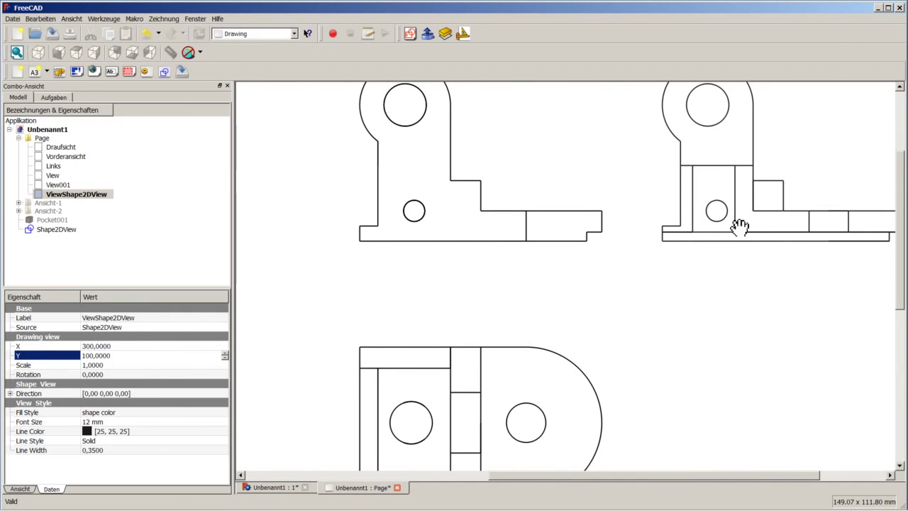
Try simple, concrete and square fill styles, recompute, then reset Fill Style to shape color.
click(147, 415)
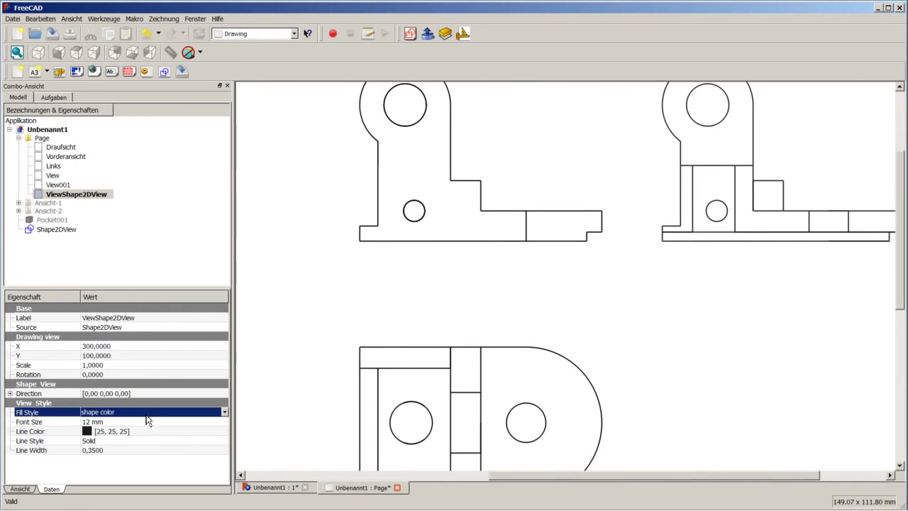
click(147, 417)
click(147, 419)
click(147, 418)
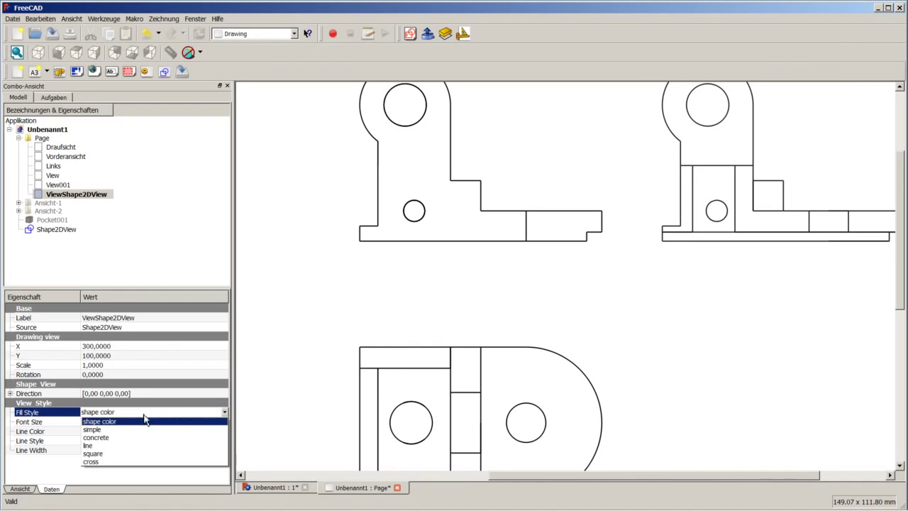
click(139, 426)
click(135, 419)
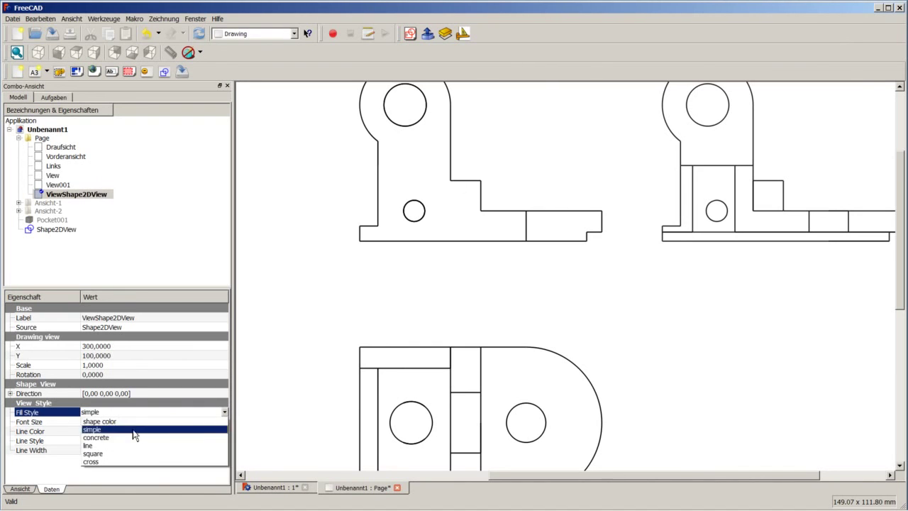
click(134, 435)
click(128, 420)
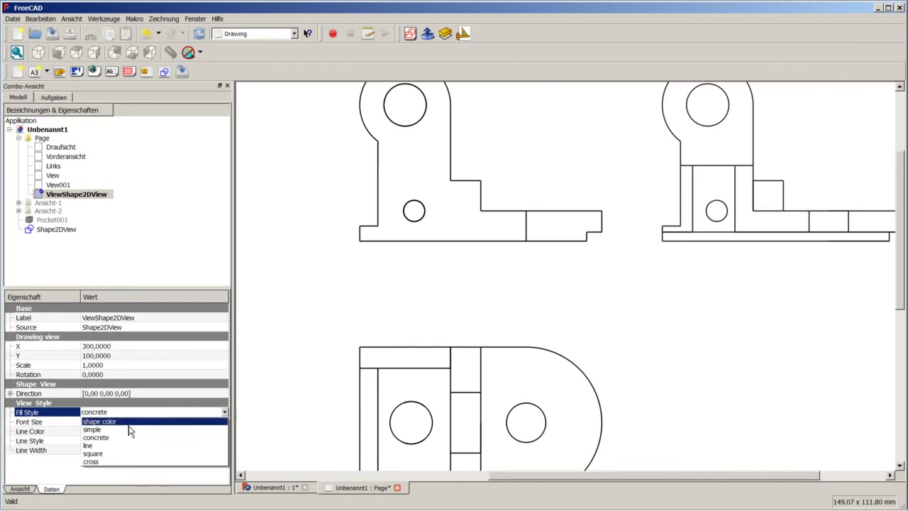
click(132, 457)
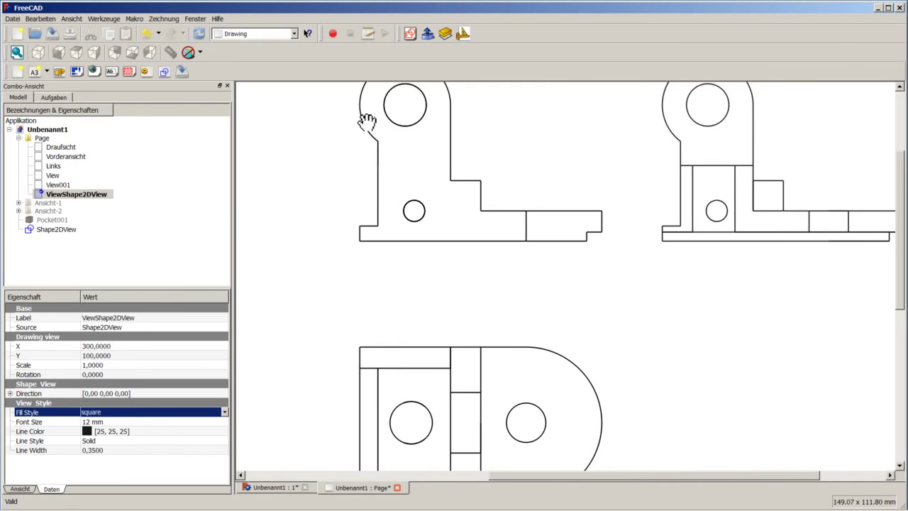
click(199, 33)
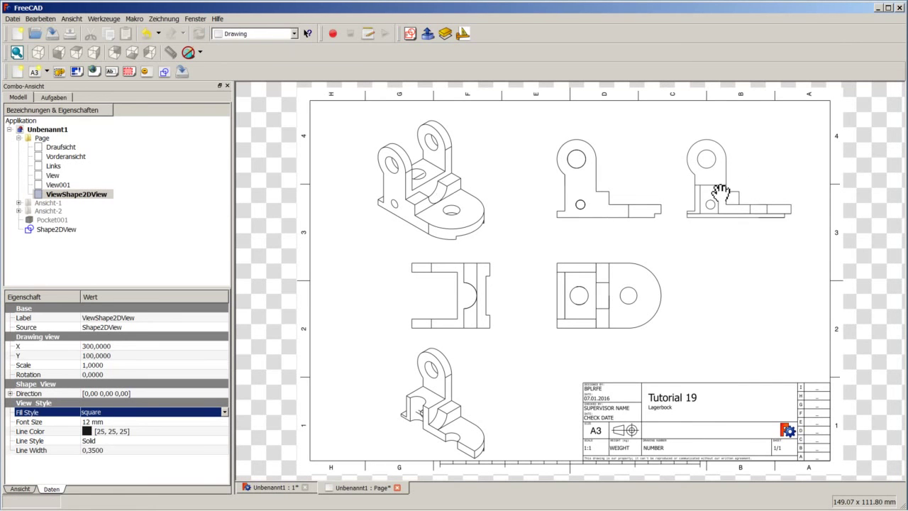
click(151, 415)
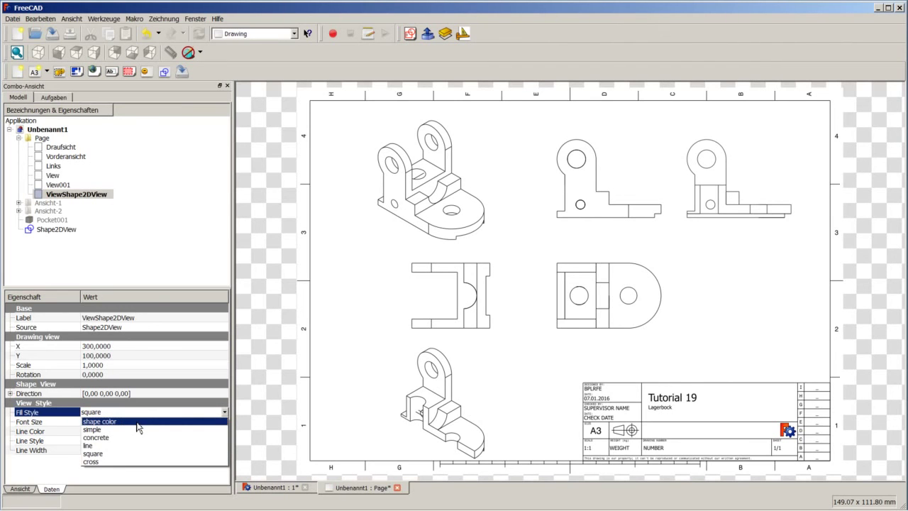
click(138, 422)
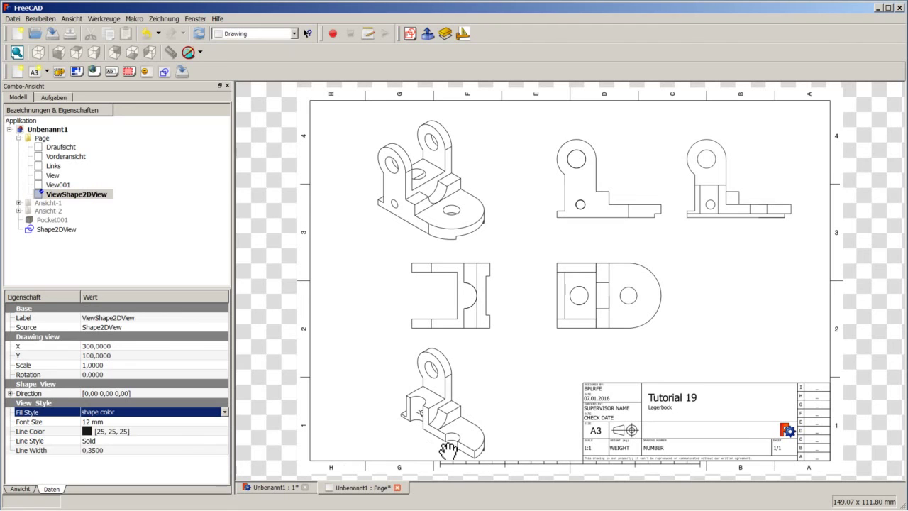
Return to the 3D model and show the Pocket001 solid again via Ein/Ausblenden.
click(294, 488)
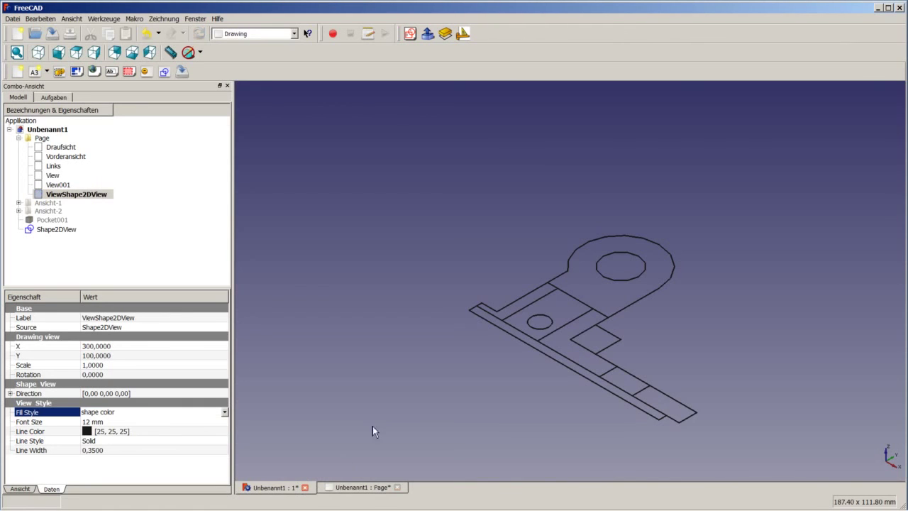
right_click(50, 219)
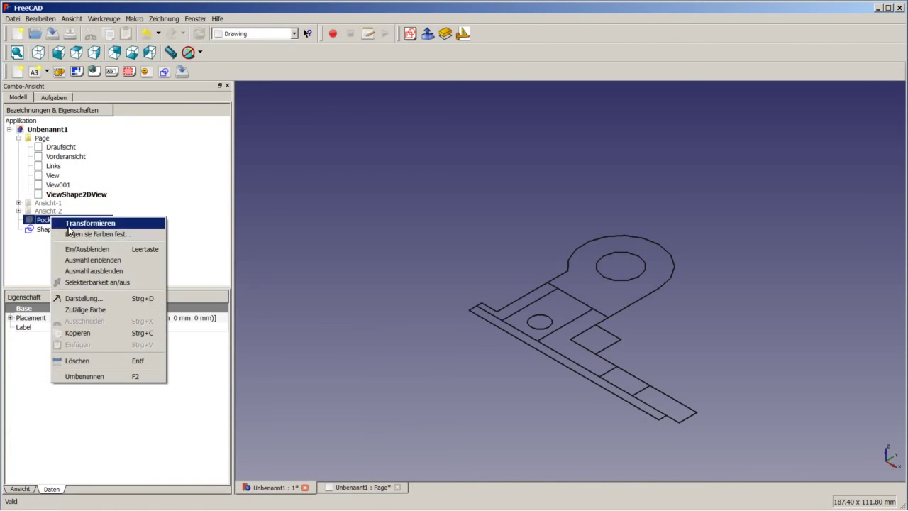
click(86, 248)
click(284, 351)
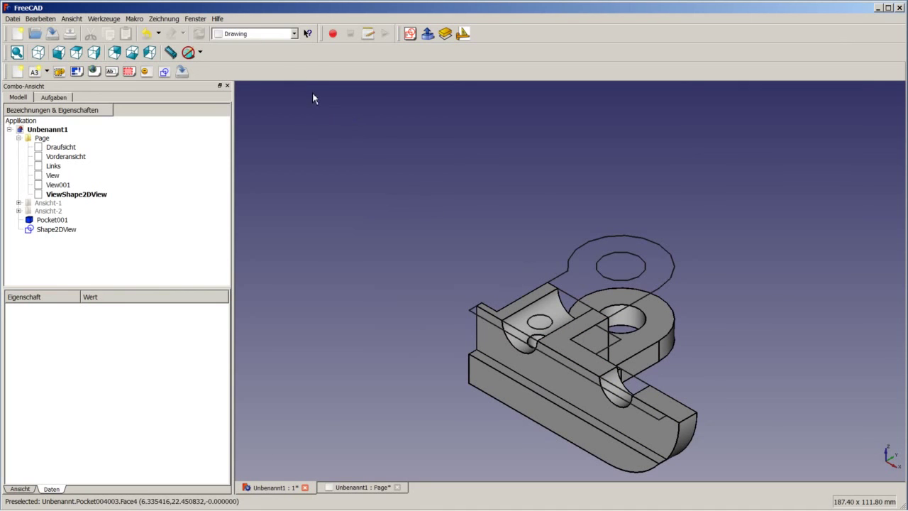
click(264, 34)
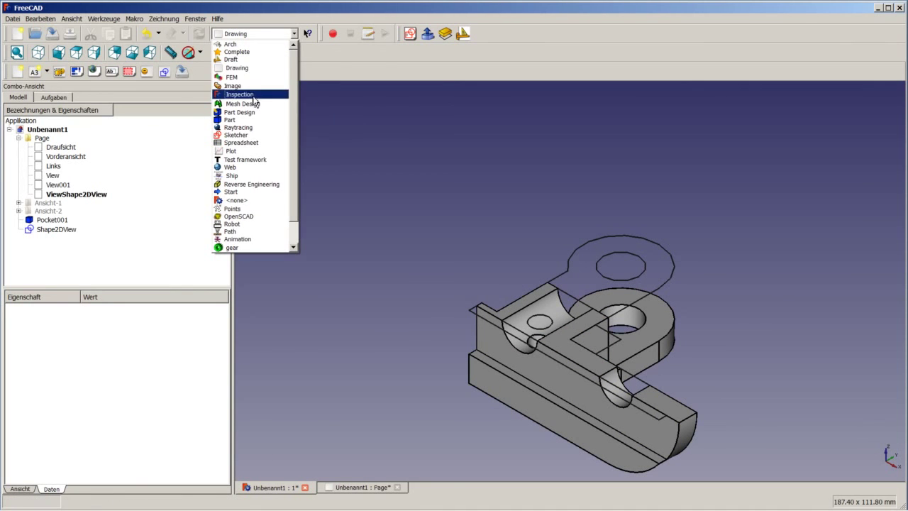
Choose Draft in the workbench dropdown.
click(244, 59)
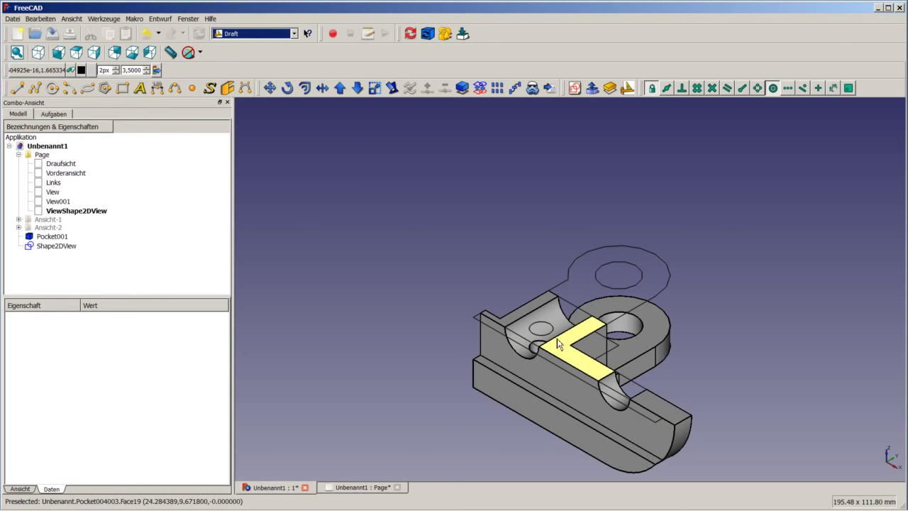
Select the top-left, L-shaped and end cut faces of Pocket001 and build a Facebinder.
click(522, 316)
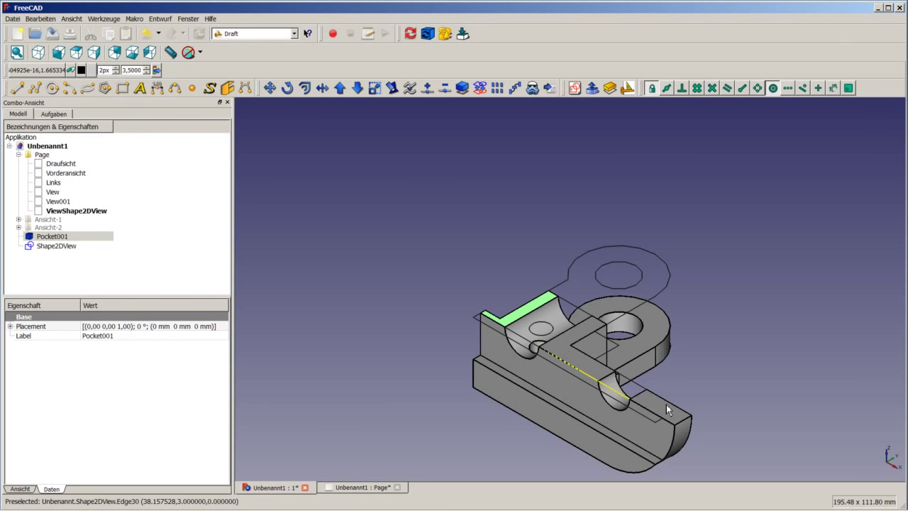
ctrl+click(599, 370)
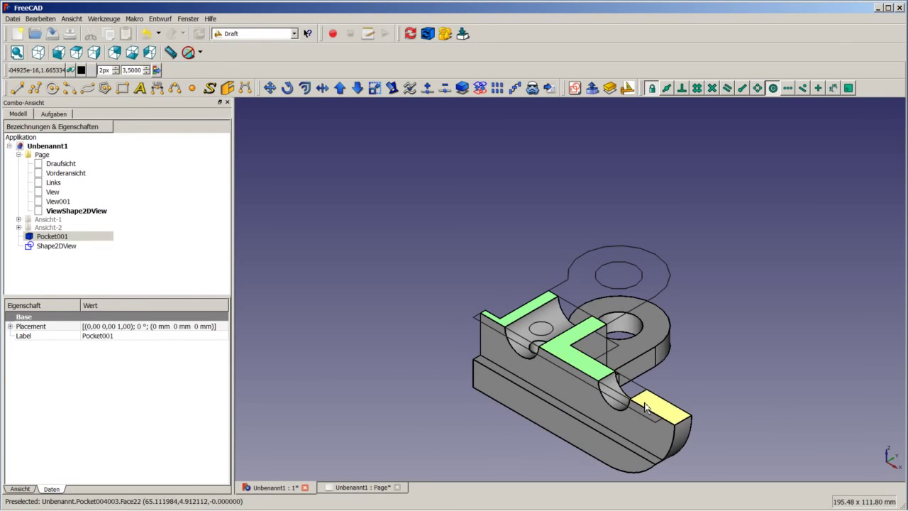
ctrl+click(665, 411)
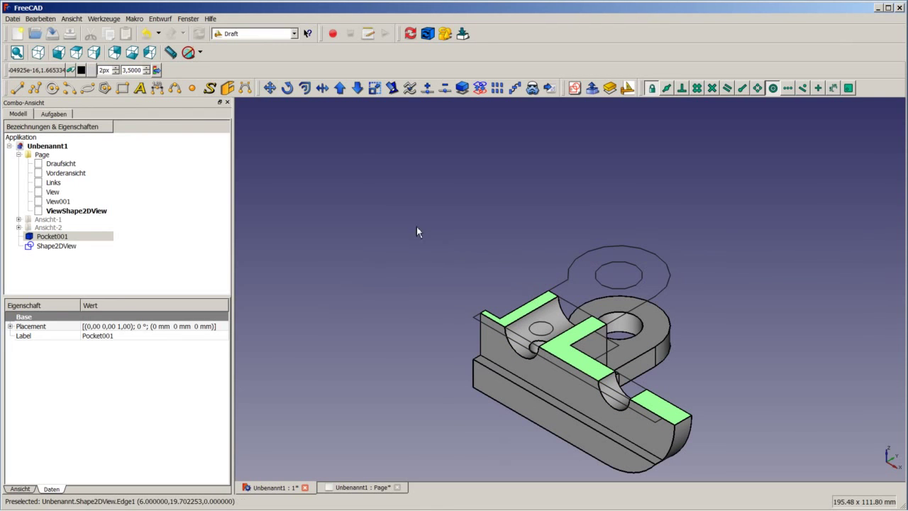
click(227, 87)
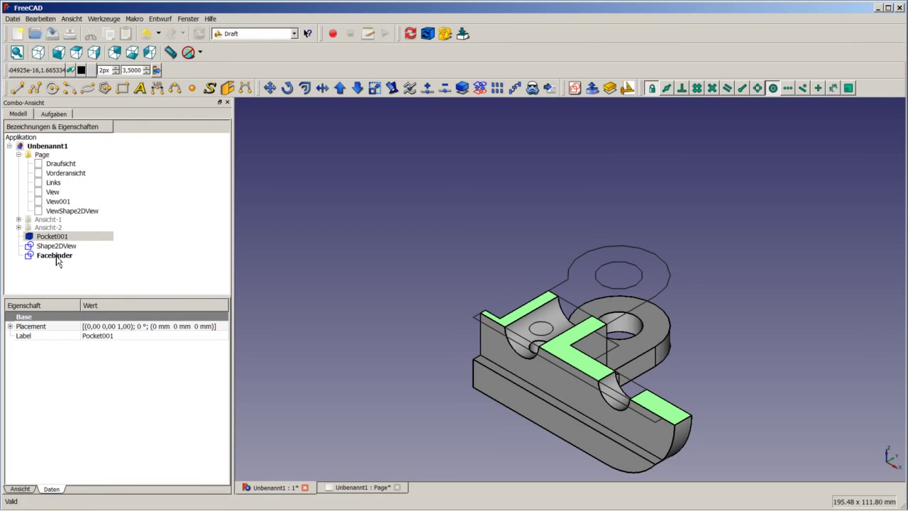
Put the Facebinder onto the drawing Page as a ViewFacebinder view.
click(57, 257)
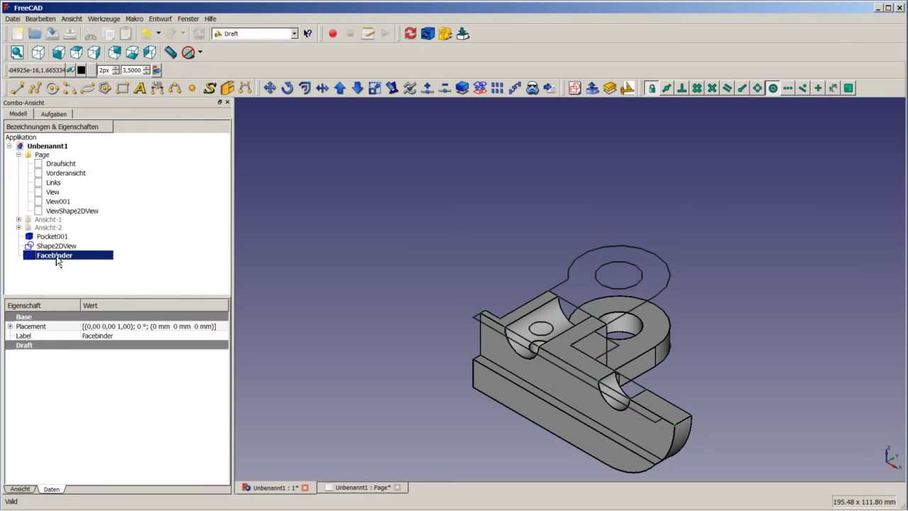
ctrl+click(42, 155)
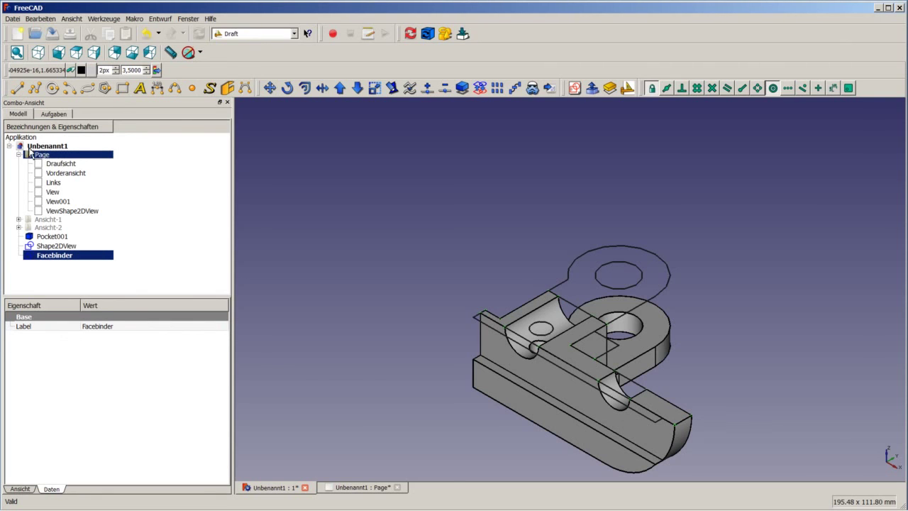
click(551, 90)
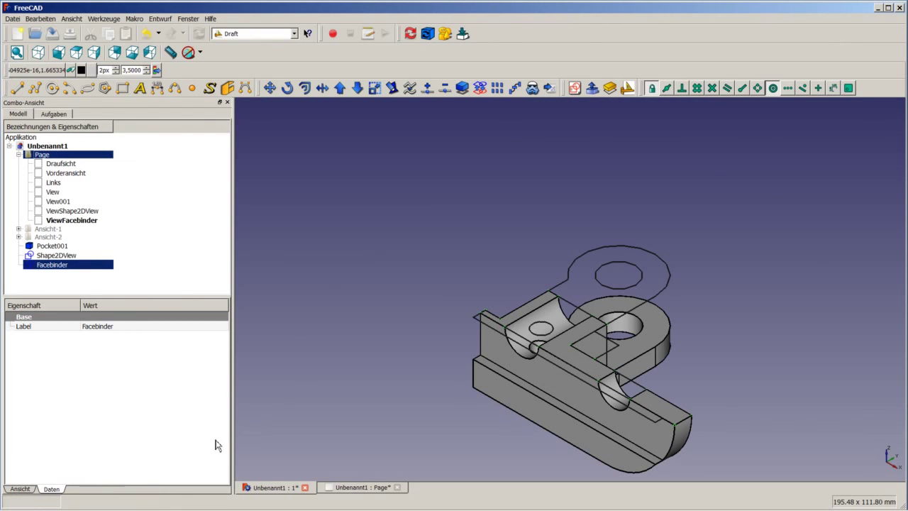
click(29, 489)
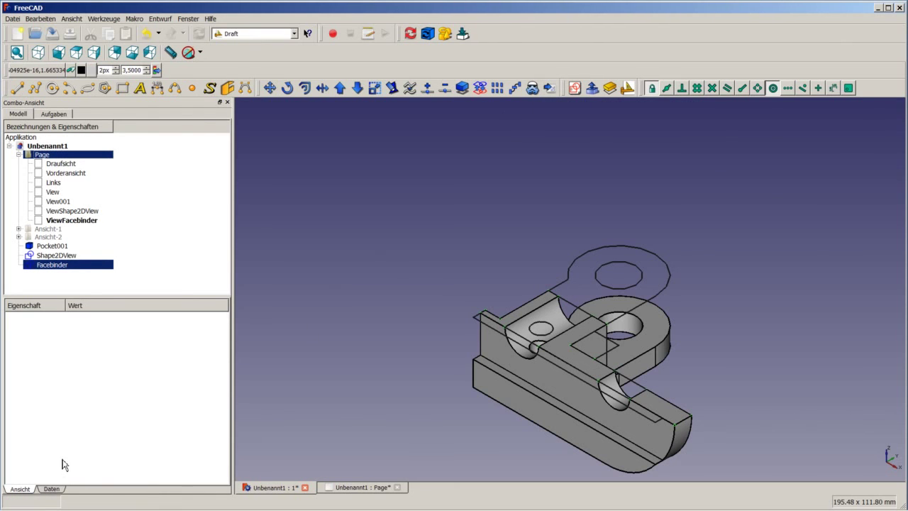
Bring up the A3 sheet and show the ViewShape2DView's data properties.
click(356, 490)
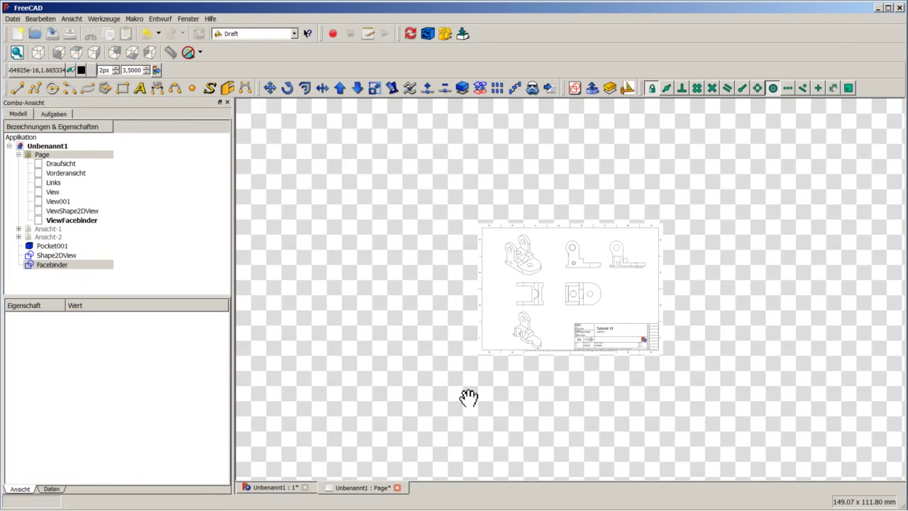
scroll(604, 298, down, 1)
scroll(605, 298, up, 3)
scroll(604, 298, up, 3)
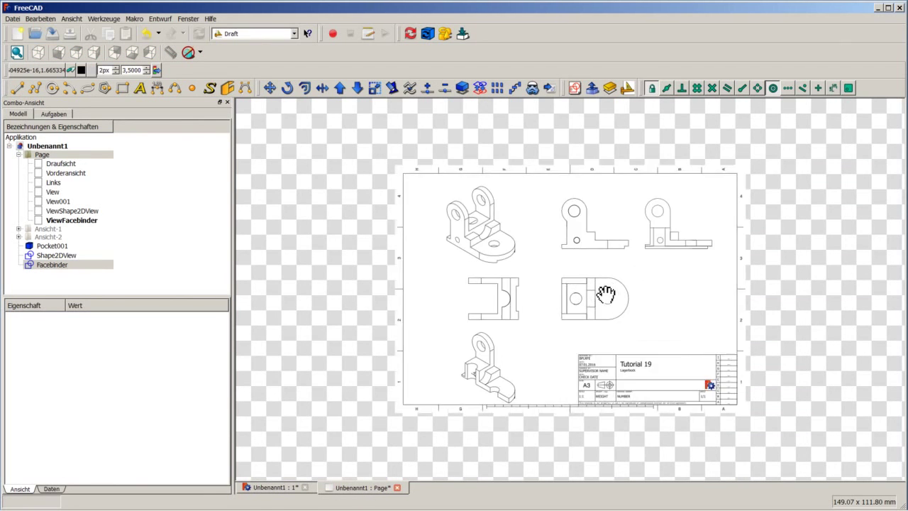
scroll(605, 298, up, 1)
click(58, 211)
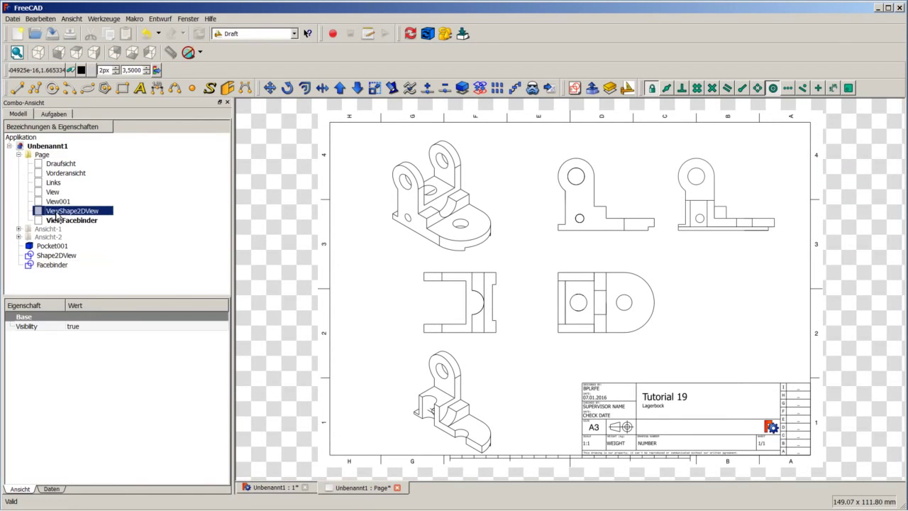
click(55, 490)
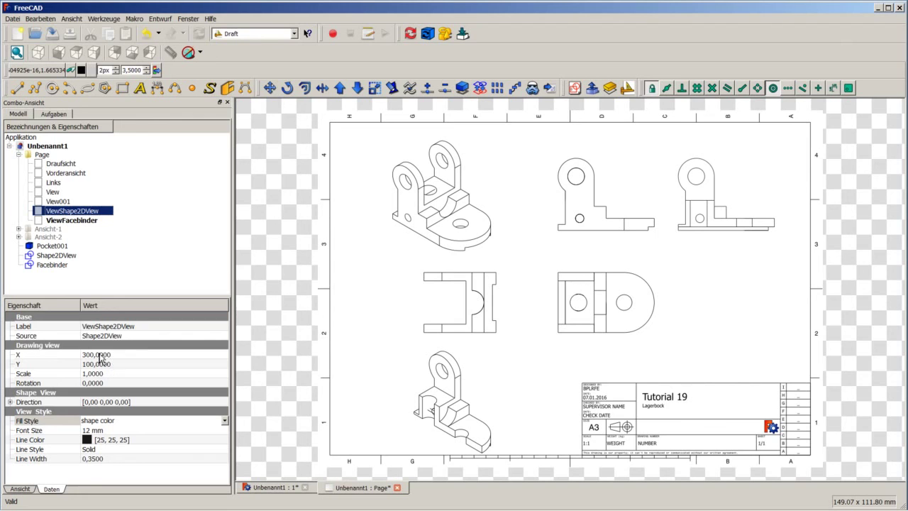
Set the ViewFacebinder's X to 300, Y to 100 and Scale to 1 in its Data properties.
click(65, 223)
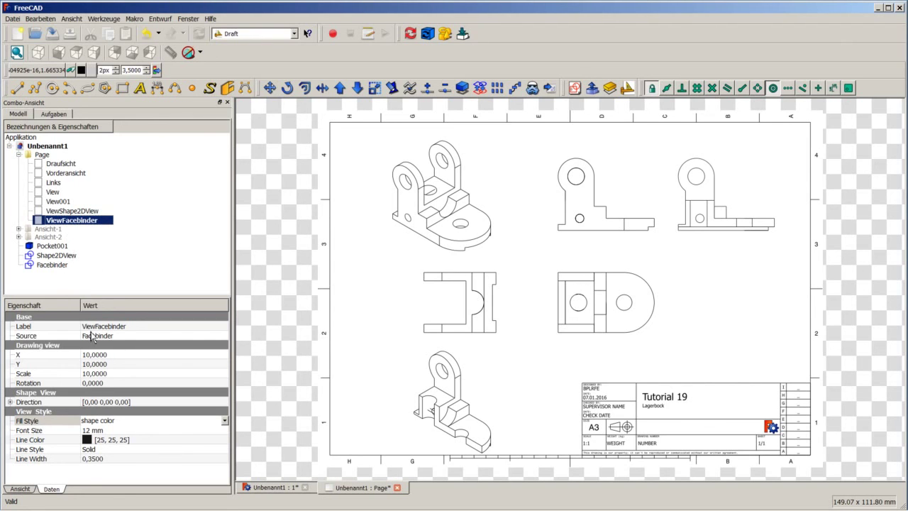
click(120, 354)
text(300)
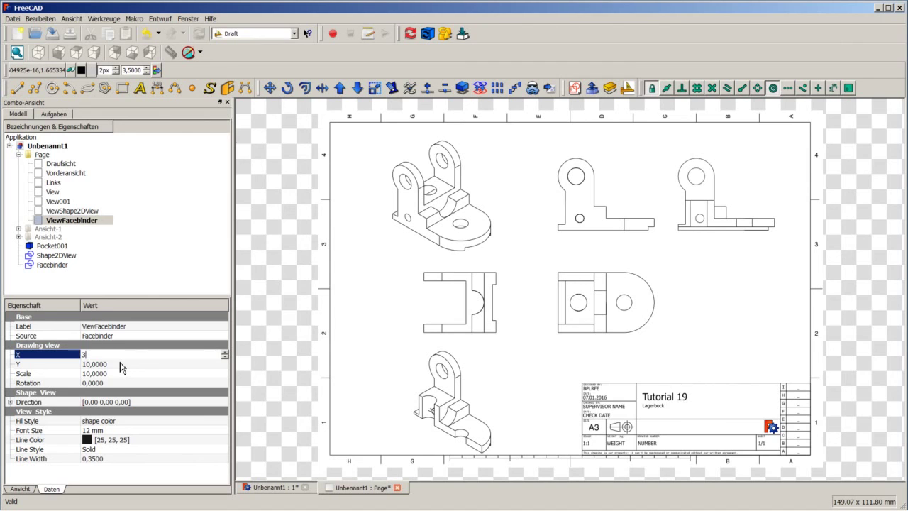
click(120, 366)
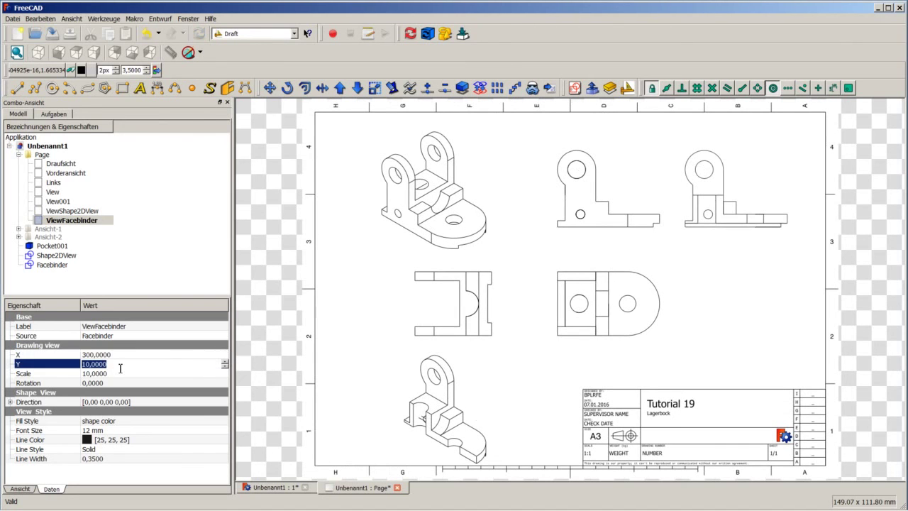
text(100)
click(121, 376)
text(1)
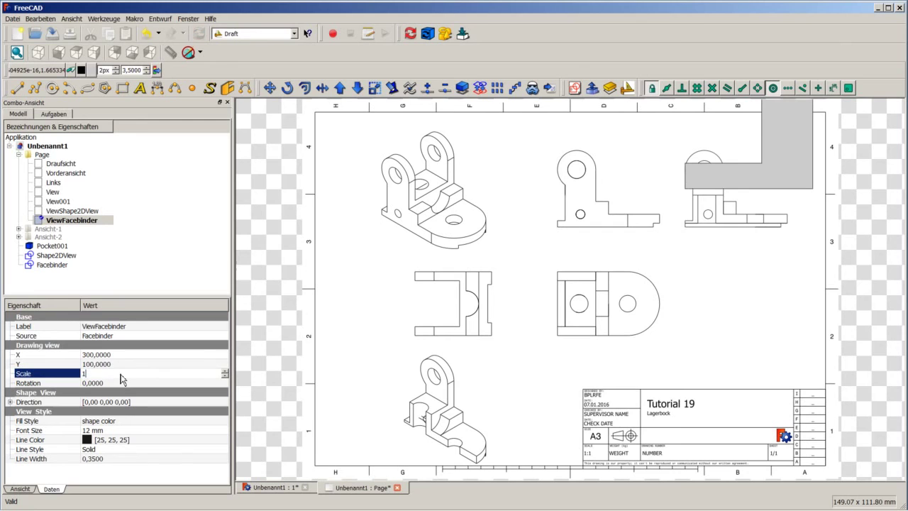
click(129, 364)
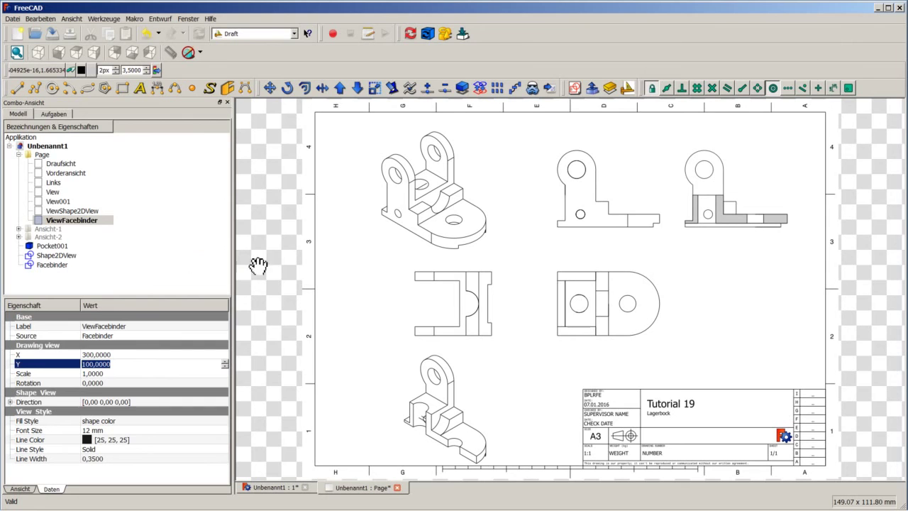
click(719, 284)
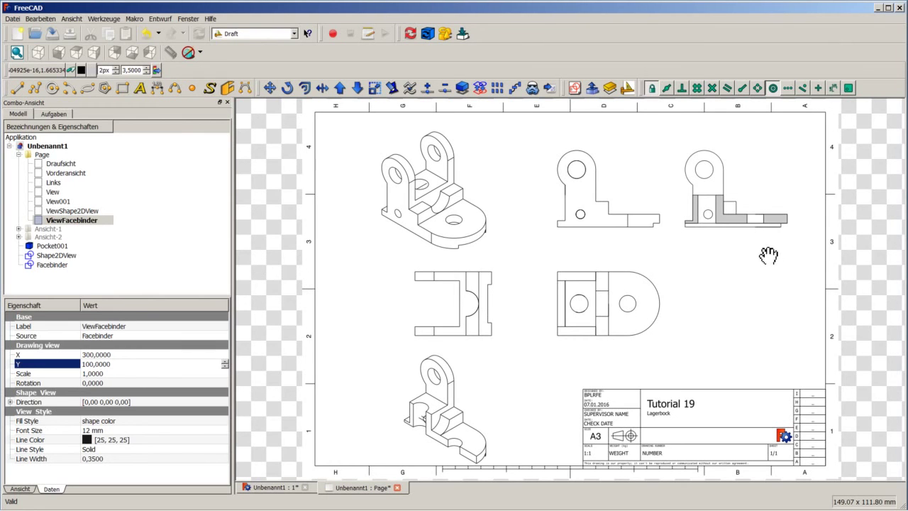
scroll(778, 223, up, 1)
scroll(780, 222, up, 2)
scroll(774, 223, up, 2)
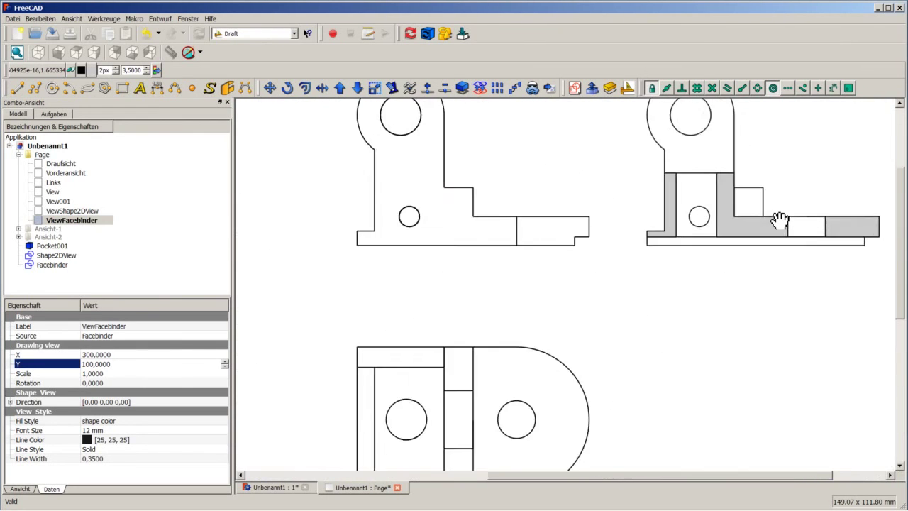
scroll(778, 219, up, 2)
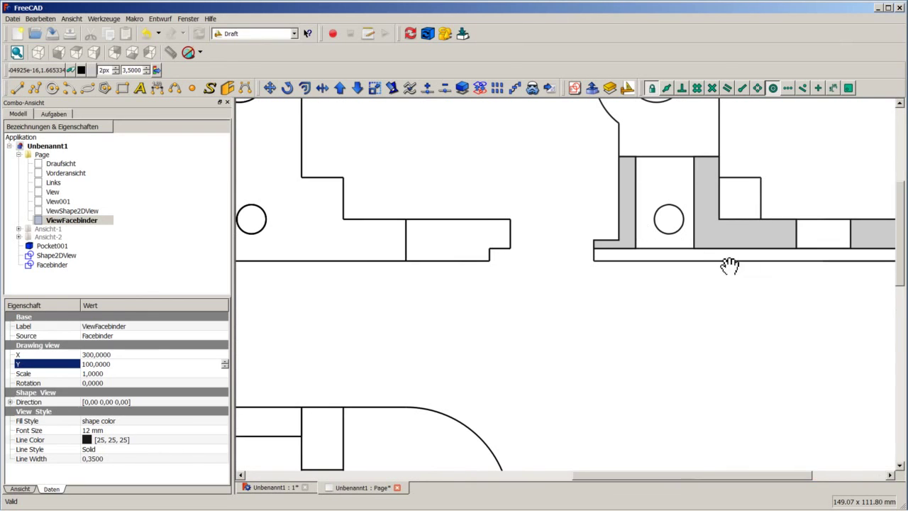
scroll(709, 261, down, 1)
scroll(703, 259, down, 1)
scroll(710, 266, down, 3)
scroll(741, 283, down, 1)
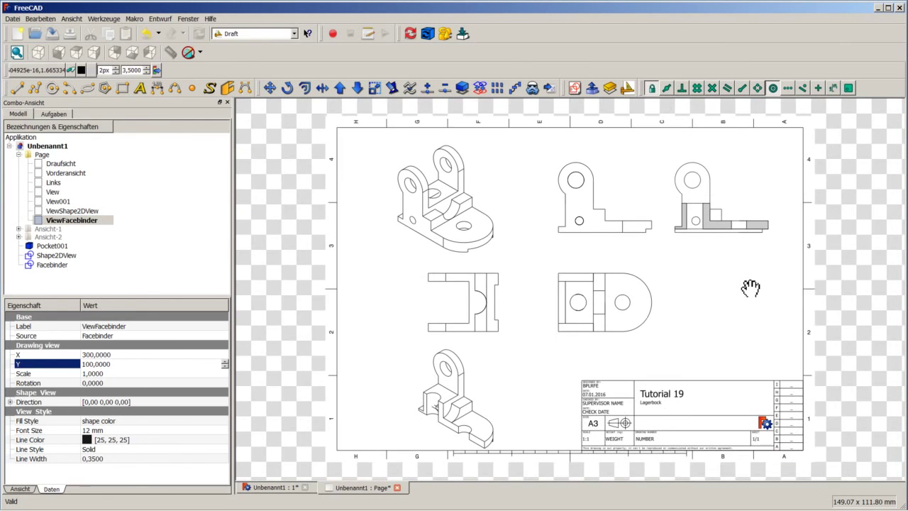
scroll(749, 287, up, 1)
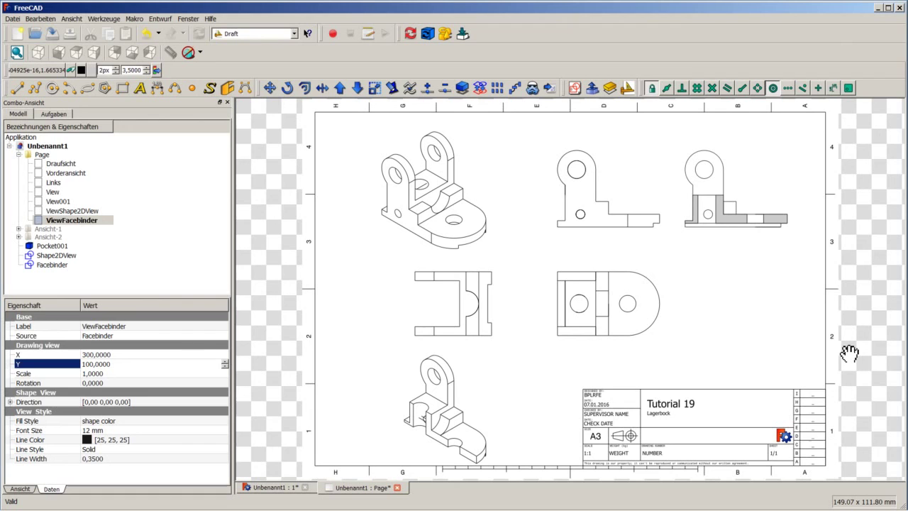
Insert the Shape2DView onto the drawing Page as a new view.
click(826, 412)
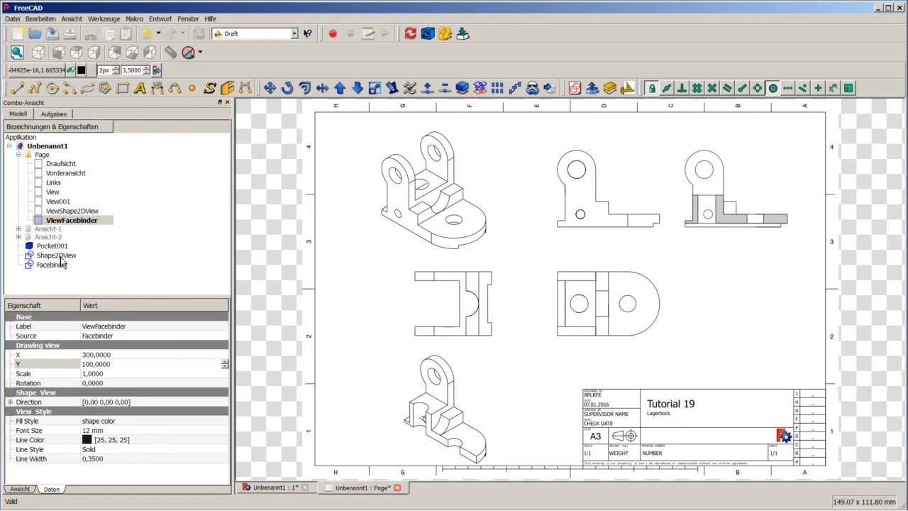
click(59, 257)
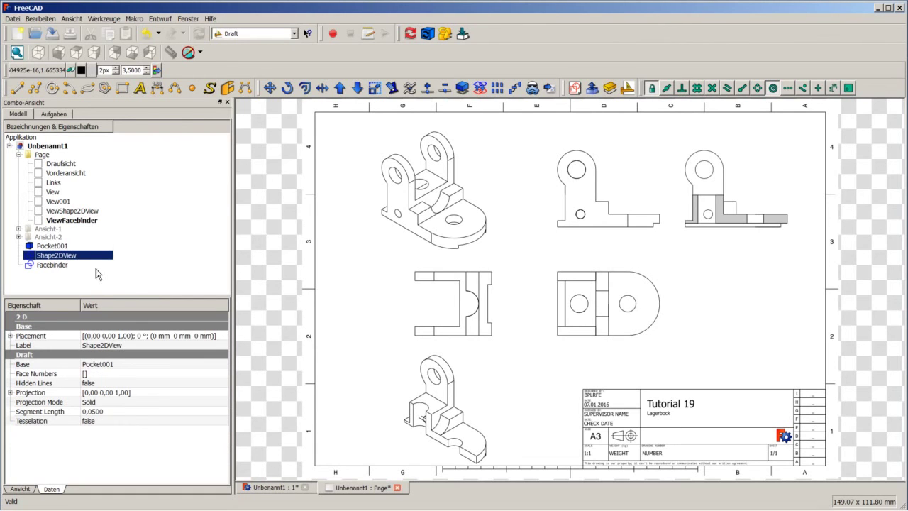
ctrl+click(42, 155)
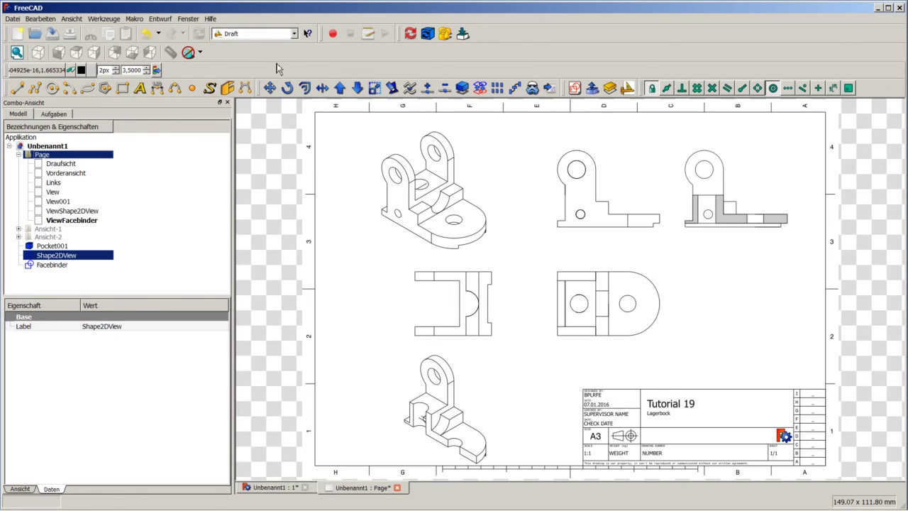
click(574, 89)
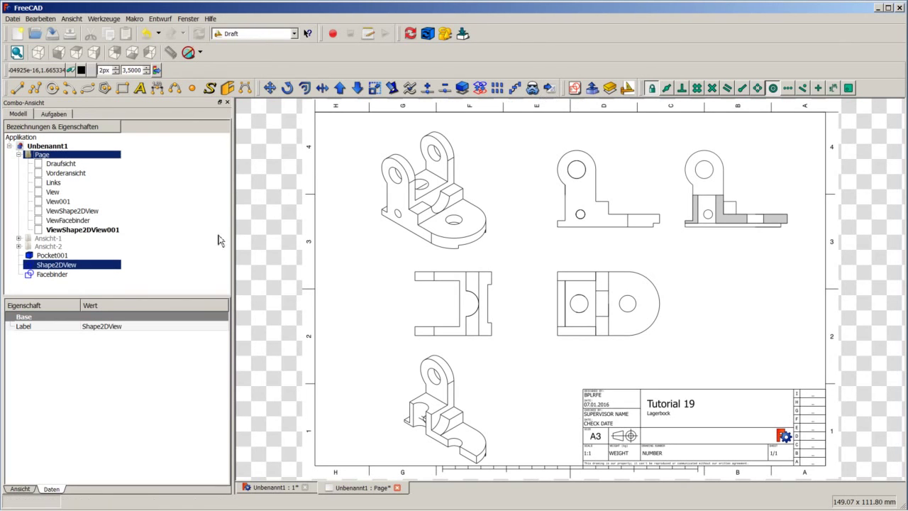
Set the new ViewShape2DView001's X position to 300 and scale to 1.
click(101, 231)
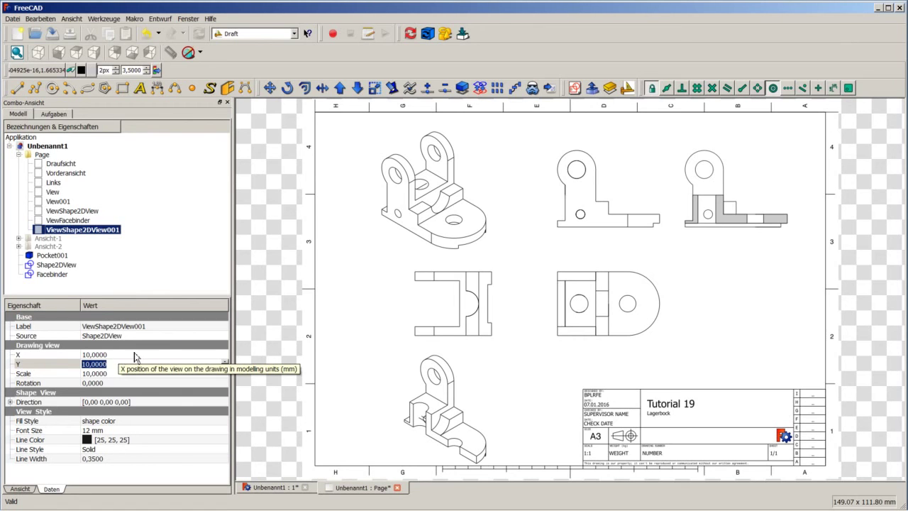
key(shift+Tab)
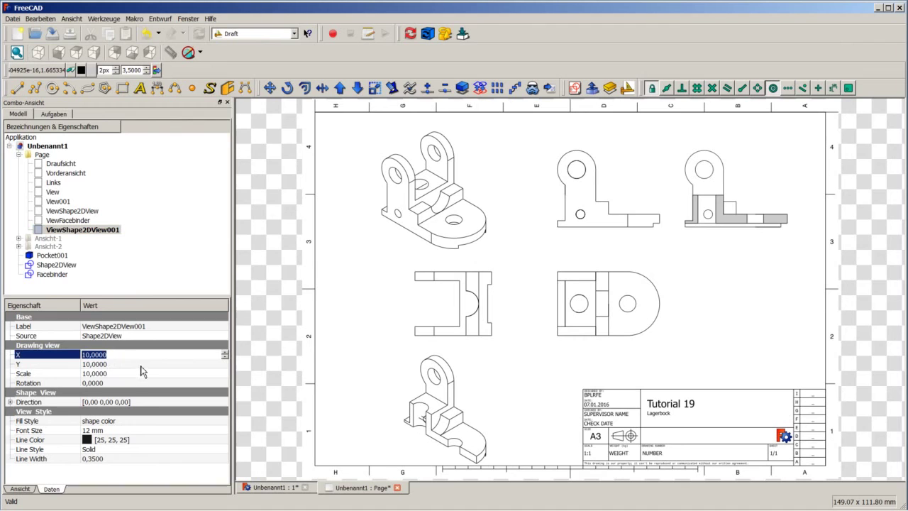
text(300)
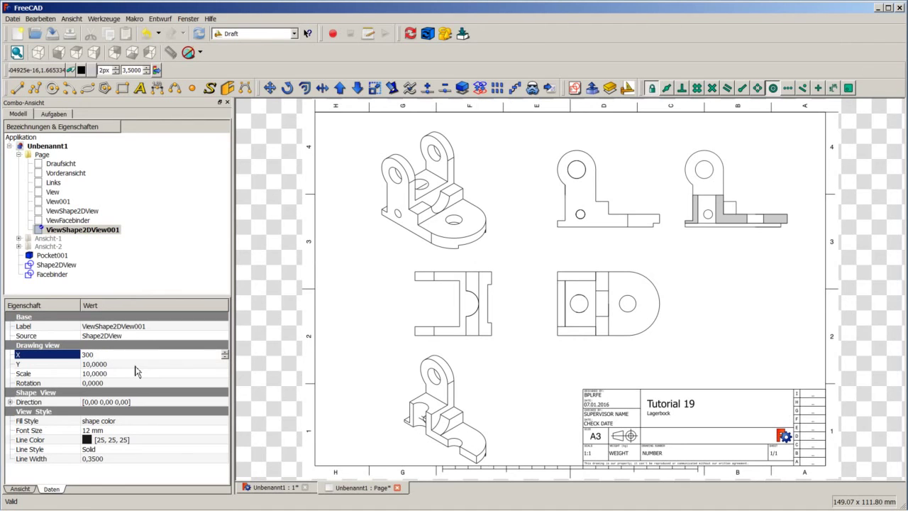
click(132, 374)
text(1)
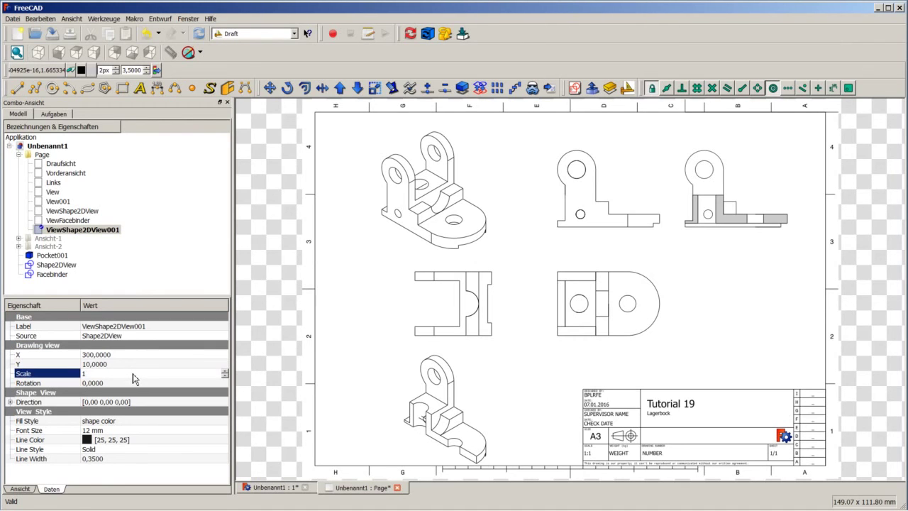
click(123, 364)
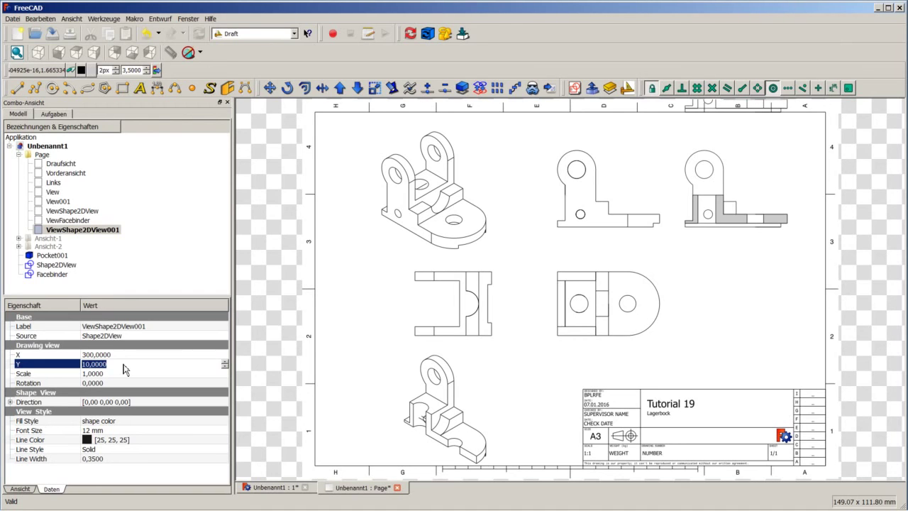
Compare neighbouring views' positions and settle ViewShape2DView001's Y at 190.
click(85, 213)
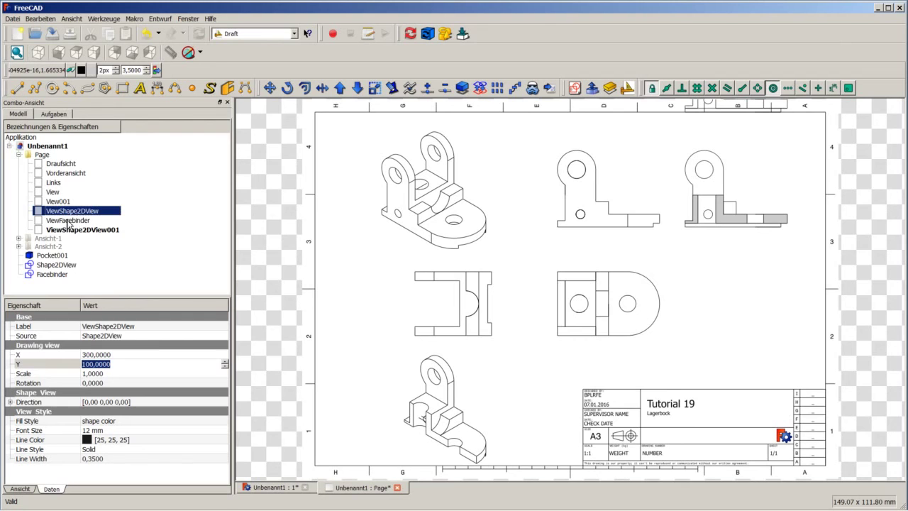
click(64, 165)
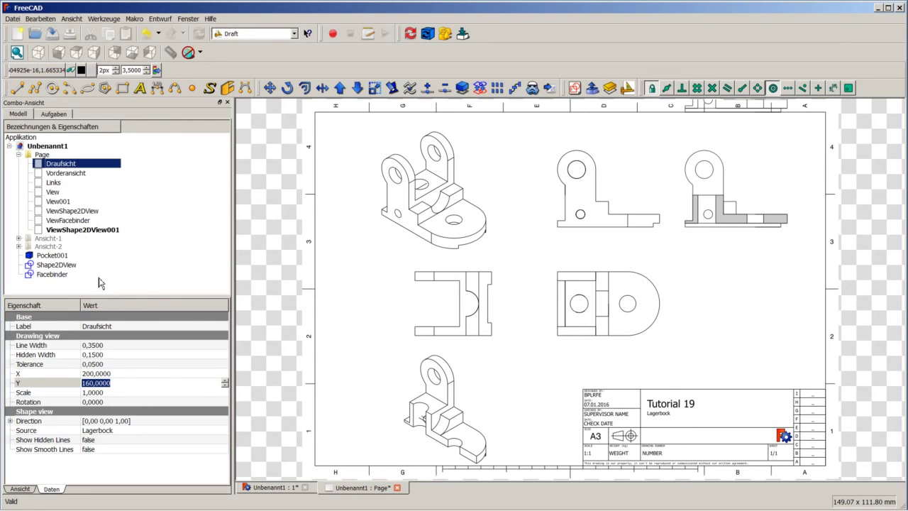
click(82, 232)
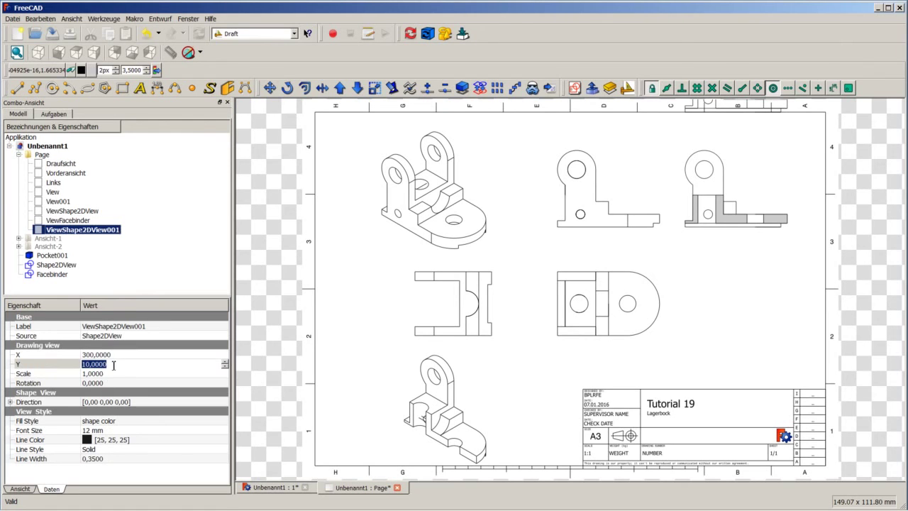
click(75, 363)
text(160)
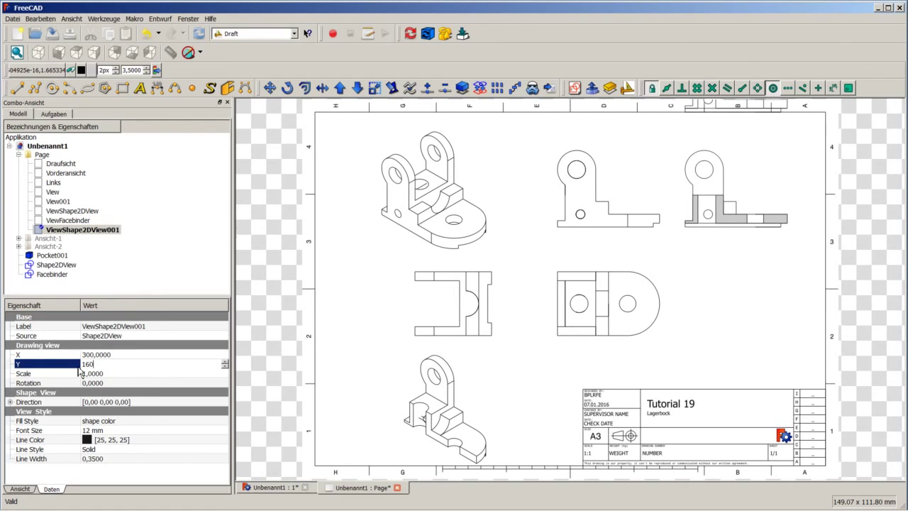
key(Return)
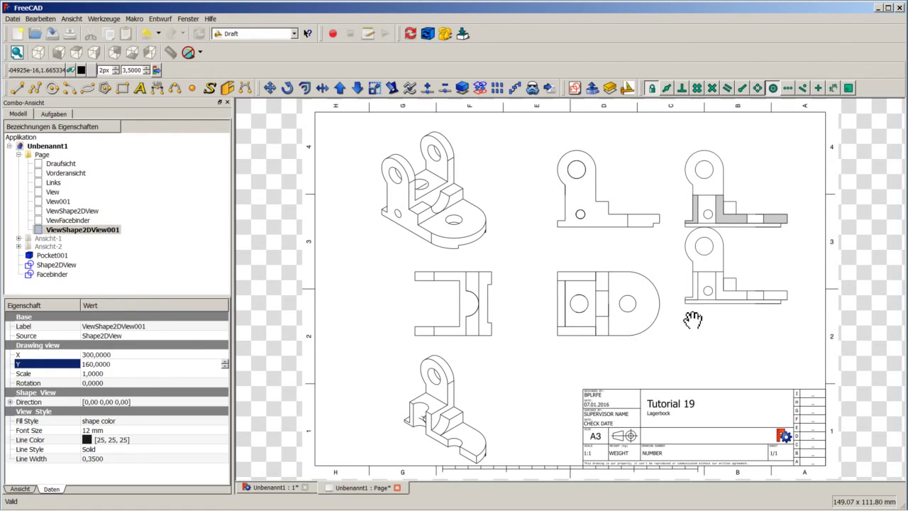
click(121, 364)
text(200)
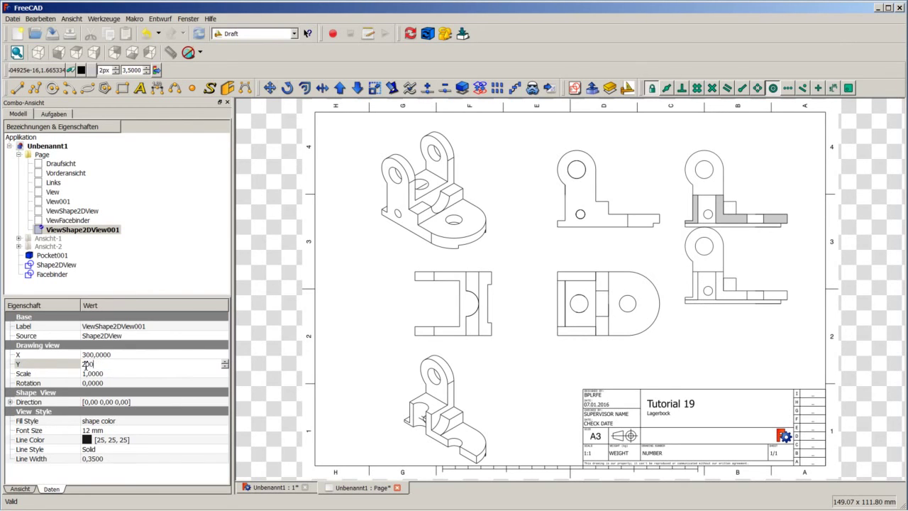
key(Return)
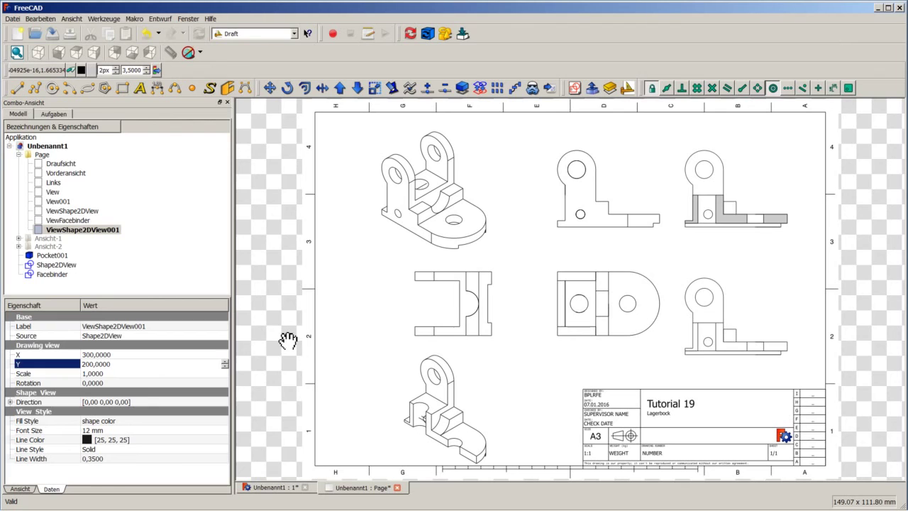
click(69, 363)
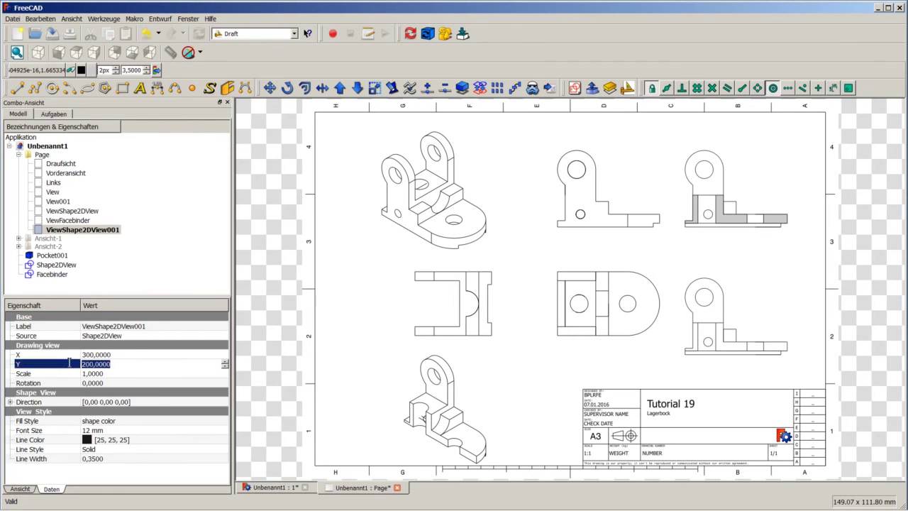
text(190)
key(Return)
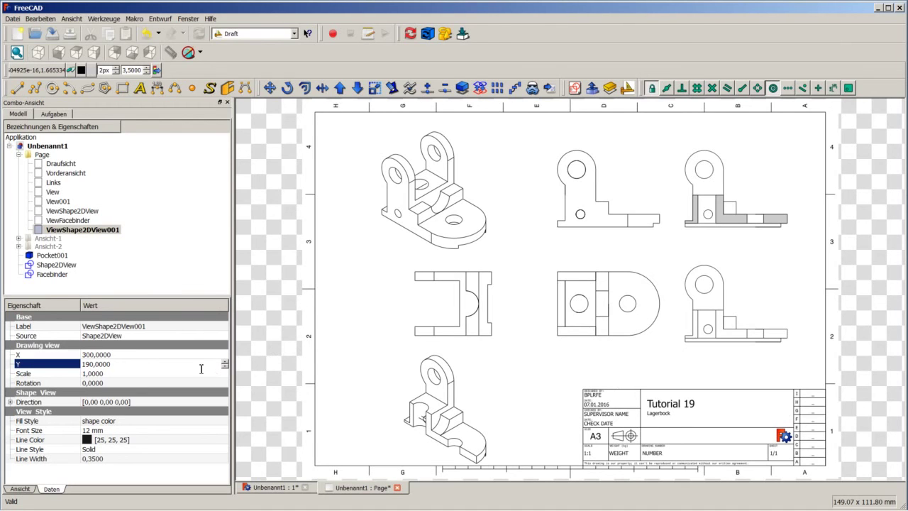
click(276, 350)
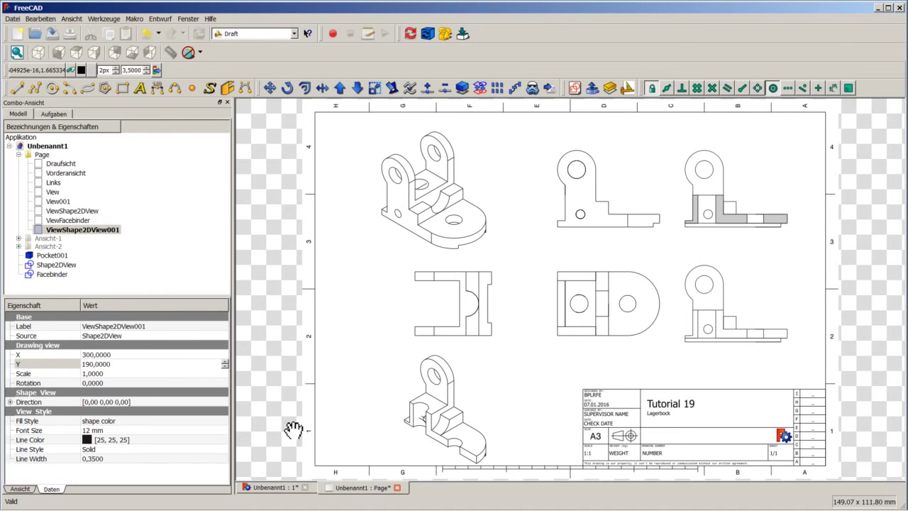
Go back to the 3D part, activate Sketcher and start a new sketch.
click(280, 487)
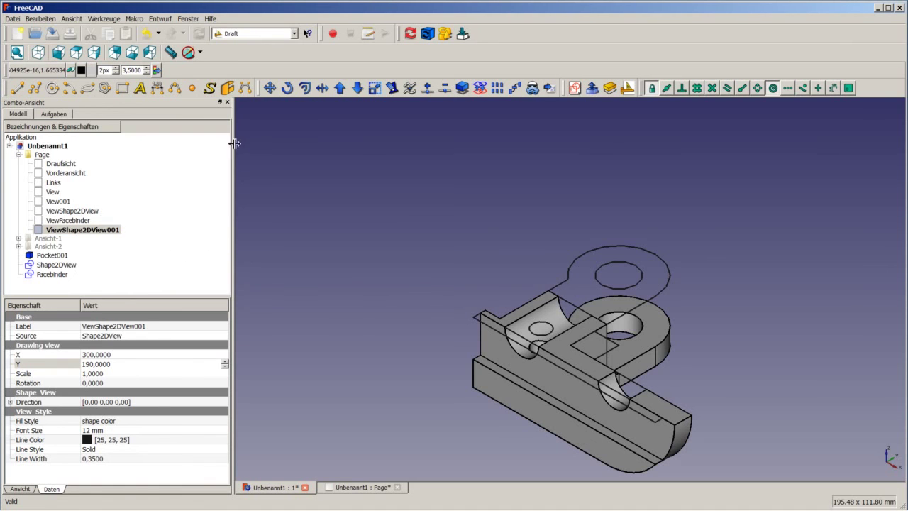
click(294, 34)
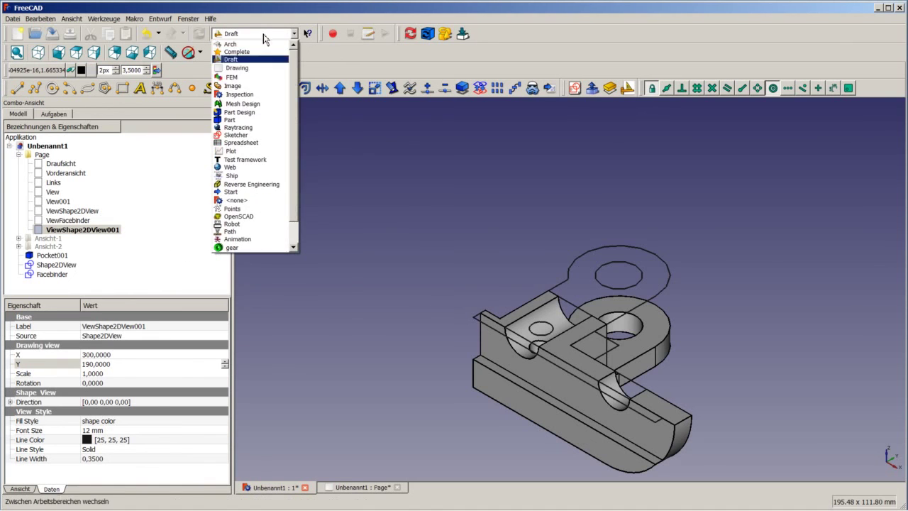
click(238, 135)
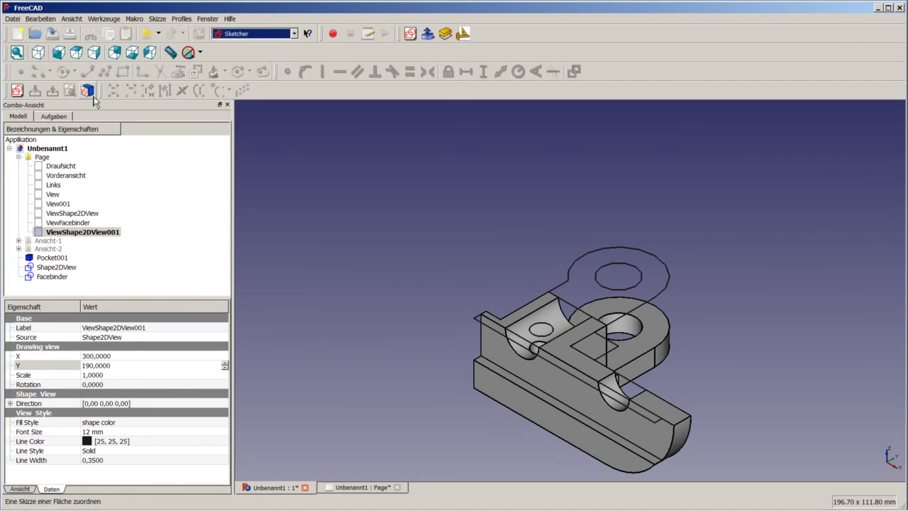
click(18, 91)
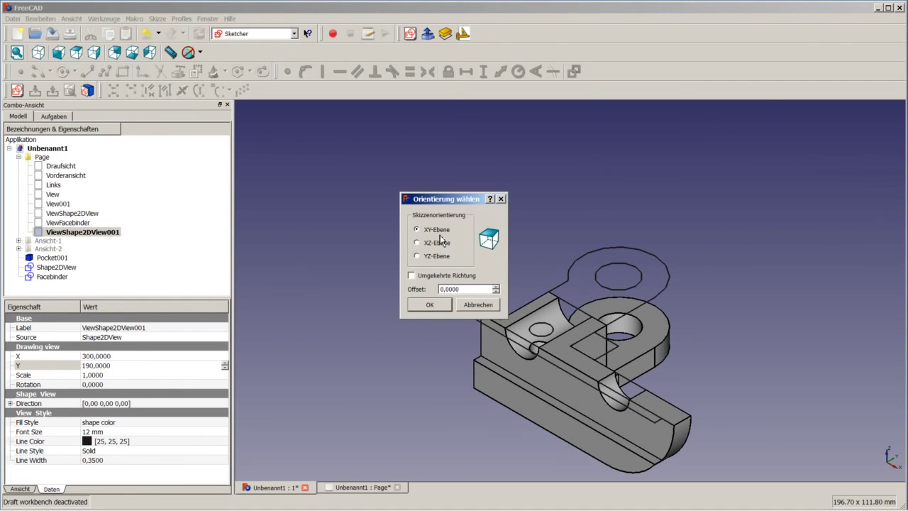
Draw a tall narrow rectangle on the XY plane starting at the horizontal axis.
click(430, 306)
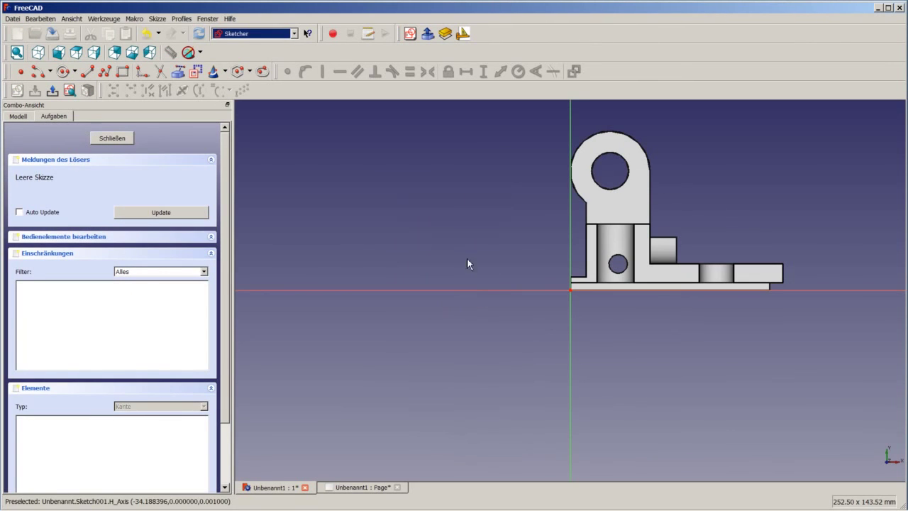
click(123, 71)
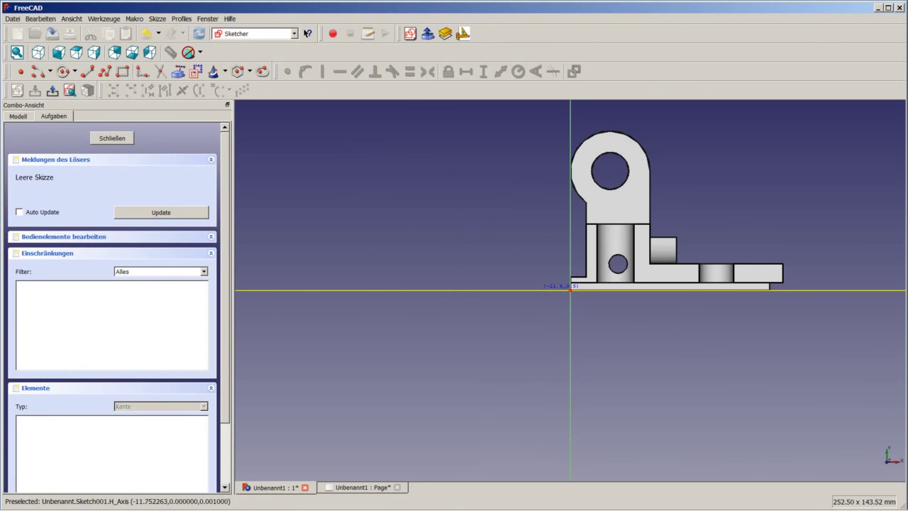
click(539, 288)
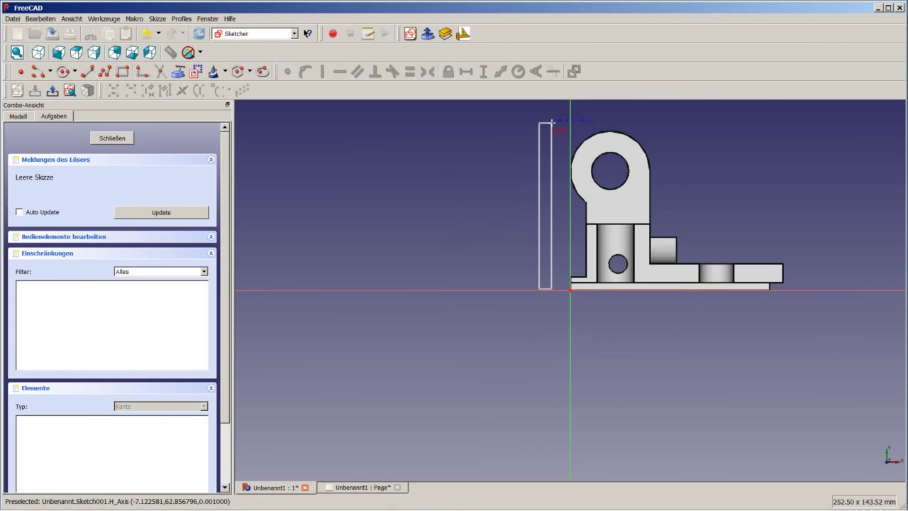
click(552, 121)
scroll(529, 301, up, 2)
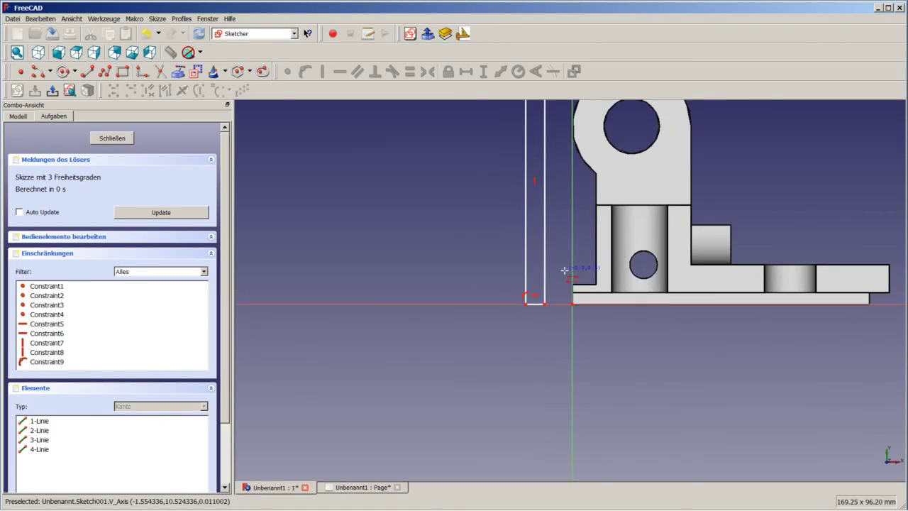
scroll(524, 319, up, 2)
scroll(523, 317, down, 3)
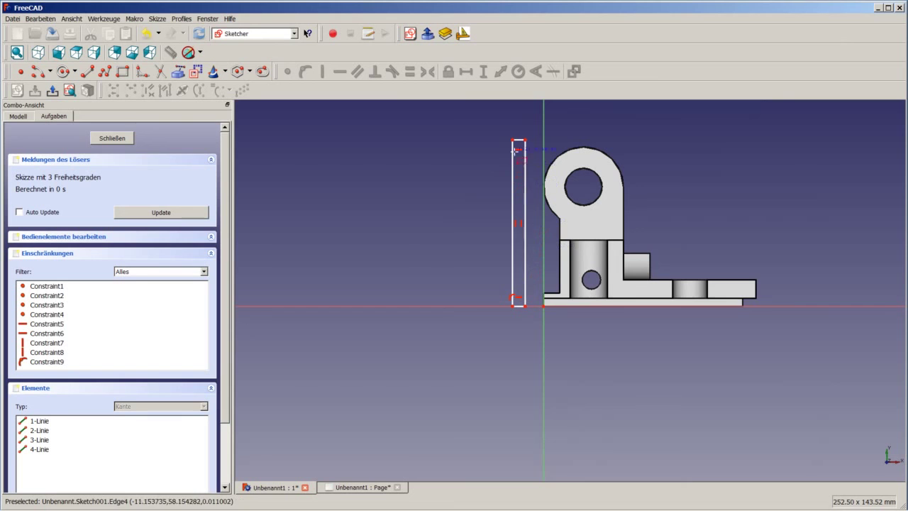
scroll(543, 293, up, 1)
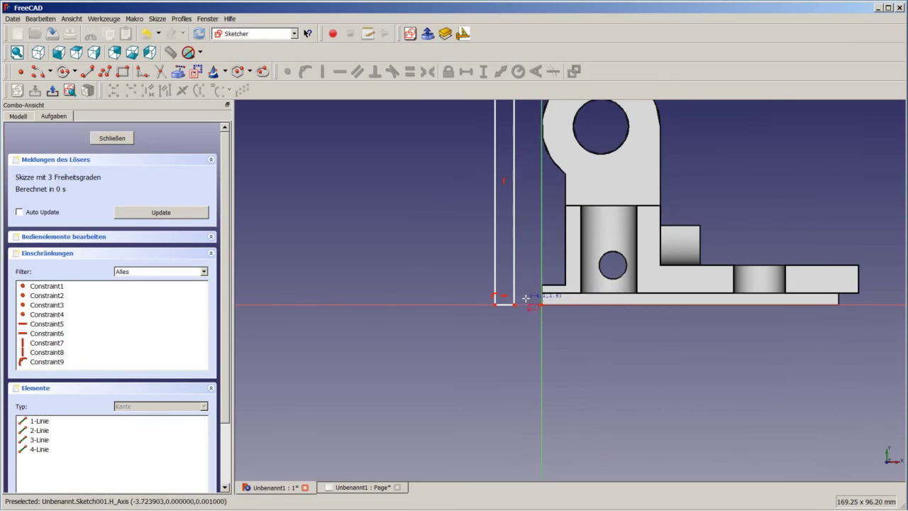
scroll(523, 298, up, 1)
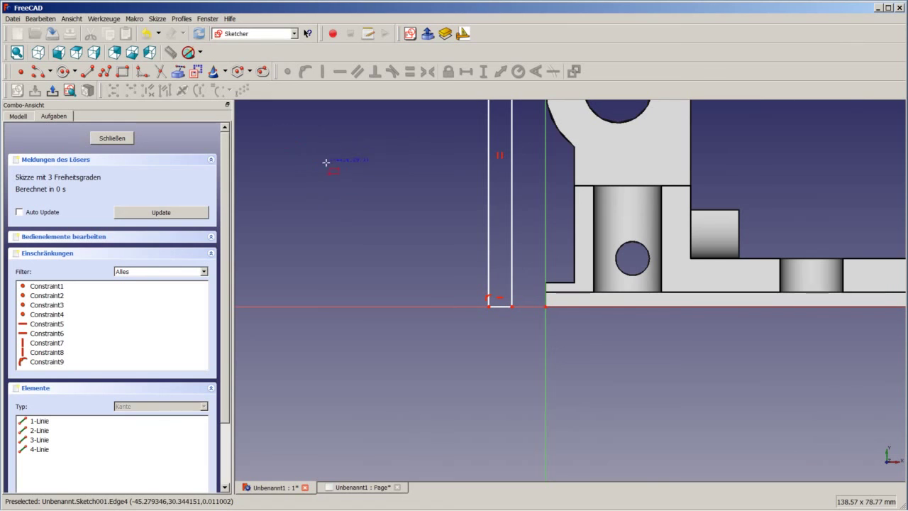
scroll(516, 312, up, 2)
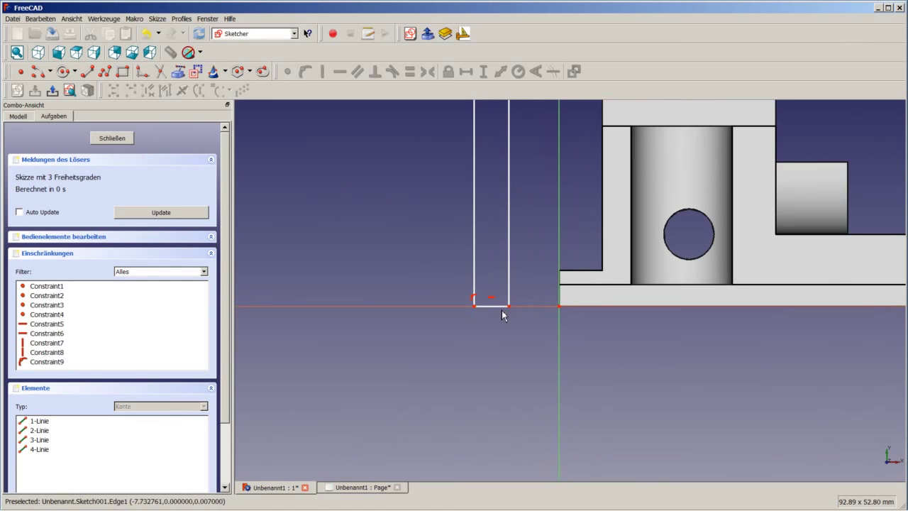
Constrain the rectangle to 2 mm wide and 1 mm from the vertical axis, then close the sketch.
click(492, 308)
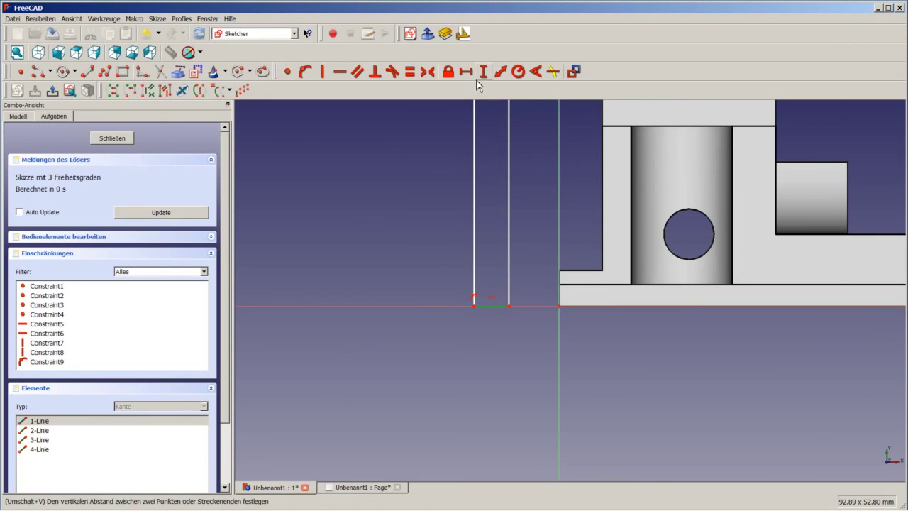
click(466, 71)
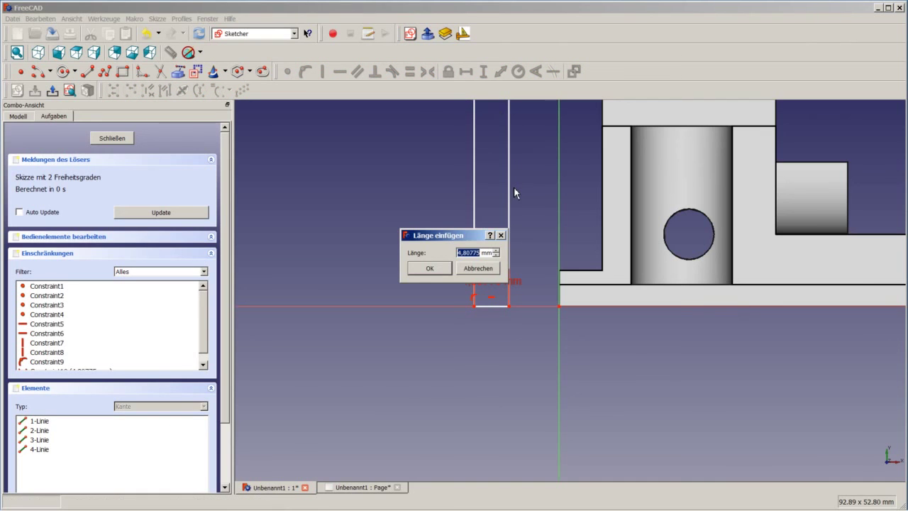
text(2)
key(Return)
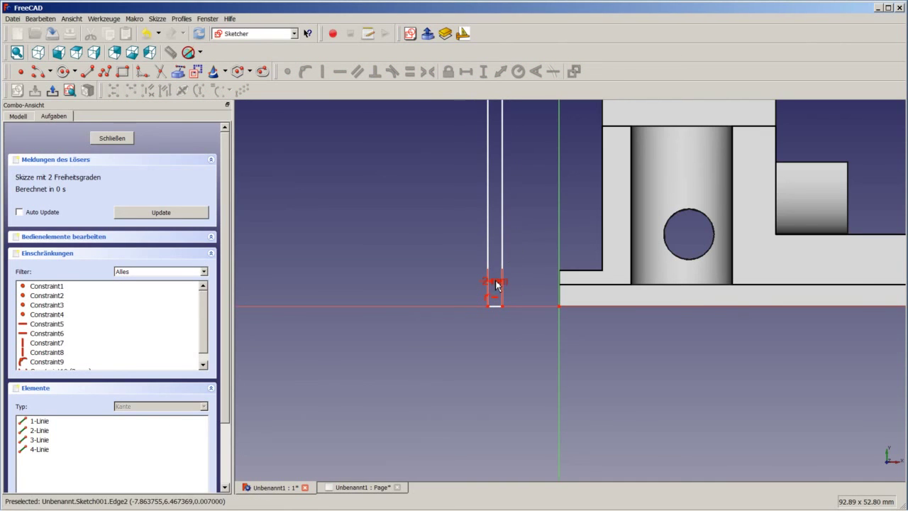
mouse_move(494, 281)
mouse_down()
mouse_move(485, 360)
mouse_move(456, 357)
mouse_up()
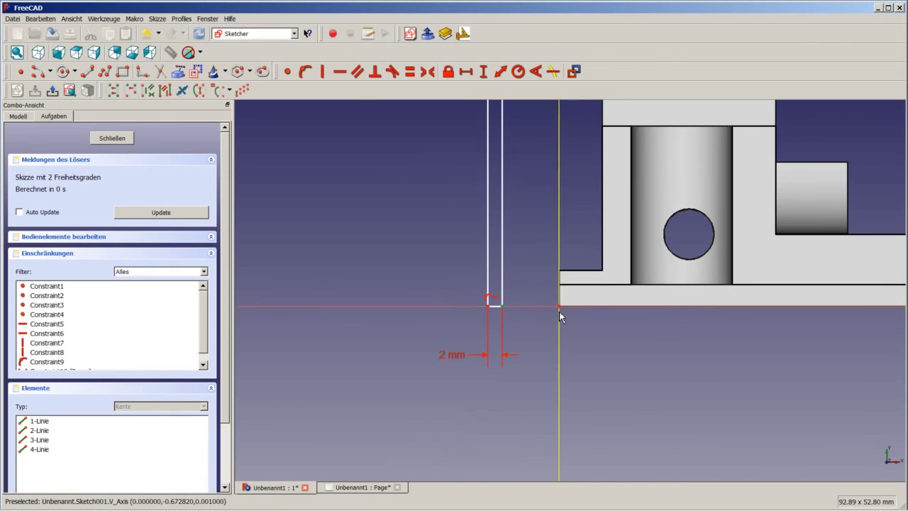
click(485, 152)
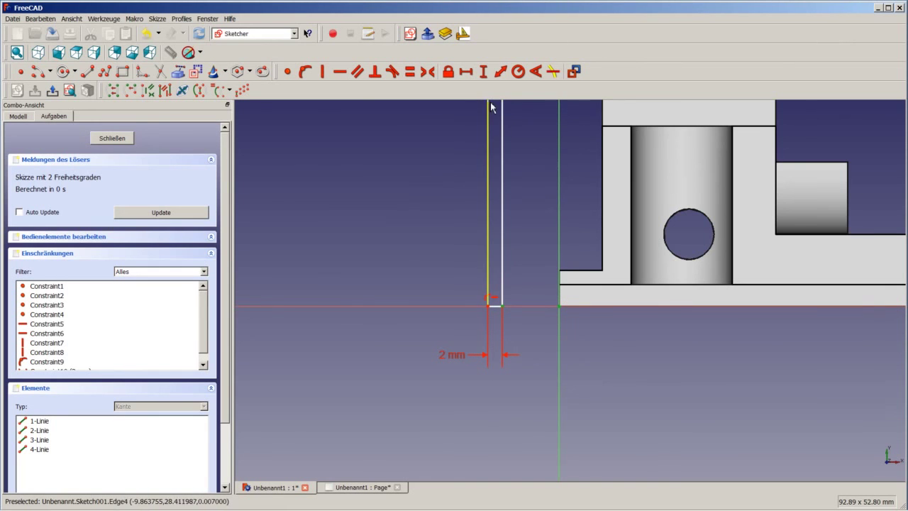
click(465, 71)
text(1)
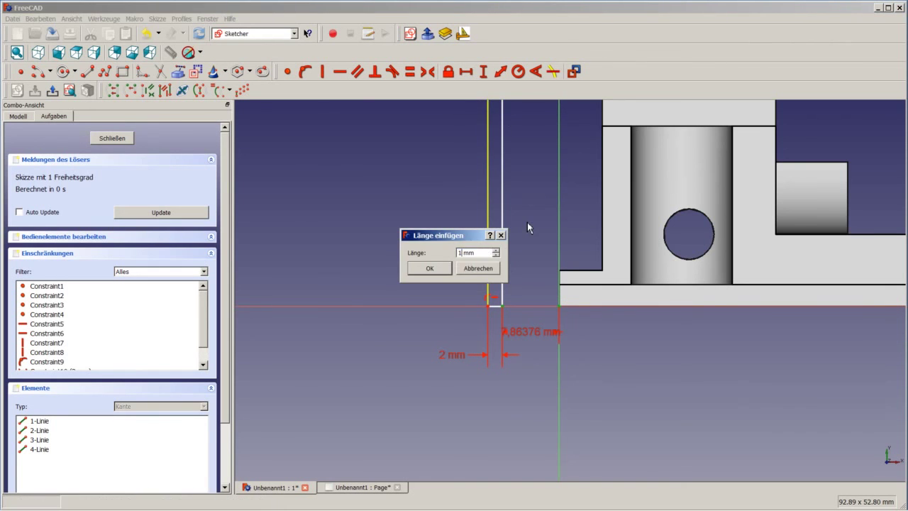
key(Return)
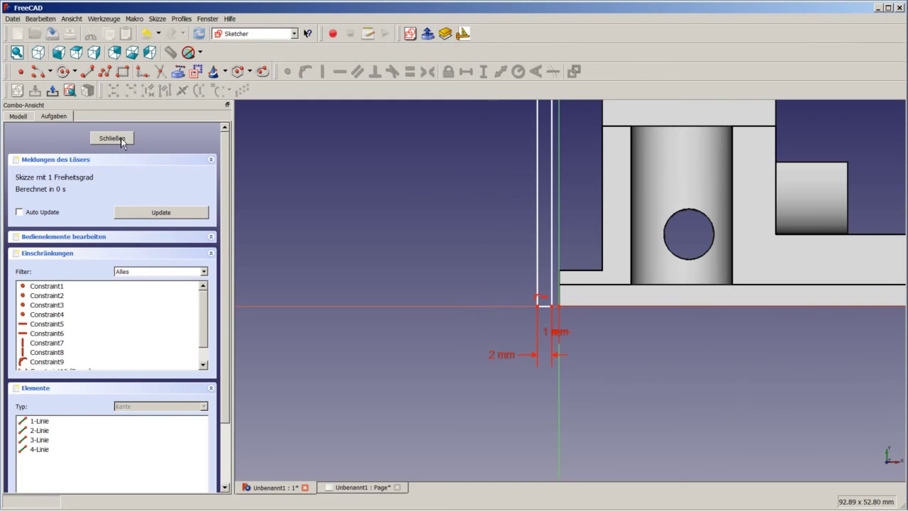
click(112, 138)
Pad Sketch001 in Part Design, symmetric to its plane.
scroll(475, 261, down, 2)
scroll(474, 259, down, 4)
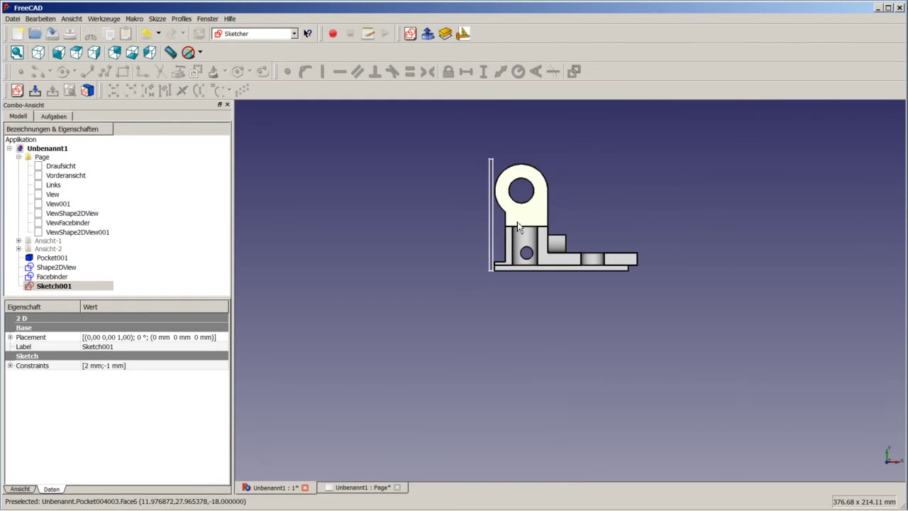
middle_drag(518, 225, 507, 231)
scroll(506, 231, up, 3)
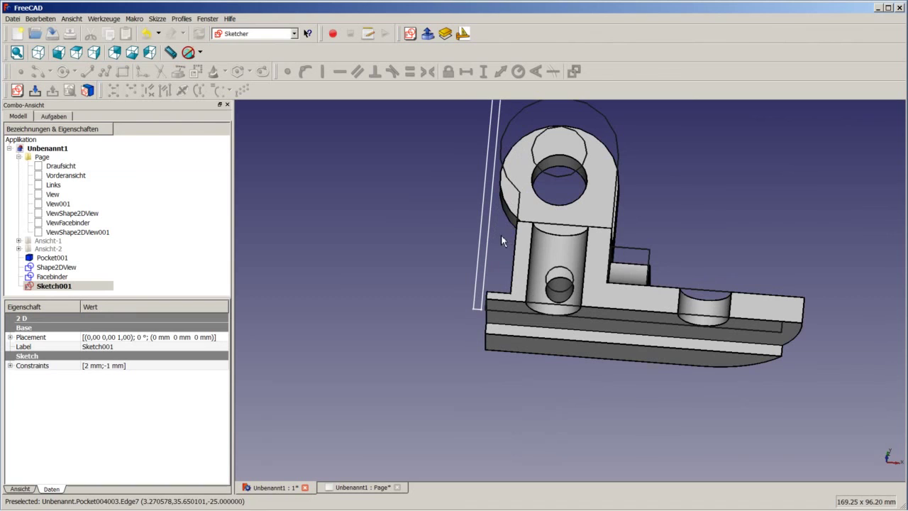
click(252, 34)
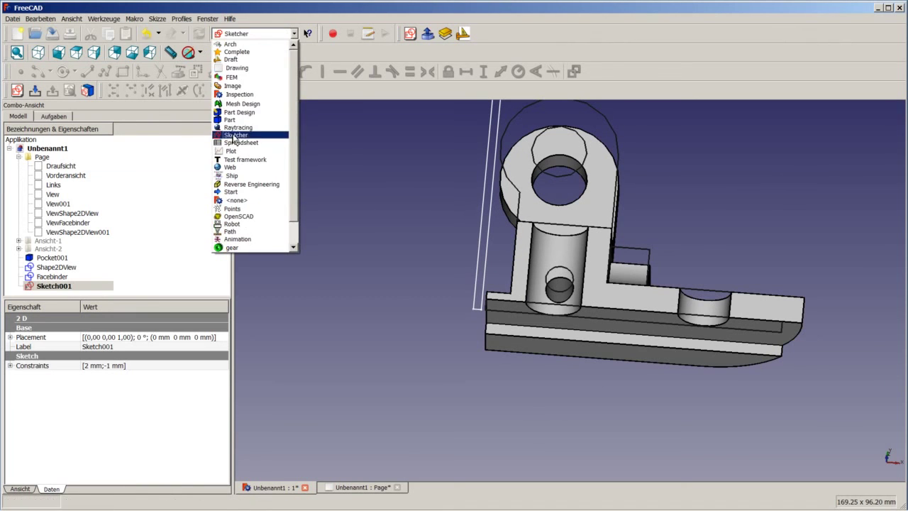
click(239, 112)
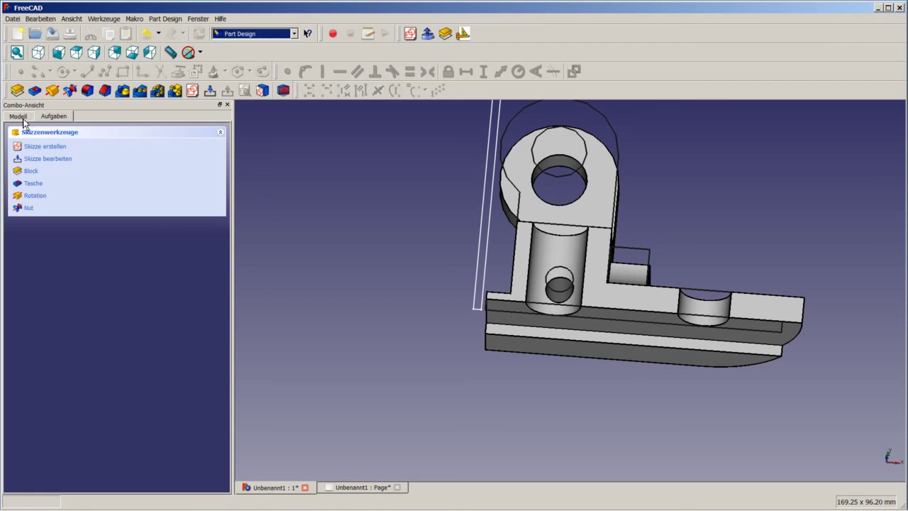
click(17, 90)
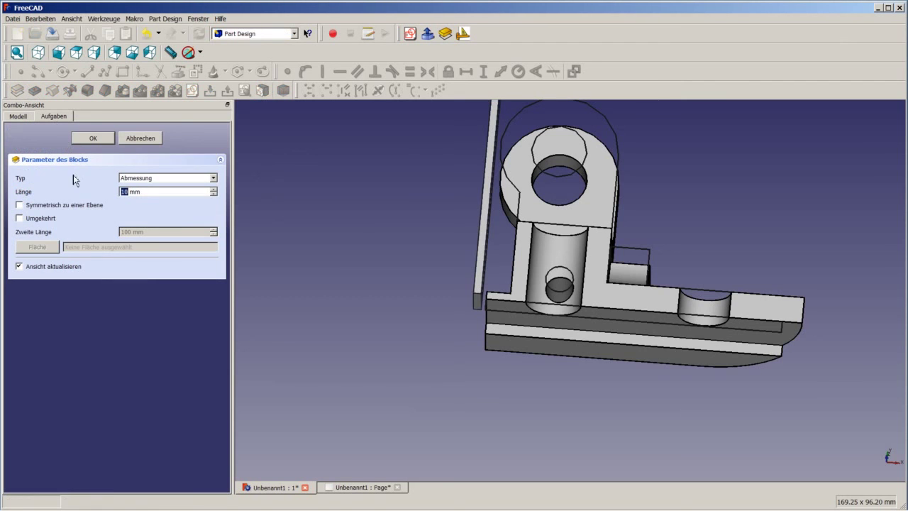
click(46, 206)
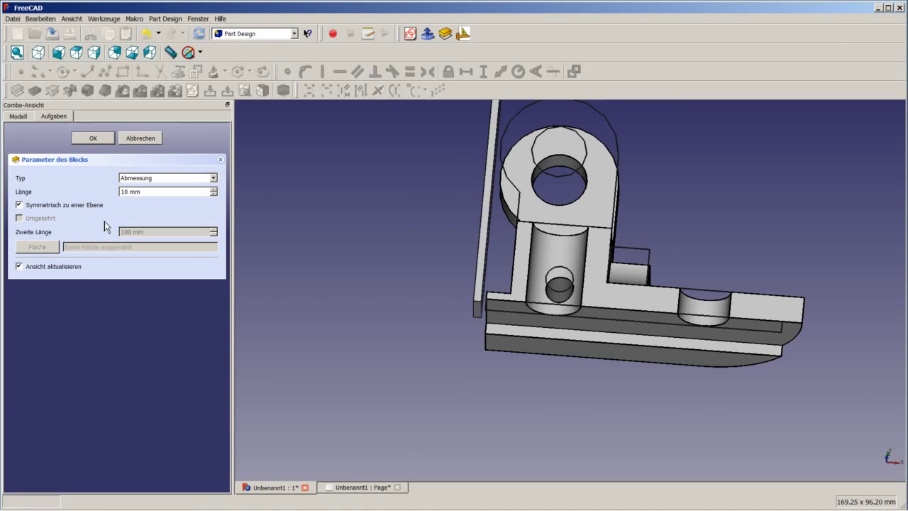
click(93, 138)
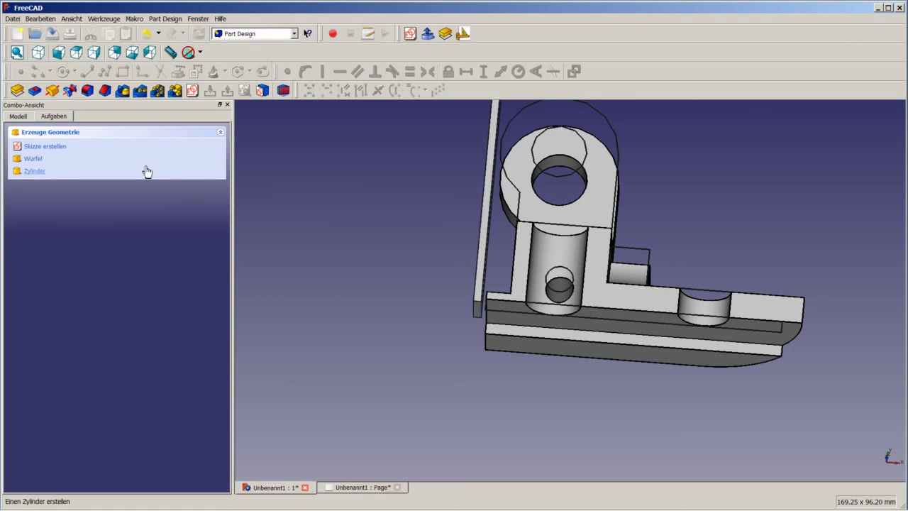
Select the new Pad in the Model tree.
click(27, 117)
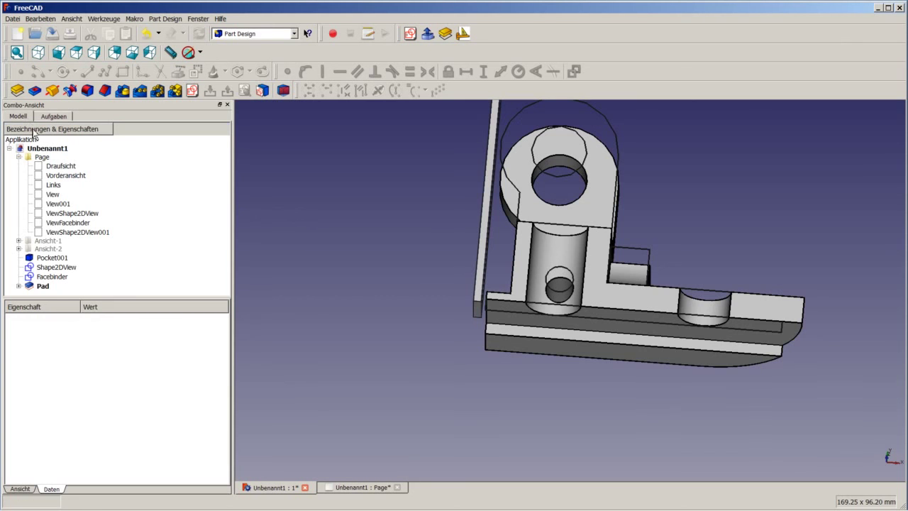
click(42, 288)
click(267, 35)
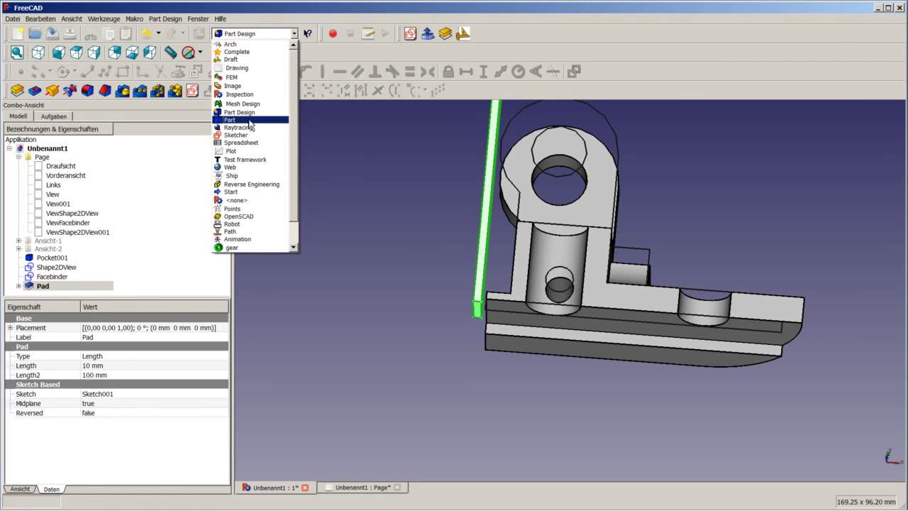
Make a Draft array of the Pad with Number Y 1, Number X 50 and X interval 2.01 mm.
click(233, 60)
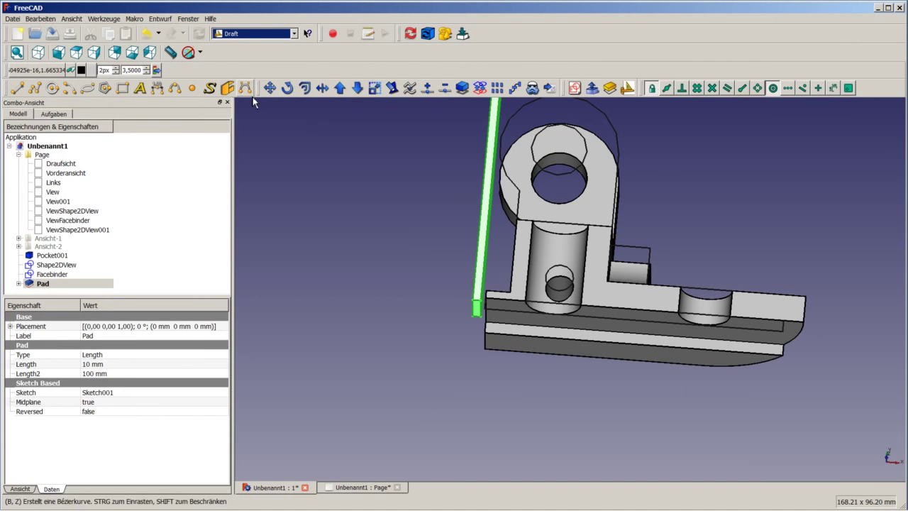
click(498, 91)
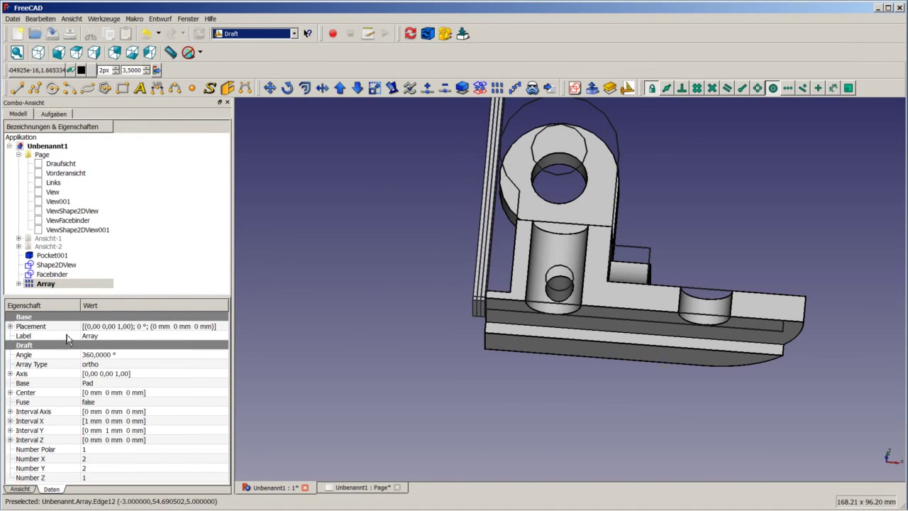
click(96, 468)
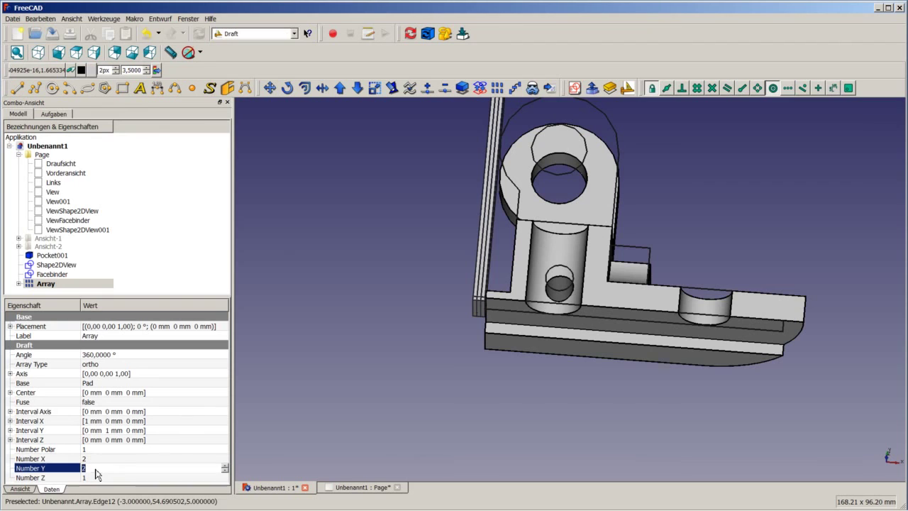
text(1)
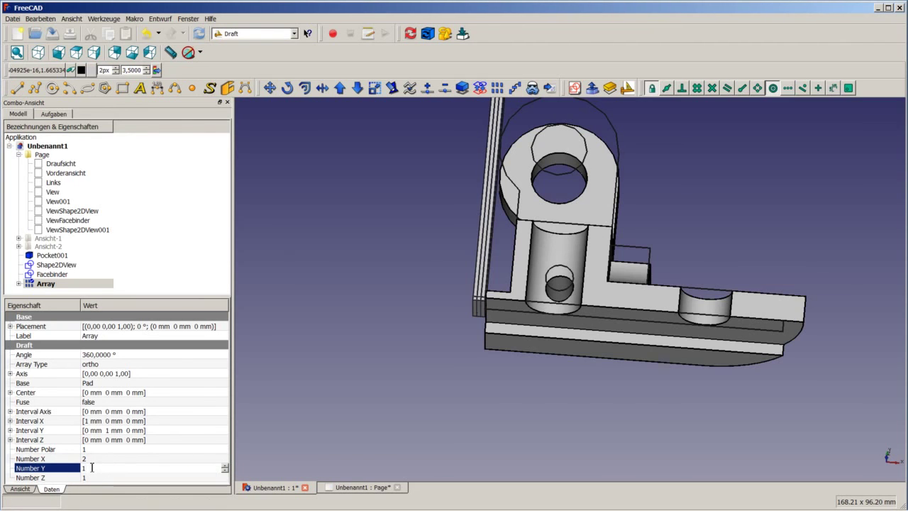
click(96, 458)
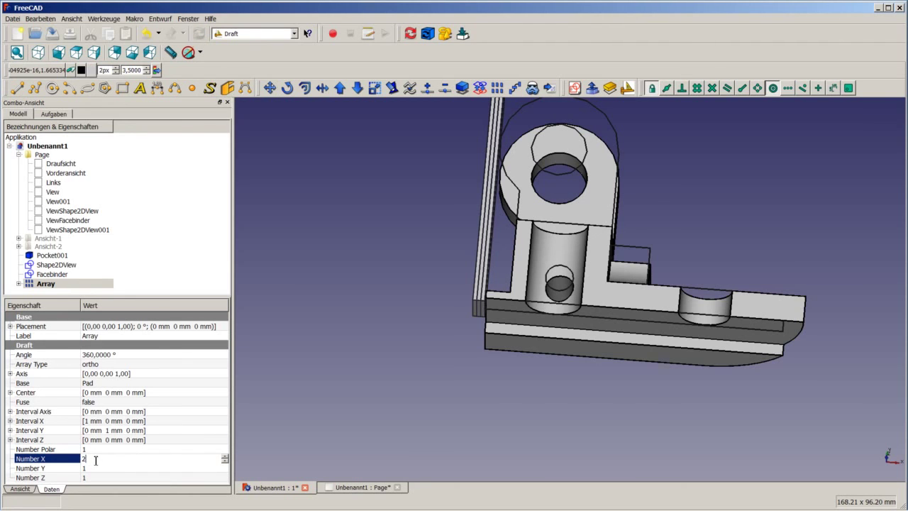
text(50)
click(9, 421)
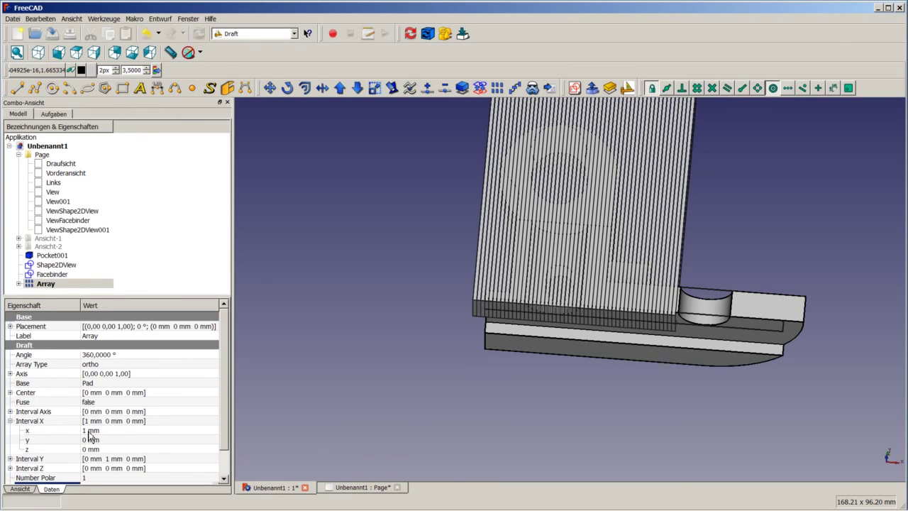
double_click(90, 430)
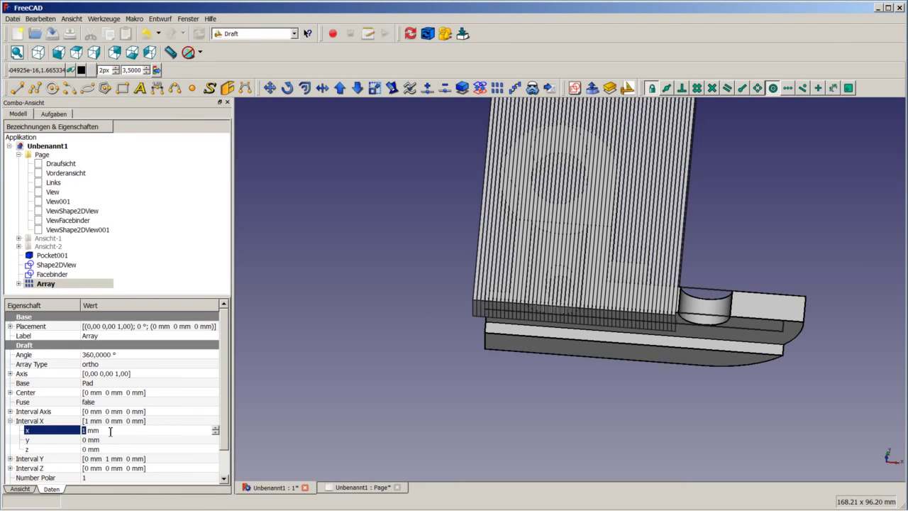
text(2)
click(440, 379)
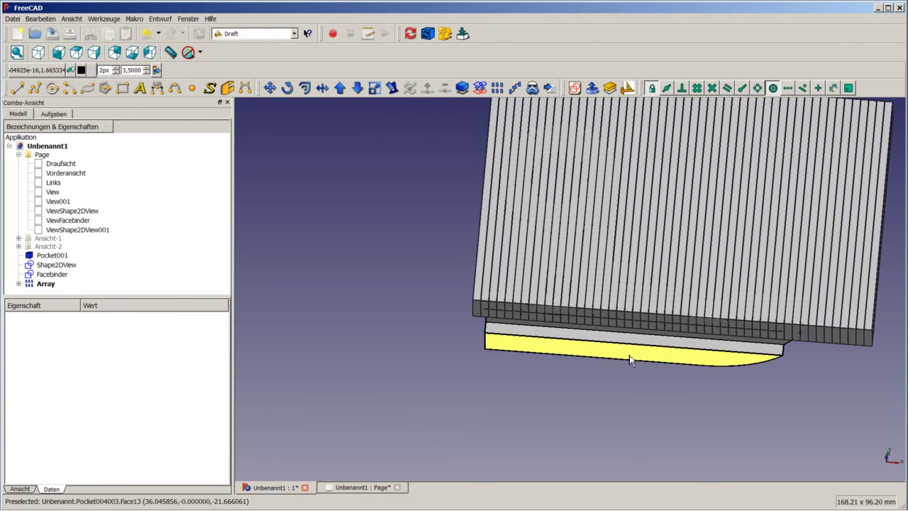
Select the Array and open its Placement settings.
scroll(610, 319, down, 3)
scroll(609, 312, up, 2)
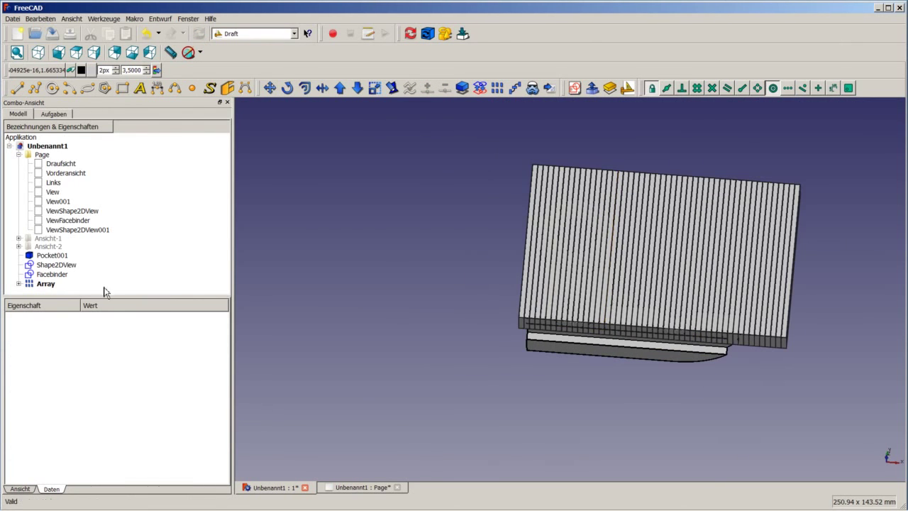
click(50, 284)
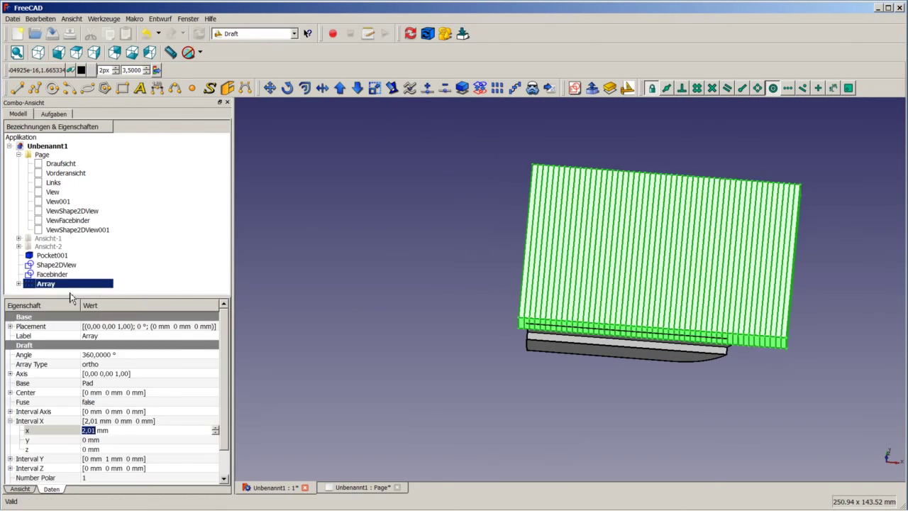
click(166, 326)
click(218, 326)
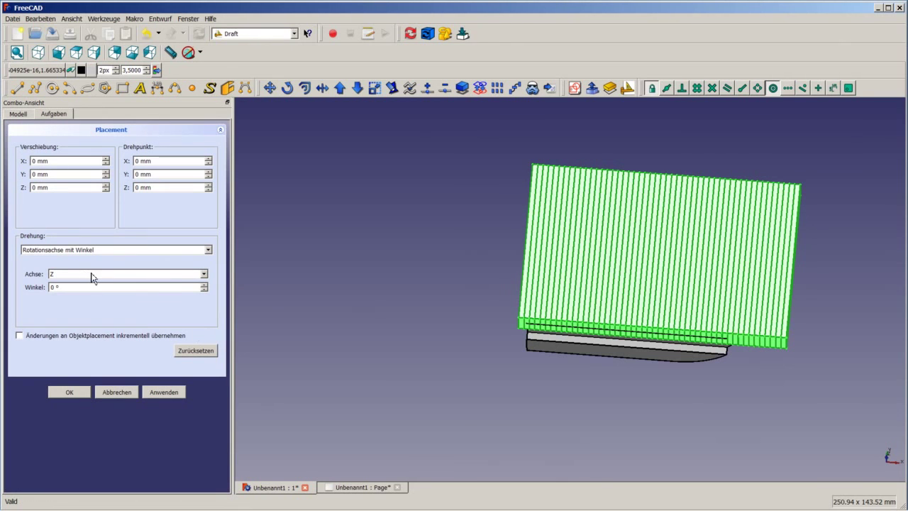
Rotate the Array incrementally by -20° about the Z axis.
click(74, 336)
drag(68, 286, 39, 286)
text(-20)
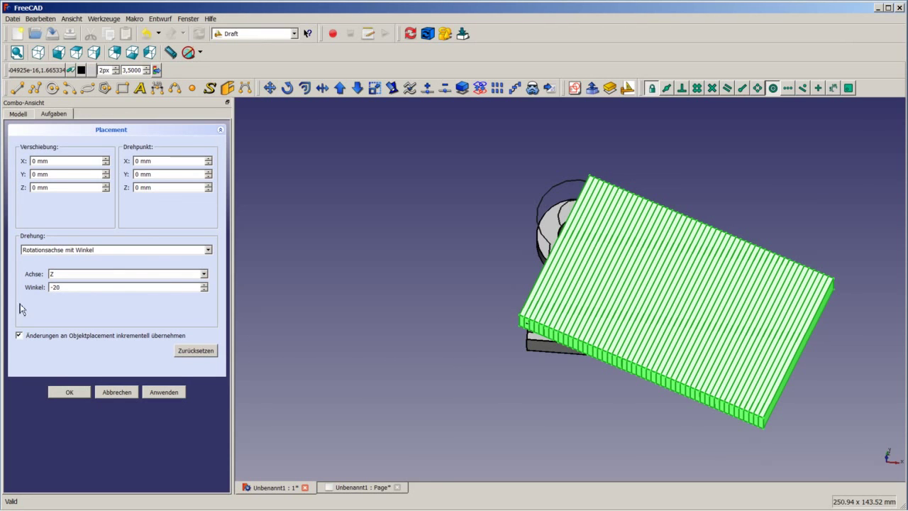
click(69, 392)
click(308, 254)
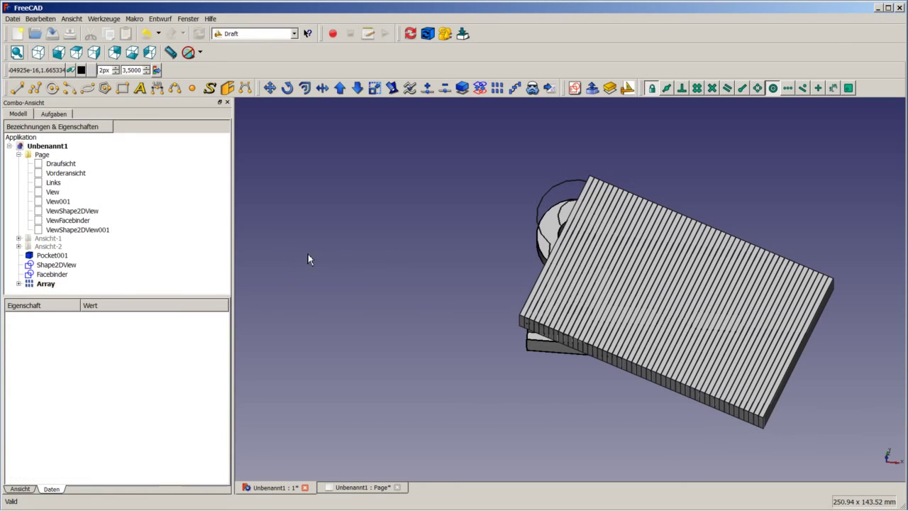
Select Facebinder and Array together and switch to the Part workbench.
click(50, 275)
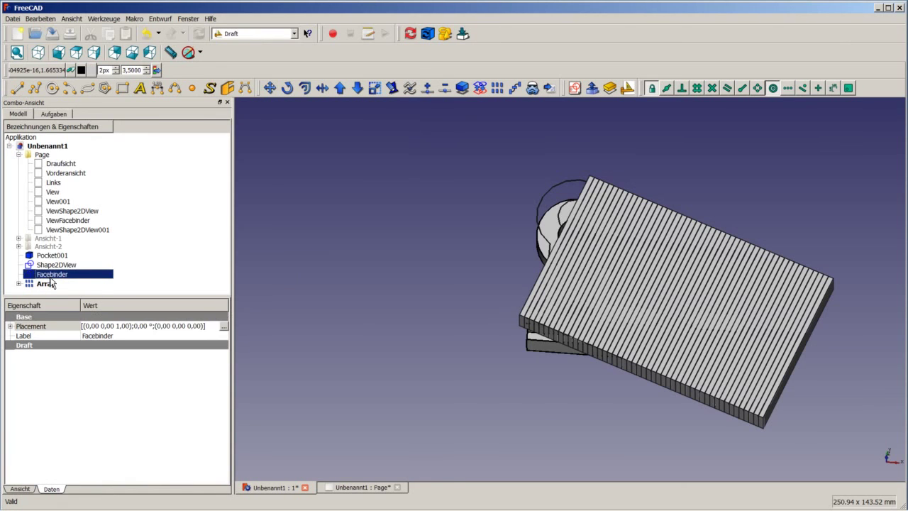
ctrl+click(50, 285)
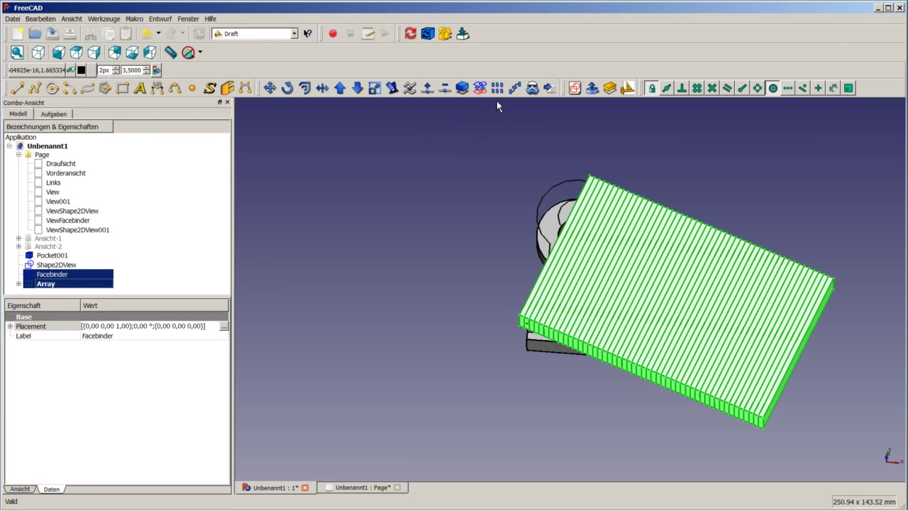
click(259, 34)
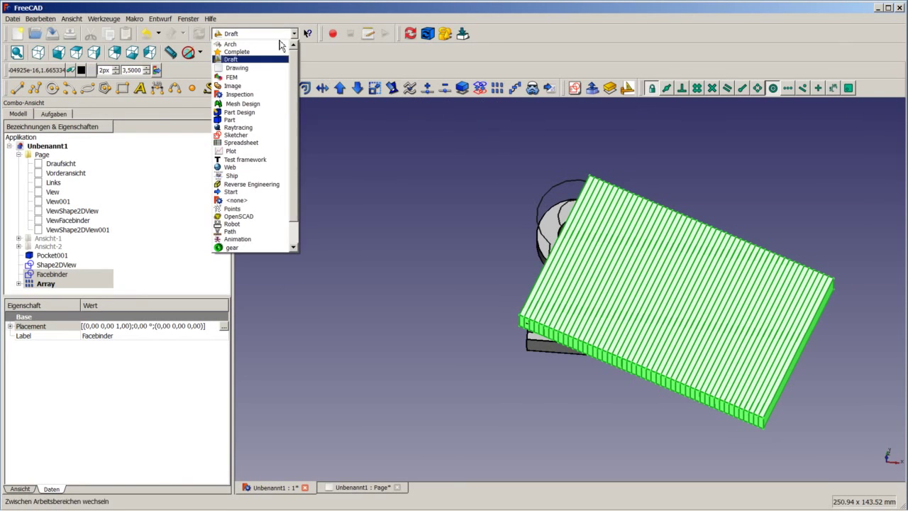
click(261, 119)
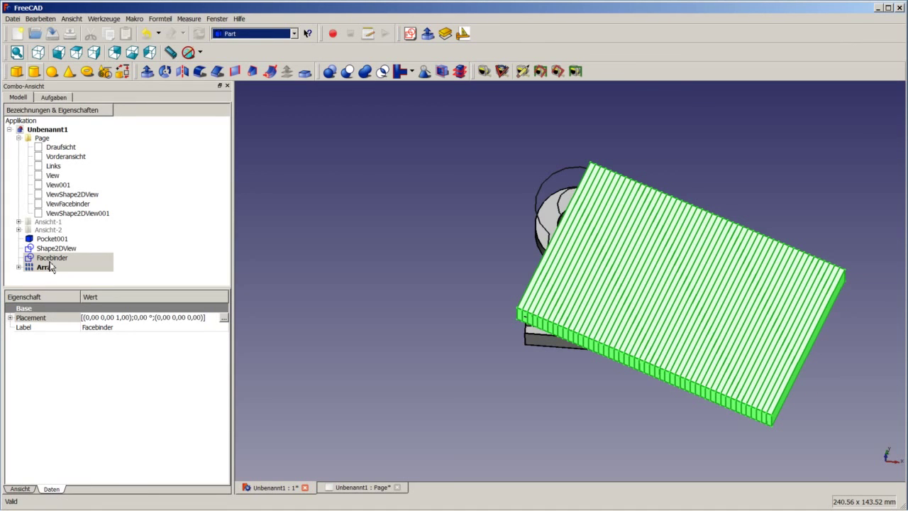
Intersect Facebinder with the Array into a Common solid and select the Common.
click(382, 72)
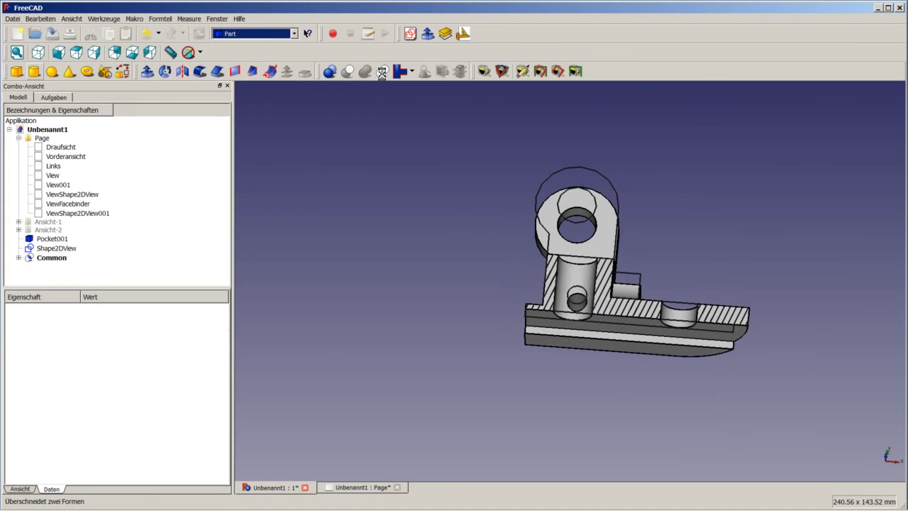
scroll(571, 288, up, 5)
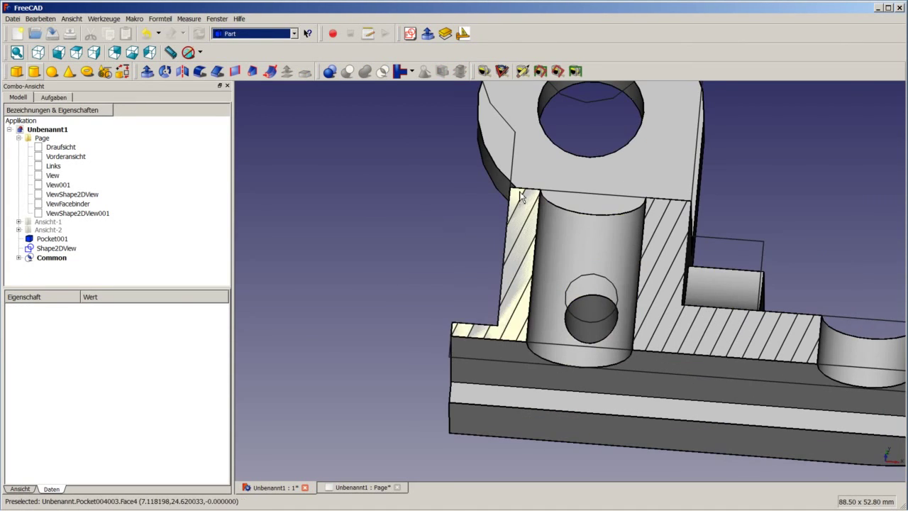
scroll(420, 349, up, 5)
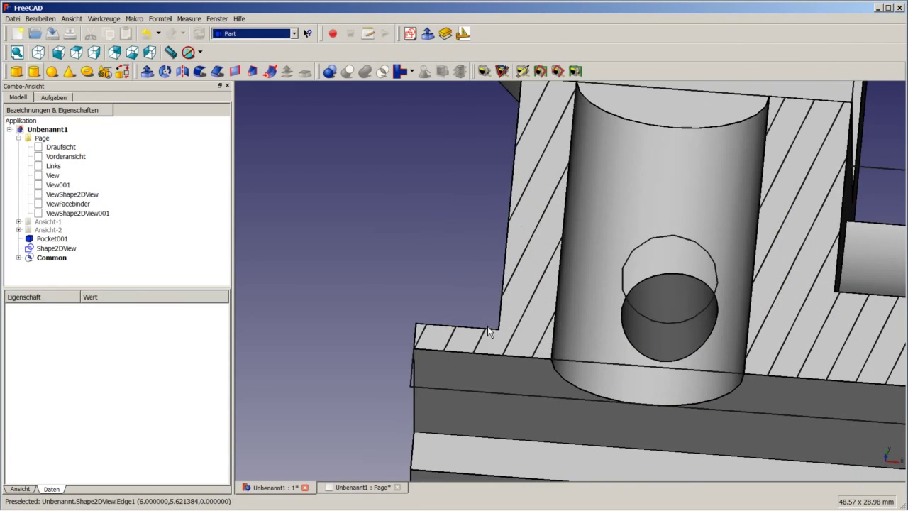
scroll(356, 354, up, 3)
scroll(347, 402, up, 2)
scroll(352, 381, up, 2)
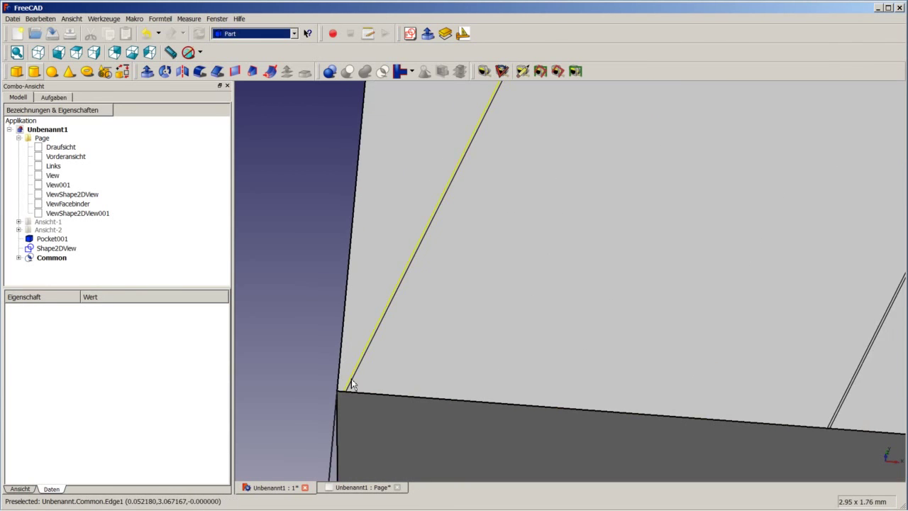
scroll(340, 415, up, 1)
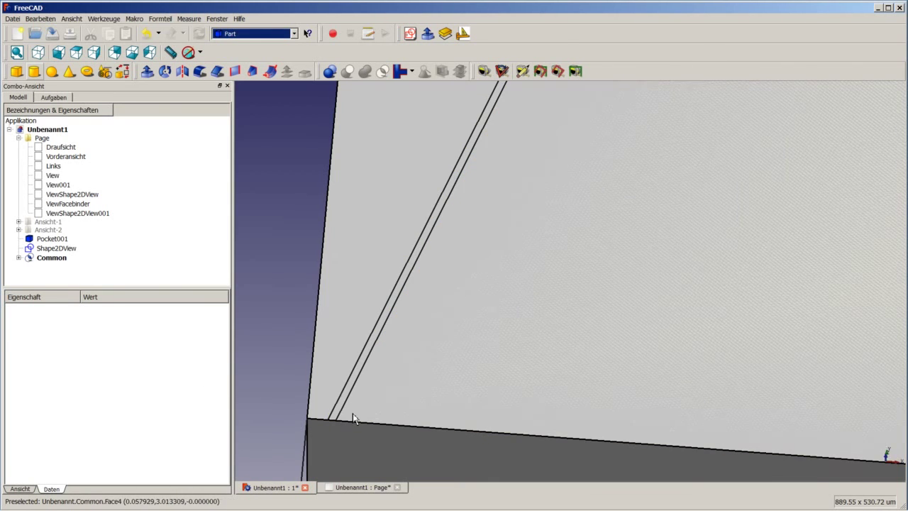
scroll(354, 412, down, 1)
scroll(355, 406, down, 1)
scroll(499, 341, down, 2)
scroll(499, 341, down, 2)
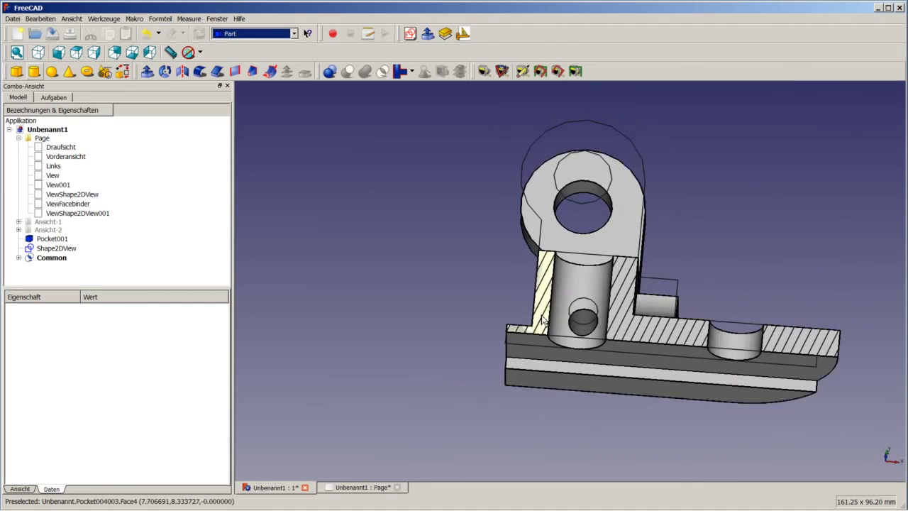
scroll(637, 306, down, 1)
scroll(637, 302, up, 3)
scroll(611, 313, down, 1)
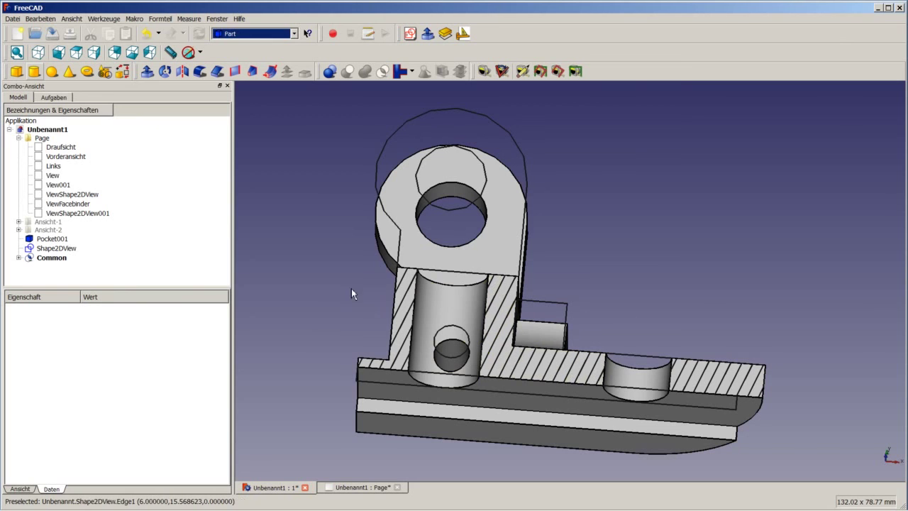
click(43, 261)
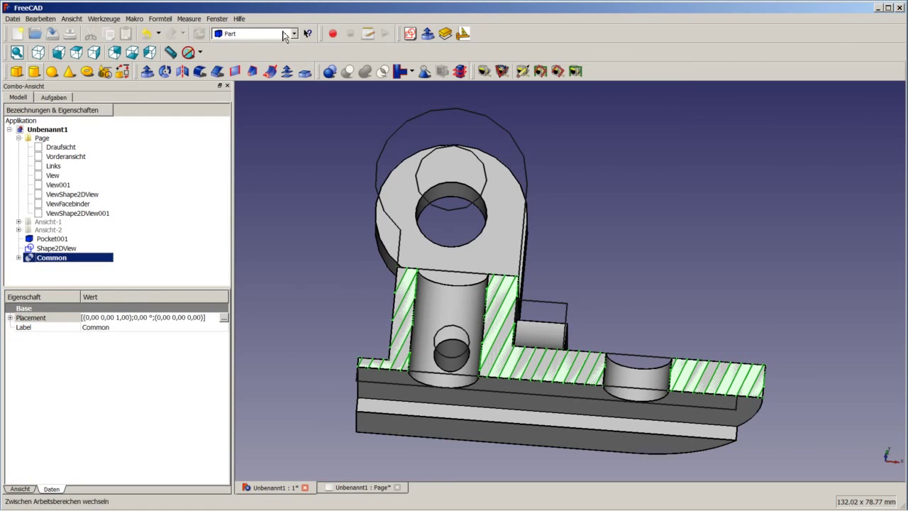
Add a ViewCommon of the Common solid to the Page in the Drawing workbench and show the A3 sheet.
ctrl+click(42, 139)
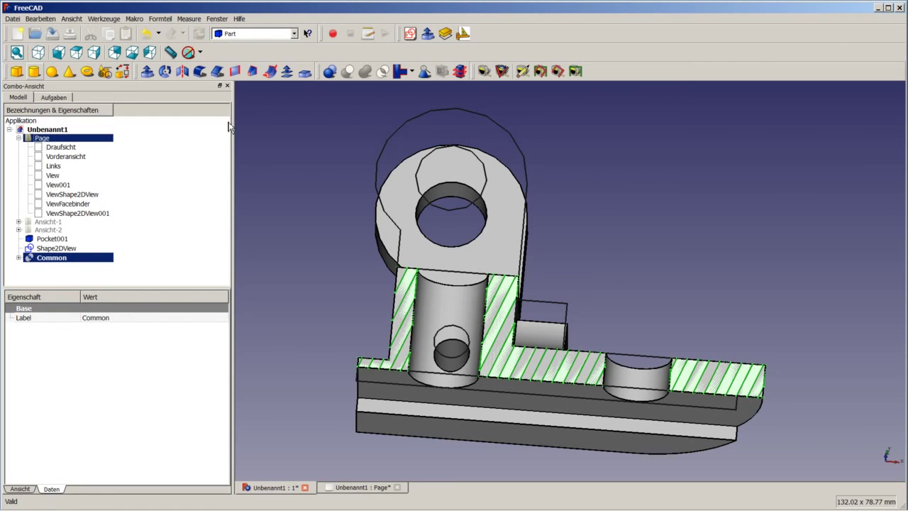
click(257, 34)
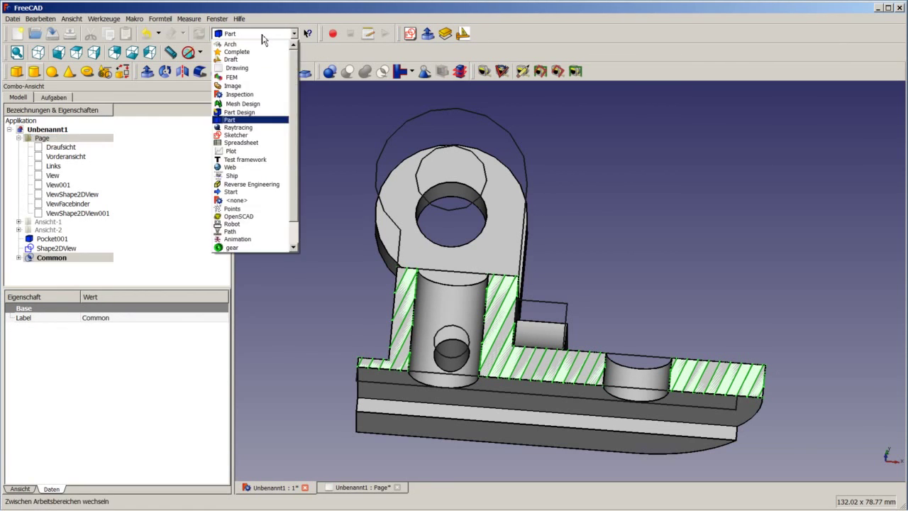
click(239, 69)
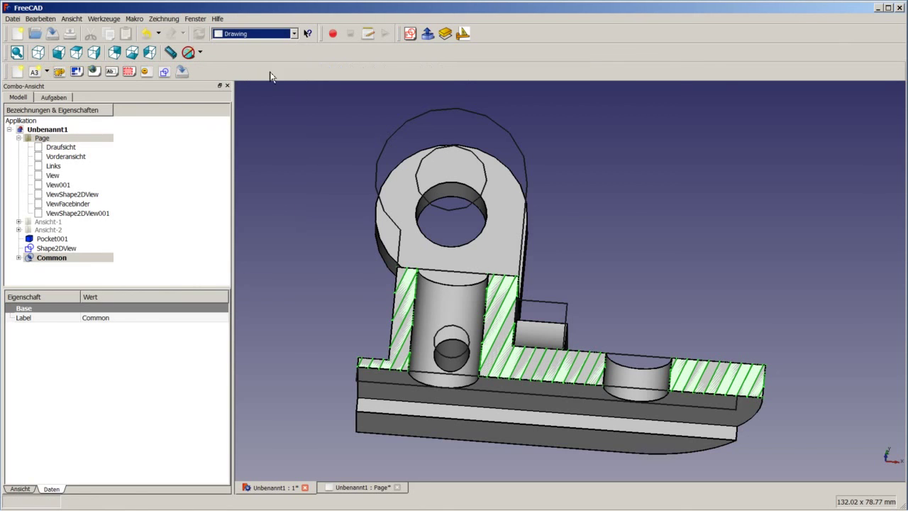
click(165, 72)
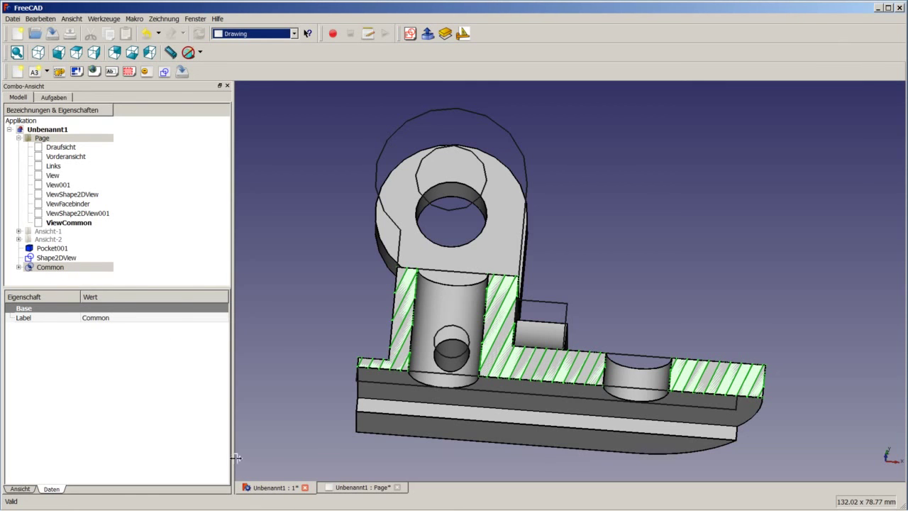
click(339, 489)
Check the existing section view's placement, then select the new ViewCommon view.
scroll(618, 308, down, 1)
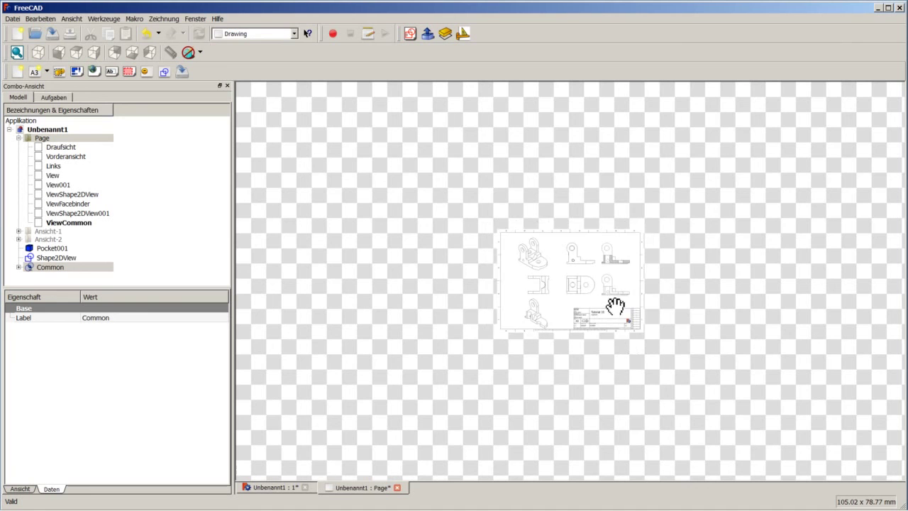
scroll(663, 285, up, 3)
scroll(663, 285, up, 3)
scroll(714, 300, up, 3)
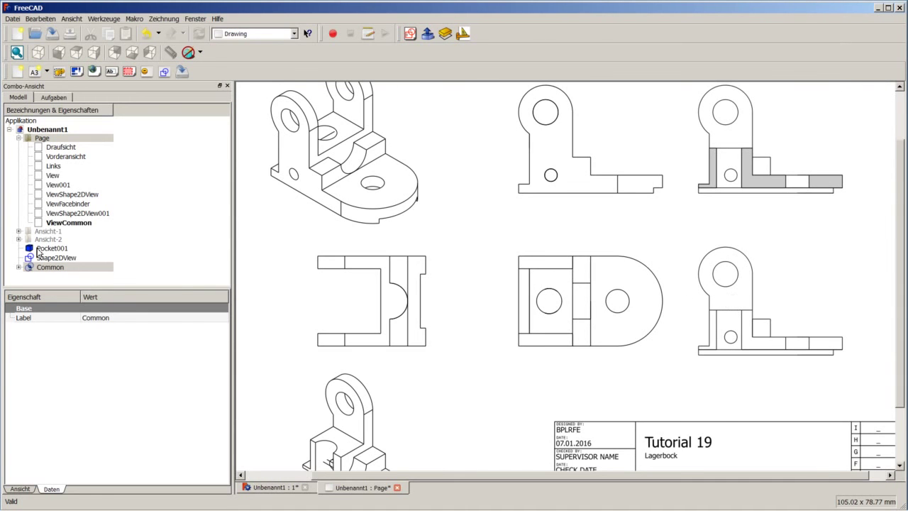
click(61, 215)
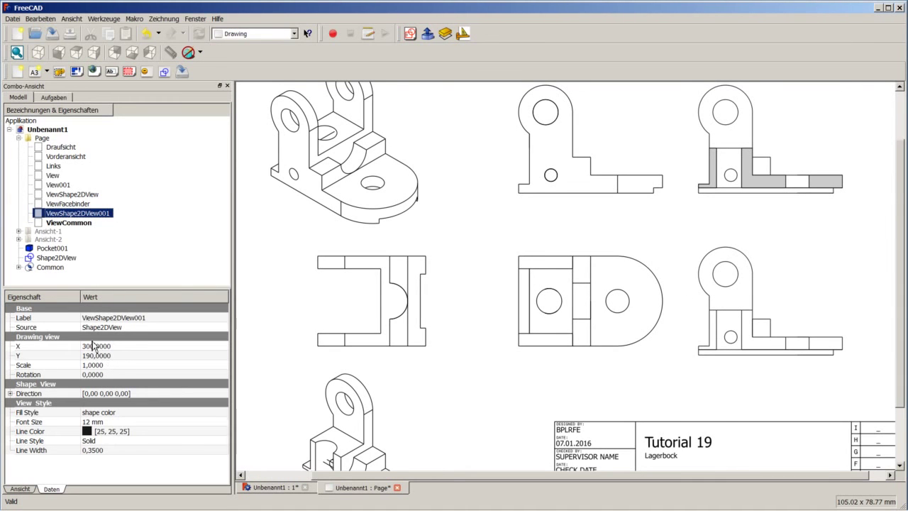
click(71, 224)
Set ViewCommon's X to 300, Y to 190 and Scale to 1.
click(119, 346)
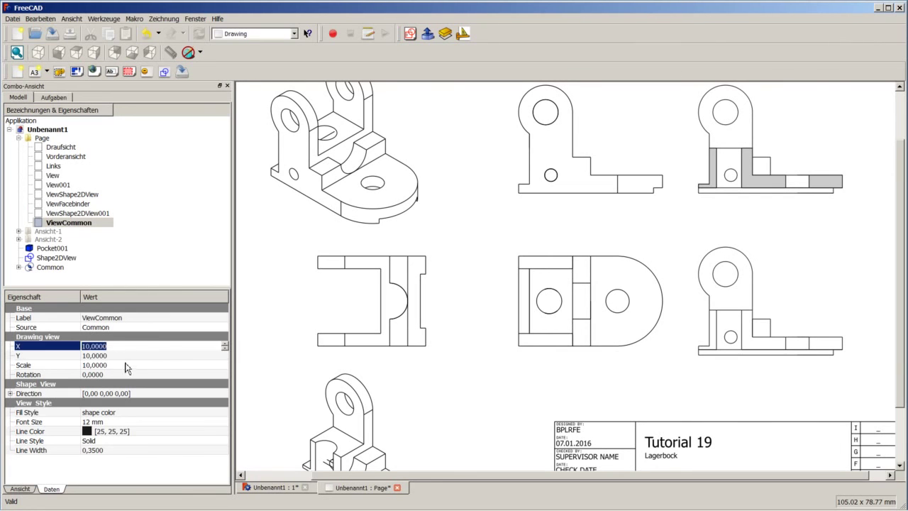
text(300)
key(Tab)
text(190)
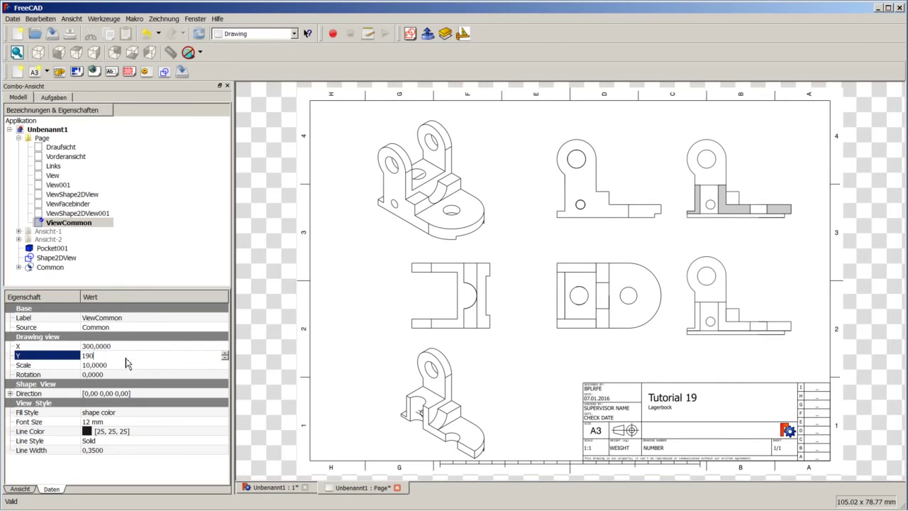
key(Tab)
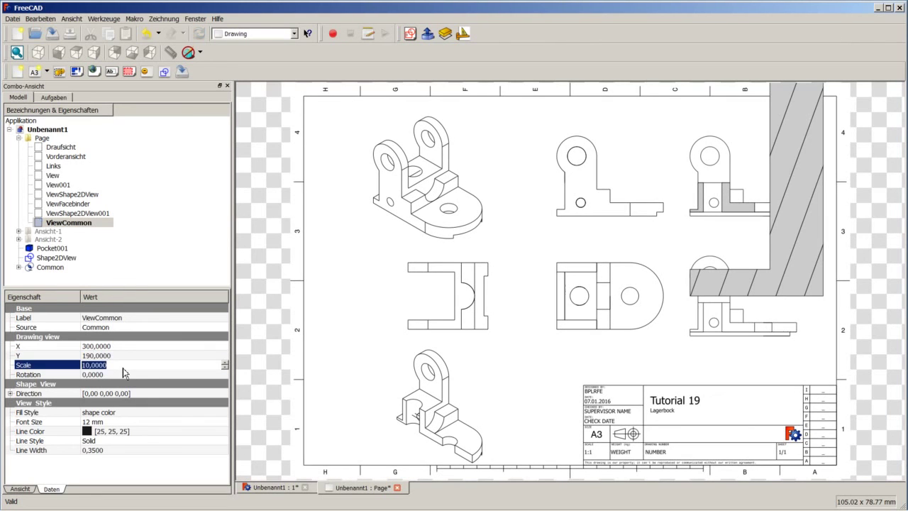
text(1)
key(Return)
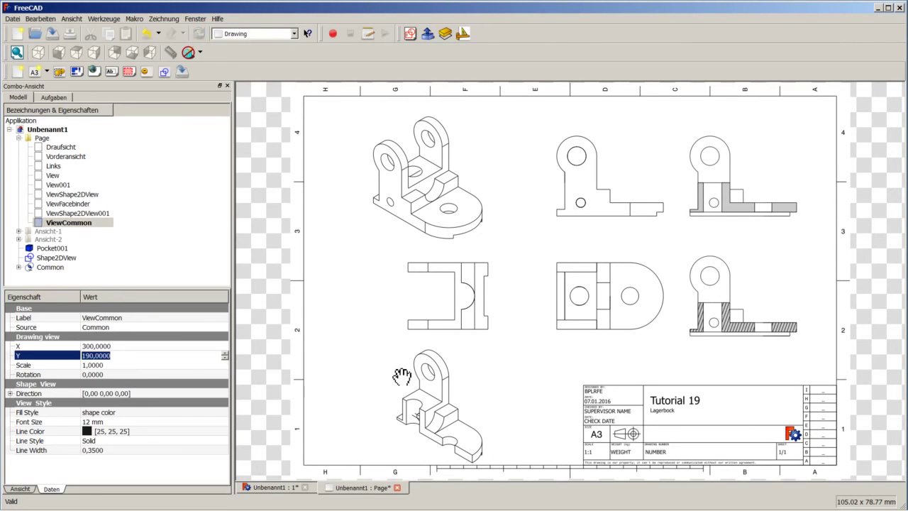
Apply the new placement and select ViewCommon's Fill Style property.
scroll(729, 350, up, 2)
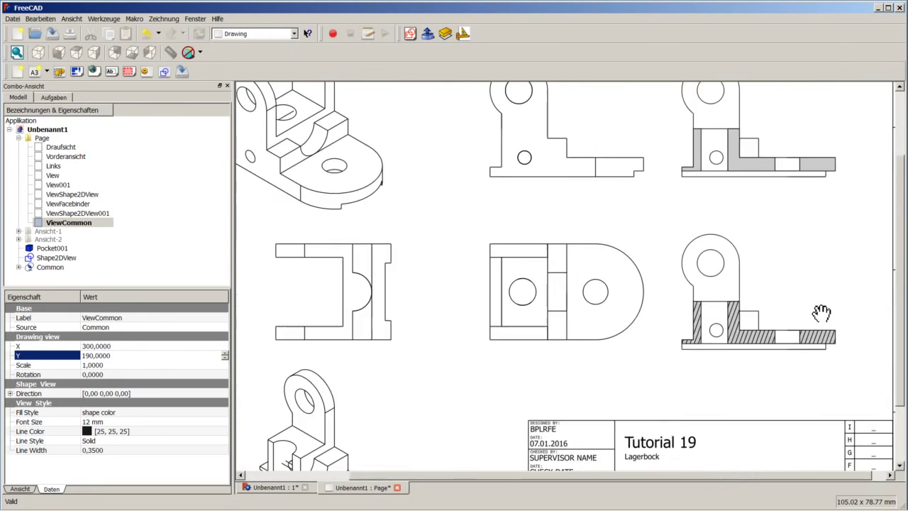
scroll(820, 253, up, 2)
scroll(831, 351, up, 2)
scroll(851, 368, up, 2)
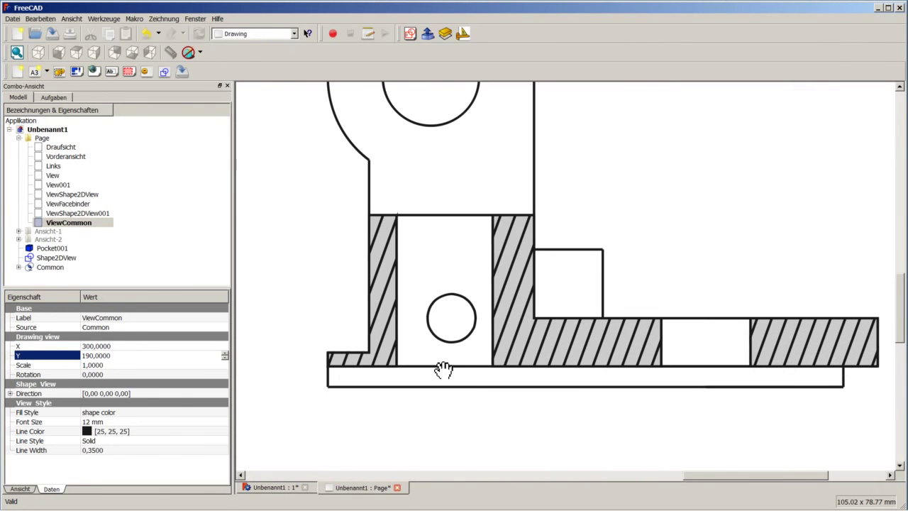
click(376, 366)
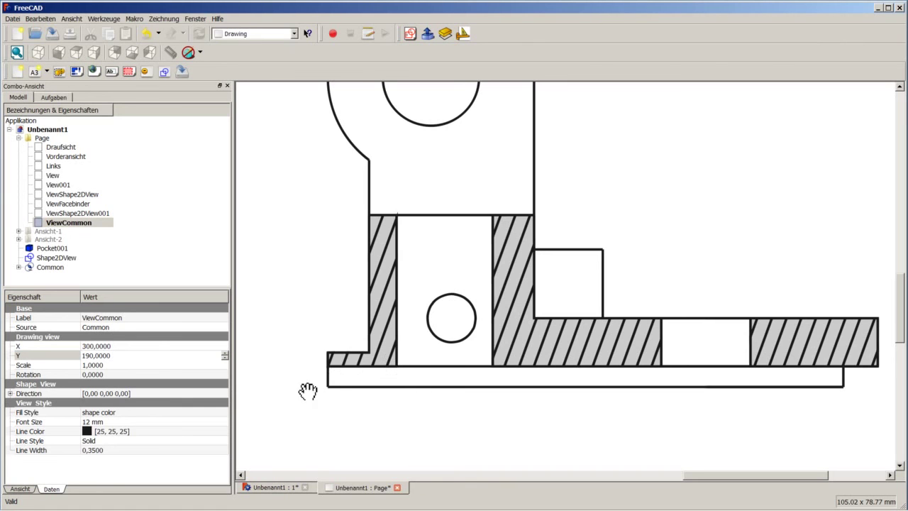
click(125, 414)
Switch ViewCommon's Fill Style from shape color to simple, leaving only diagonal hatch lines.
click(125, 414)
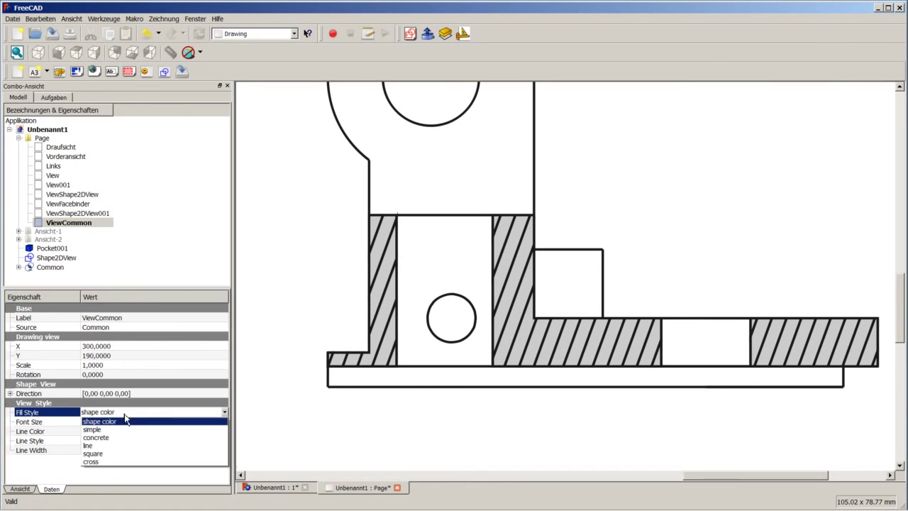
scroll(273, 436, down, 5)
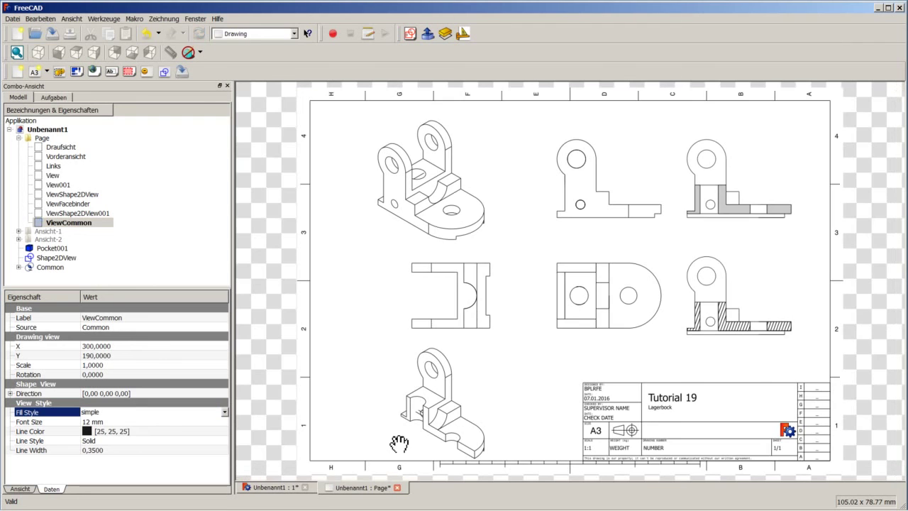
scroll(796, 305, up, 5)
scroll(851, 347, up, 2)
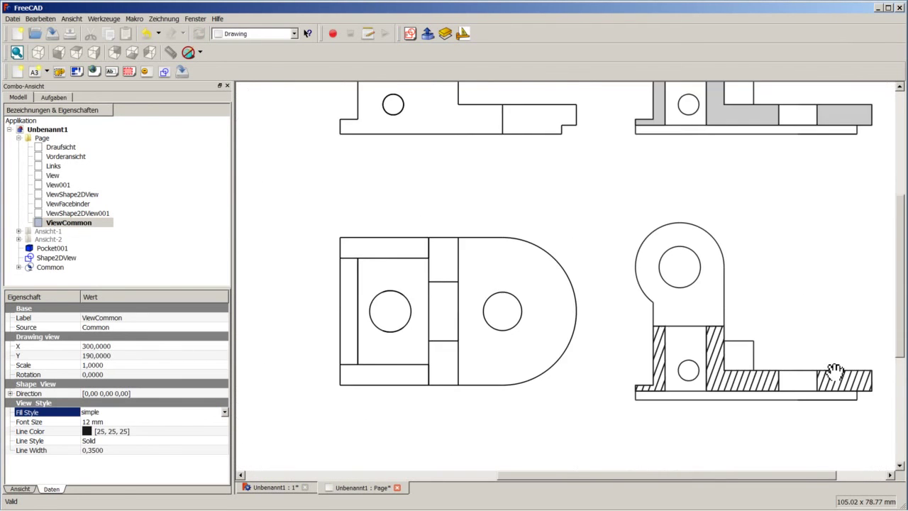
scroll(807, 385, up, 2)
scroll(689, 405, up, 2)
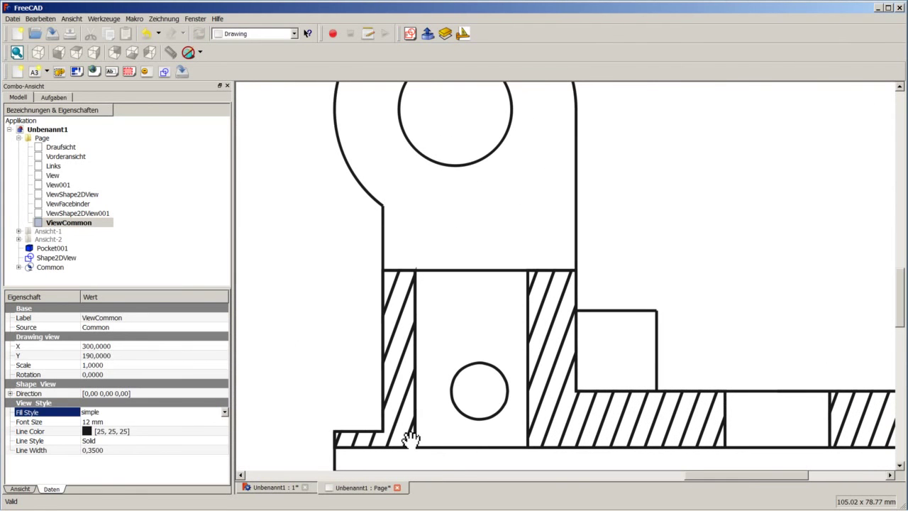
scroll(437, 425, up, 1)
scroll(523, 391, down, 2)
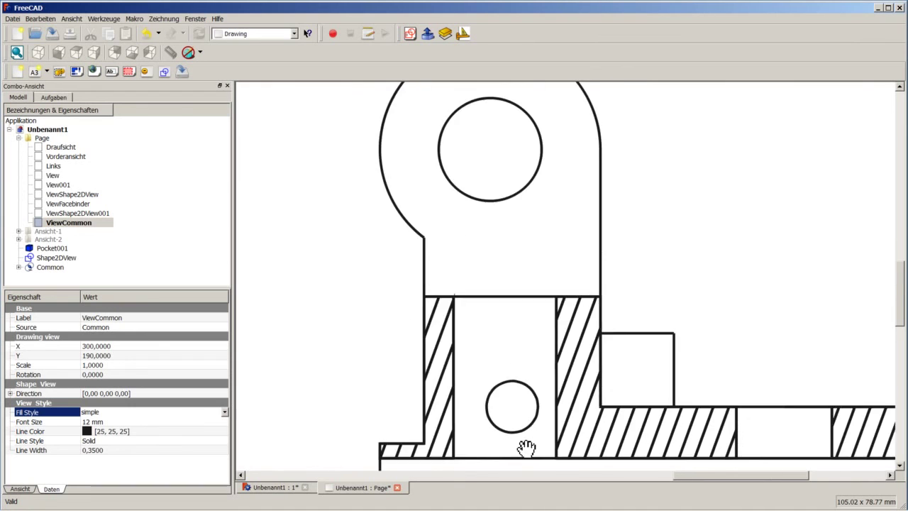
scroll(523, 391, down, 2)
scroll(560, 418, down, 2)
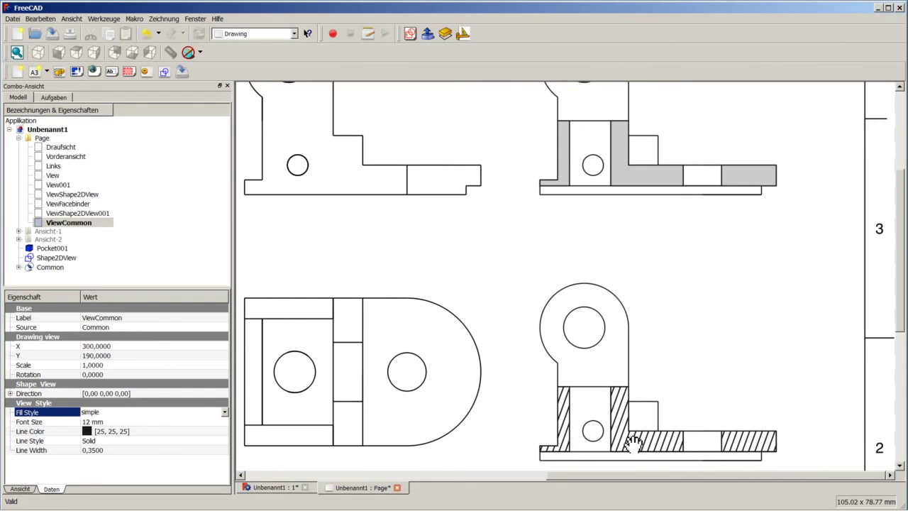
scroll(540, 420, up, 1)
scroll(541, 420, down, 2)
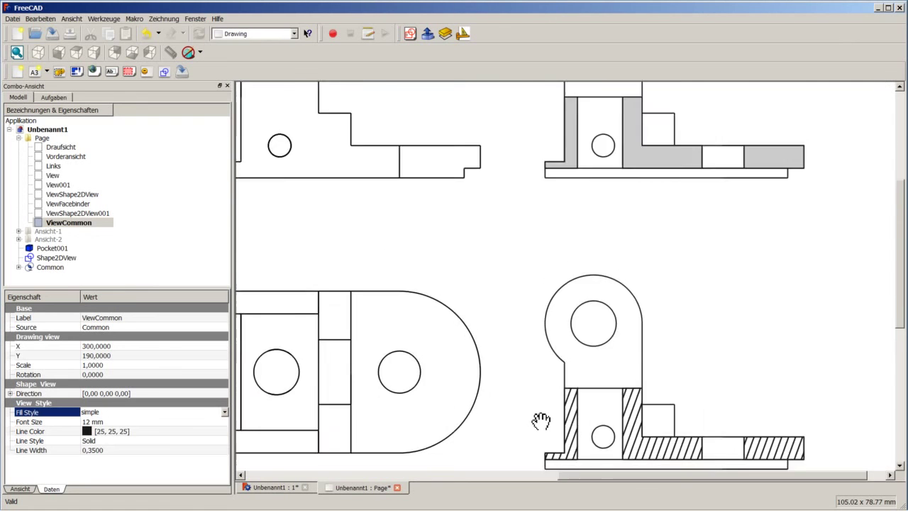
scroll(544, 362, down, 2)
scroll(547, 363, down, 2)
scroll(778, 424, up, 1)
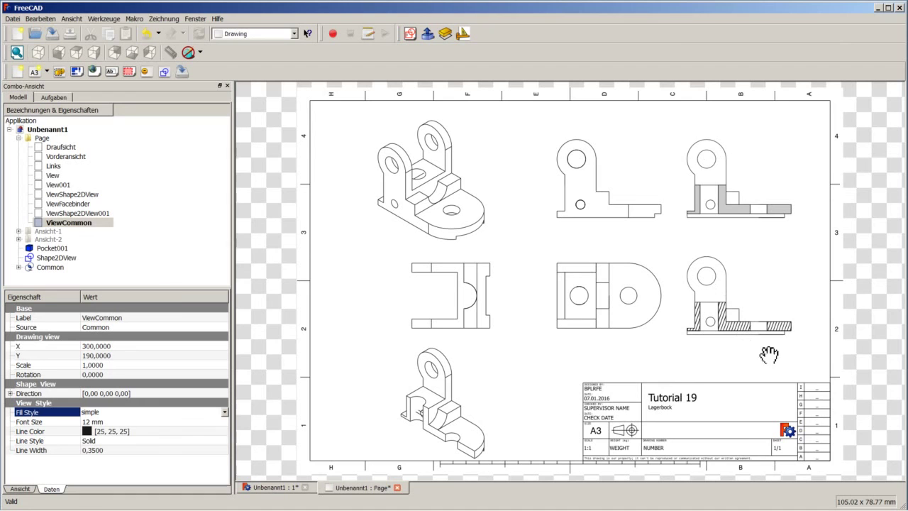
click(828, 417)
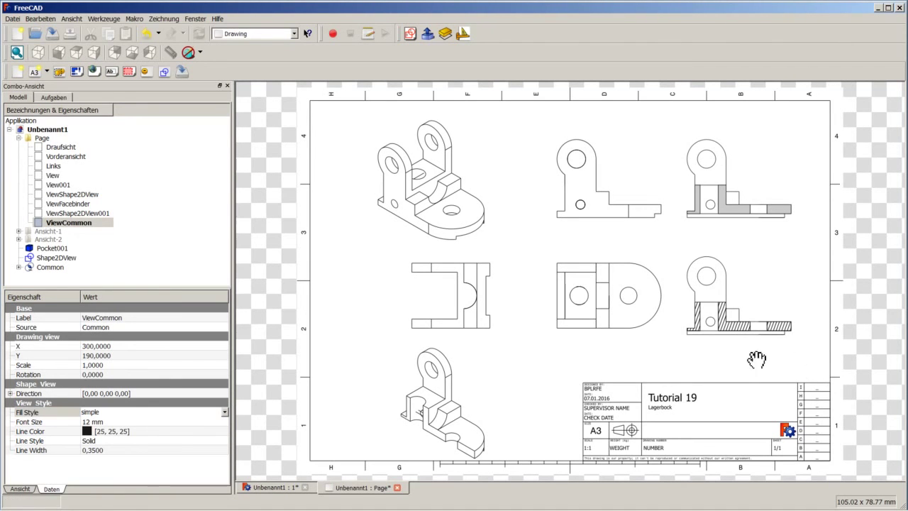
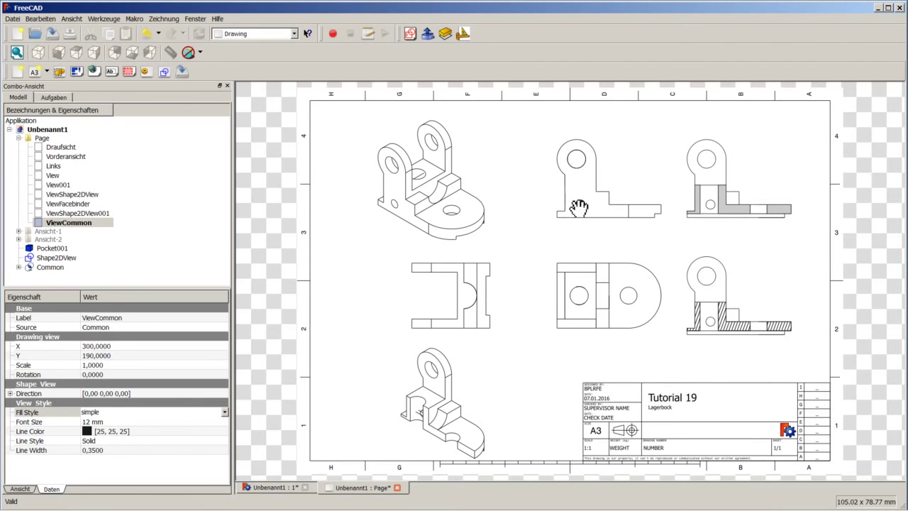
Delete the Vorderansicht view from the drawing page.
click(74, 148)
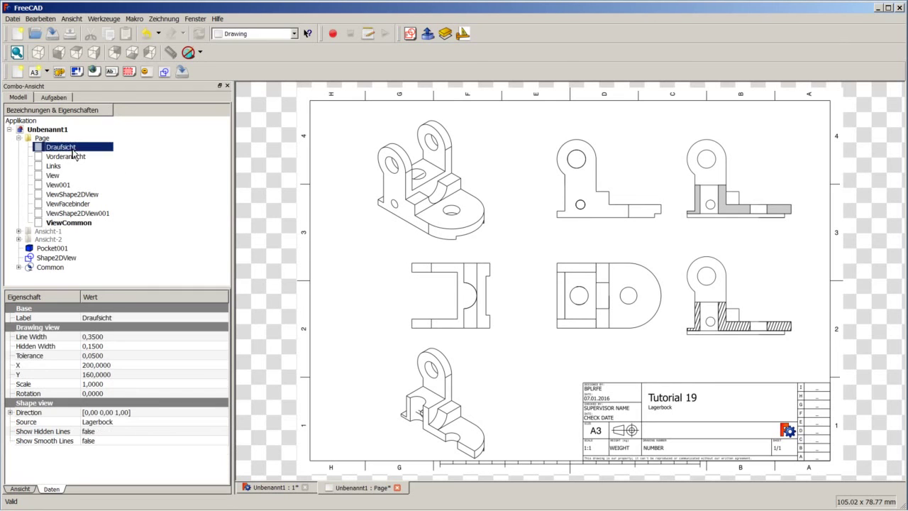
click(67, 157)
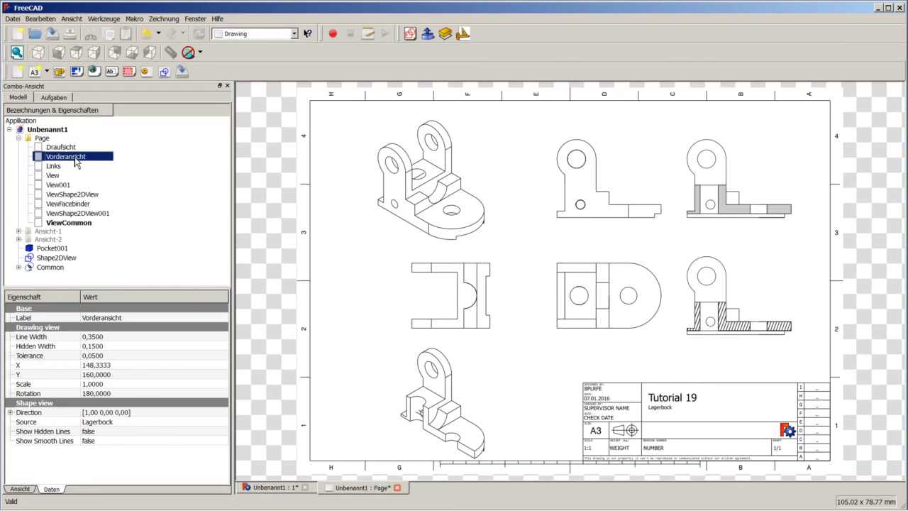
right_click(78, 162)
click(98, 270)
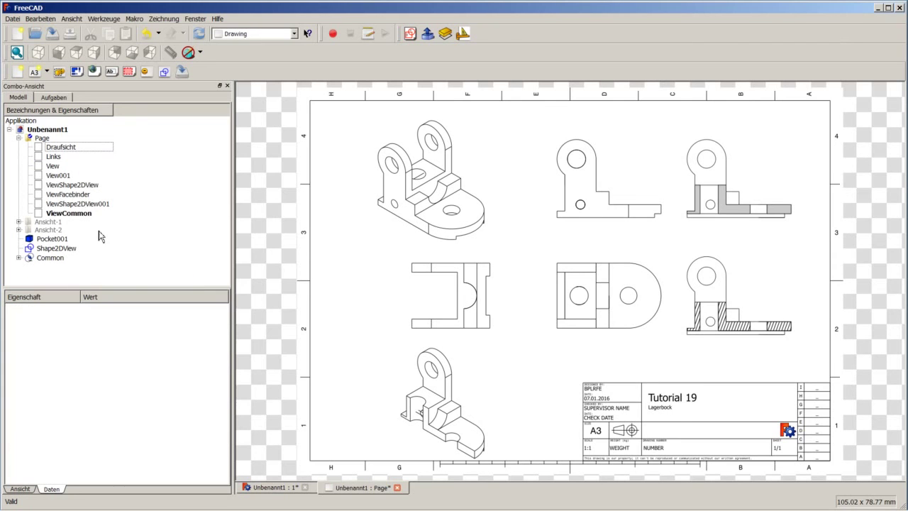
Delete the views View, ViewShape2DView and ViewCommon together from the page.
click(52, 167)
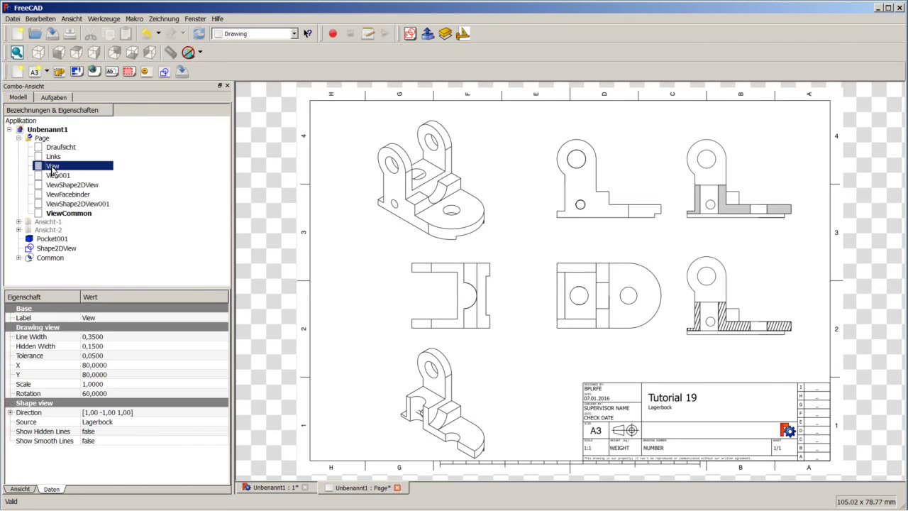
shift+click(58, 214)
right_click(58, 216)
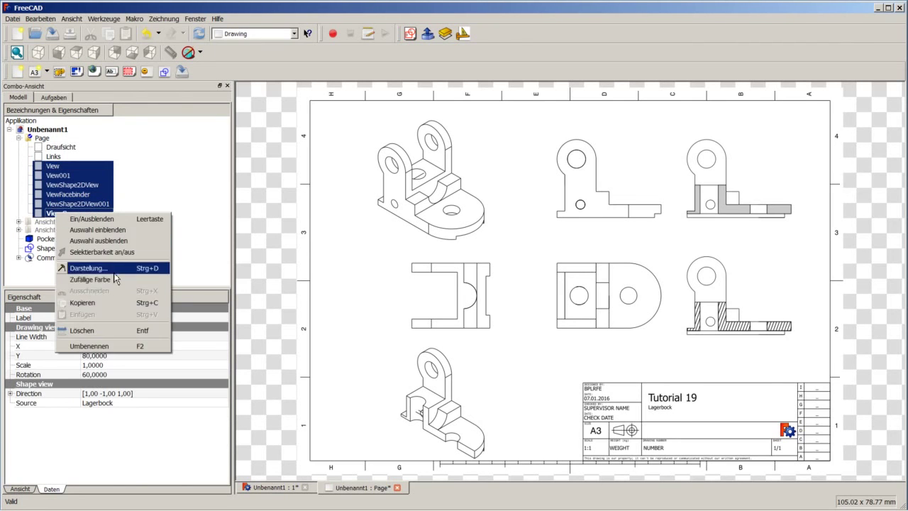
click(101, 331)
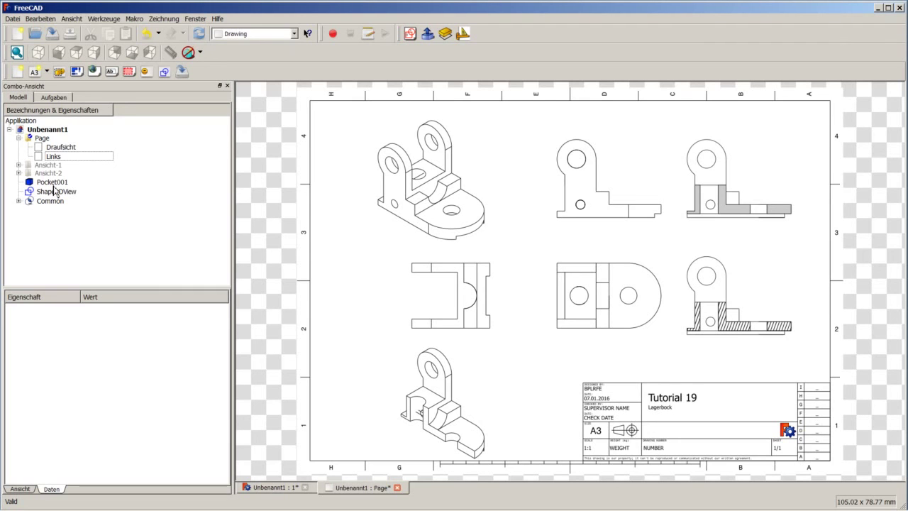
Delete Ansicht-2 through Common and confirm despite the dependencies.
click(48, 165)
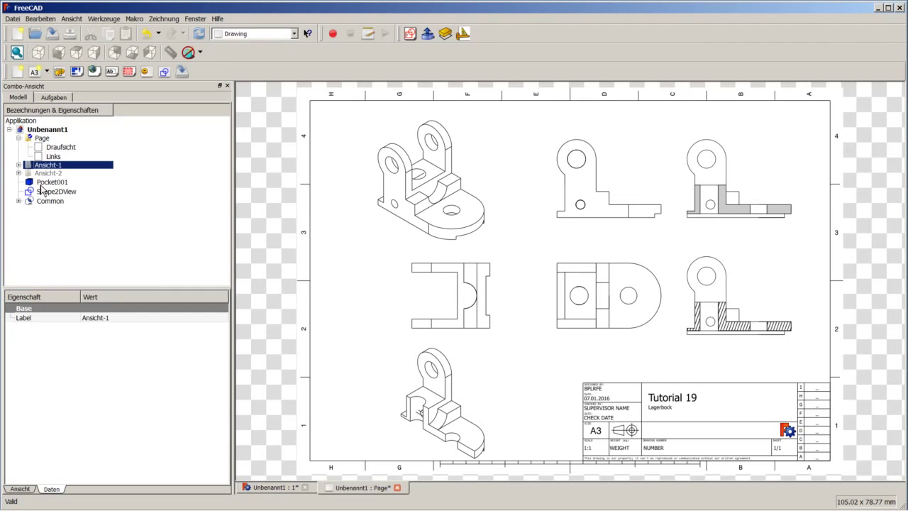
shift+click(41, 202)
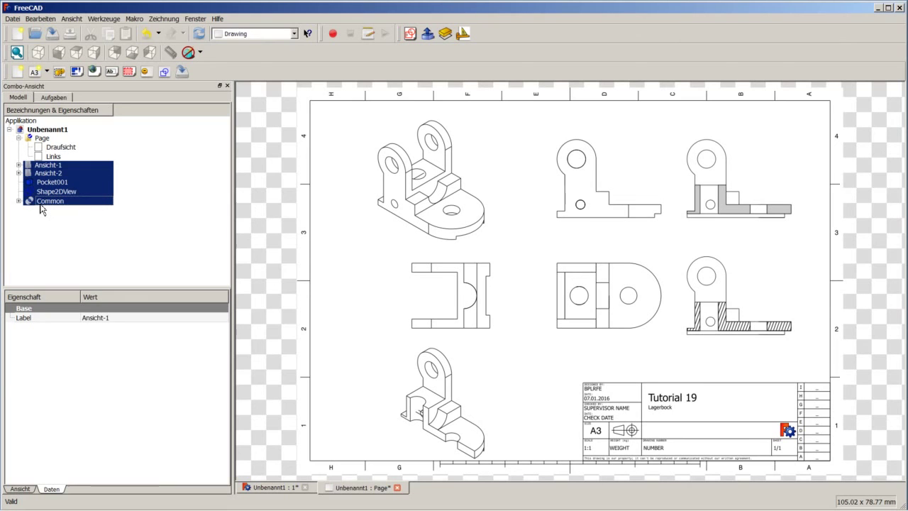
click(48, 174)
shift+click(44, 202)
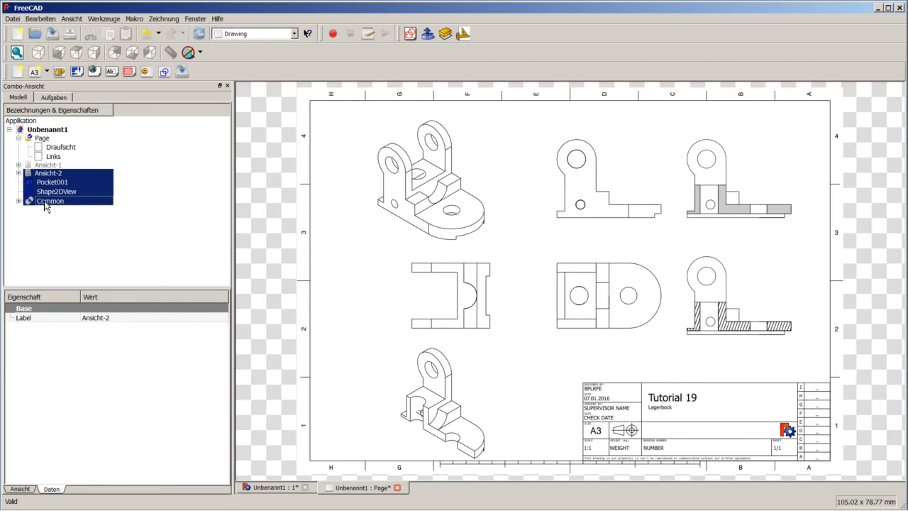
right_click(44, 201)
click(71, 317)
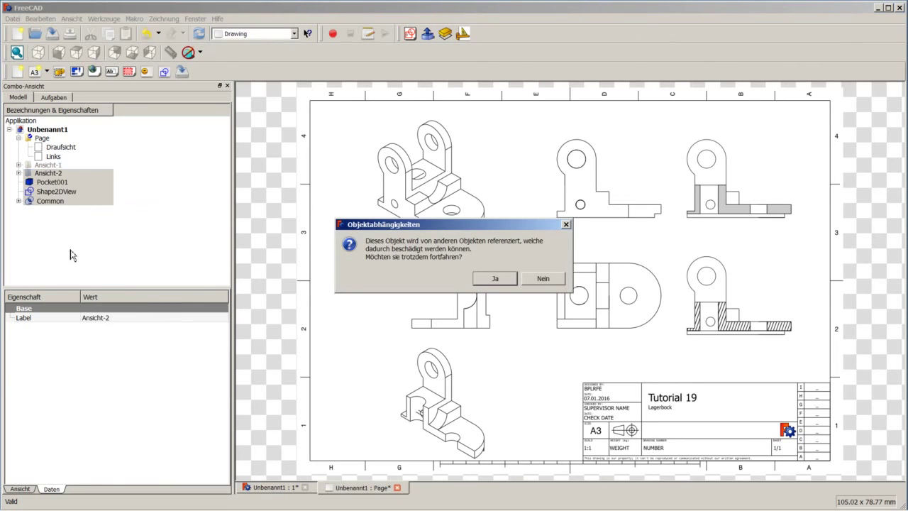
click(485, 279)
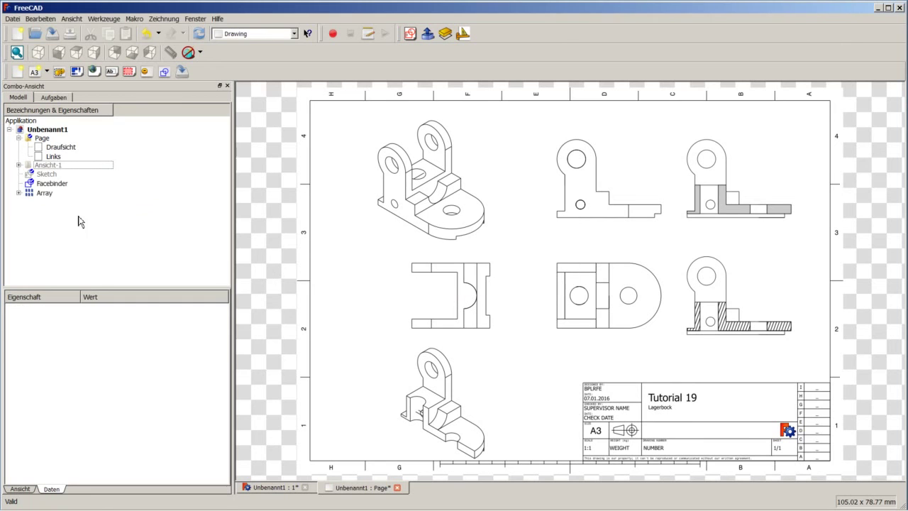
Delete the Sketch, Facebinder, Array and Pad objects.
click(45, 175)
shift+click(44, 193)
right_click(44, 193)
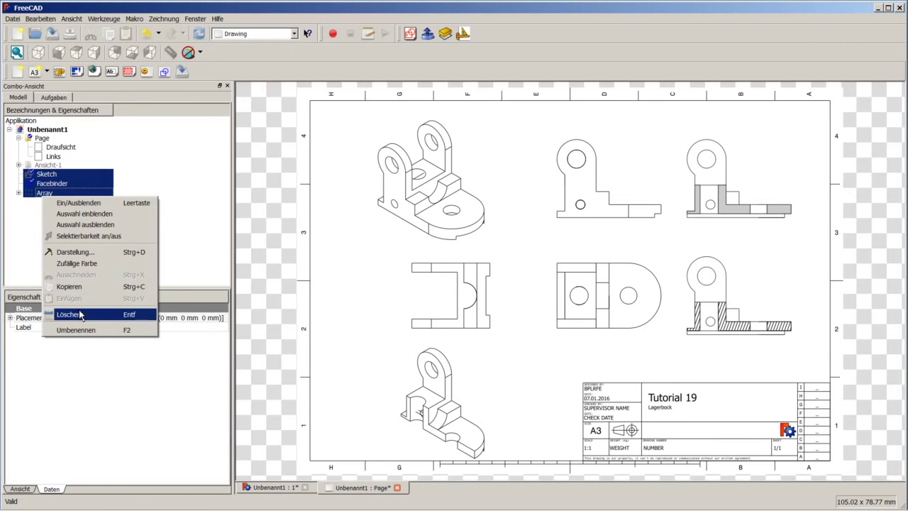
click(79, 314)
right_click(42, 177)
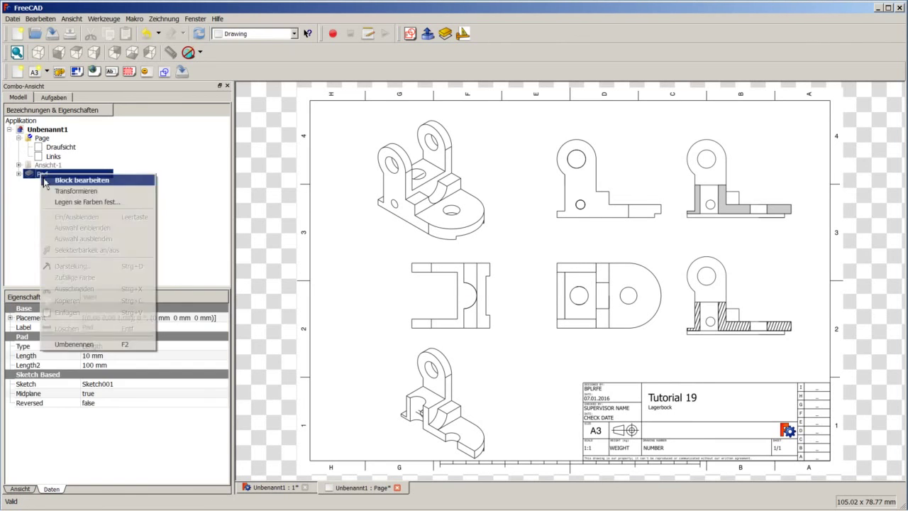
click(76, 330)
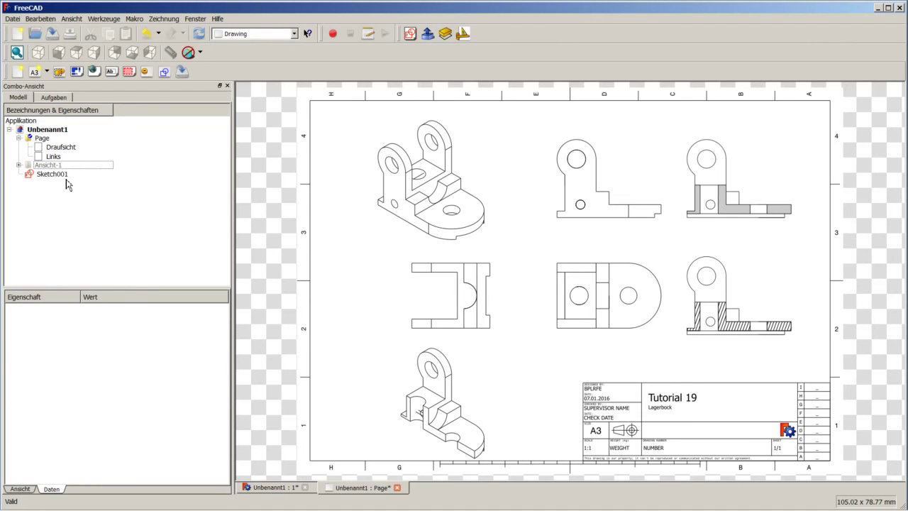
Delete Sketch001 and clear the tree selection.
click(55, 175)
right_click(56, 176)
click(71, 303)
click(51, 169)
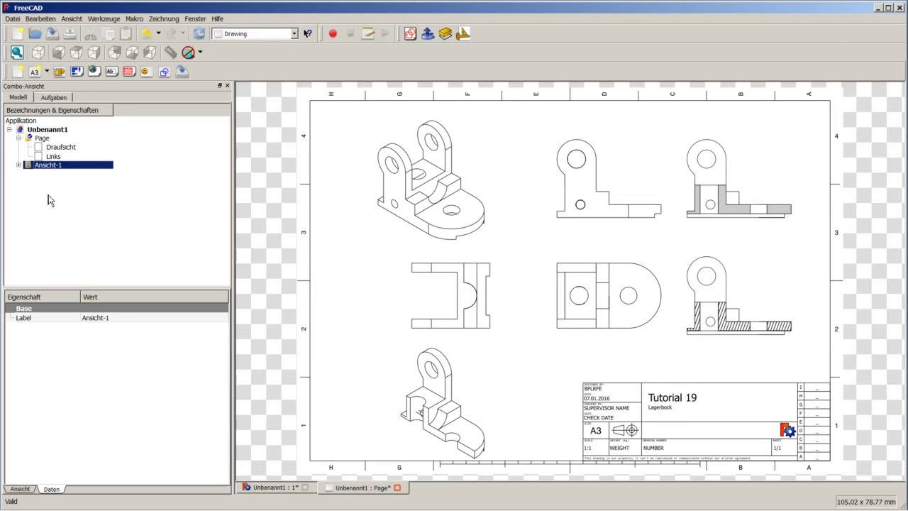
click(49, 204)
Recompute the drawing page so only the two bracket views remain.
click(19, 165)
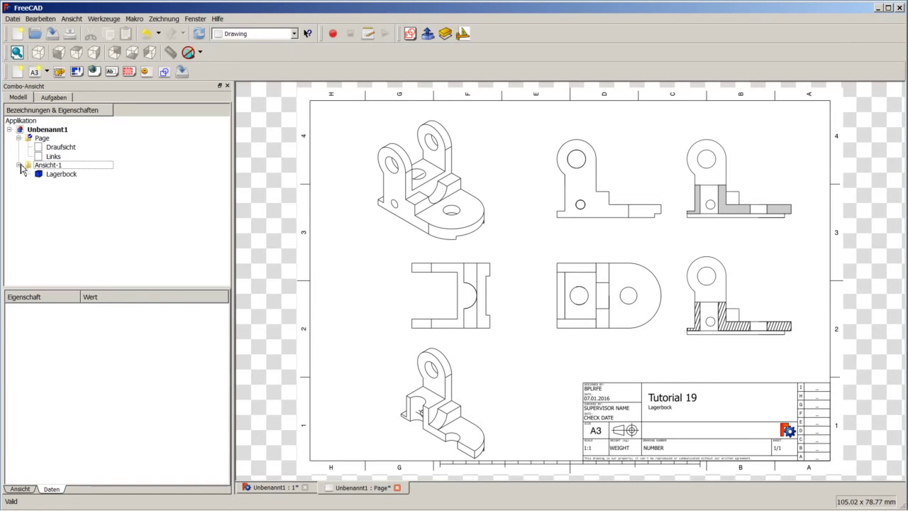
click(19, 165)
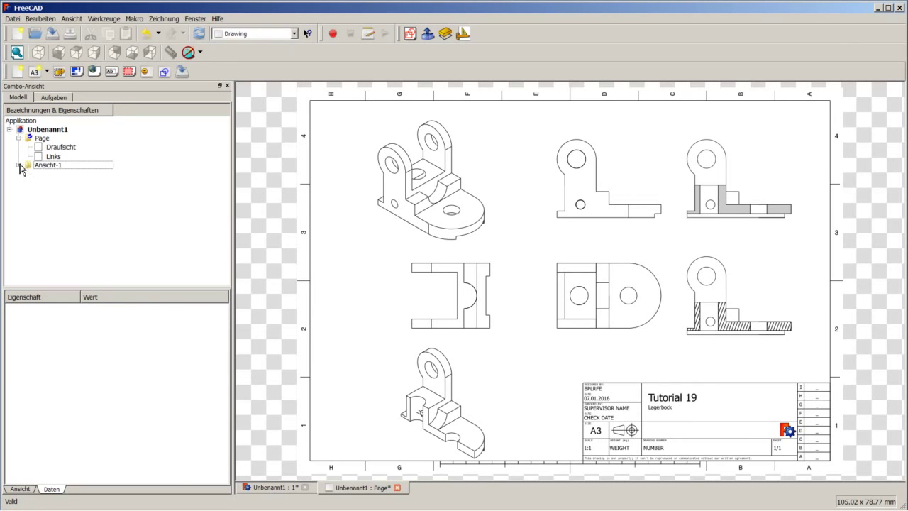
click(199, 34)
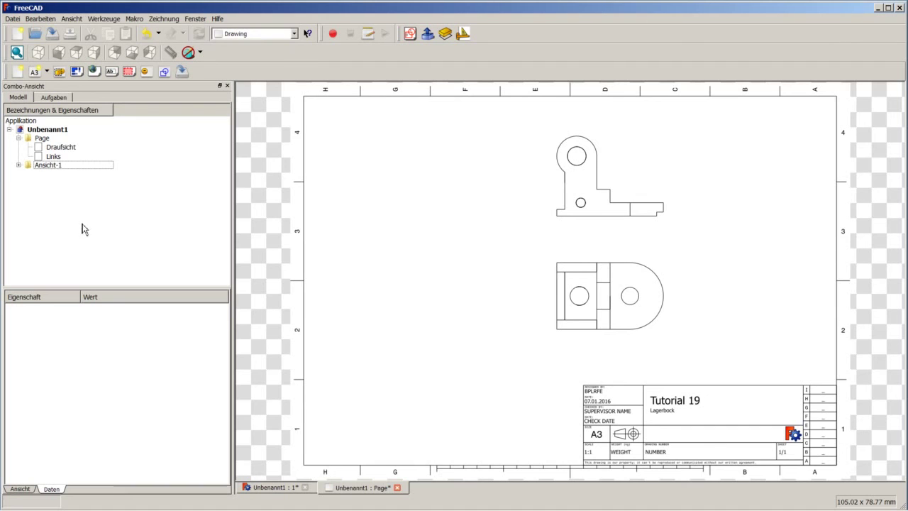
Set the X position of both Draufsicht and Links to 80.
click(51, 147)
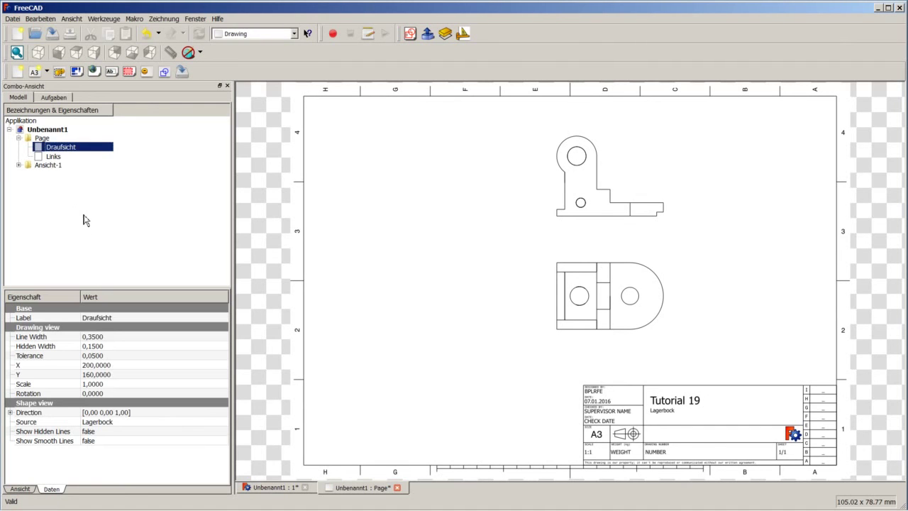
click(118, 374)
click(119, 365)
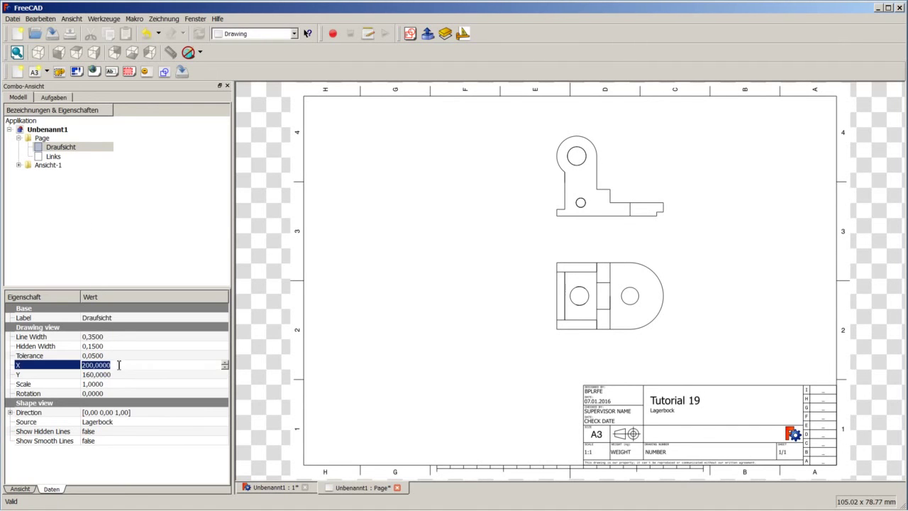
text(80)
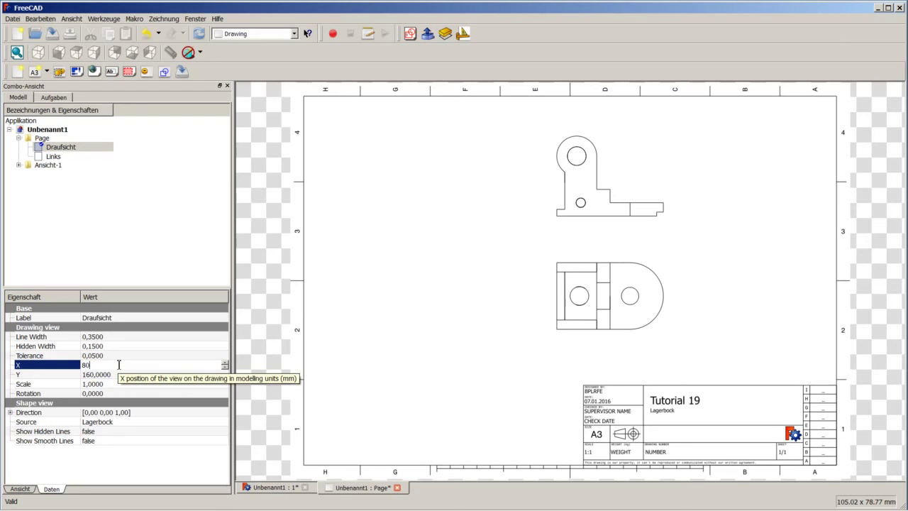
click(67, 157)
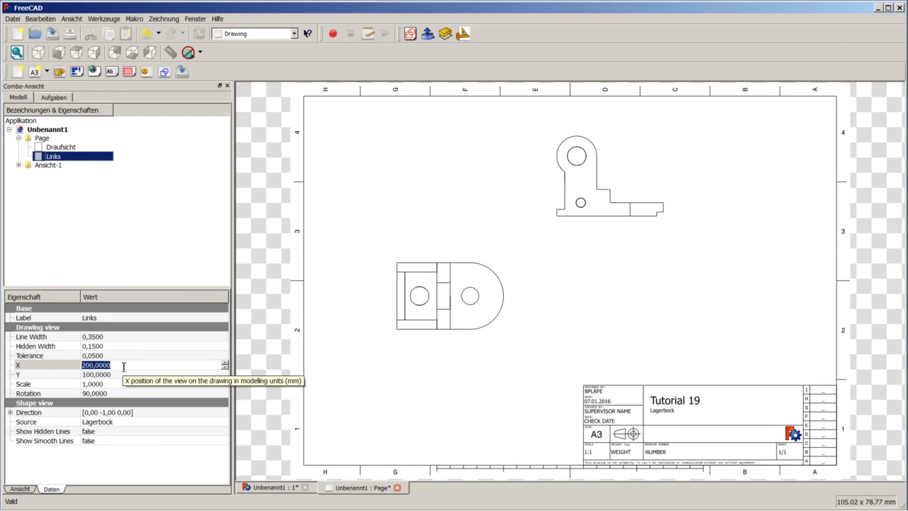
drag(123, 366, 94, 366)
text(80)
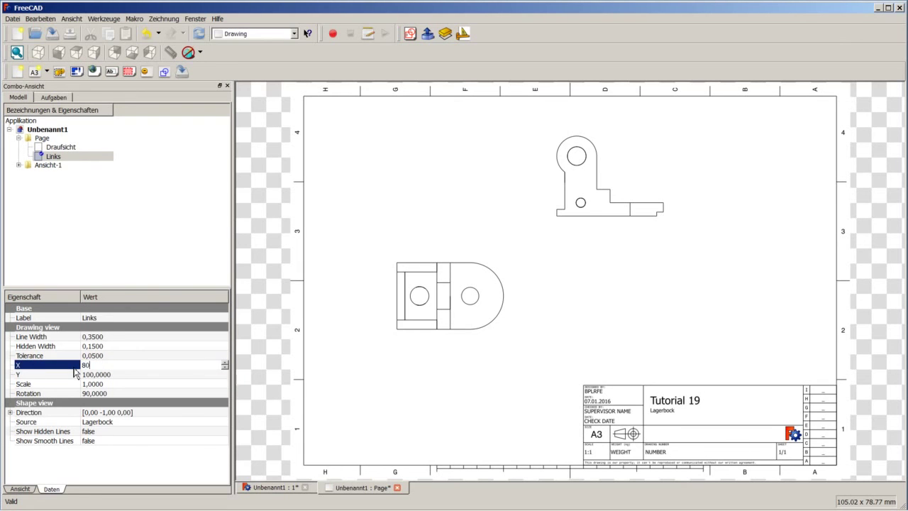
click(160, 245)
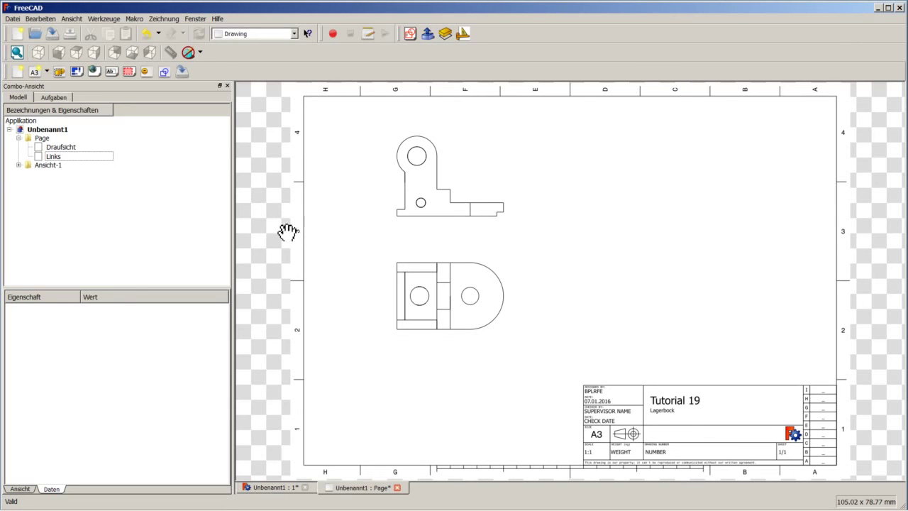
Show the Unbenannt1 3D model in Sketcher and select the flat face between the lugs.
click(267, 488)
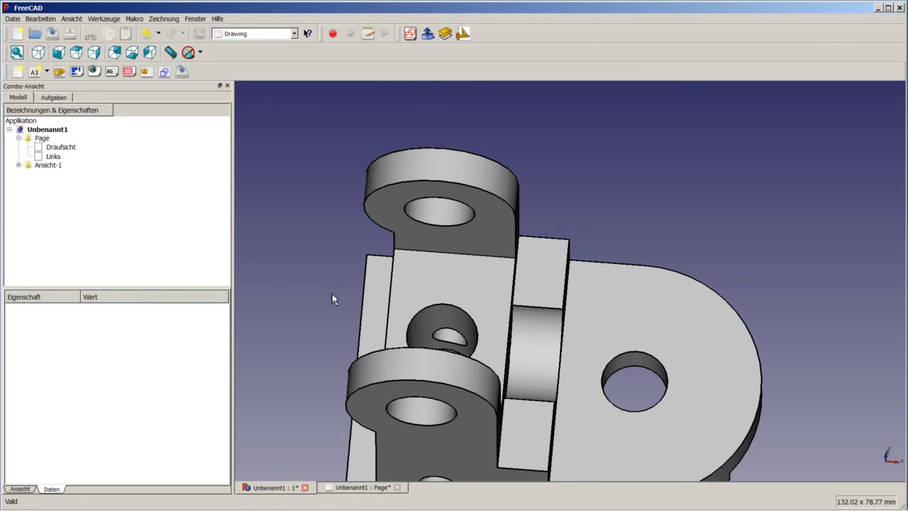
click(250, 33)
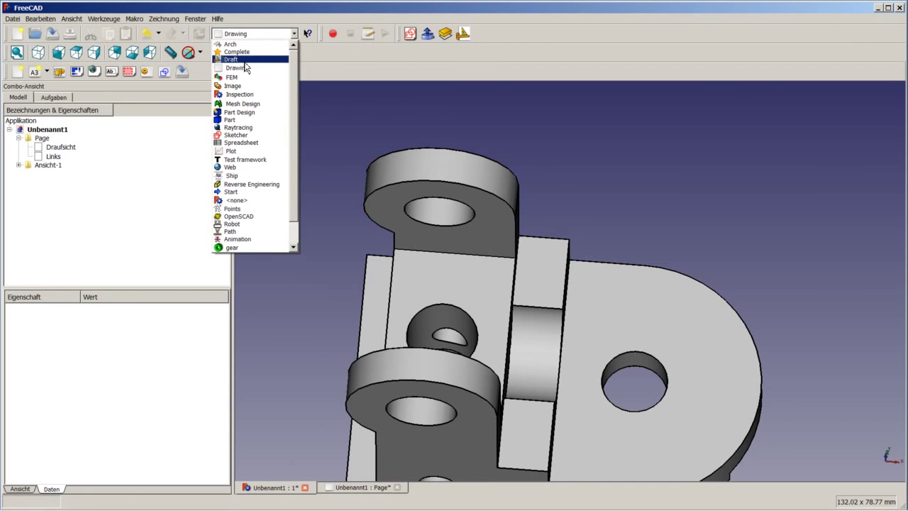
click(247, 136)
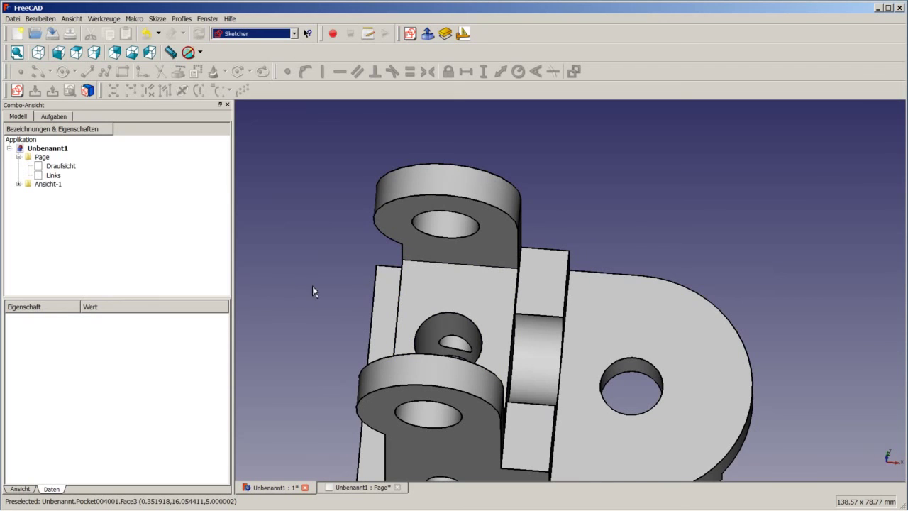
click(461, 297)
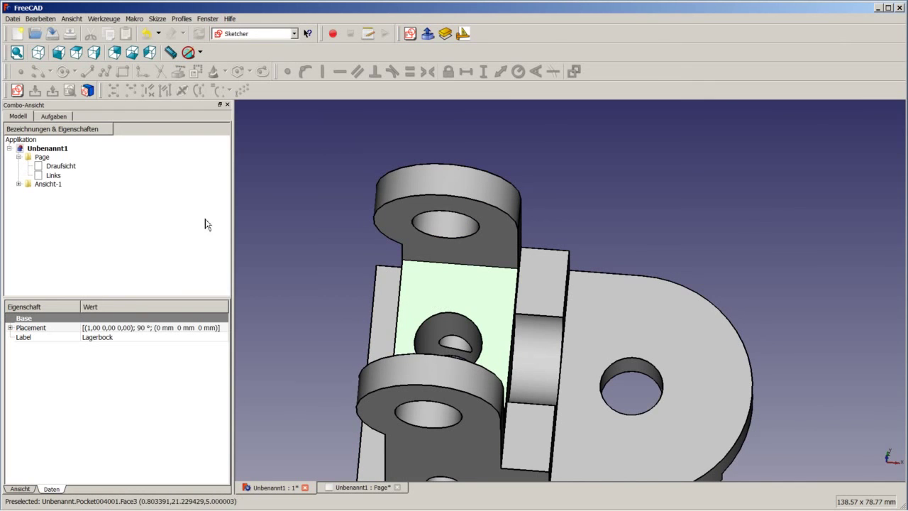
Start a sketch and draw a horizontal line through both holes plus a vertical line at each.
click(17, 90)
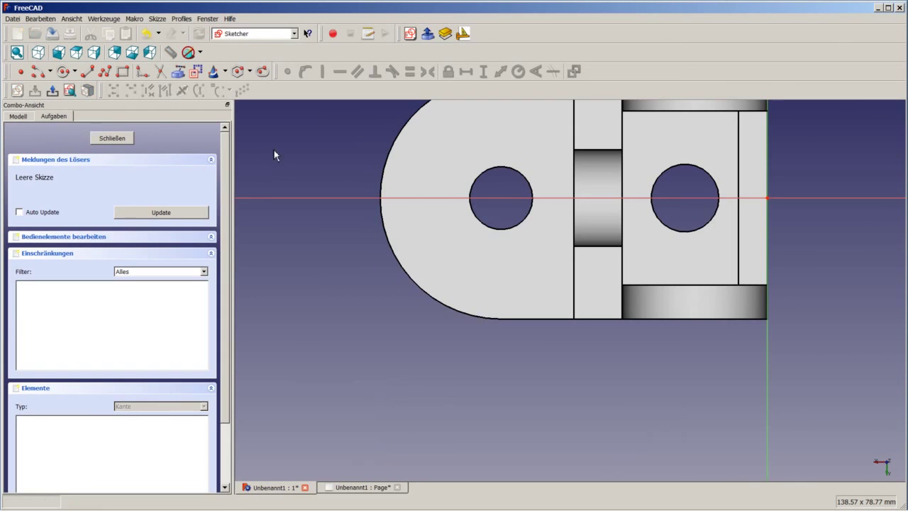
scroll(513, 156, down, 3)
scroll(539, 139, up, 2)
scroll(538, 140, up, 1)
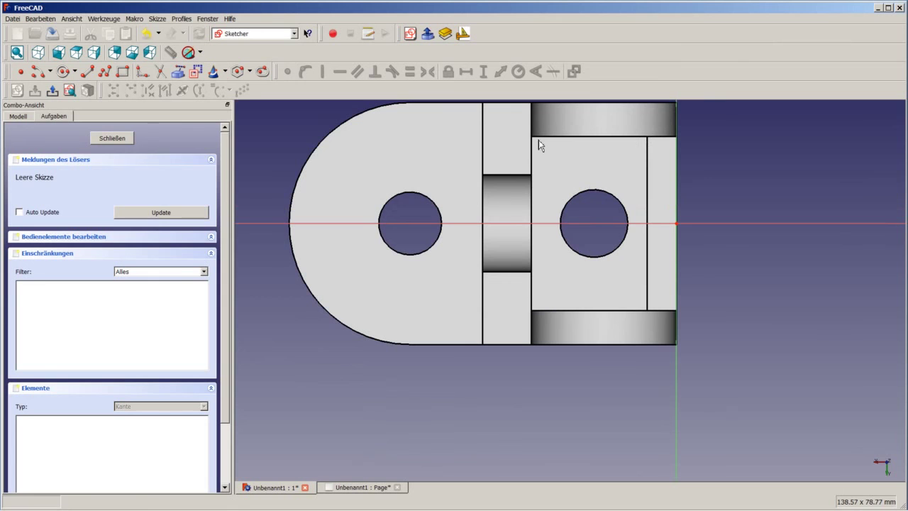
click(86, 72)
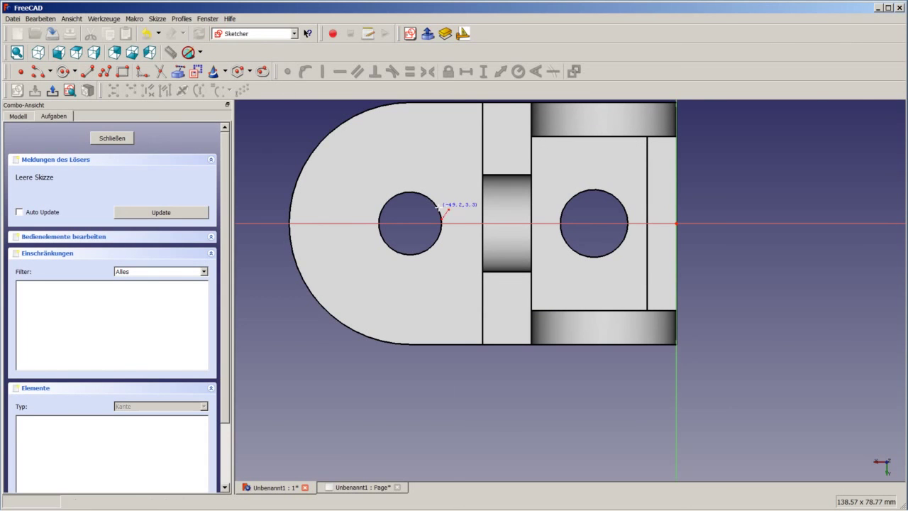
click(691, 224)
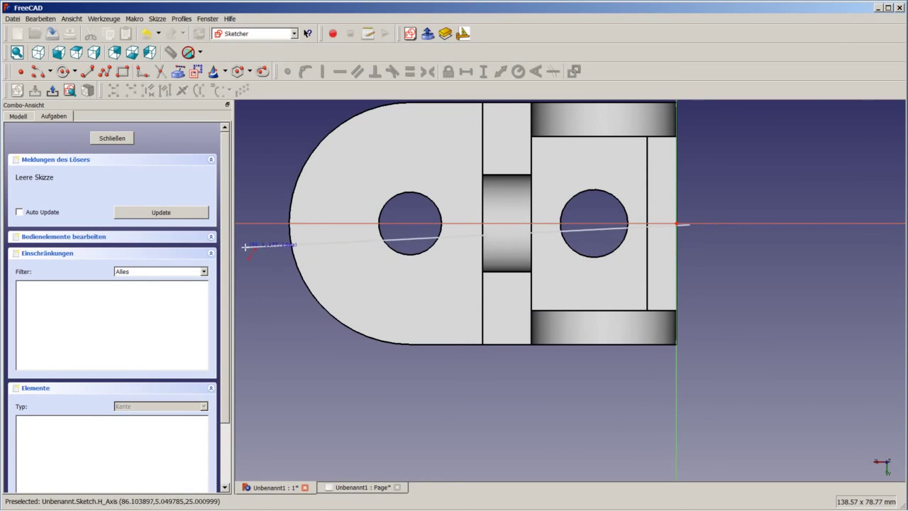
click(285, 224)
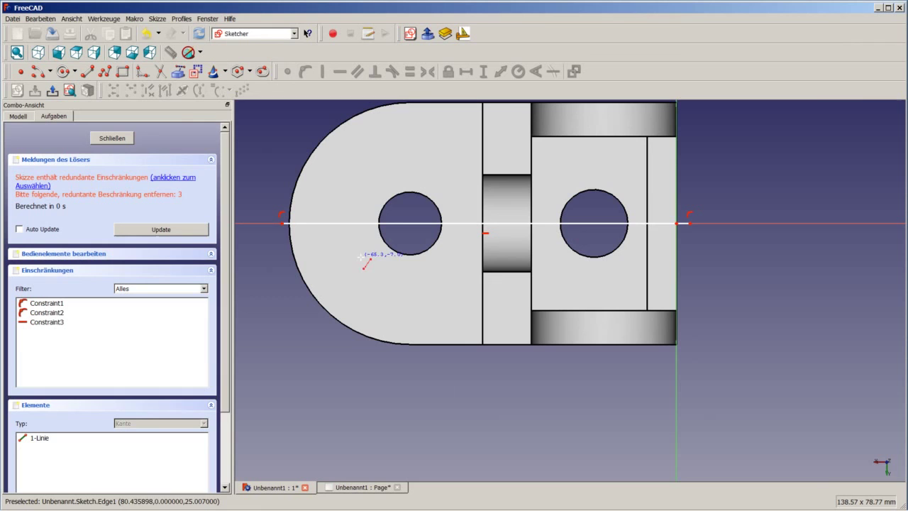
click(416, 270)
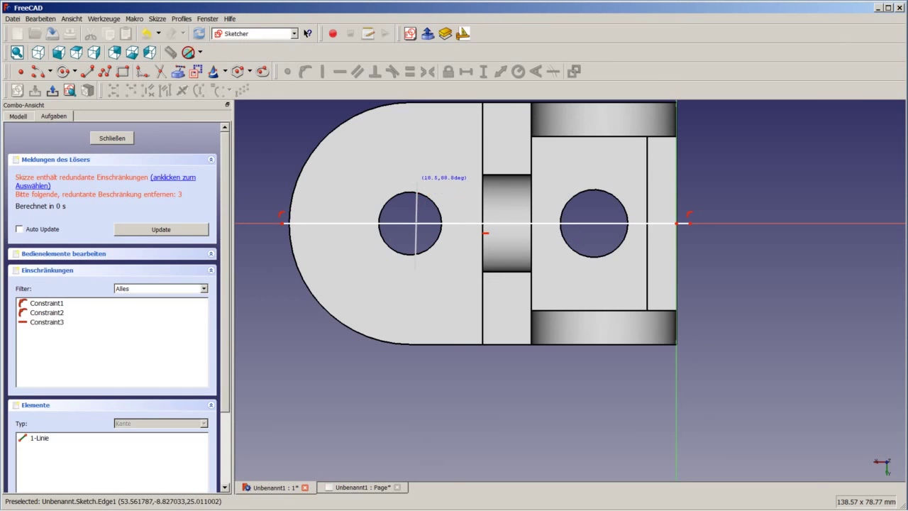
click(415, 183)
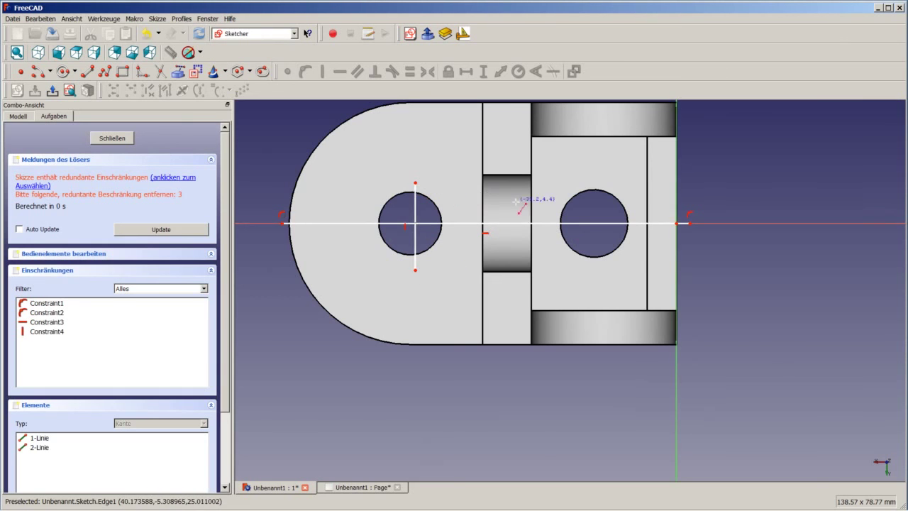
click(604, 267)
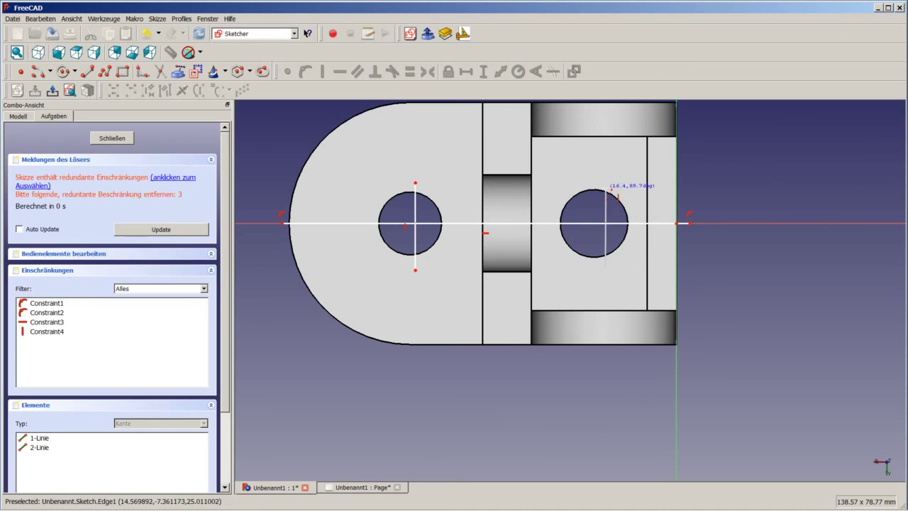
click(604, 183)
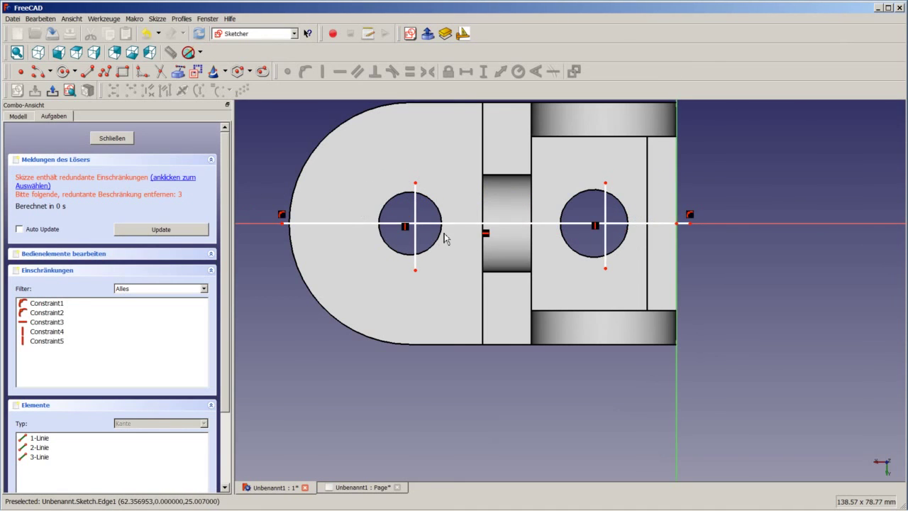
Delete the redundant horizontal constraint and add both hole edges as external geometry.
click(486, 234)
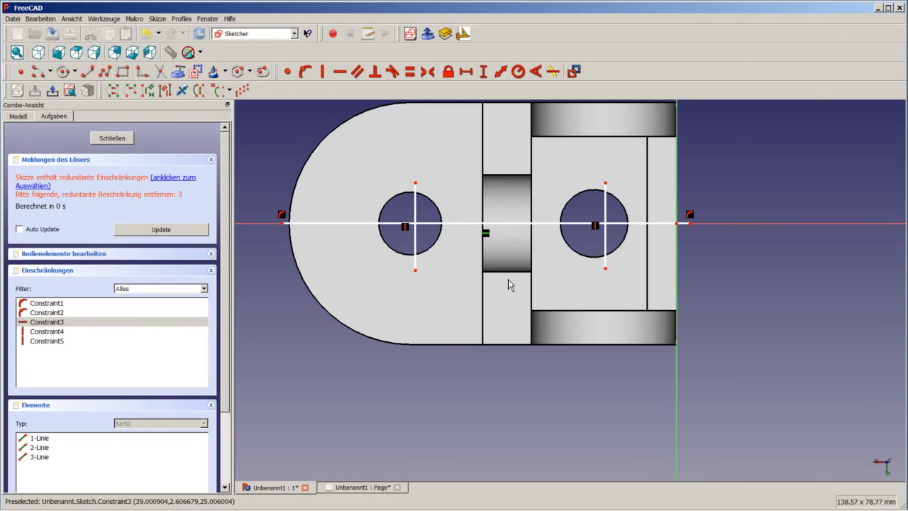
key(Delete)
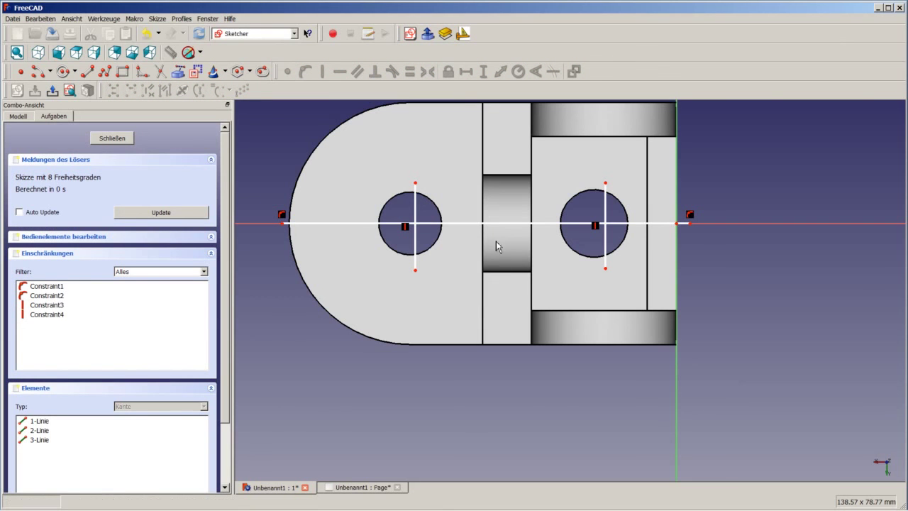
click(178, 71)
click(420, 201)
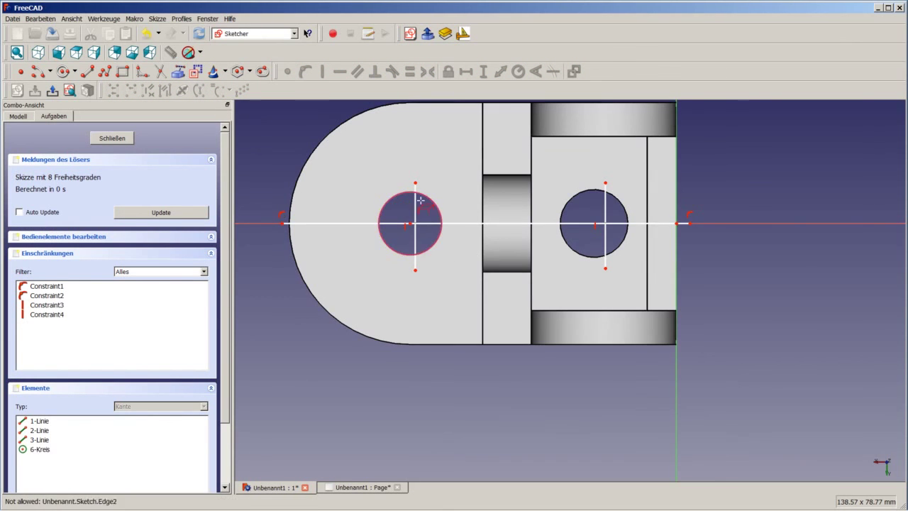
click(563, 210)
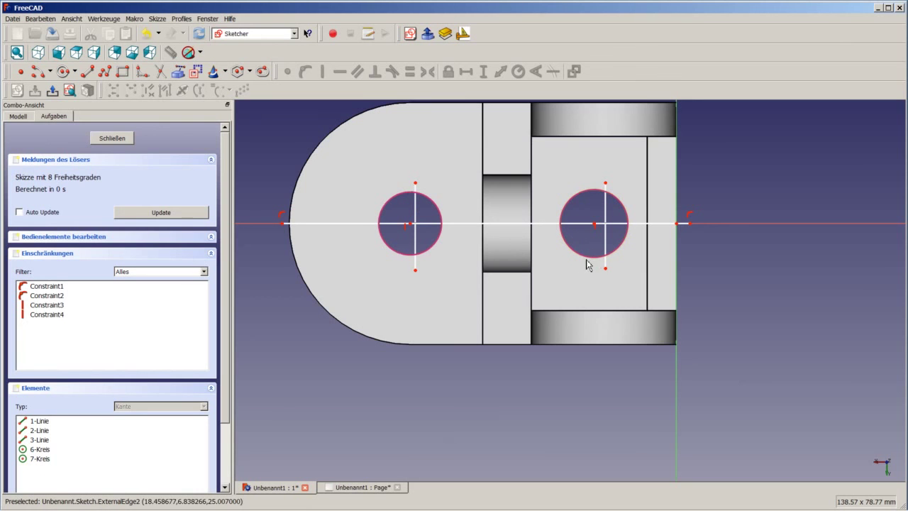
Make each vertical line symmetric about its hole centre, then close the sketch.
scroll(429, 234, up, 3)
scroll(429, 234, up, 1)
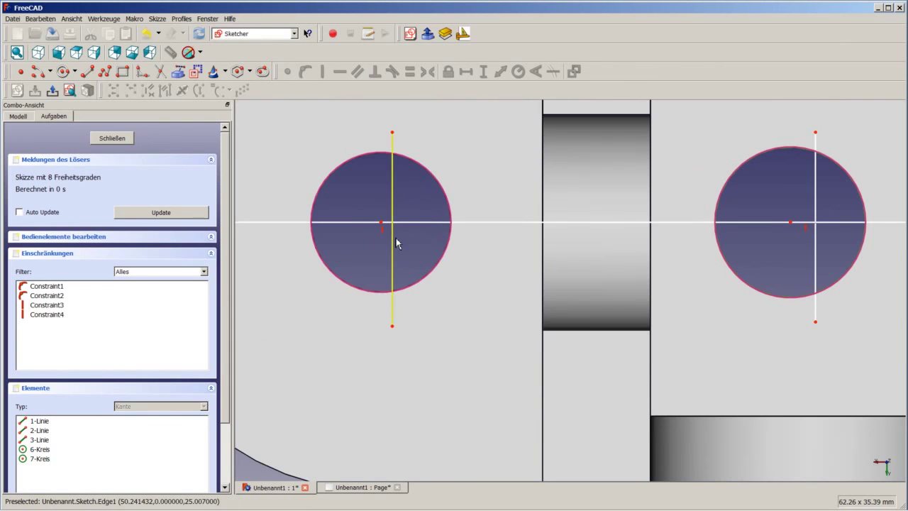
click(394, 243)
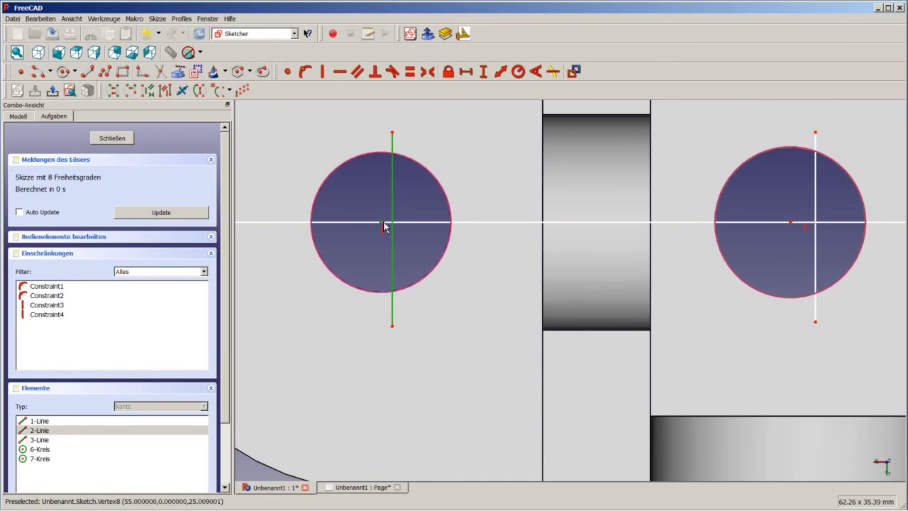
click(382, 224)
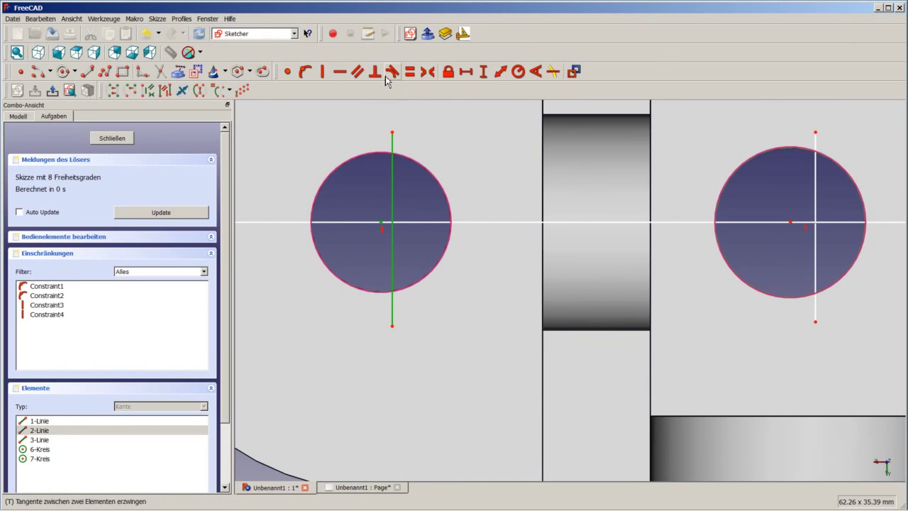
click(428, 73)
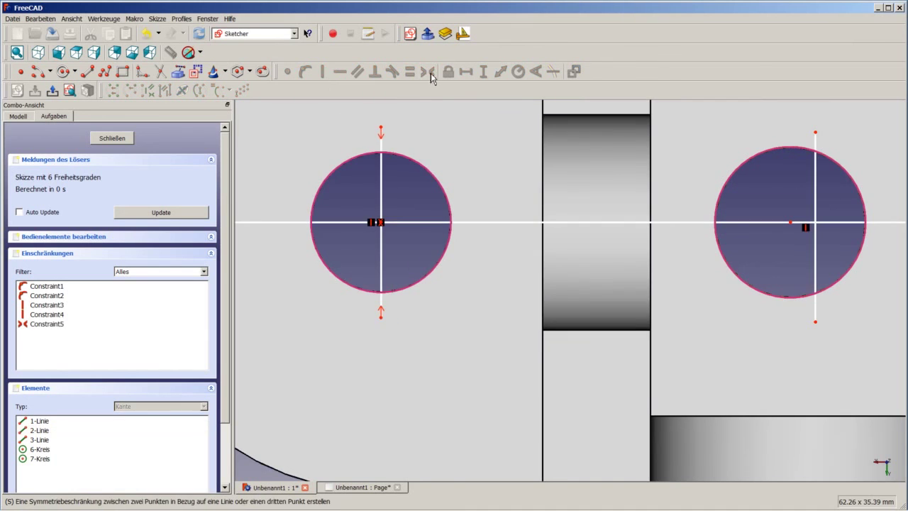
scroll(468, 180, up, 2)
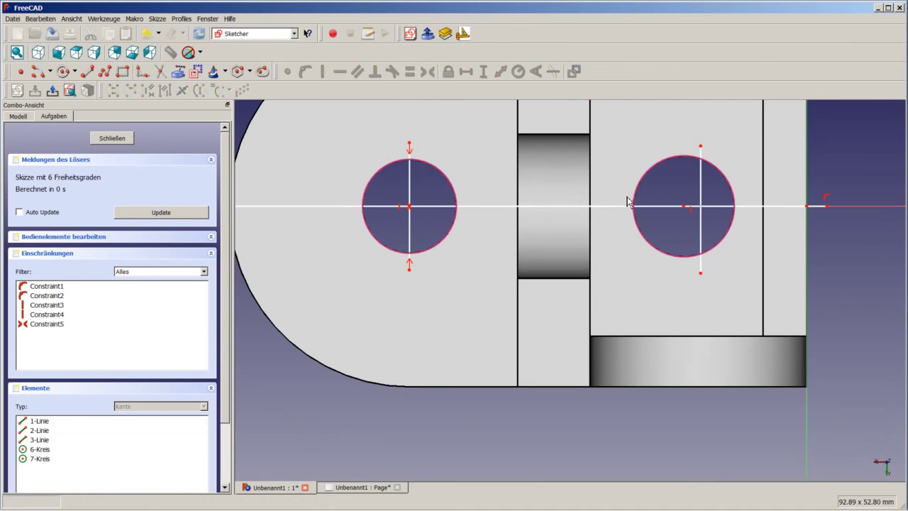
click(700, 199)
click(685, 207)
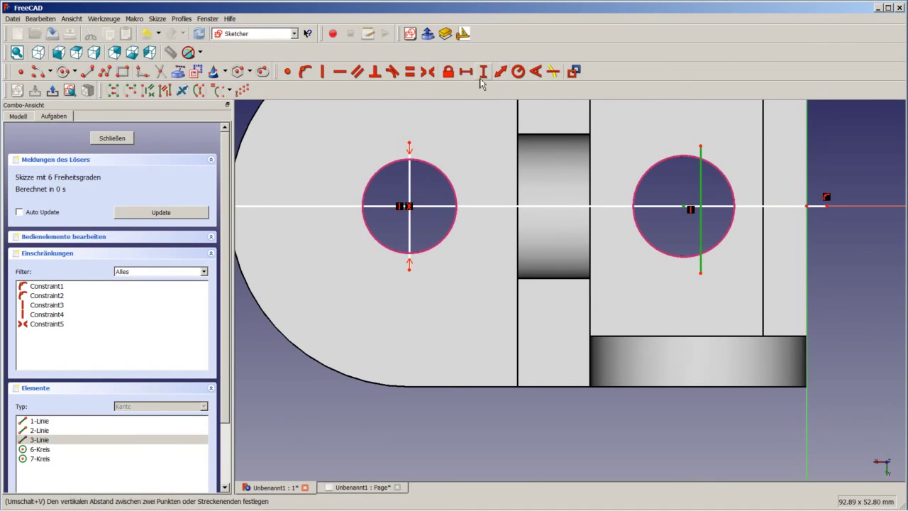
click(428, 72)
scroll(535, 148, up, 2)
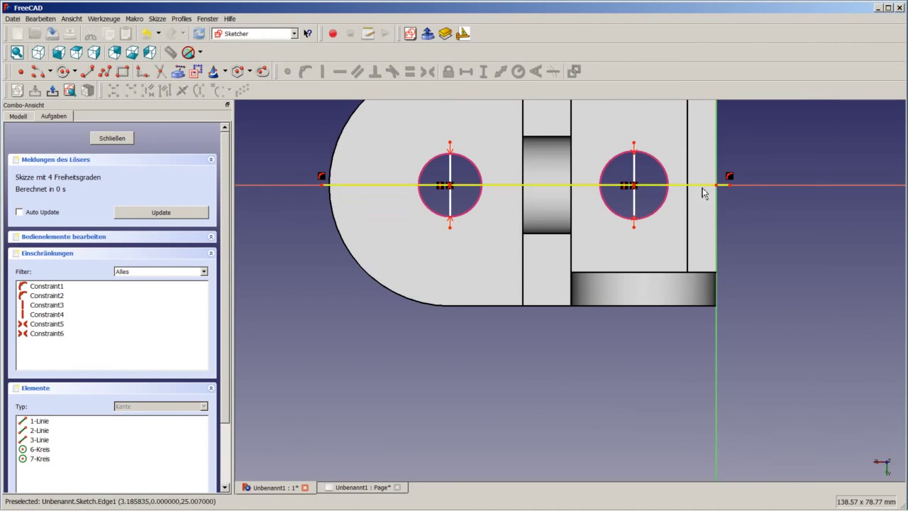
click(112, 138)
text(Links)
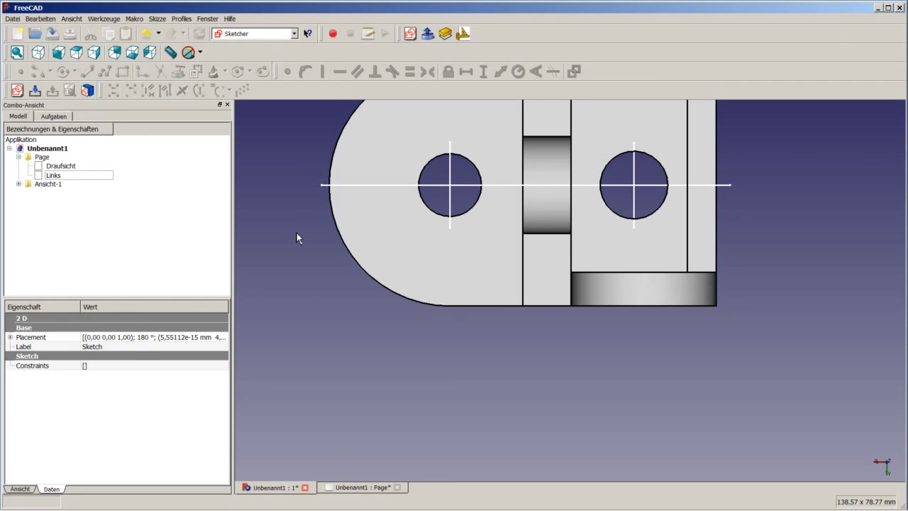
Insert the Sketch under Ansicht-1 onto the Page as a view using the Drawing workbench.
click(19, 184)
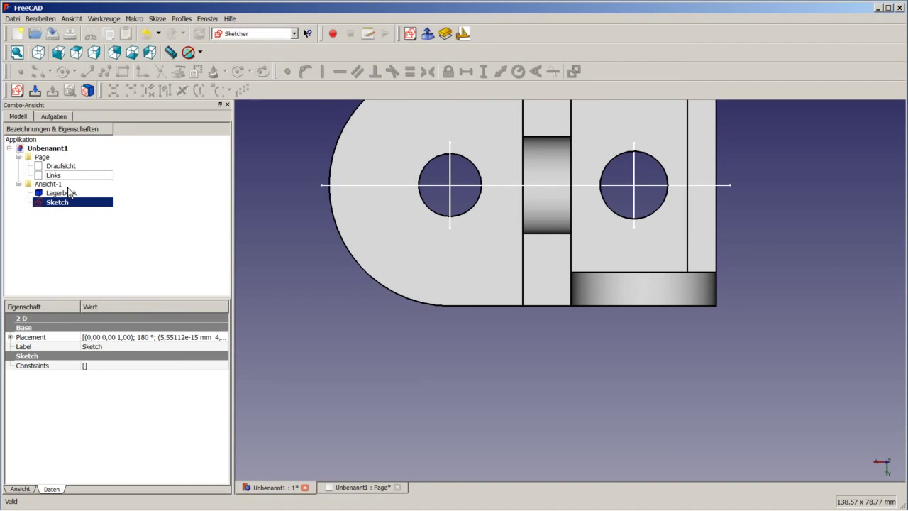
ctrl+click(42, 157)
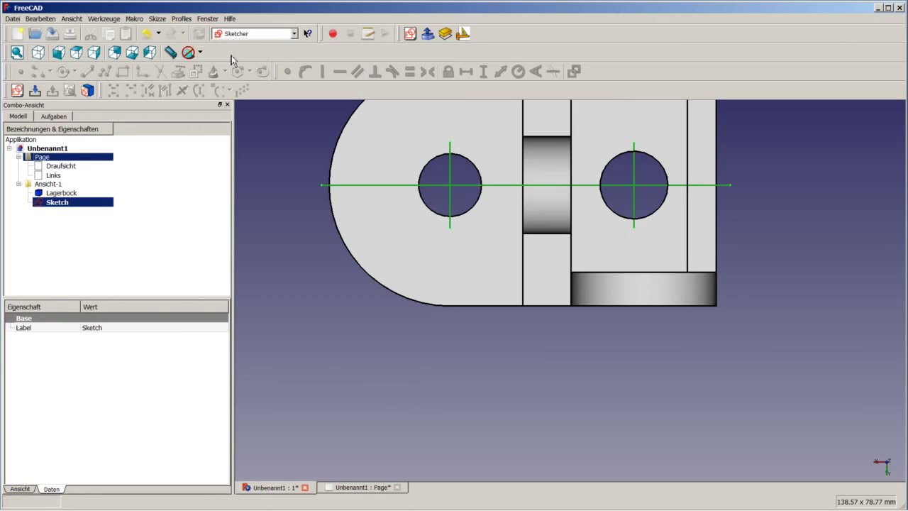
click(255, 34)
click(241, 69)
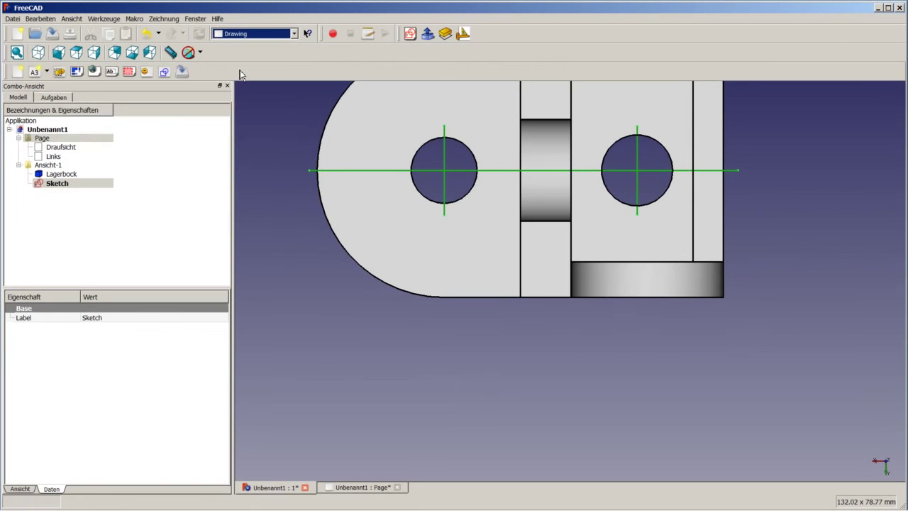
click(166, 72)
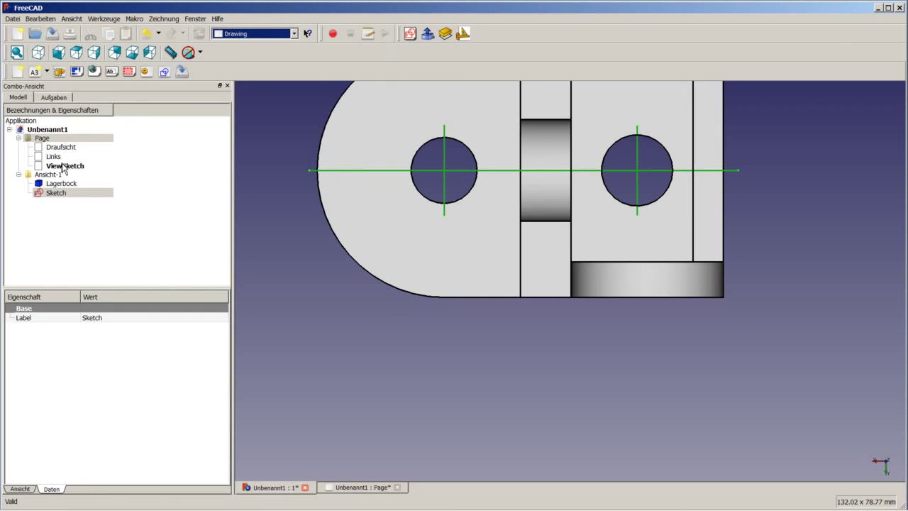
On the drawing sheet, compare ViewSketch's placement with Draufsicht's position values.
click(353, 488)
scroll(557, 295, down, 1)
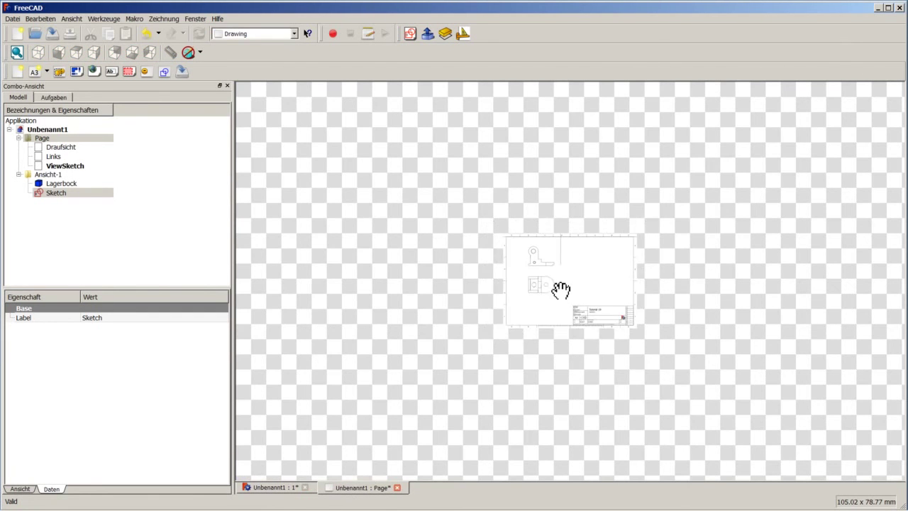
scroll(558, 276, up, 3)
scroll(554, 263, up, 3)
scroll(497, 234, up, 2)
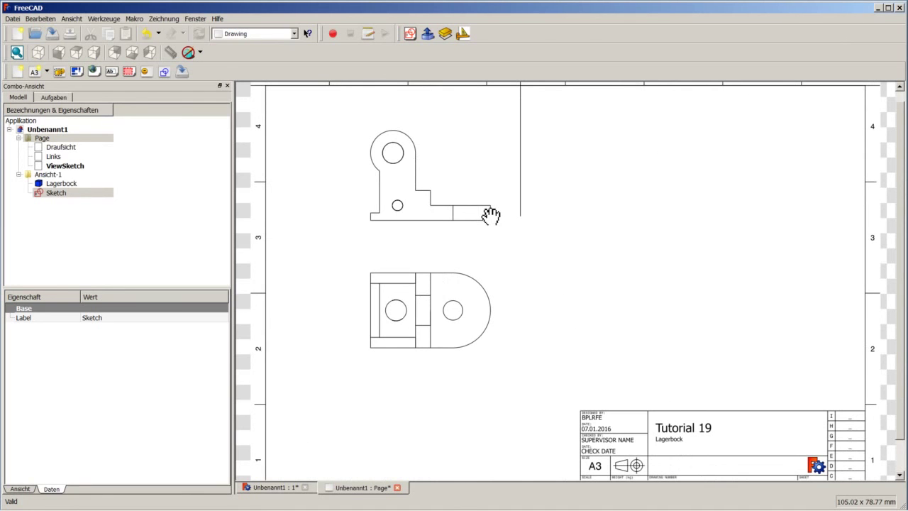
click(65, 167)
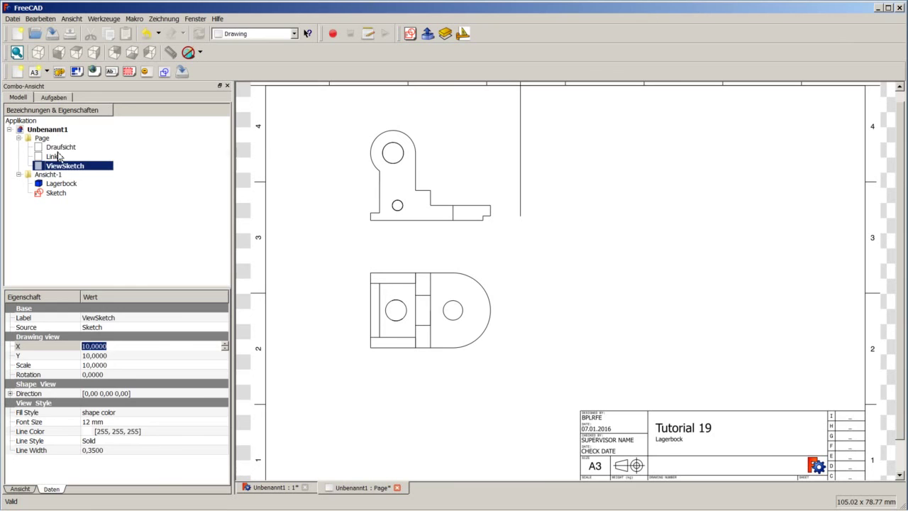
click(59, 147)
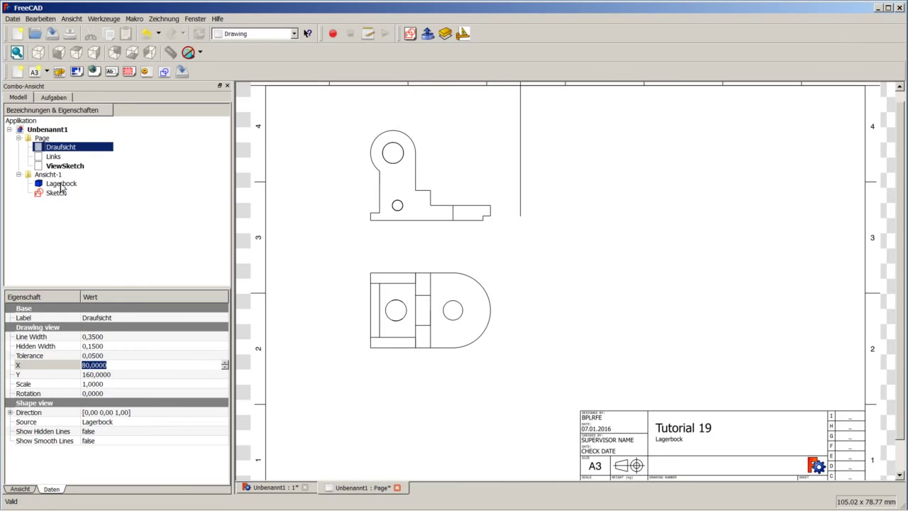
click(59, 169)
Set ViewSketch to X 80, Y 160 and scale 1.
click(79, 346)
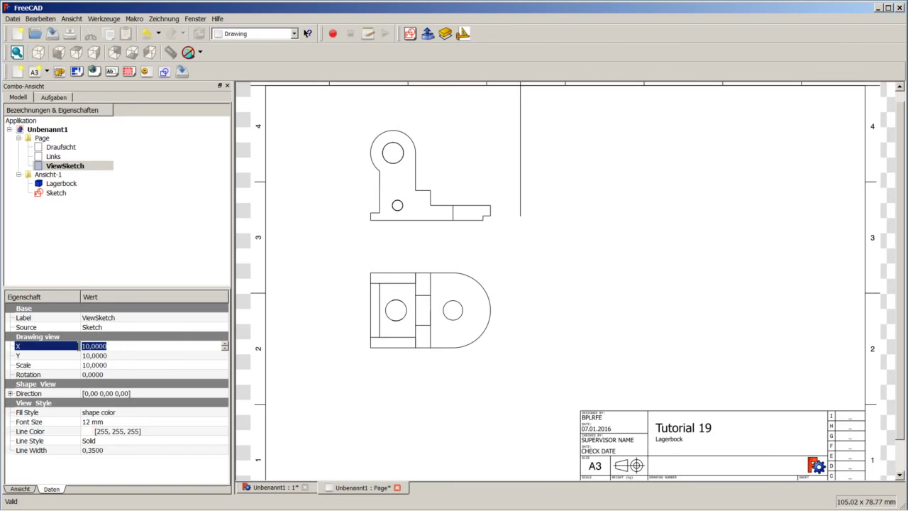
text(80)
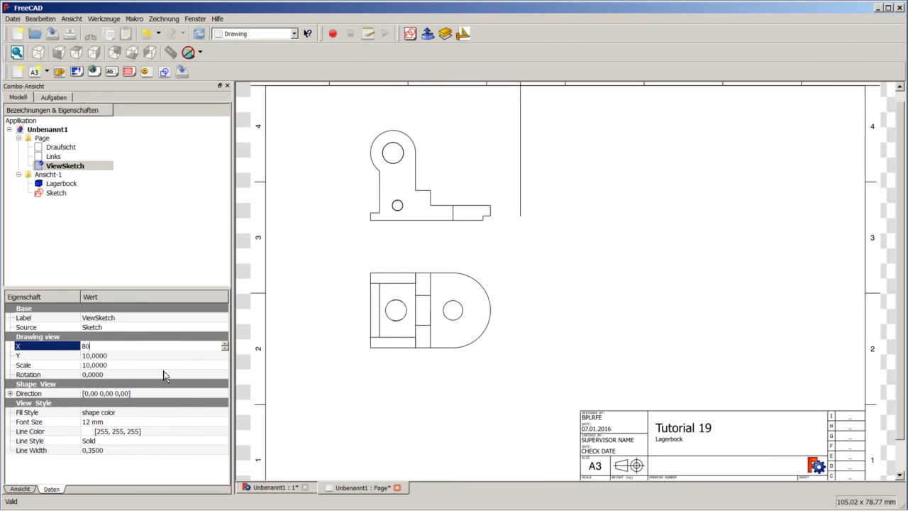
click(109, 356)
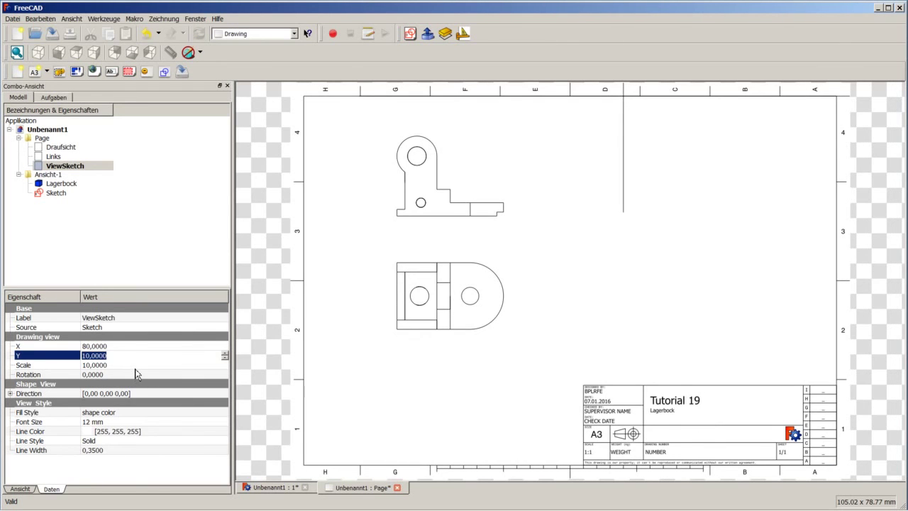
text(160)
click(131, 365)
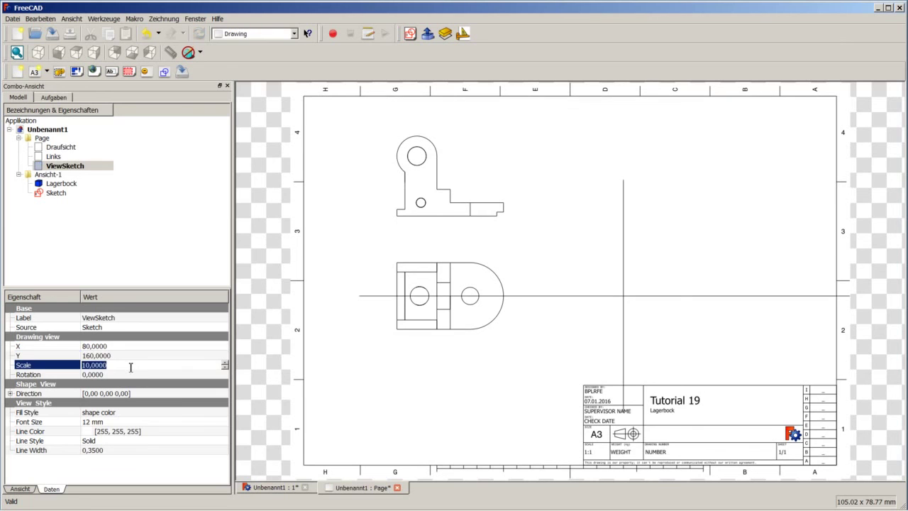
text(1)
click(130, 355)
Change ViewSketch's Line Style from Solid to Dashdot and recompute the drawing.
scroll(407, 304, up, 1)
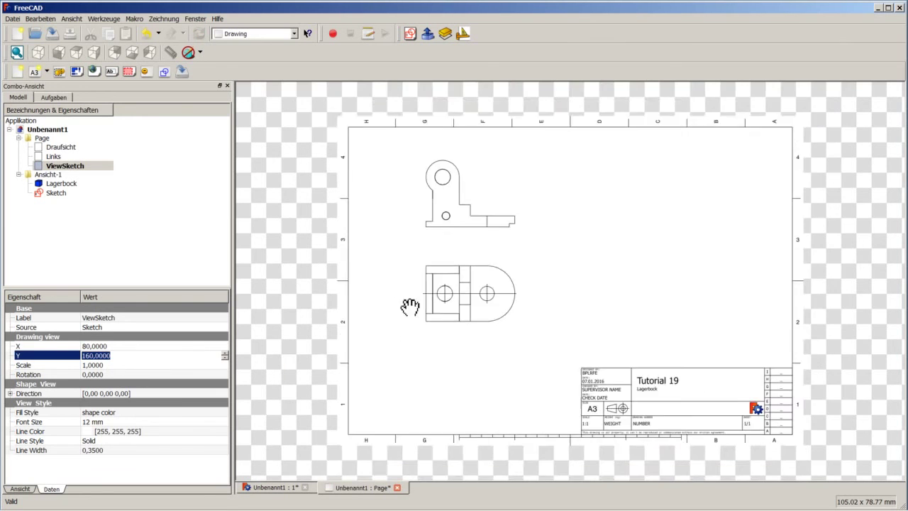
scroll(499, 283, up, 2)
scroll(344, 248, up, 2)
scroll(392, 295, up, 1)
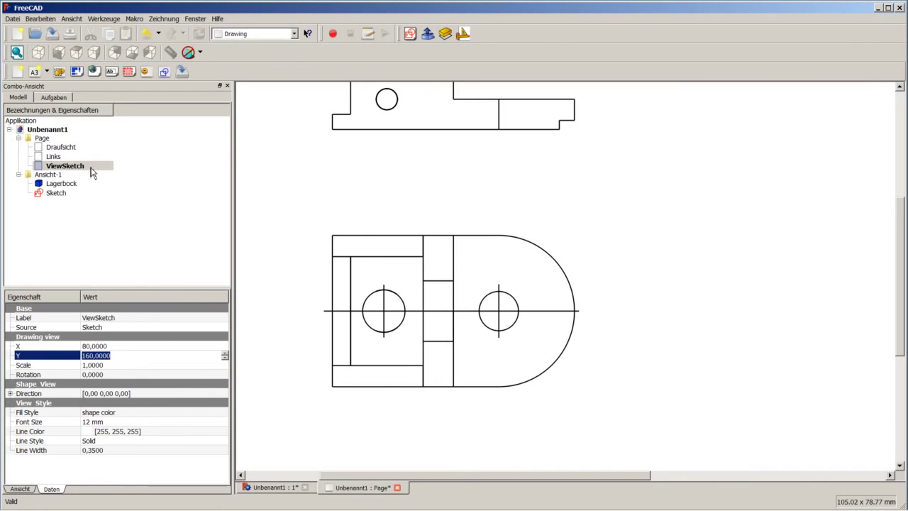
click(21, 489)
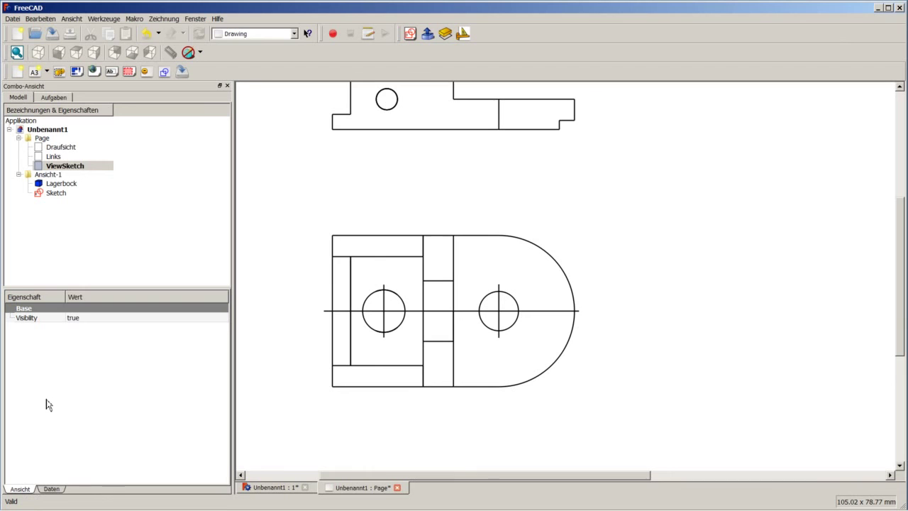
click(50, 490)
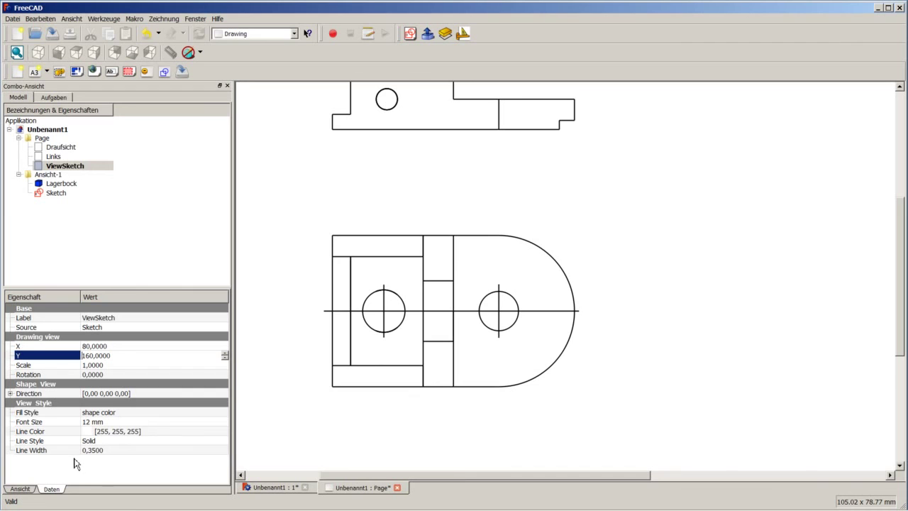
click(107, 442)
click(112, 442)
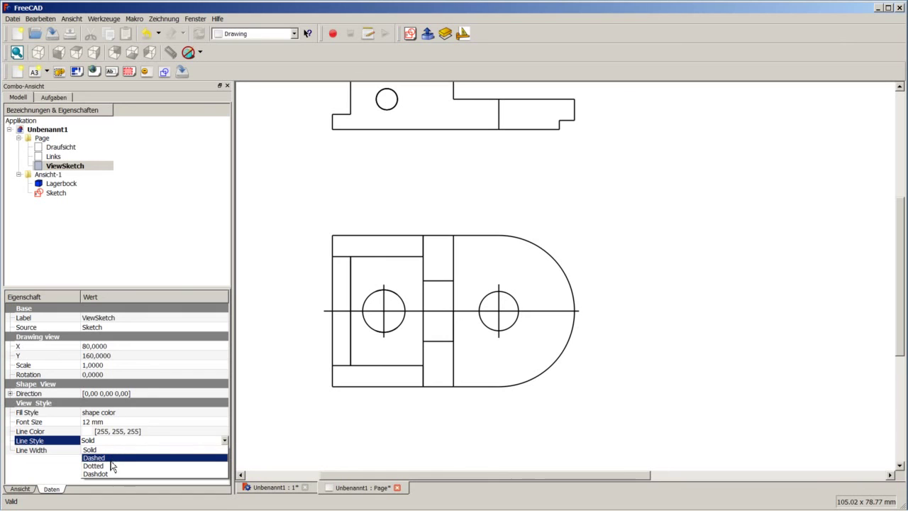
click(113, 472)
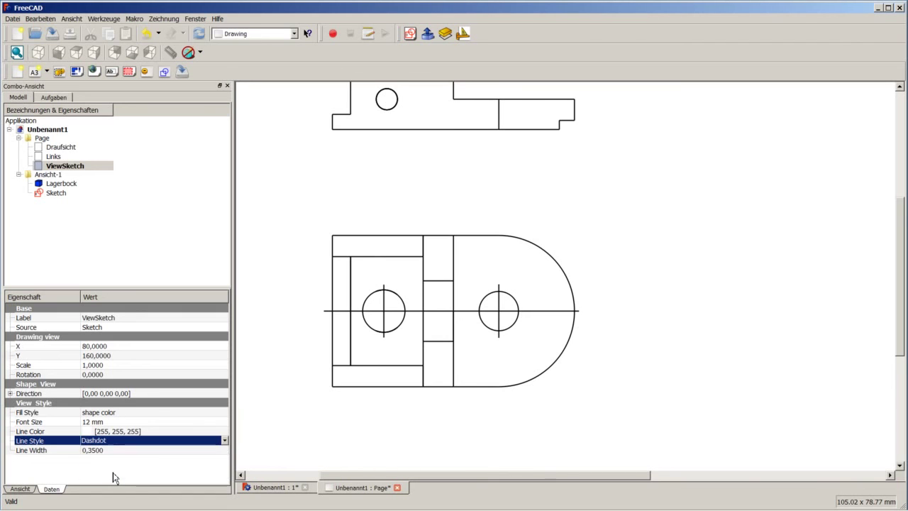
key(ctrl+r)
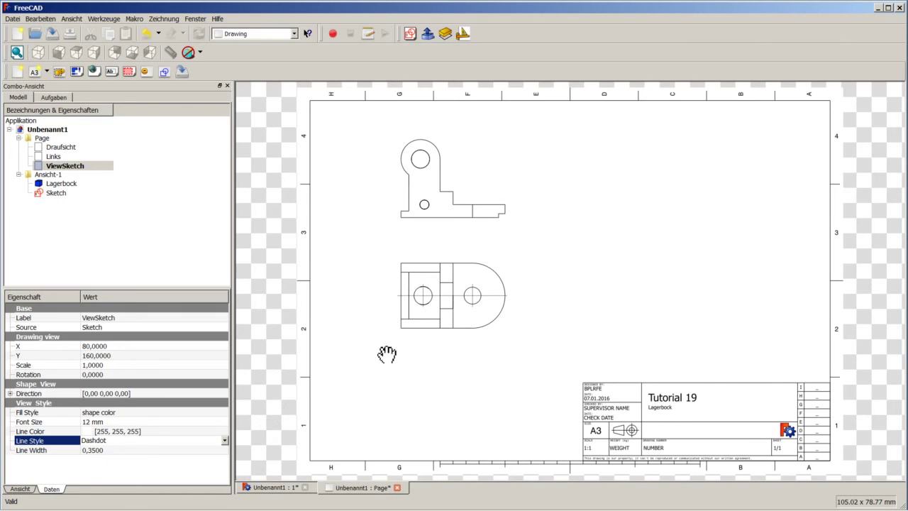
Zoom in on the page to inspect the dash-dot centre lines over the holes.
scroll(436, 292, up, 2)
scroll(428, 298, up, 3)
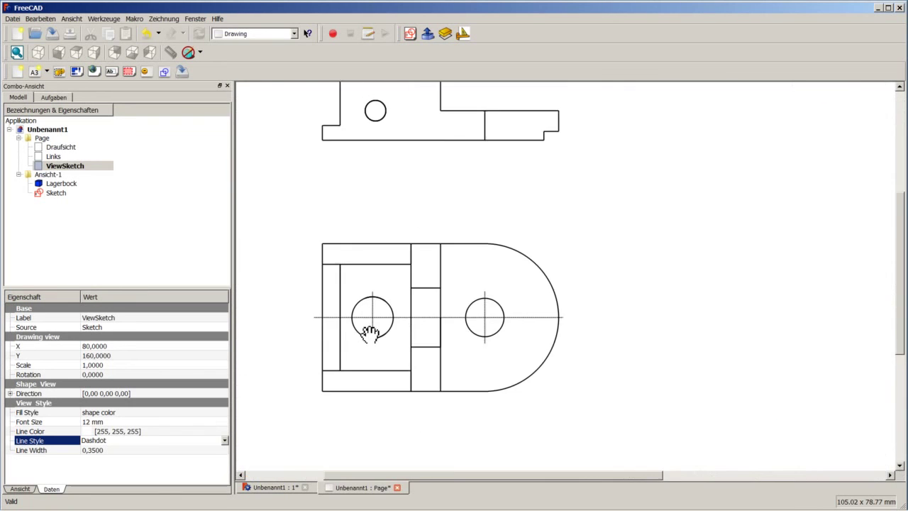
scroll(368, 330, up, 3)
scroll(353, 335, up, 2)
scroll(377, 325, up, 2)
scroll(428, 324, up, 2)
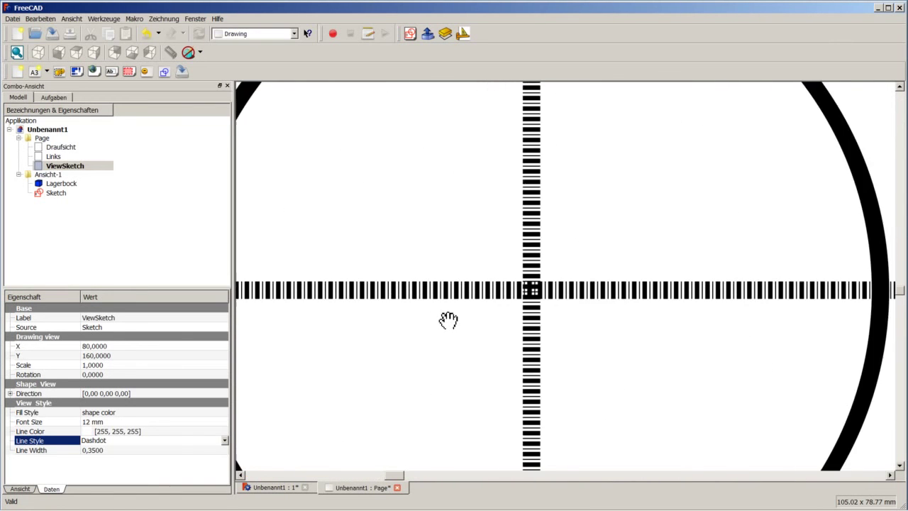
scroll(447, 318, up, 2)
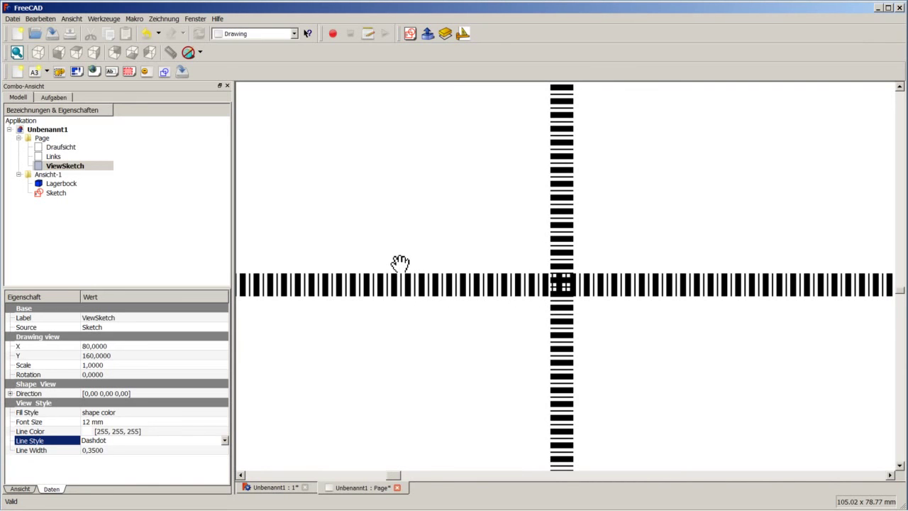
scroll(400, 262, down, 1)
scroll(400, 262, down, 1)
scroll(400, 262, down, 2)
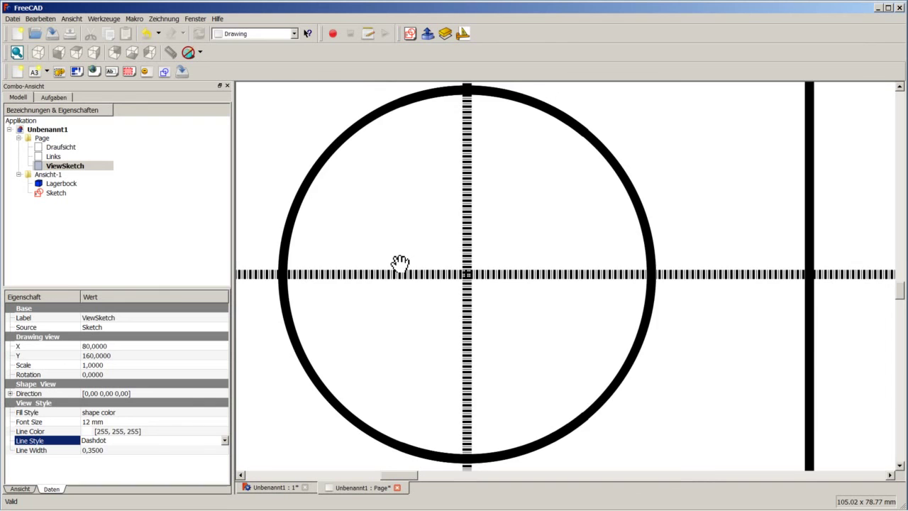
scroll(400, 262, down, 1)
scroll(400, 263, up, 2)
scroll(400, 262, up, 1)
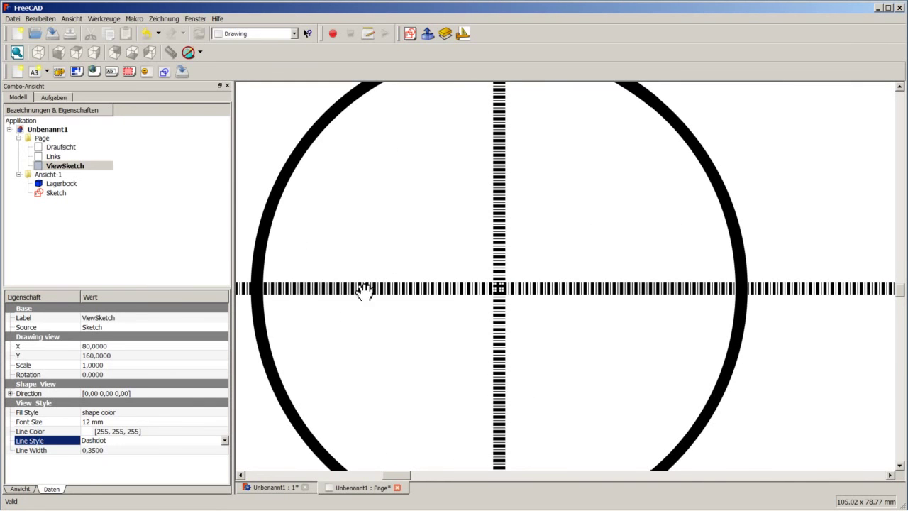
scroll(400, 290, up, 1)
scroll(401, 291, down, 2)
scroll(404, 292, down, 2)
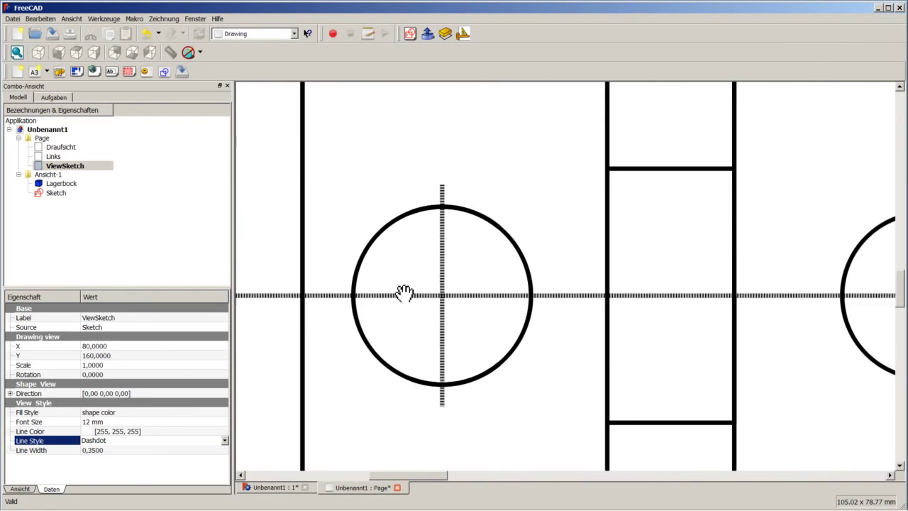
scroll(403, 292, down, 3)
Set ViewSketch's Line Style back to Solid and check the result.
click(108, 440)
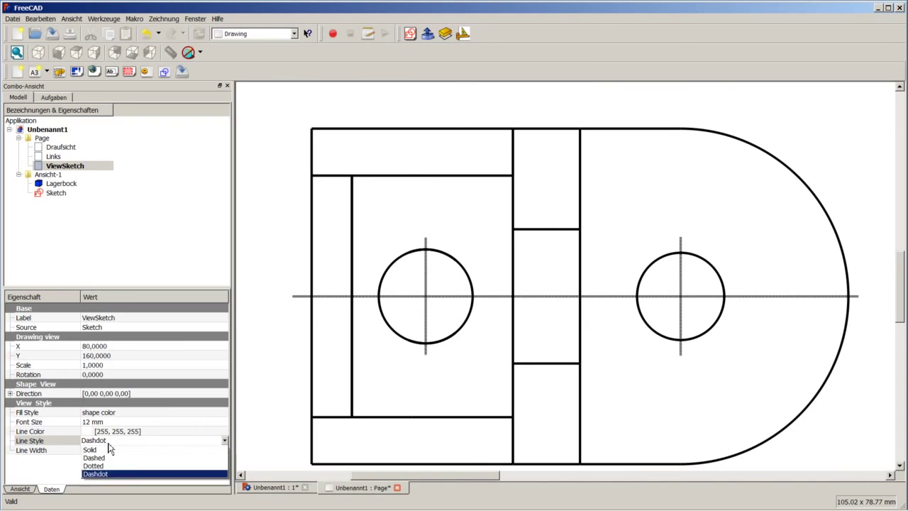
click(106, 450)
scroll(273, 335, down, 5)
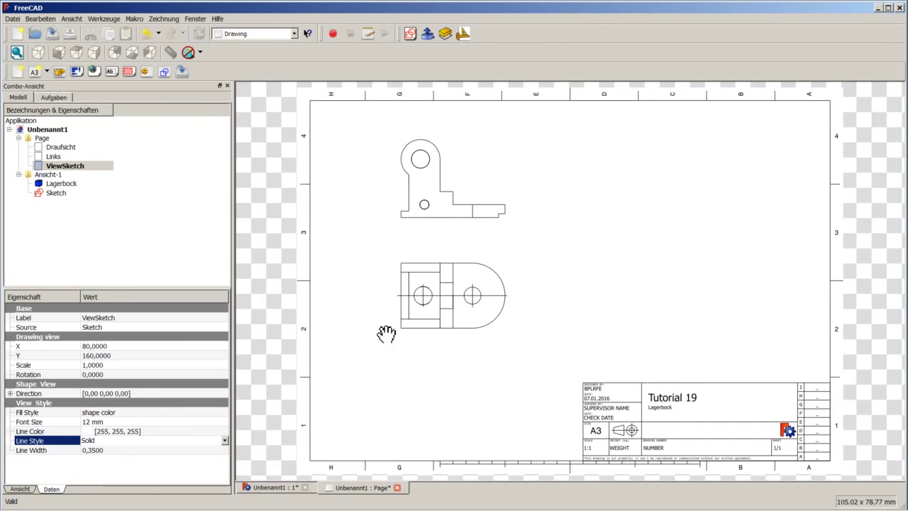
scroll(447, 296, down, 1)
scroll(435, 300, up, 4)
scroll(385, 251, up, 2)
scroll(461, 298, up, 1)
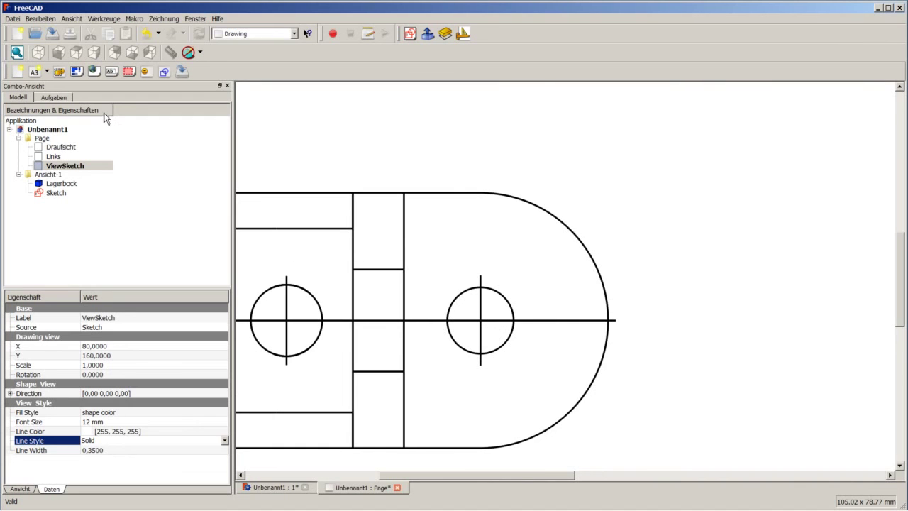
scroll(314, 229, down, 1)
scroll(314, 229, down, 2)
scroll(315, 232, down, 3)
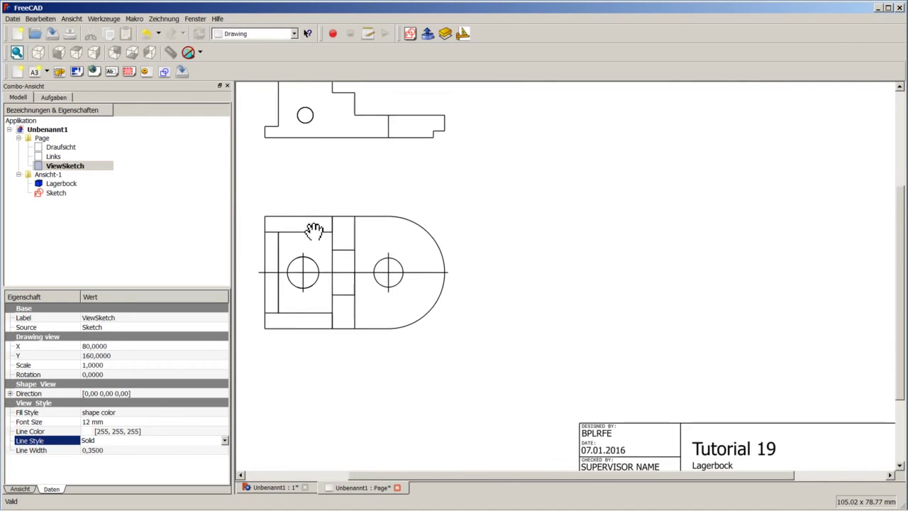
scroll(289, 236, down, 1)
scroll(359, 225, up, 2)
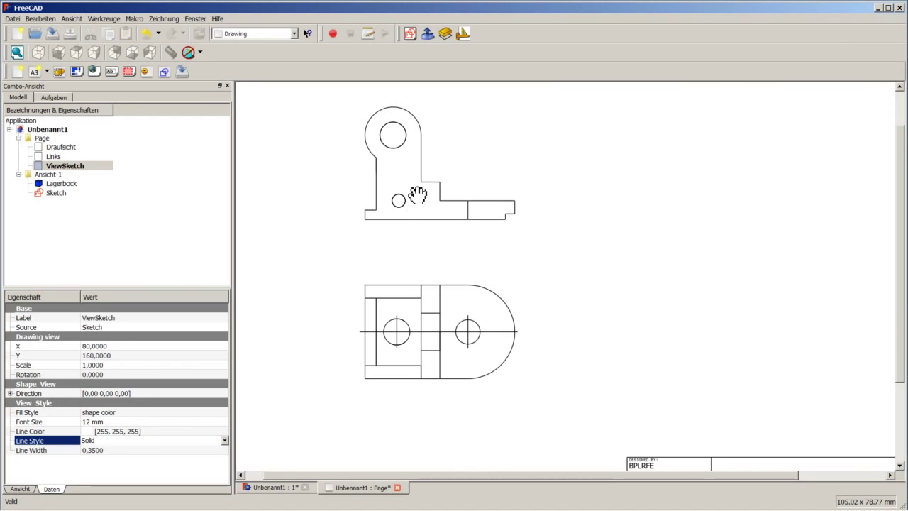
Show the 3D bracket in isometric view, select its side face, and activate Sketcher.
click(272, 488)
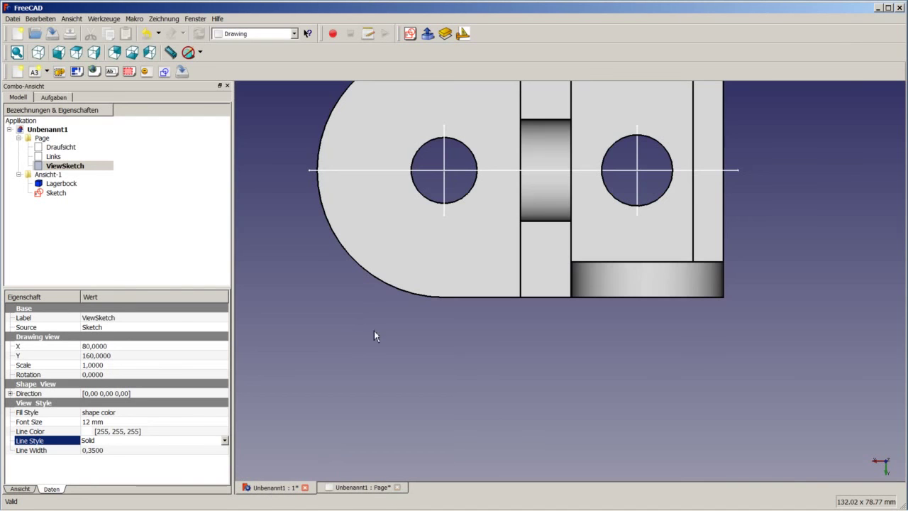
click(363, 310)
scroll(324, 234, down, 5)
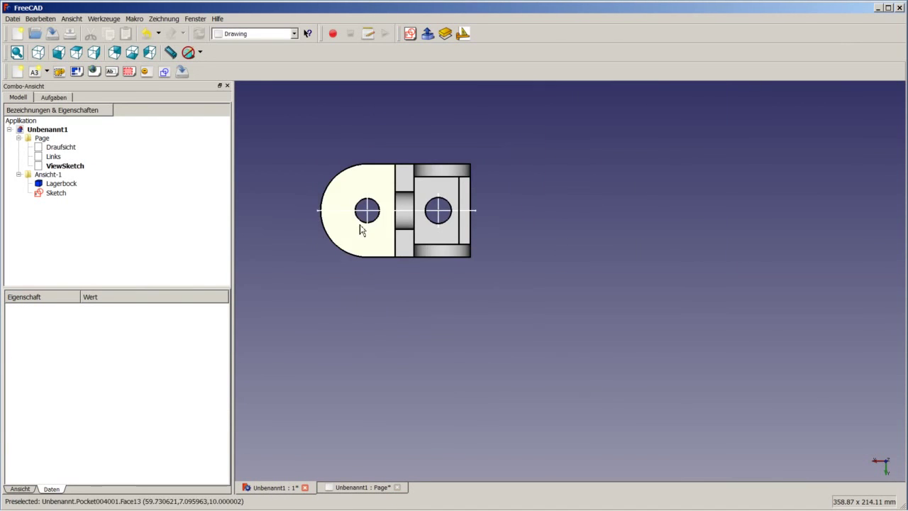
middle_drag(323, 234, 373, 217)
click(38, 52)
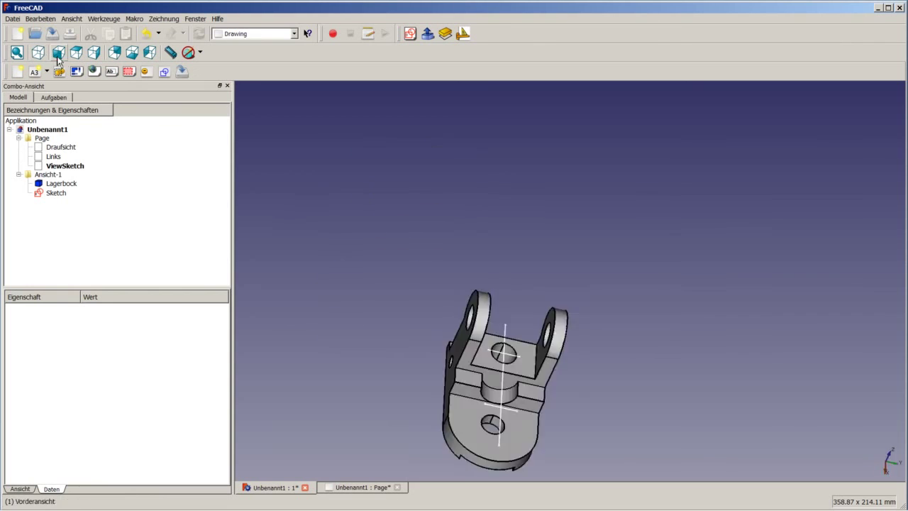
click(578, 371)
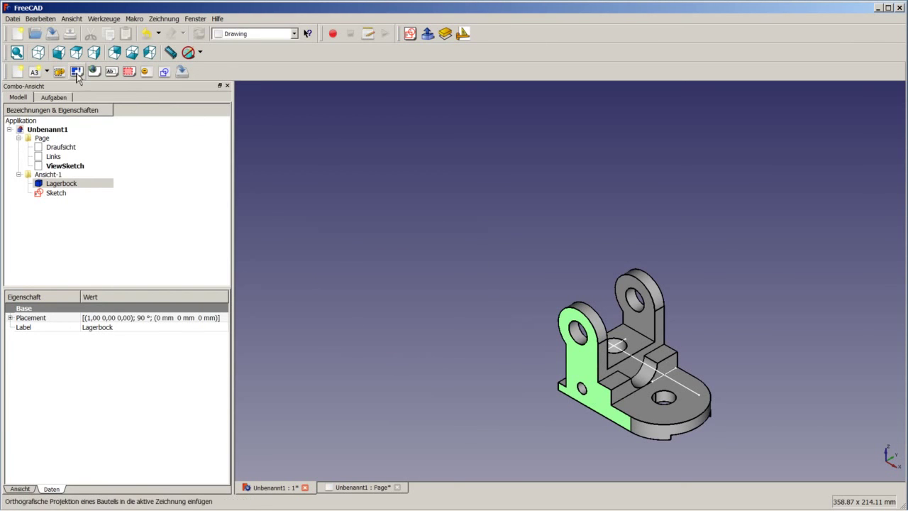
click(252, 35)
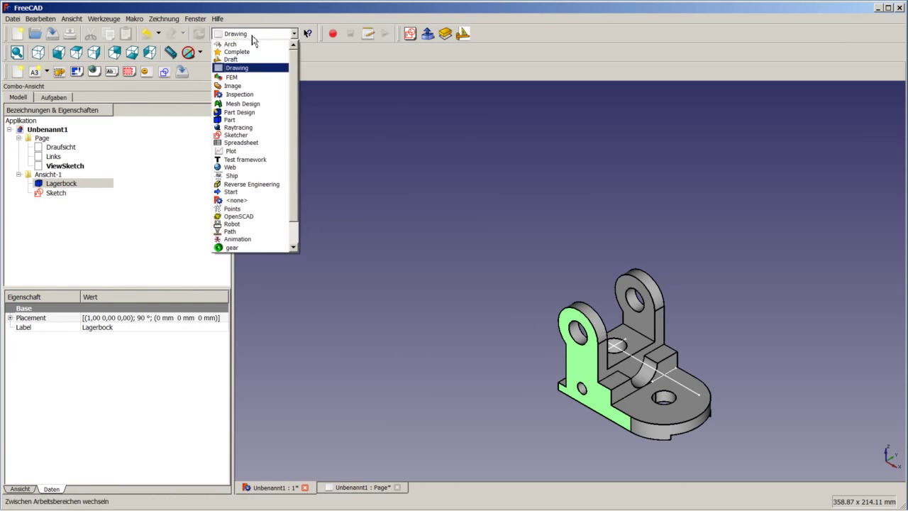
click(244, 135)
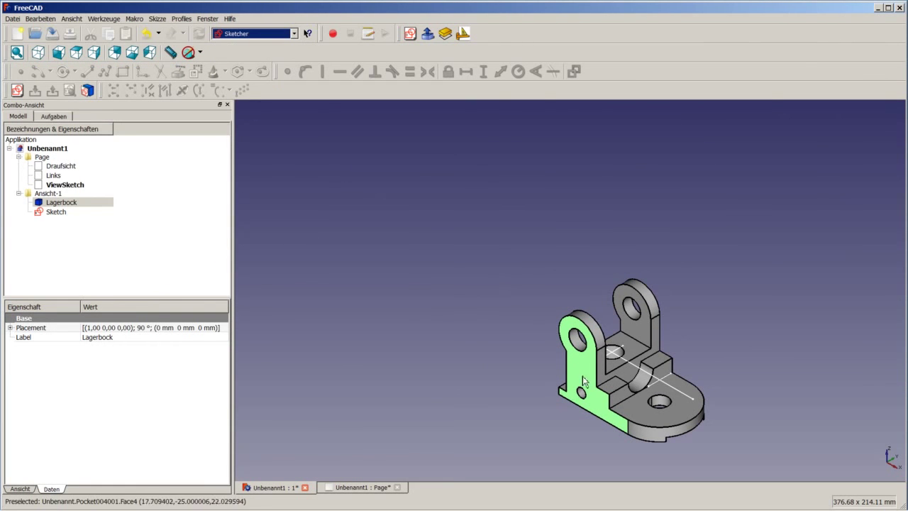
Start a new sketch on the bracket's side face, referencing the small and large hole edges.
click(17, 90)
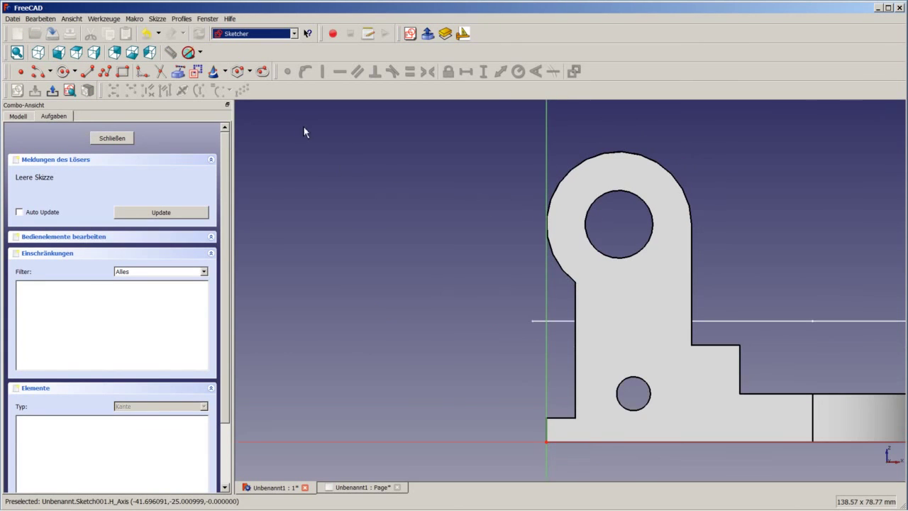
click(650, 395)
click(633, 257)
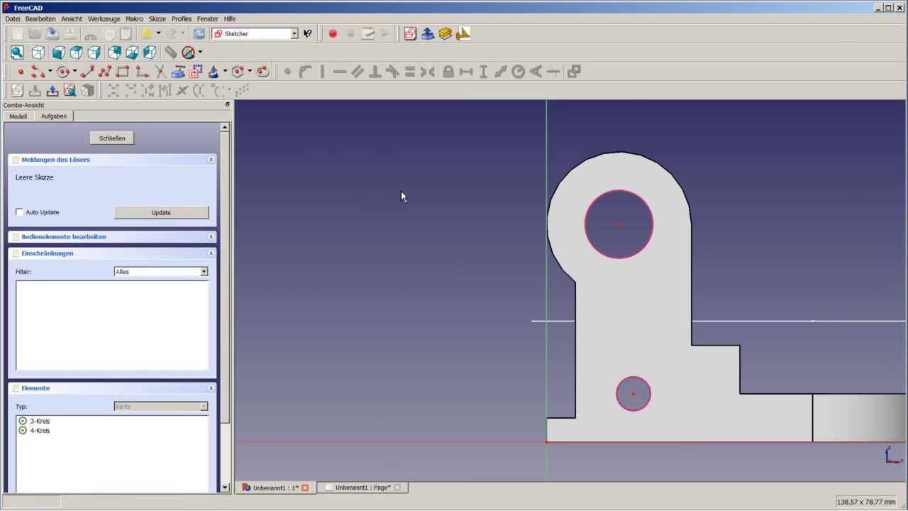
Draw horizontal and vertical lines crossing the upper large hole.
click(87, 71)
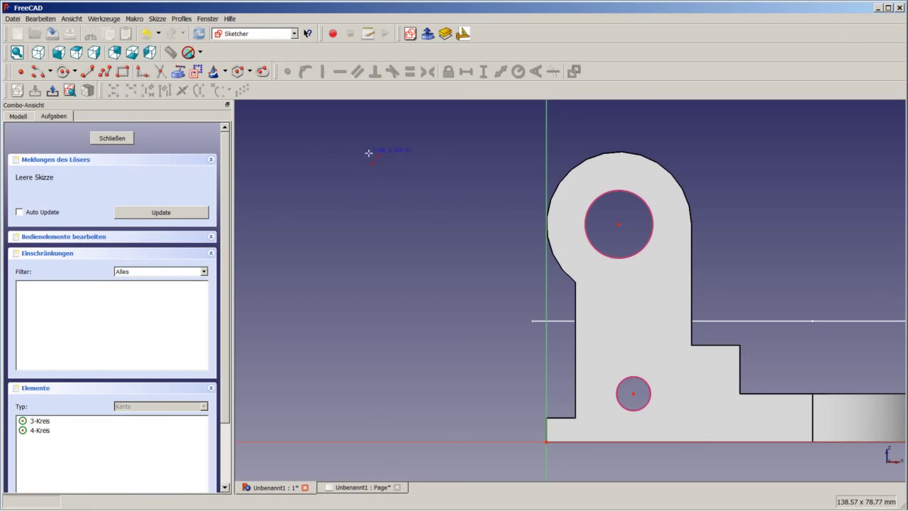
click(576, 235)
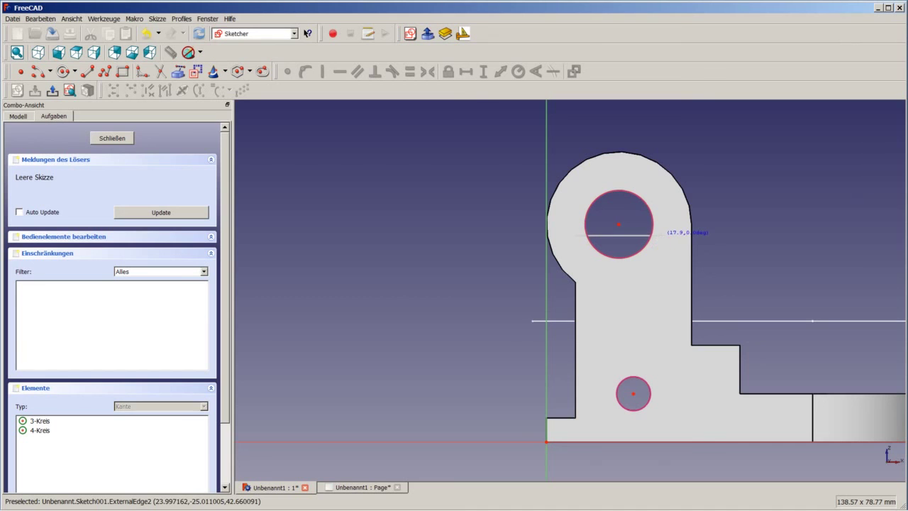
click(661, 235)
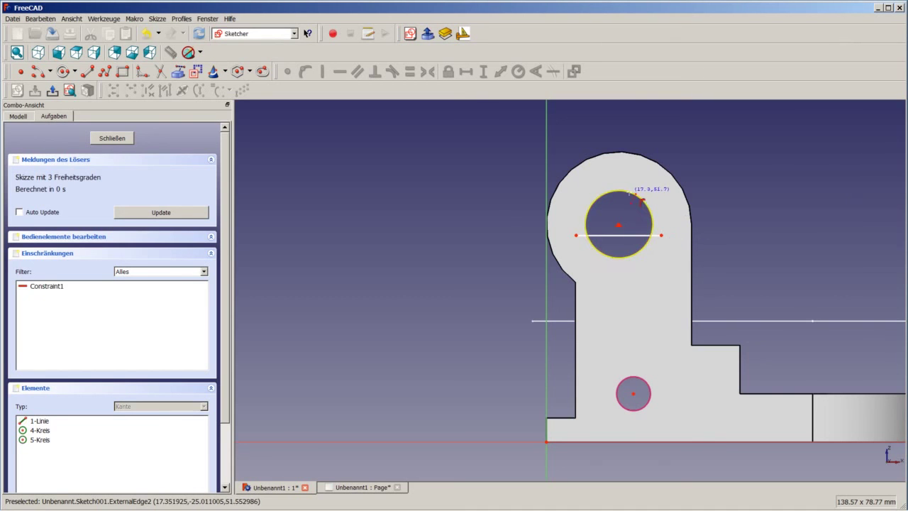
click(628, 181)
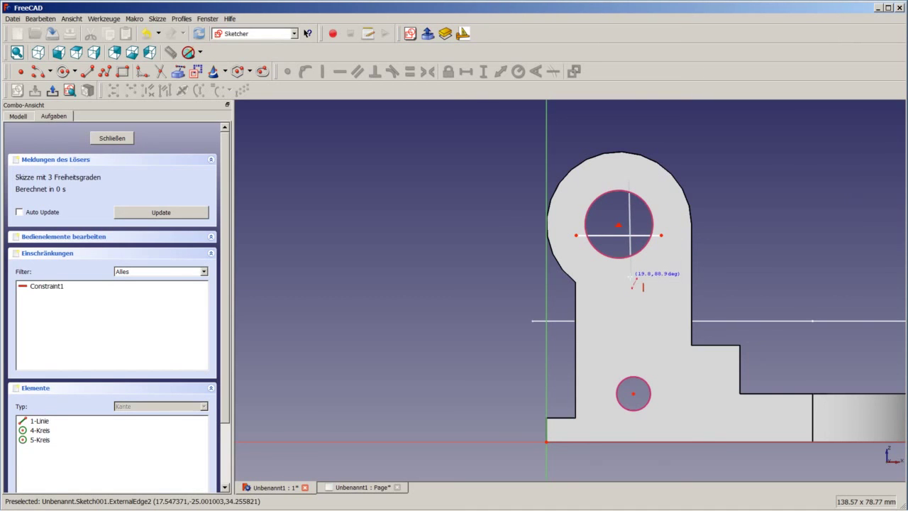
click(629, 276)
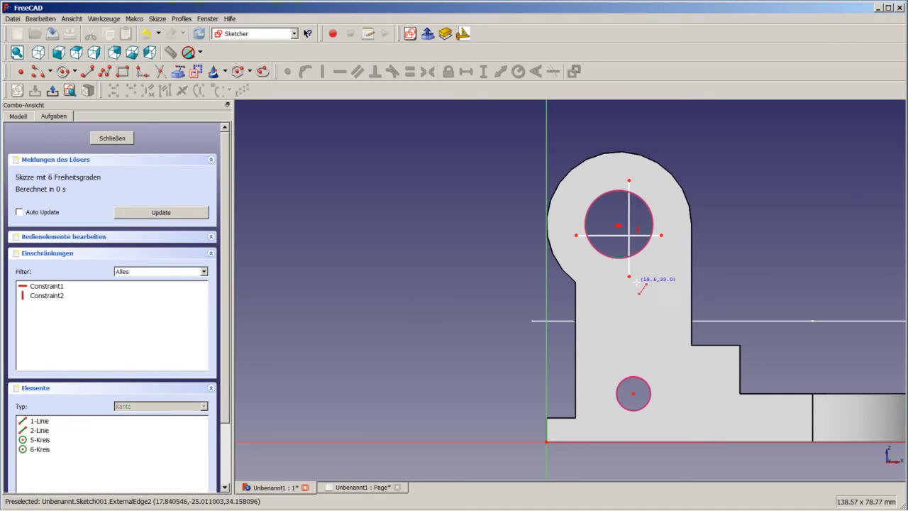
Draw vertical and horizontal lines crossing the small lower hole.
click(641, 379)
click(642, 424)
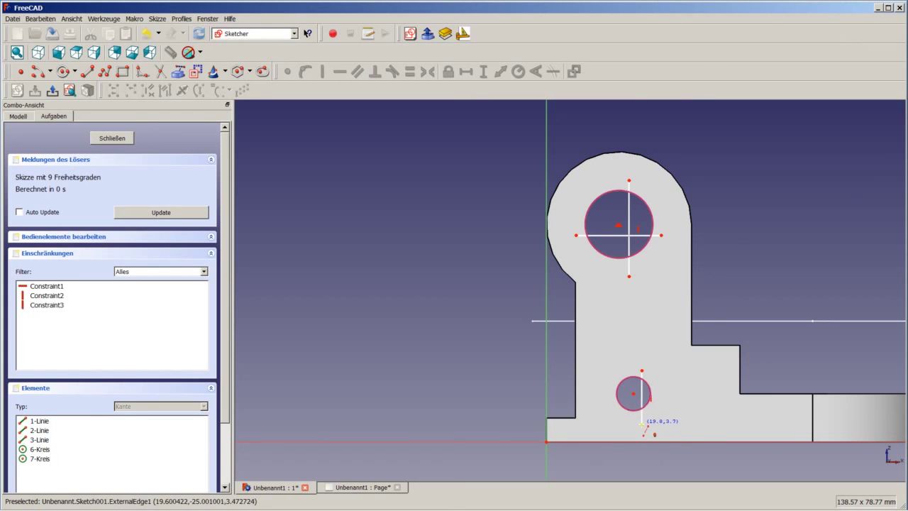
click(607, 400)
click(660, 400)
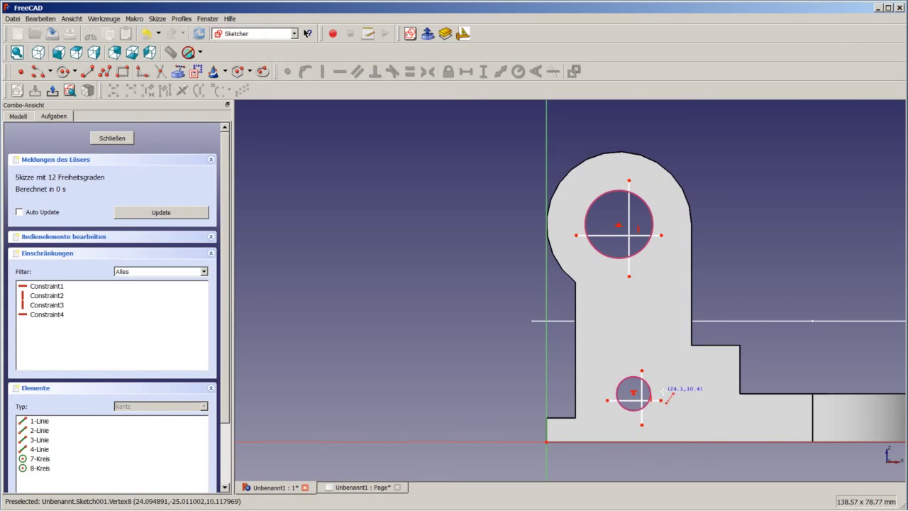
scroll(667, 386, up, 3)
Constrain the small hole's vertical and horizontal lines symmetric about its centre.
scroll(610, 411, up, 1)
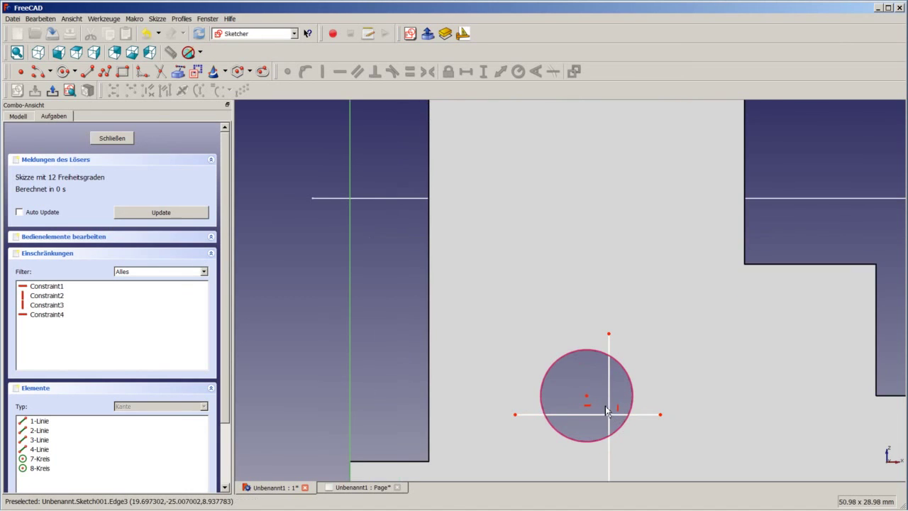
click(608, 402)
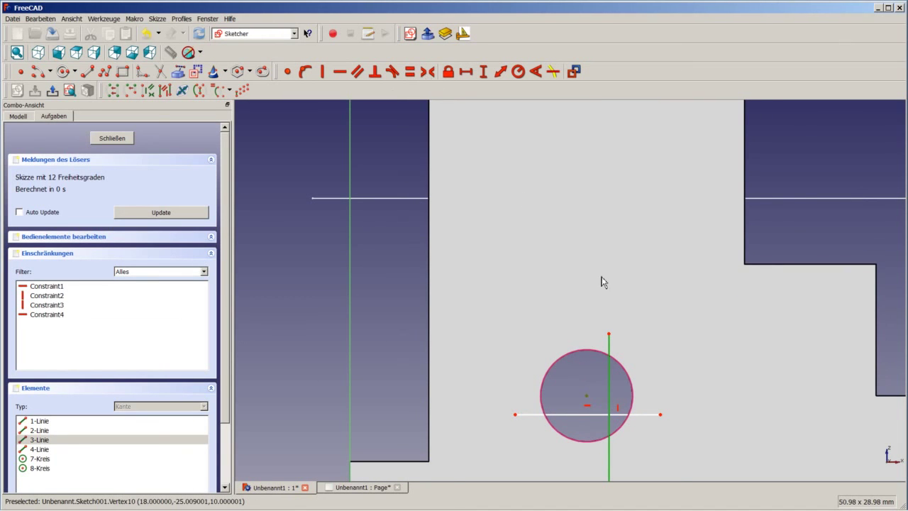
click(427, 72)
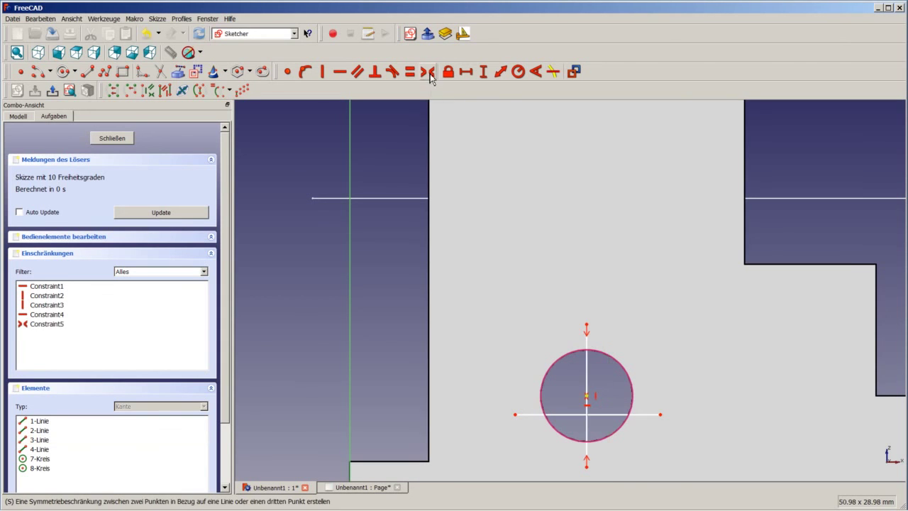
click(613, 414)
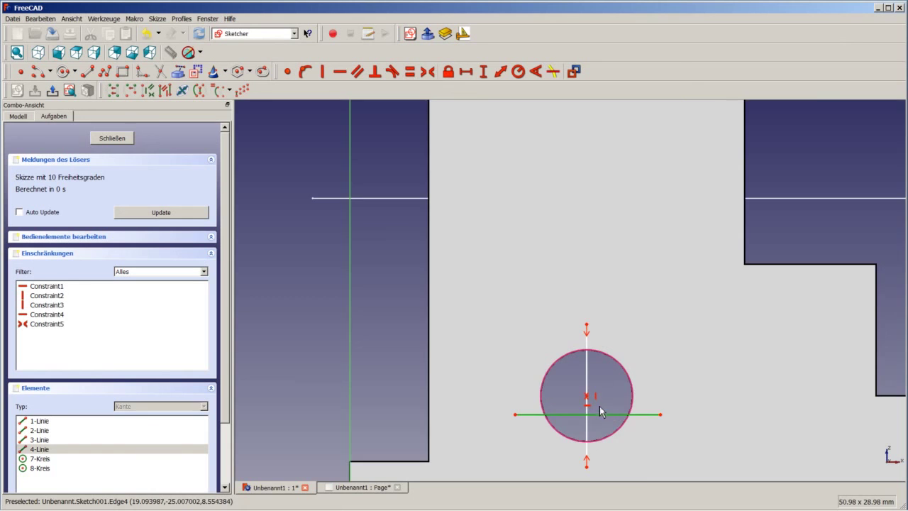
scroll(600, 409, up, 5)
scroll(586, 412, up, 3)
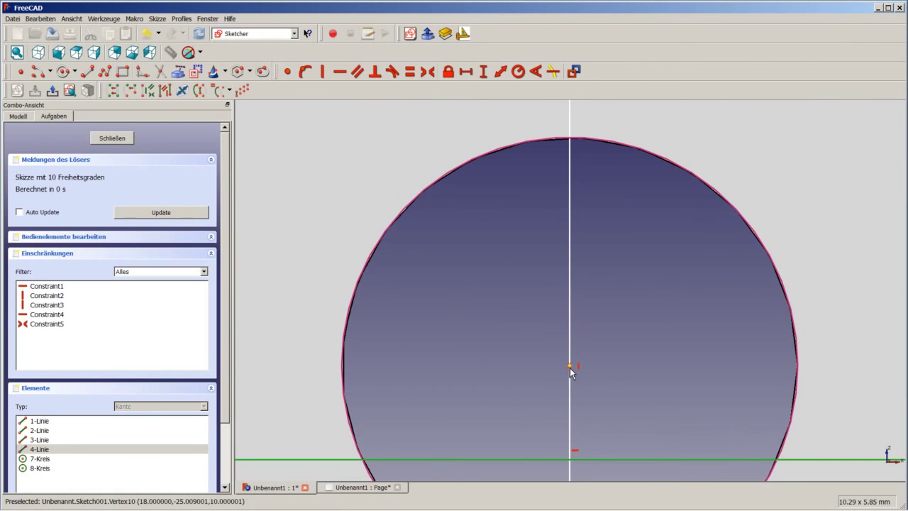
click(571, 367)
click(427, 72)
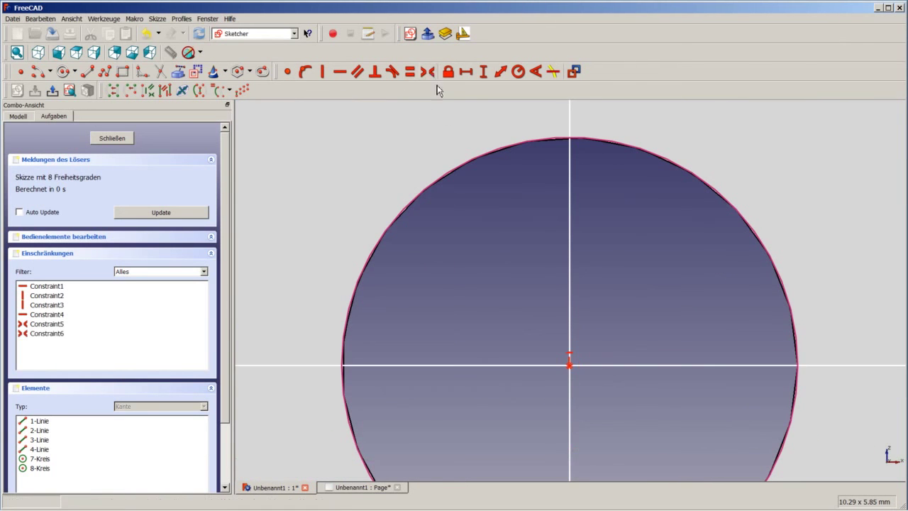
scroll(476, 245, down, 1)
scroll(476, 240, down, 2)
scroll(476, 240, down, 5)
scroll(476, 240, down, 1)
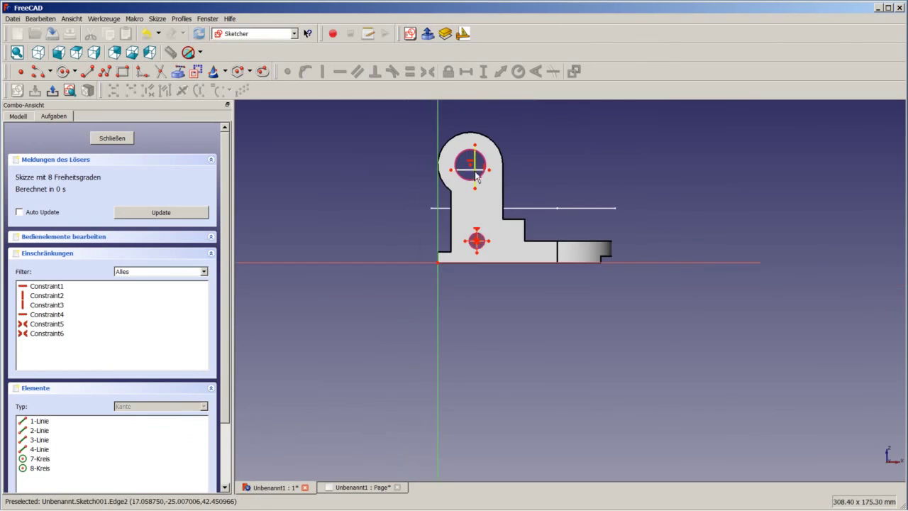
scroll(469, 162, up, 2)
scroll(470, 162, up, 5)
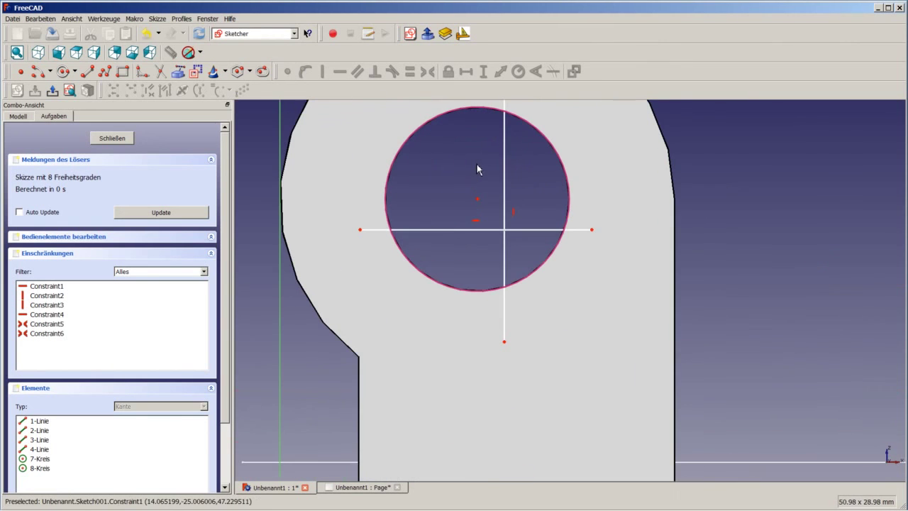
Make the upper hole's two lines symmetric about its centre and close the sketch.
click(504, 193)
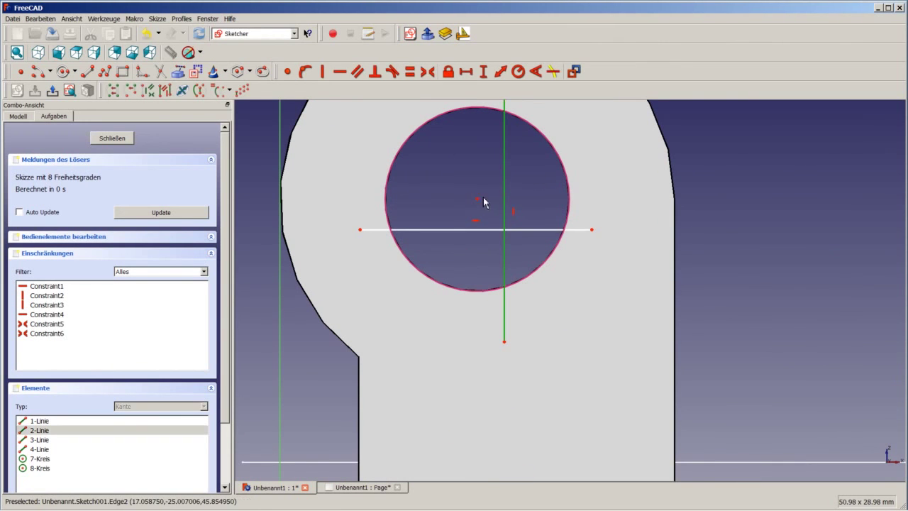
click(429, 71)
click(502, 230)
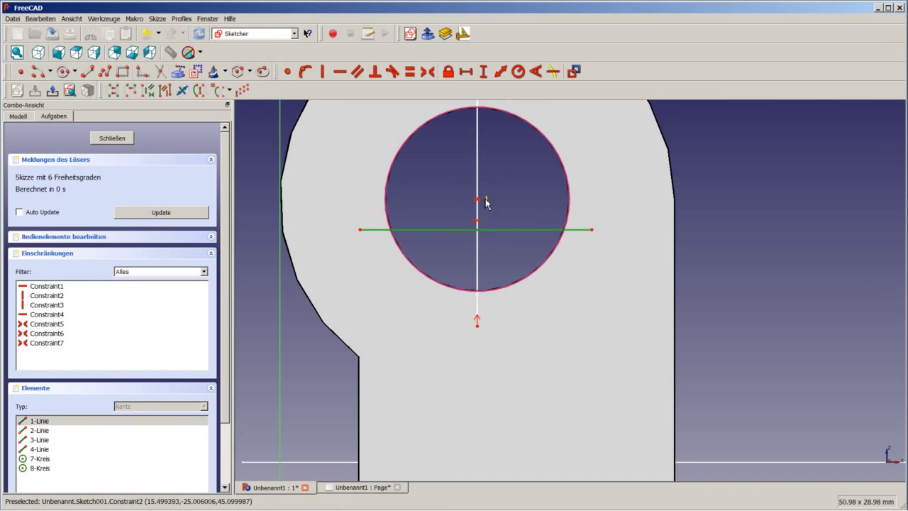
scroll(476, 200, up, 4)
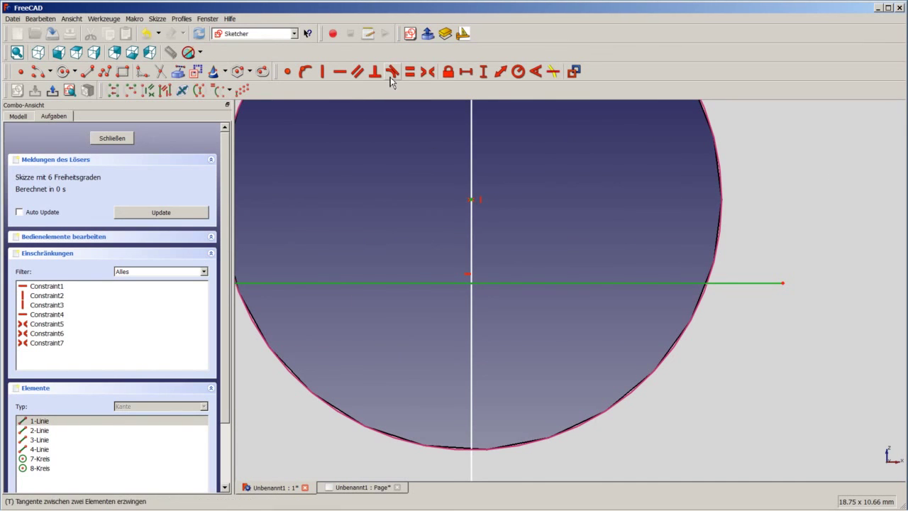
click(429, 71)
scroll(459, 176, down, 3)
scroll(458, 176, down, 5)
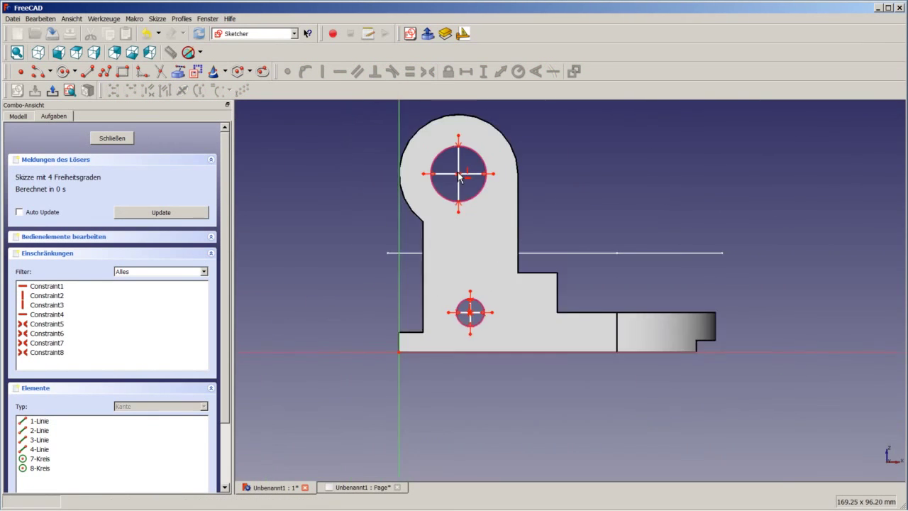
scroll(457, 174, down, 1)
click(112, 138)
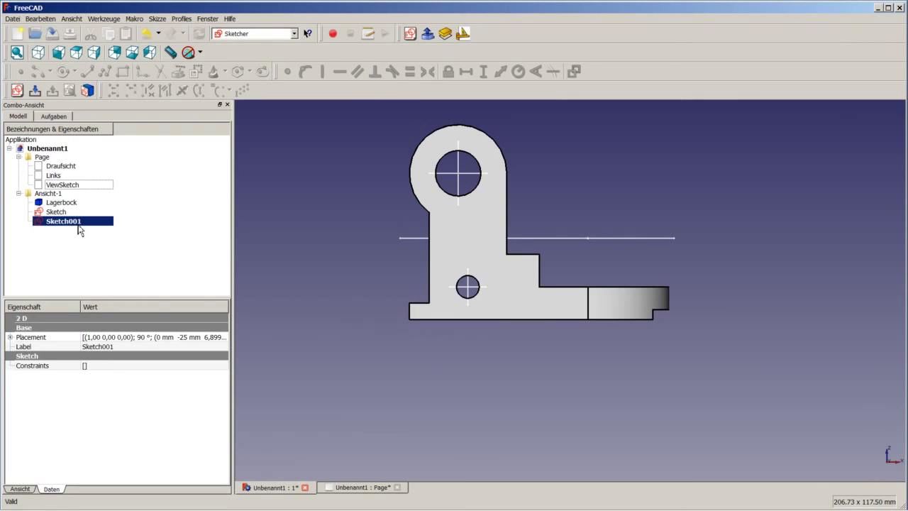
Insert Sketch001 onto the drawing Page as a draft view using the Drawing workbench.
ctrl+click(42, 157)
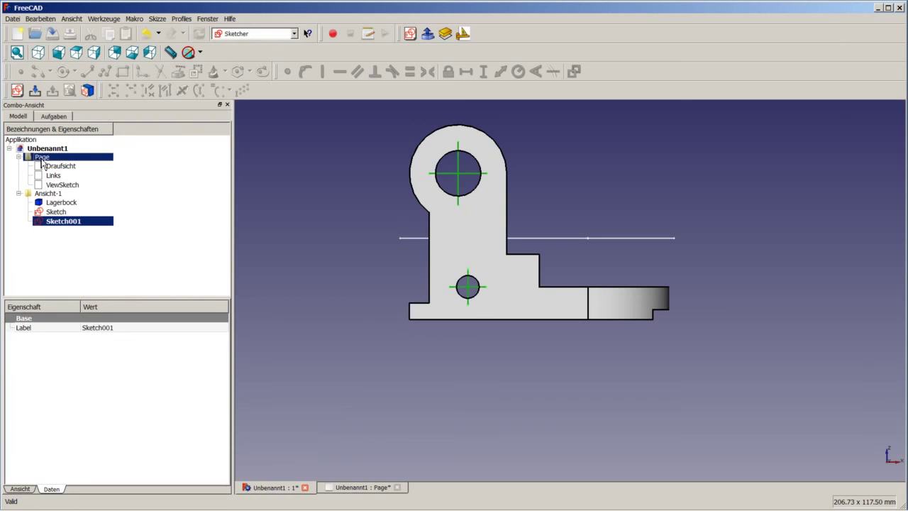
click(245, 34)
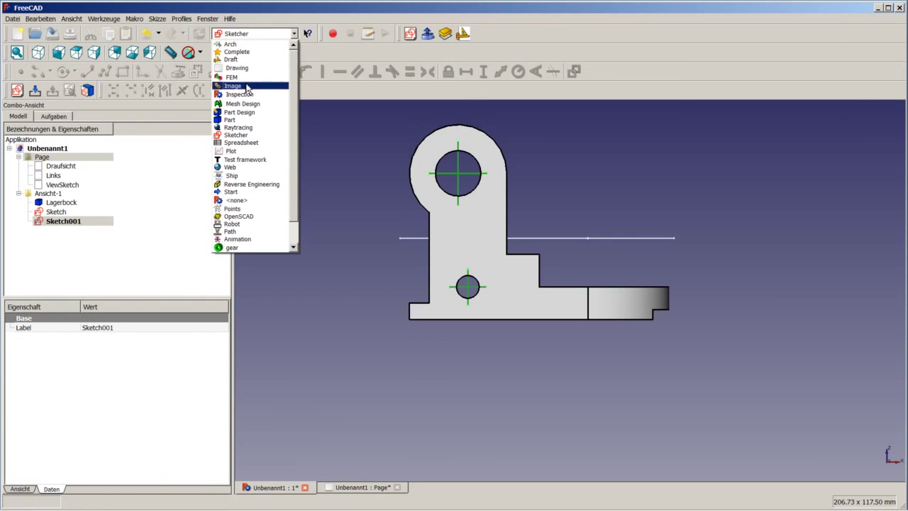
click(245, 67)
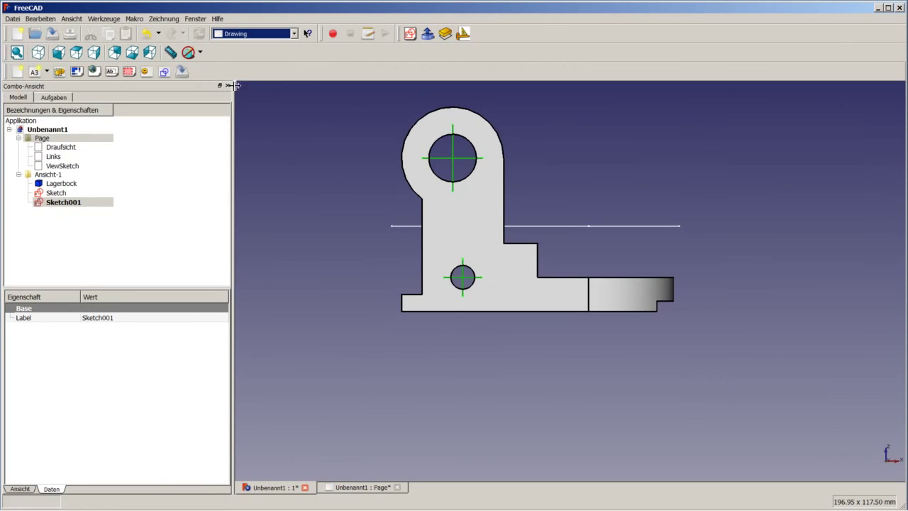
click(164, 73)
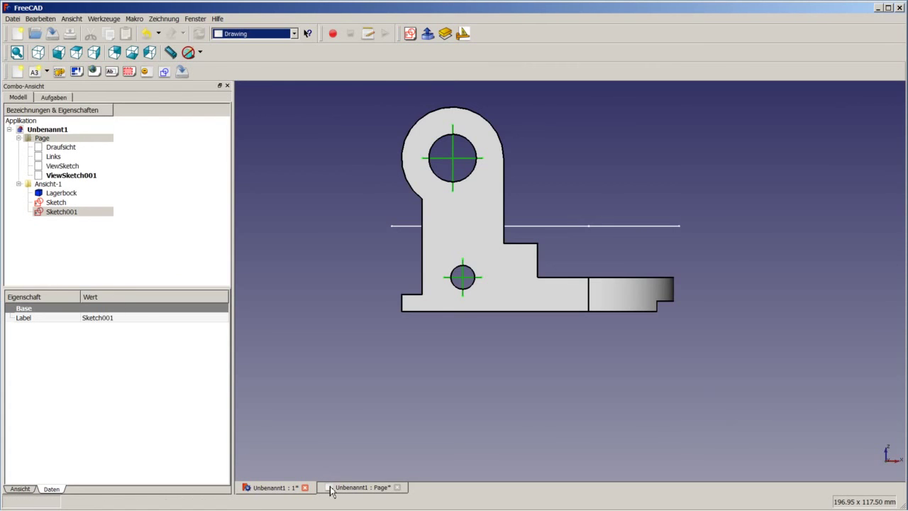
Place ViewSketch001 on the page at X 80, Y 100 with scale 1.
click(369, 489)
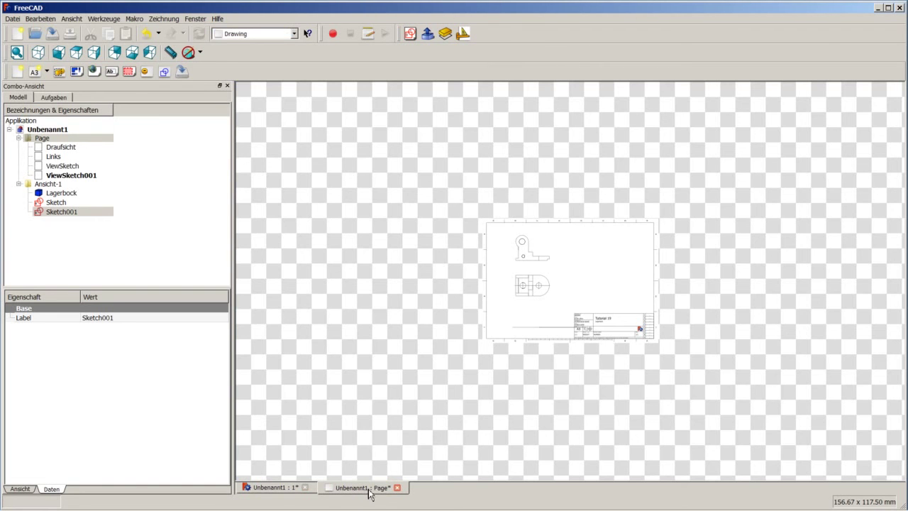
scroll(540, 282, down, 1)
scroll(535, 282, up, 2)
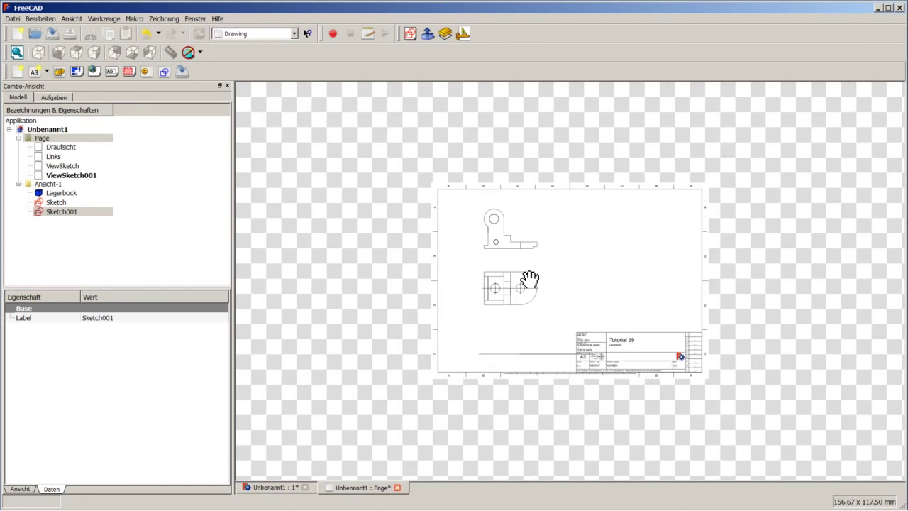
scroll(526, 279, up, 2)
scroll(497, 273, up, 2)
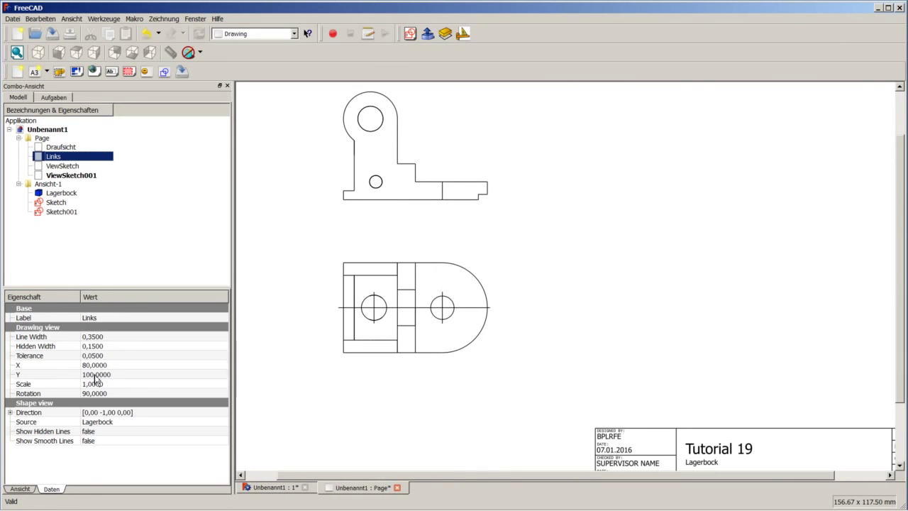
click(75, 176)
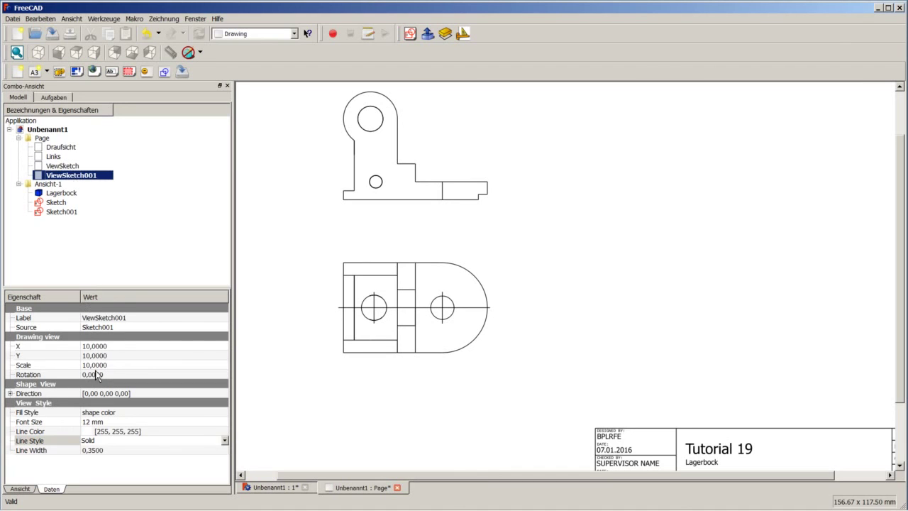
click(115, 345)
text(80)
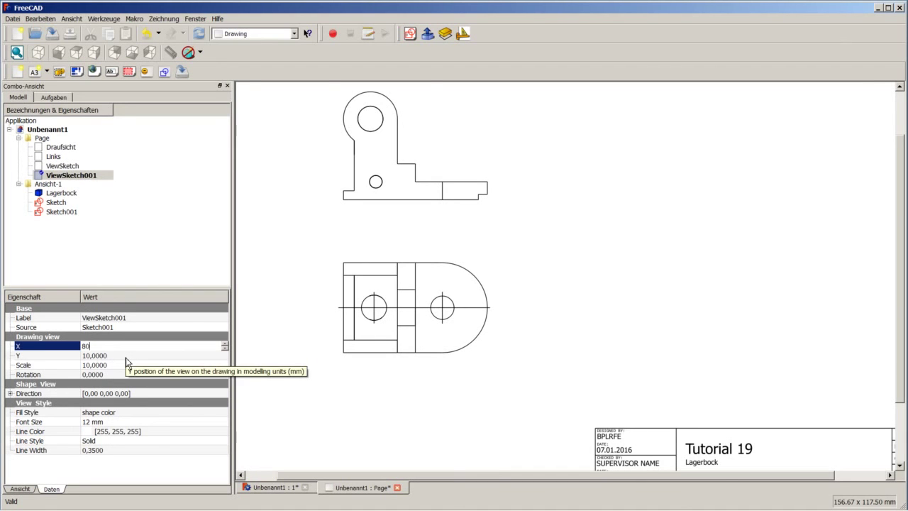
key(Tab)
text(100)
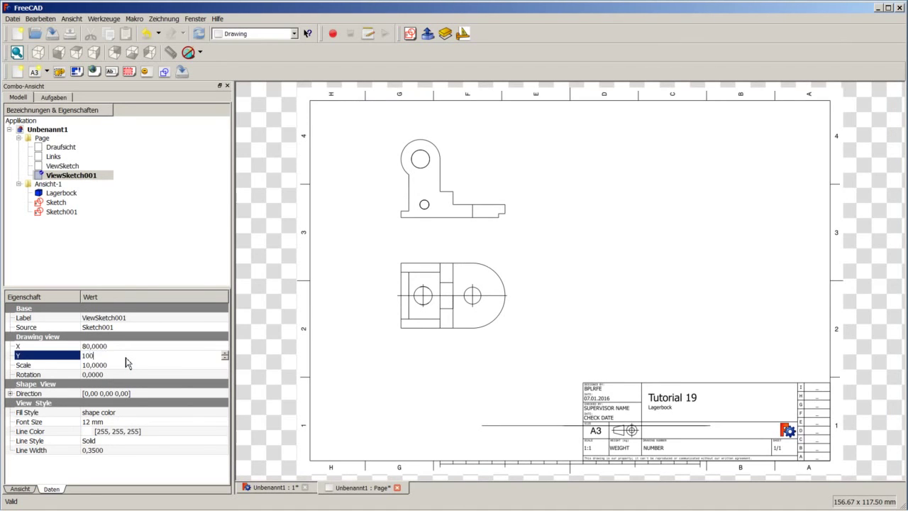
key(Tab)
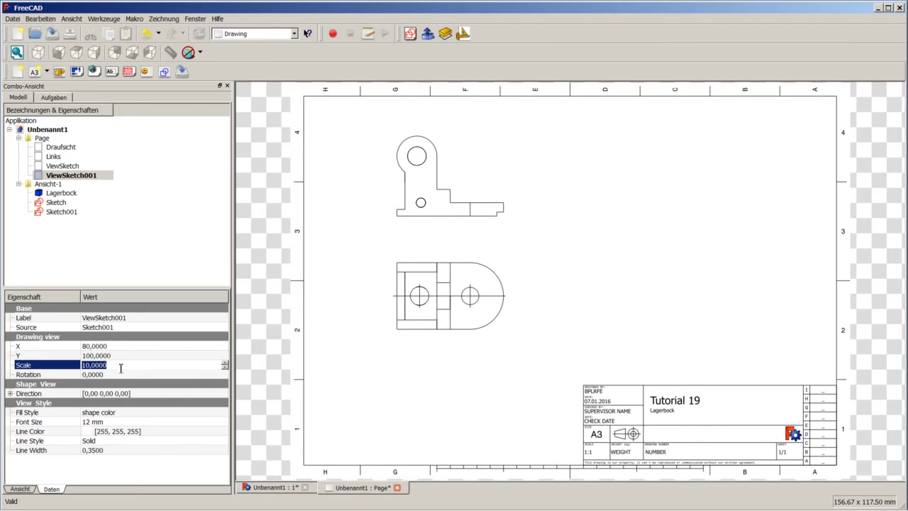
text(1)
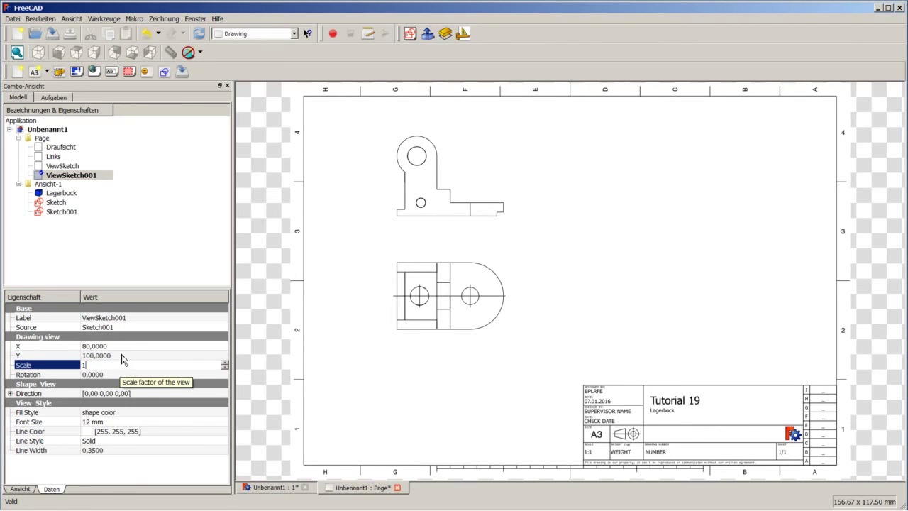
click(122, 356)
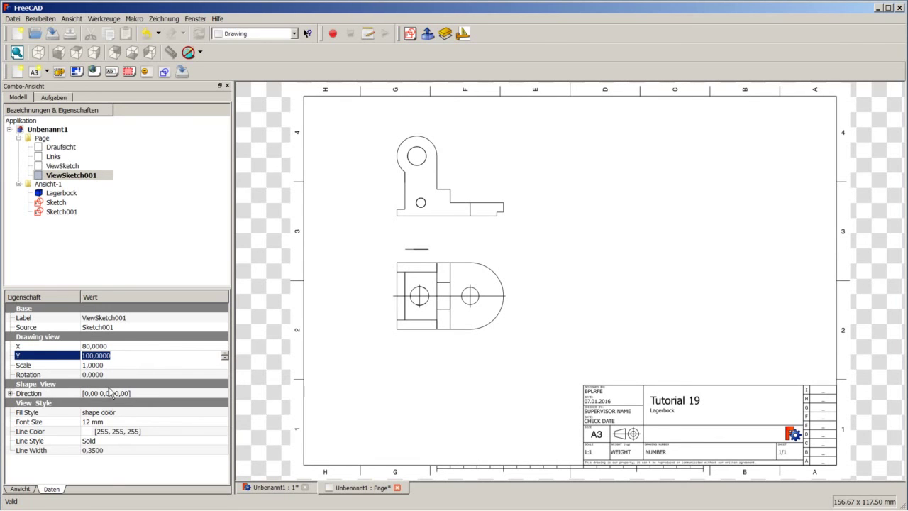
Set ViewSketch001's direction y component to -1, matching the Links view.
click(10, 393)
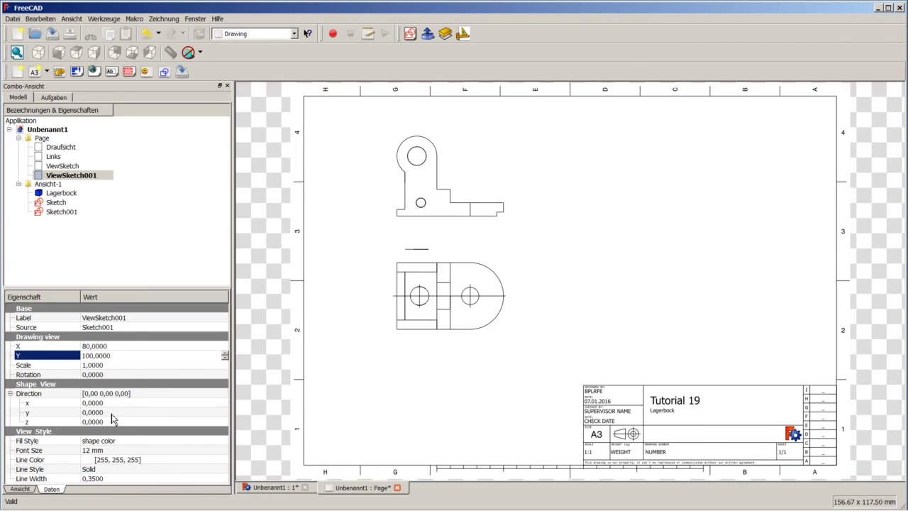
click(111, 414)
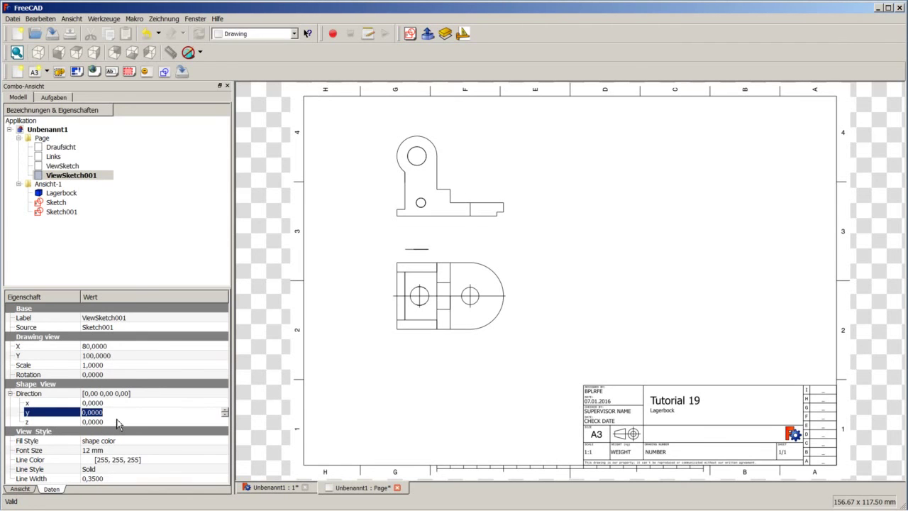
click(70, 157)
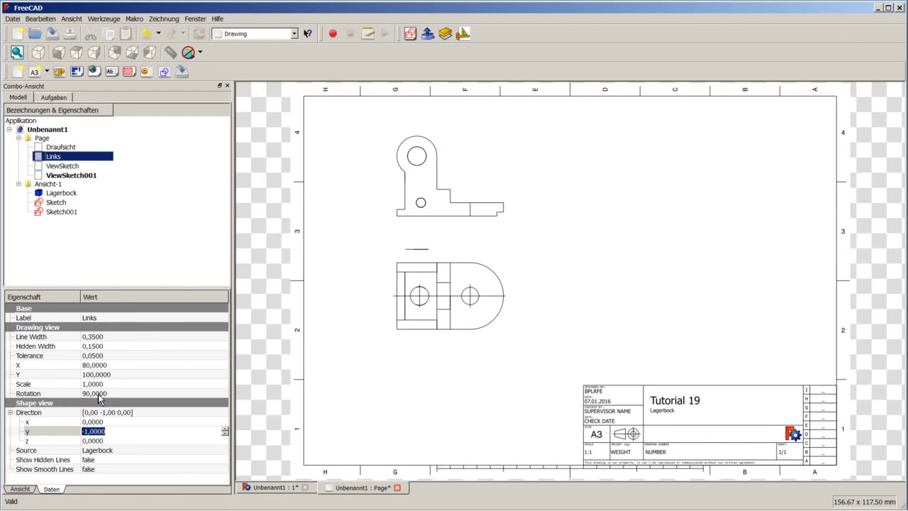
click(61, 175)
click(66, 410)
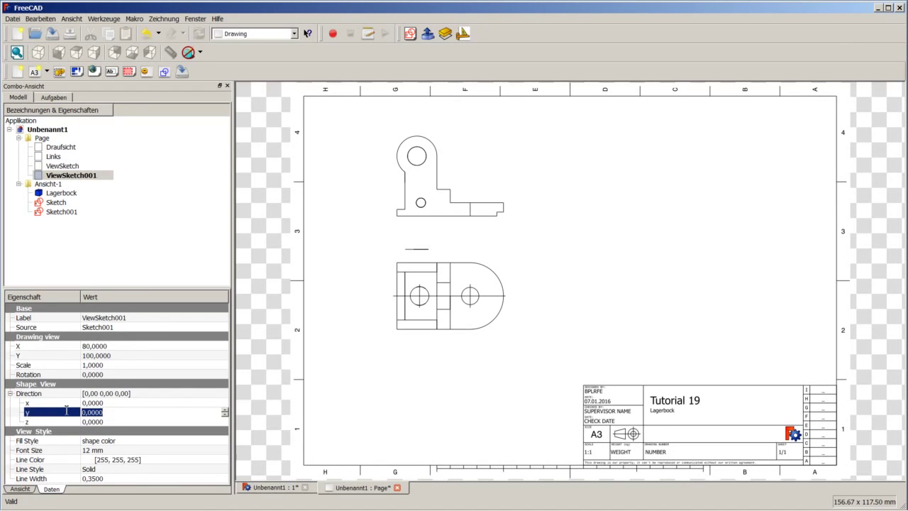
text(-1)
click(127, 404)
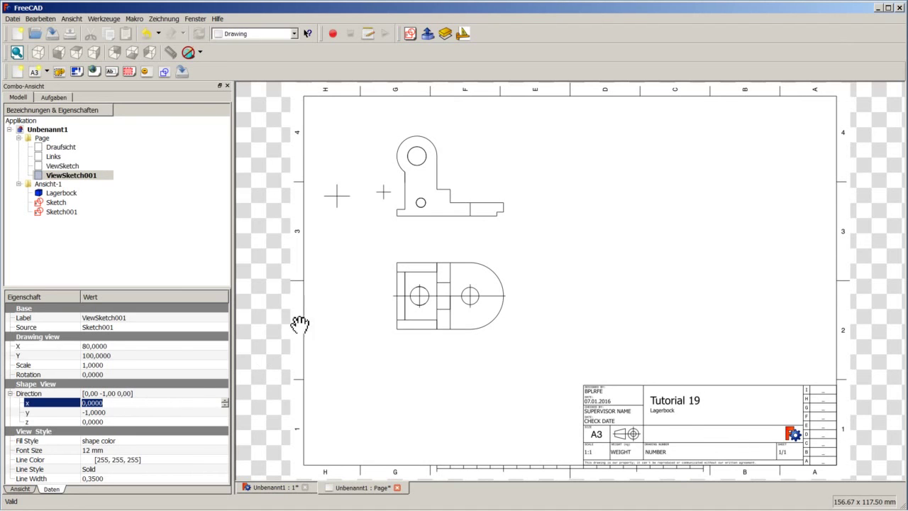
click(54, 156)
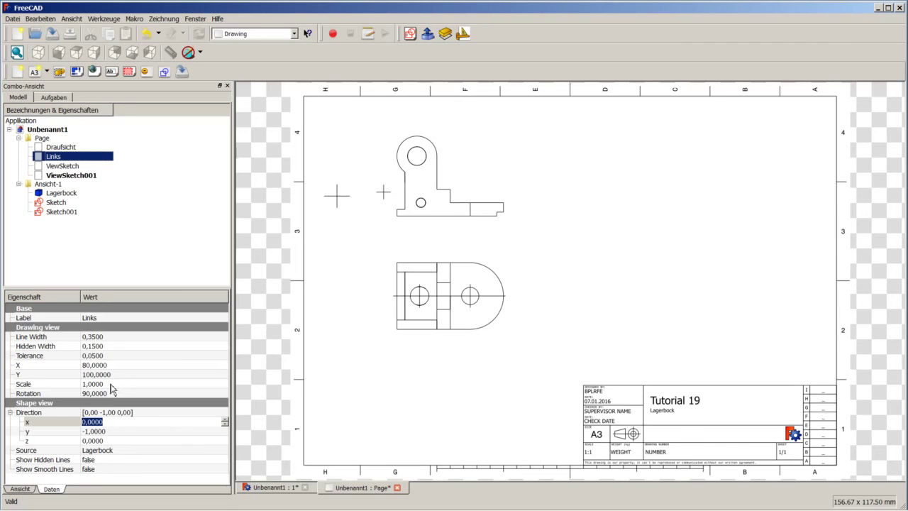
click(74, 176)
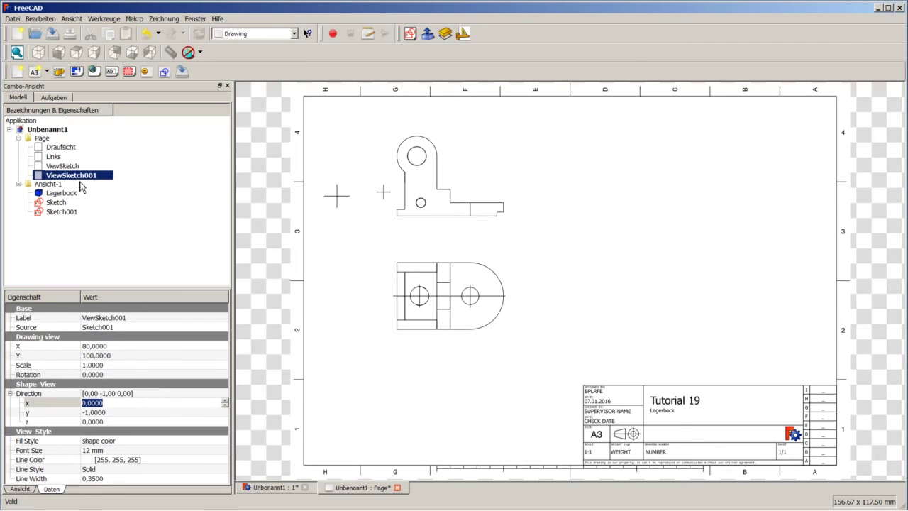
click(111, 376)
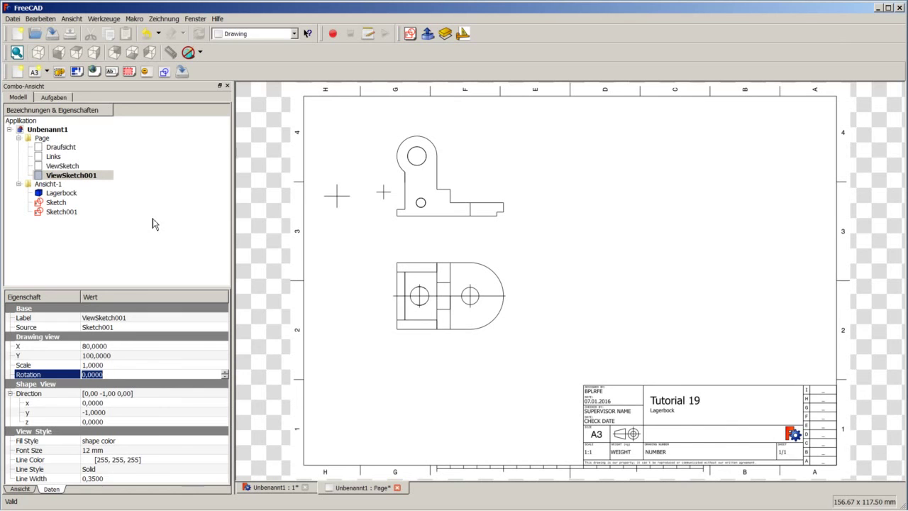
Rotate ViewSketch001 by 90° and zoom around the sheet to check the centre marks.
text(90)
key(Return)
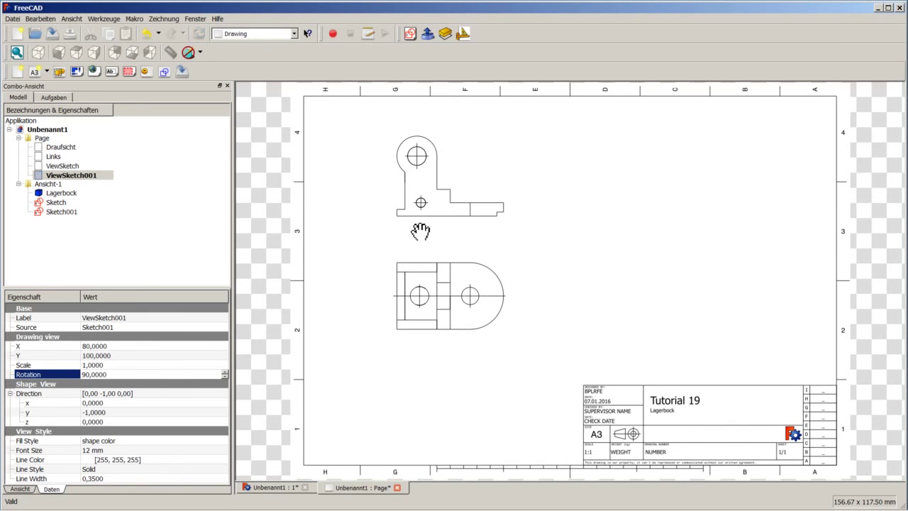
scroll(422, 227, down, 2)
scroll(446, 188, up, 3)
scroll(433, 193, up, 2)
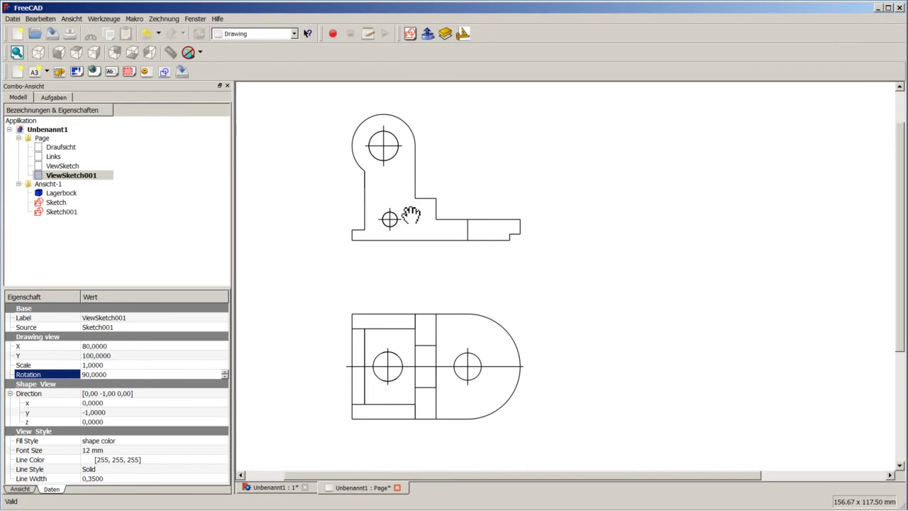
scroll(412, 230, up, 1)
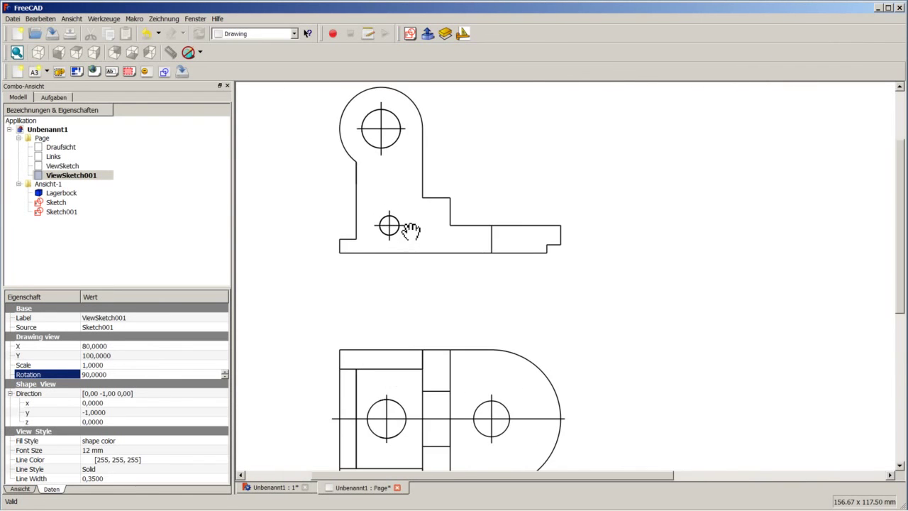
scroll(411, 231, down, 3)
scroll(626, 299, up, 1)
scroll(617, 294, down, 1)
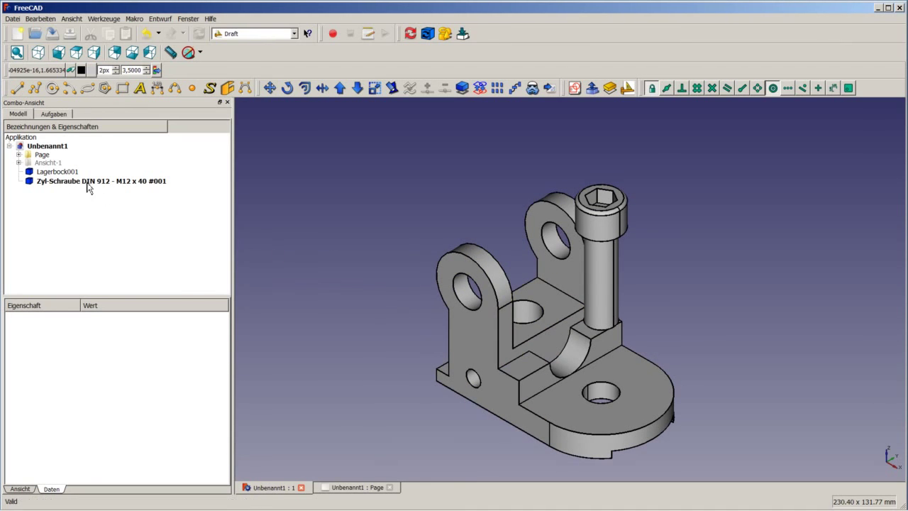
Select Lagerbock001 and the screw in the Part workbench, then dismiss the Part menu and deselect.
click(63, 172)
ctrl+click(63, 181)
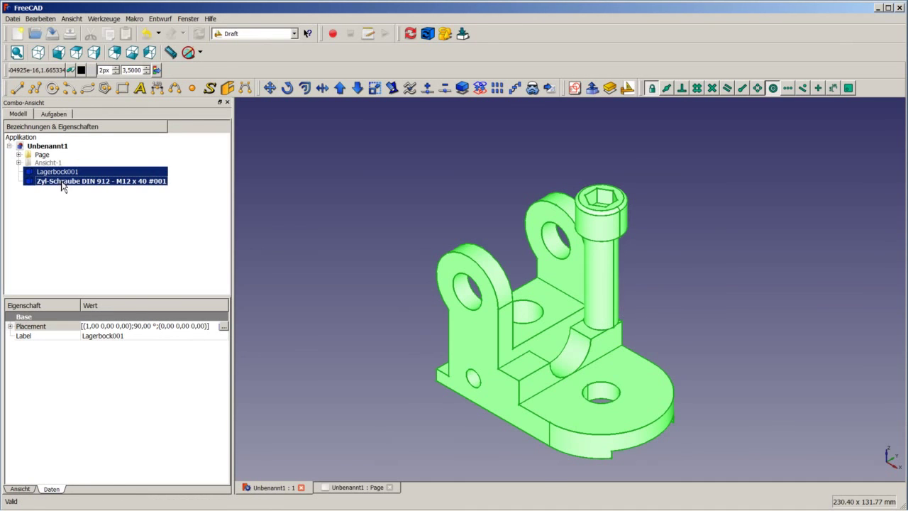
click(234, 33)
click(242, 127)
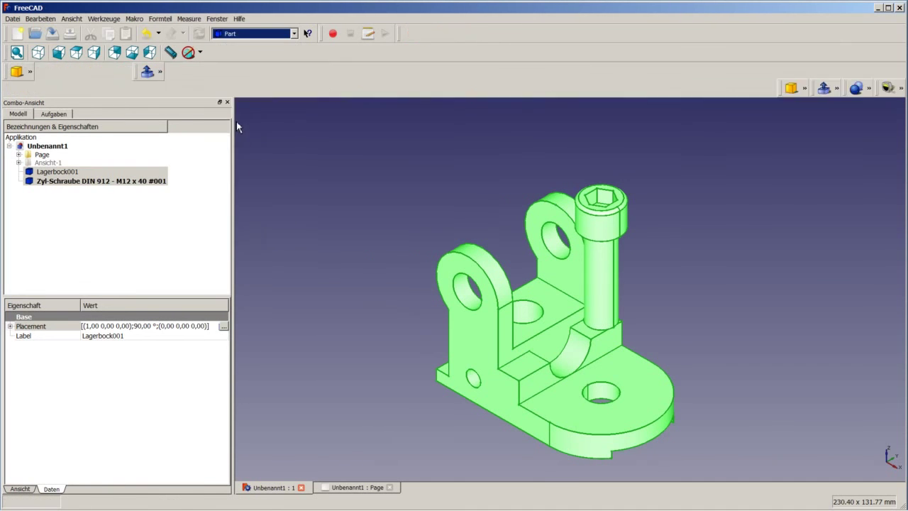
click(160, 18)
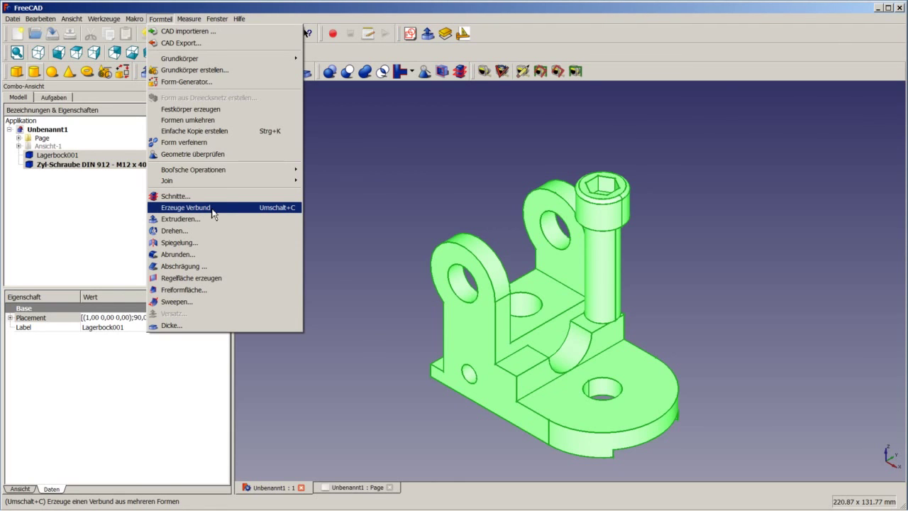
key(Escape)
click(338, 158)
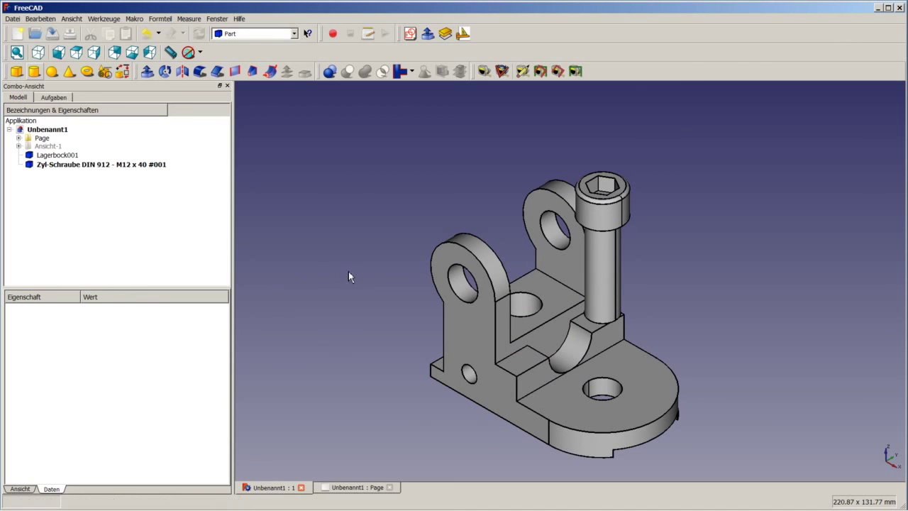
Draw a Draft line from the base-plate hole centre up to the screw end's centre.
mouse_move(618, 405)
middle_down()
mouse_move(659, 385)
mouse_move(666, 411)
middle_up()
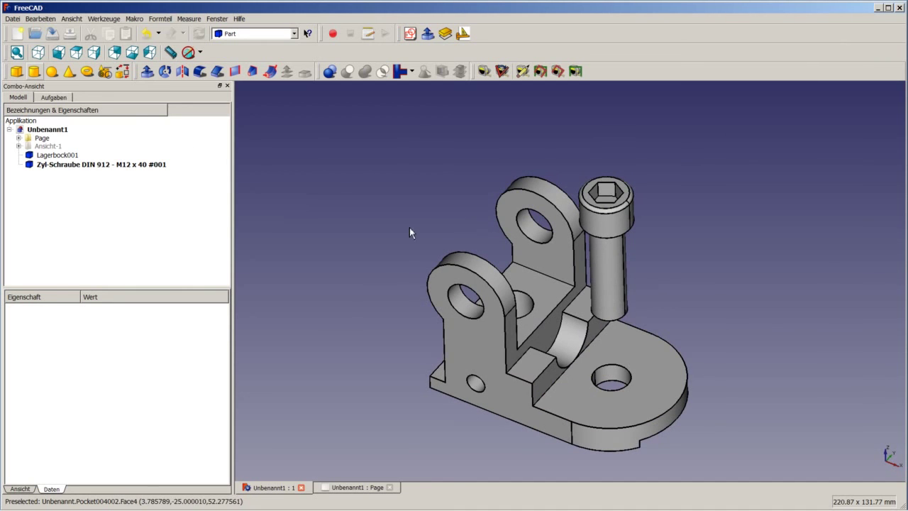
click(252, 34)
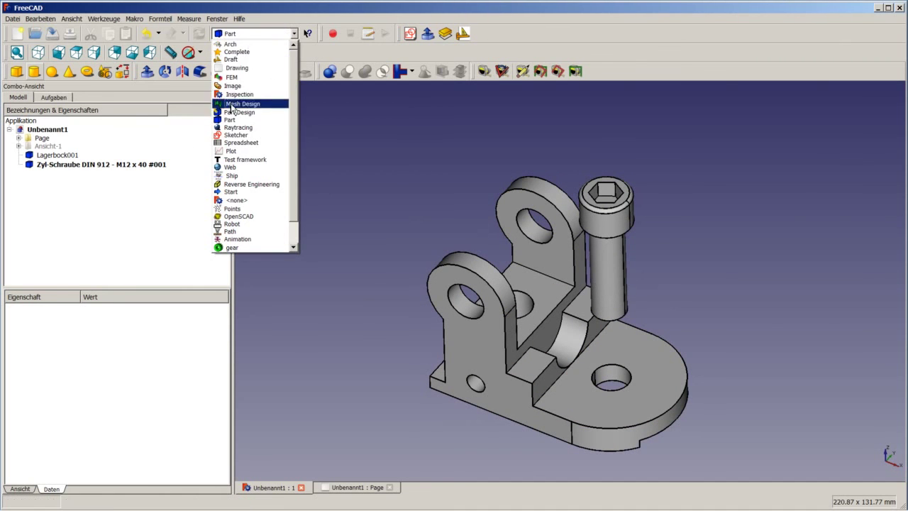
click(231, 59)
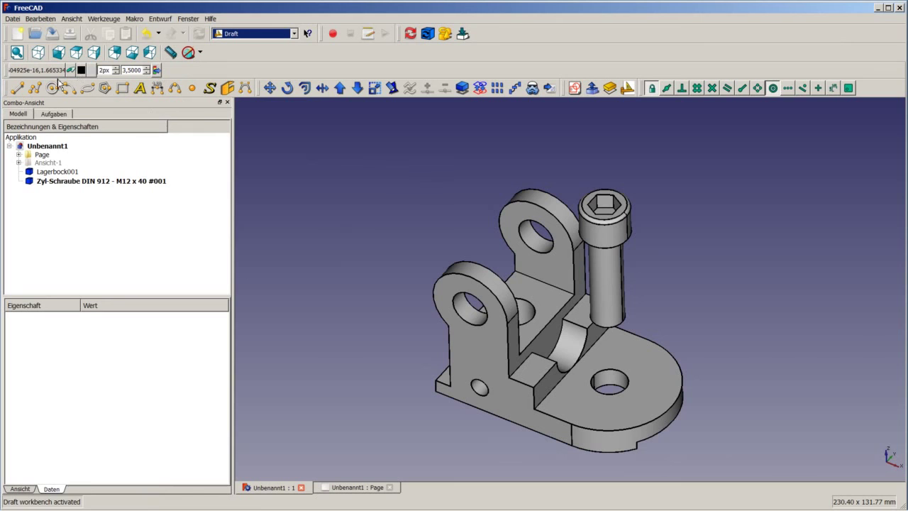
click(17, 88)
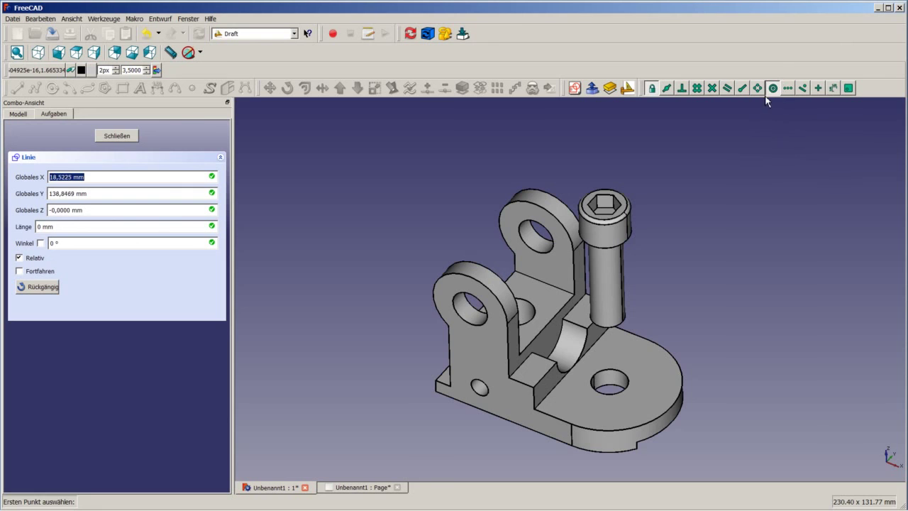
scroll(609, 389, up, 3)
scroll(607, 389, up, 3)
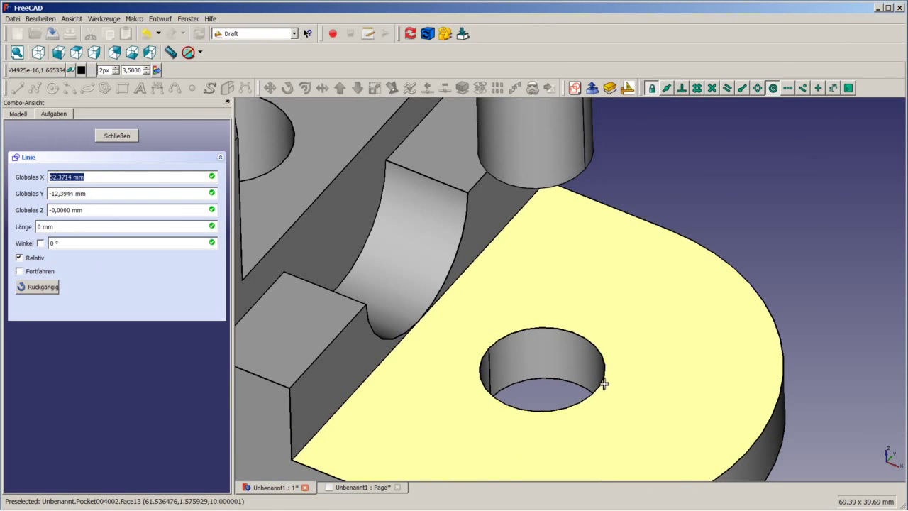
click(541, 369)
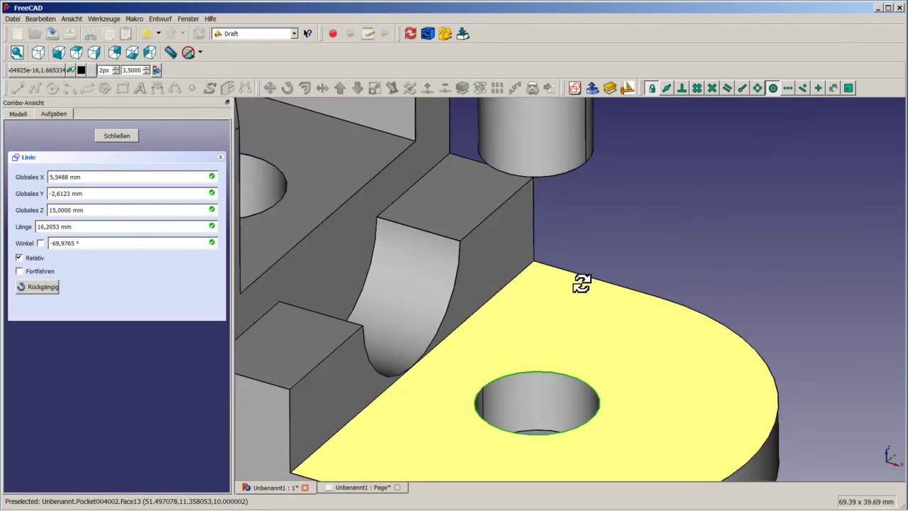
scroll(573, 298, down, 3)
middle_drag(581, 279, 577, 212)
click(547, 197)
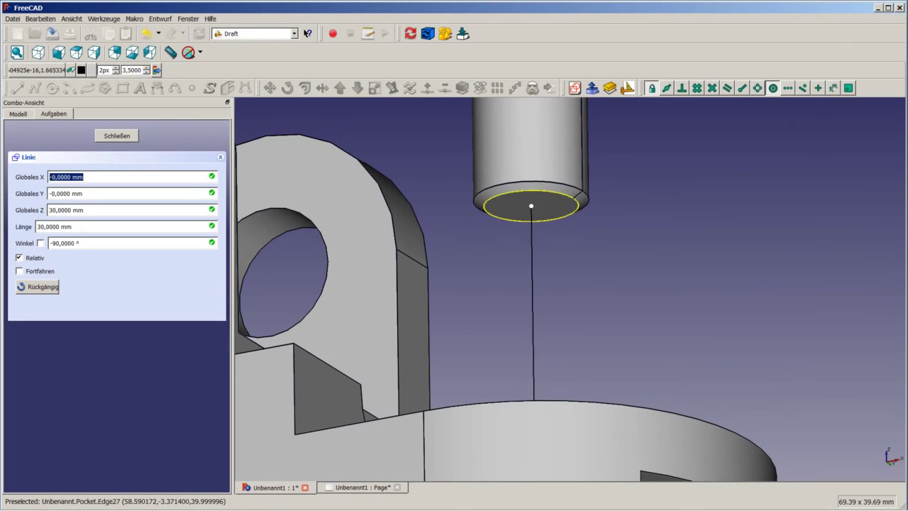
middle_drag(573, 293, 582, 333)
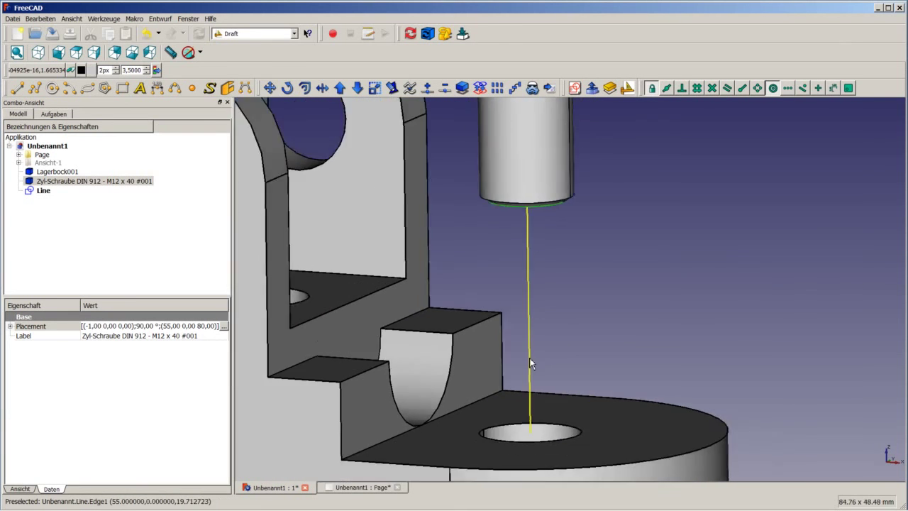
scroll(529, 358, down, 5)
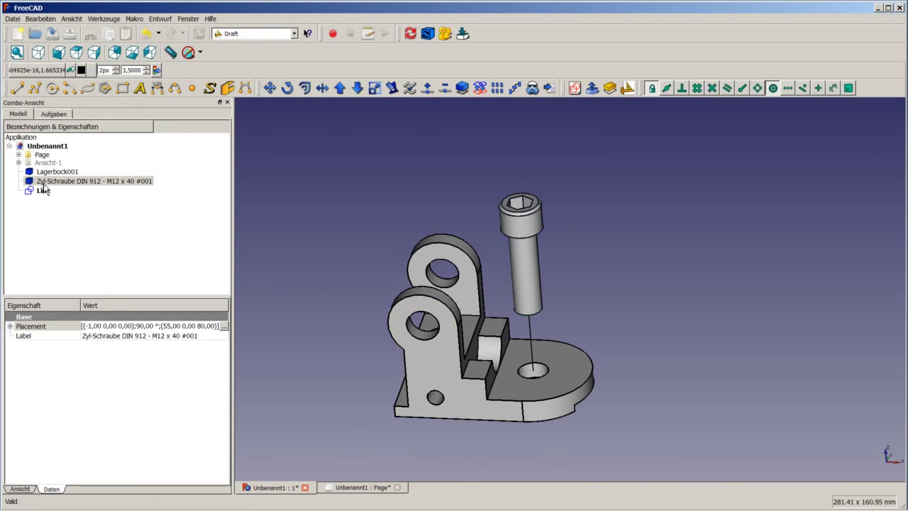
Review the drawing sheet, then back in 3D undo and delete the hole-to-screw line.
click(351, 488)
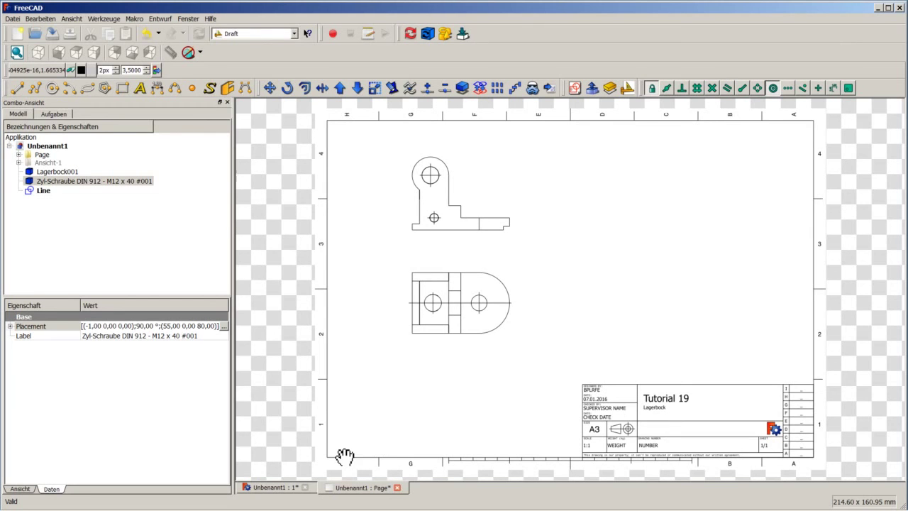
click(270, 487)
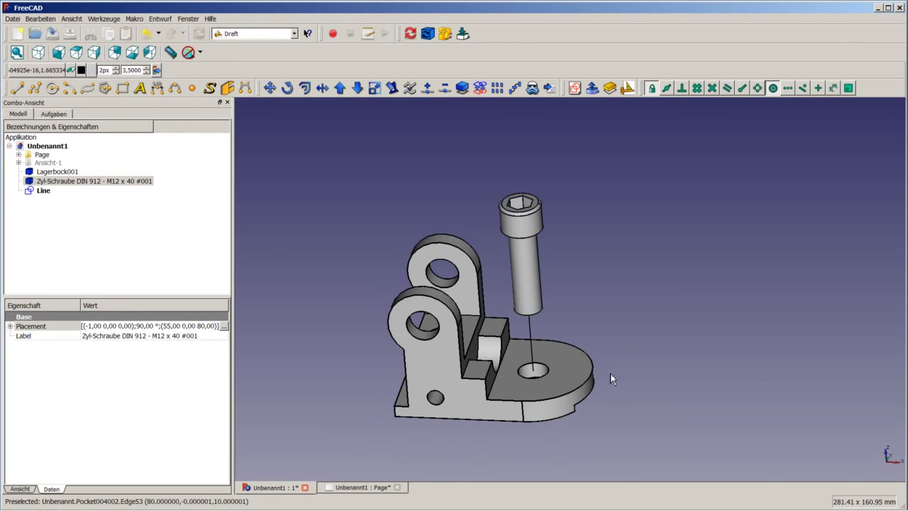
scroll(564, 330, up, 3)
scroll(565, 330, up, 2)
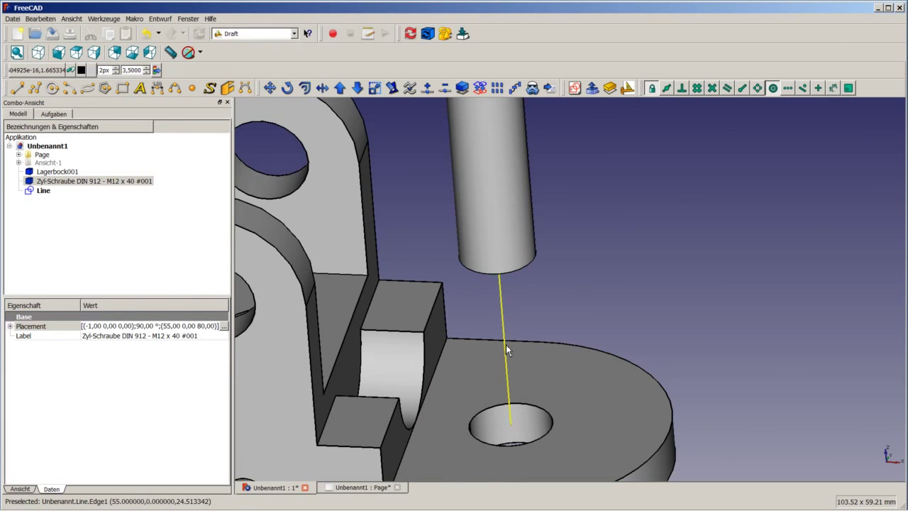
scroll(505, 345, down, 3)
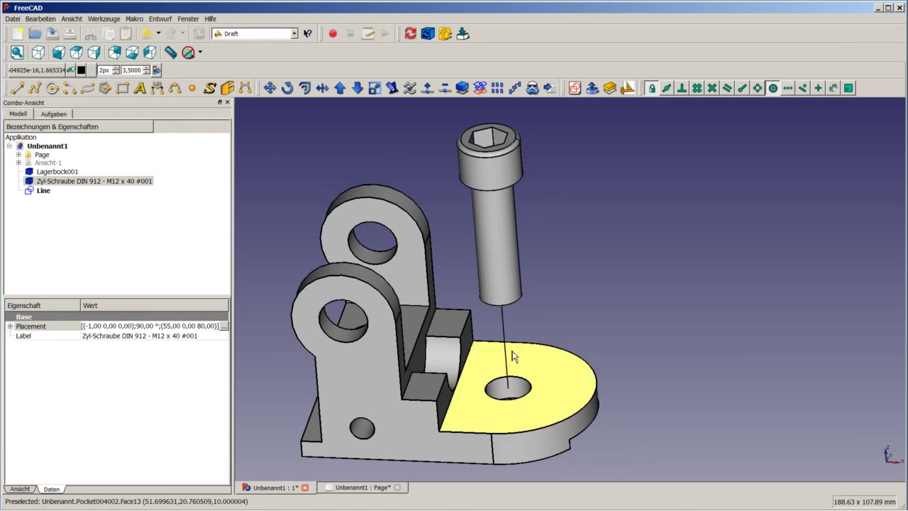
key(ctrl+z)
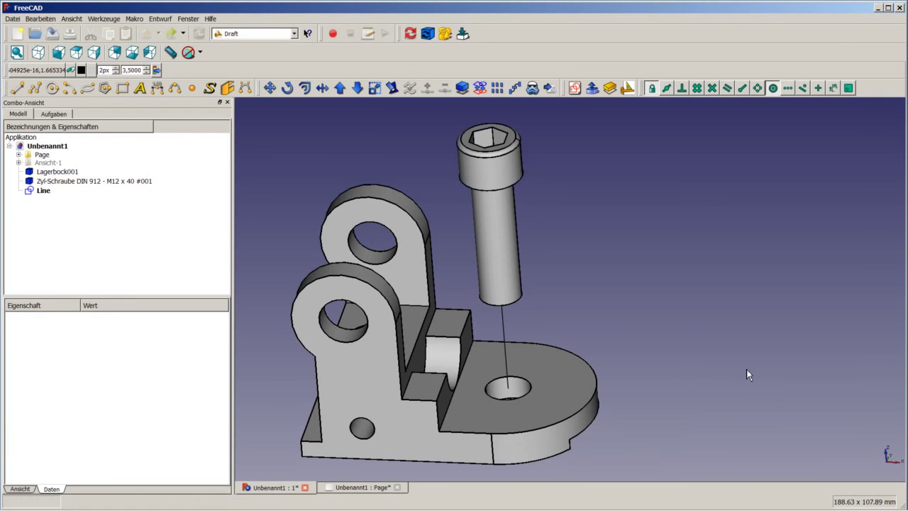
click(506, 369)
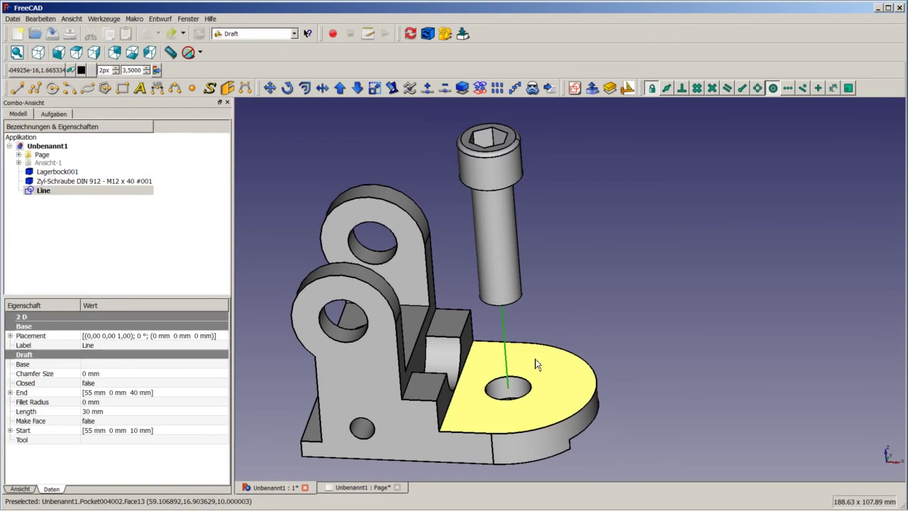
key(Delete)
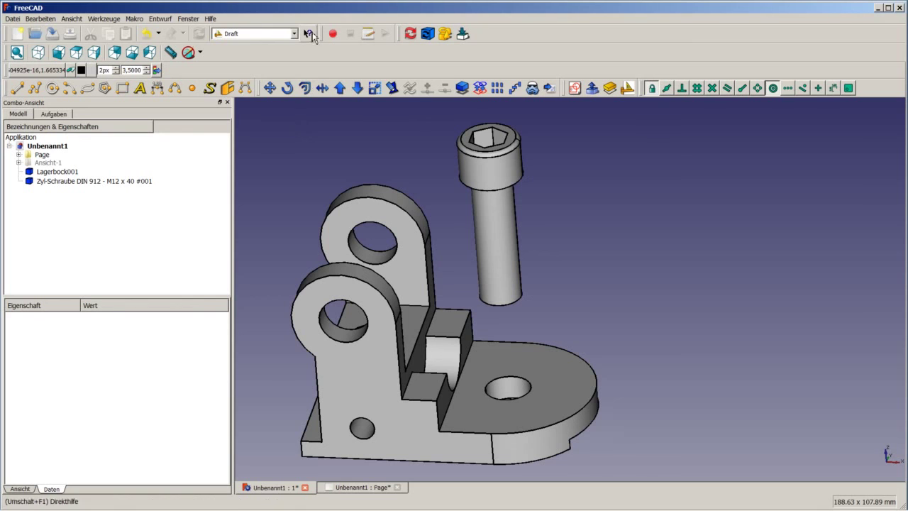
click(255, 33)
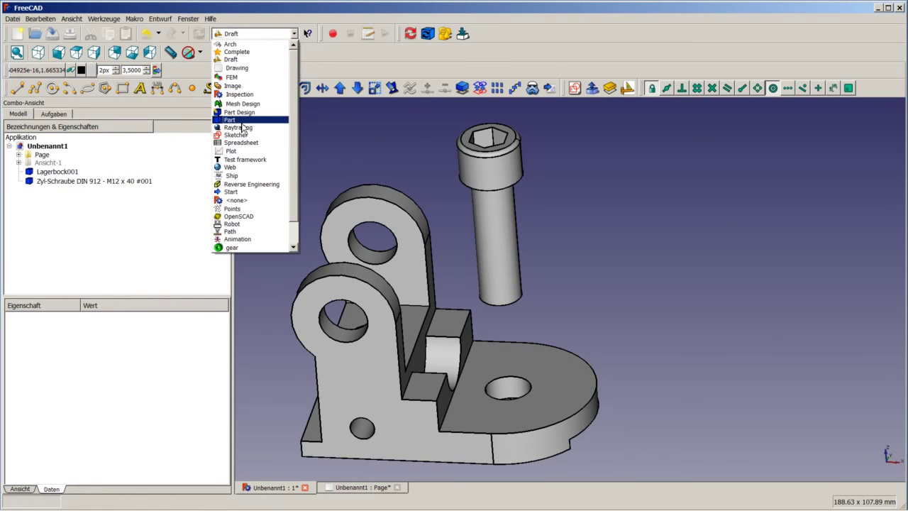
Add a cylinder and a sphere to the model from the Part workbench.
click(240, 121)
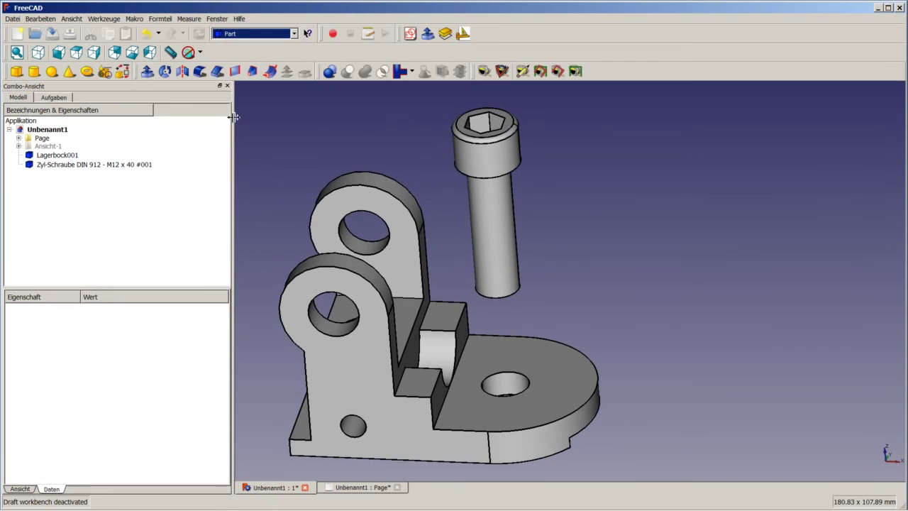
click(33, 73)
click(52, 71)
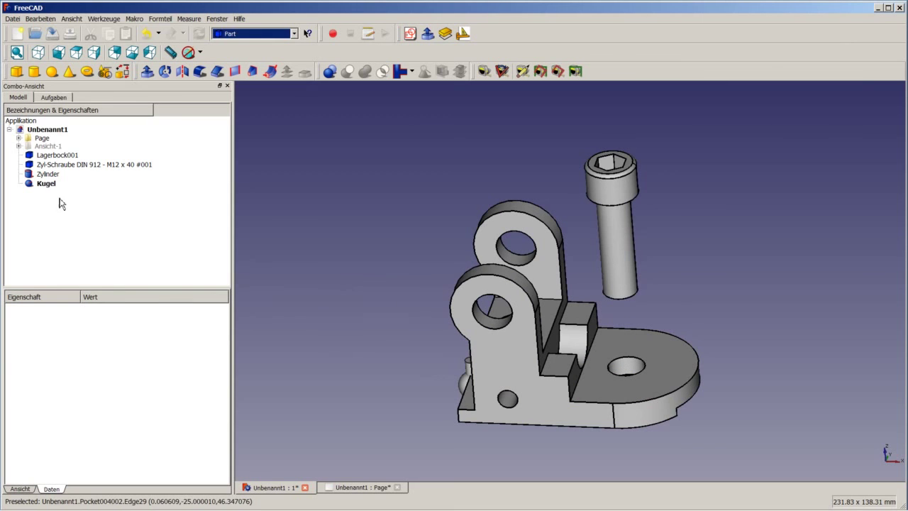
Give the cylinder radius 0,17 mm and height 3 mm, and the sphere radius 0,17 mm.
click(31, 189)
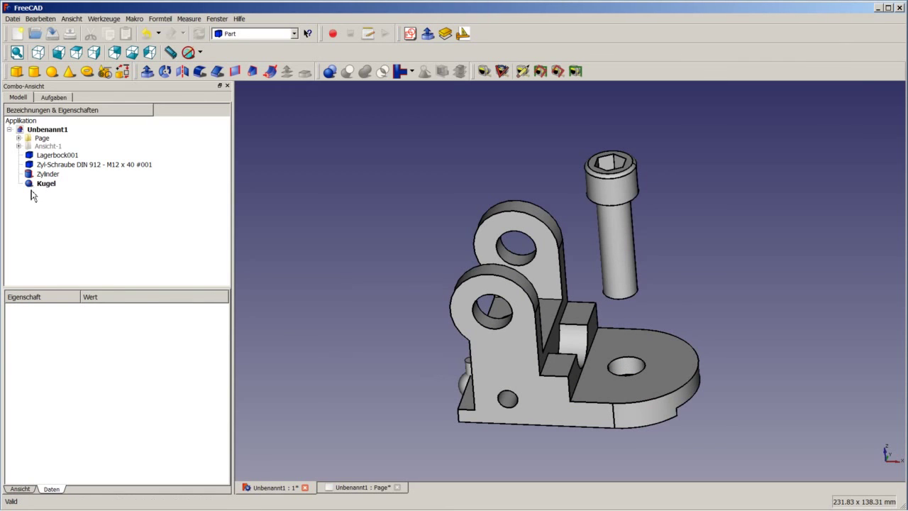
click(43, 178)
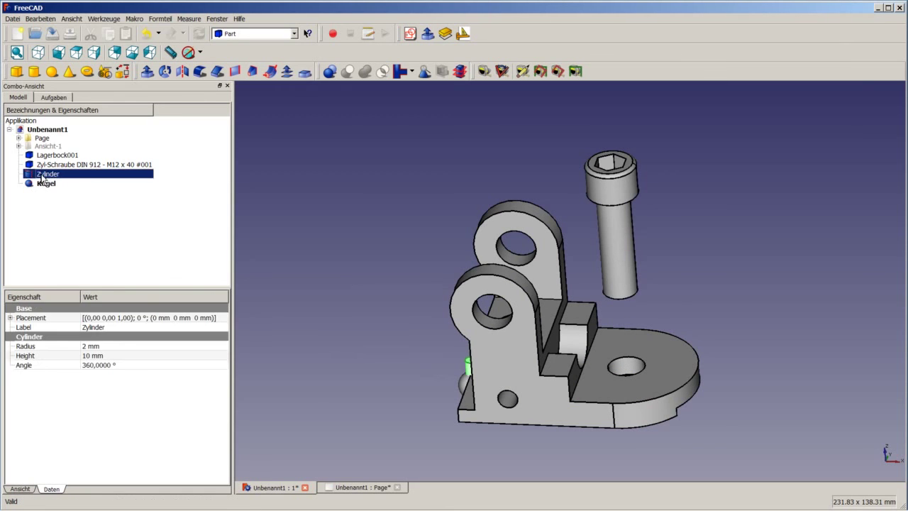
click(94, 347)
text(0,17)
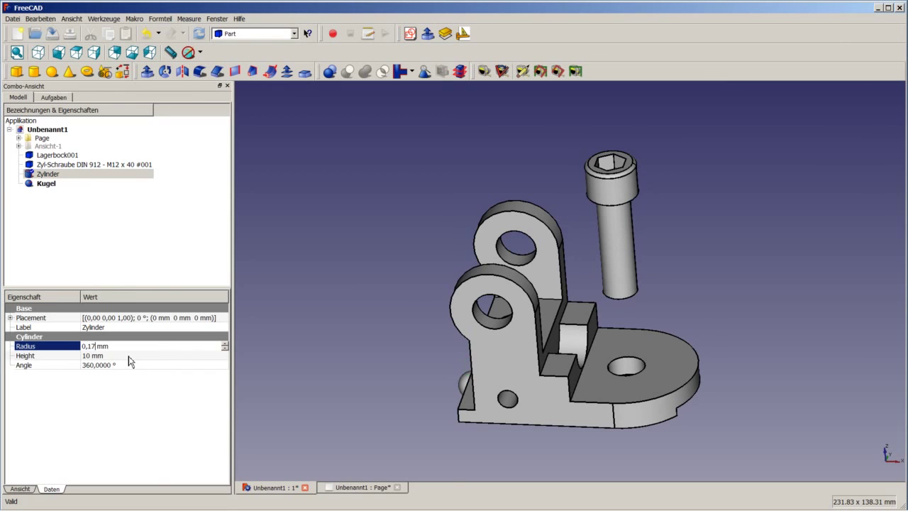
key(Return)
click(89, 355)
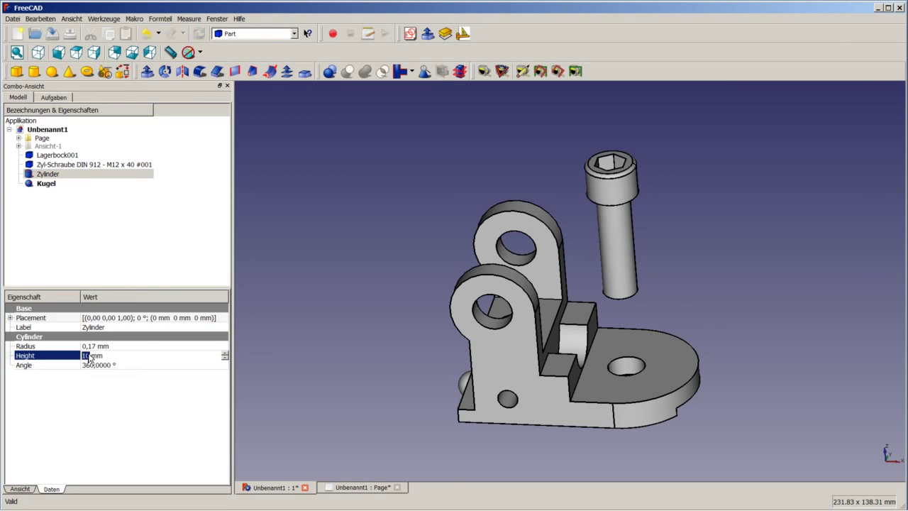
text(3)
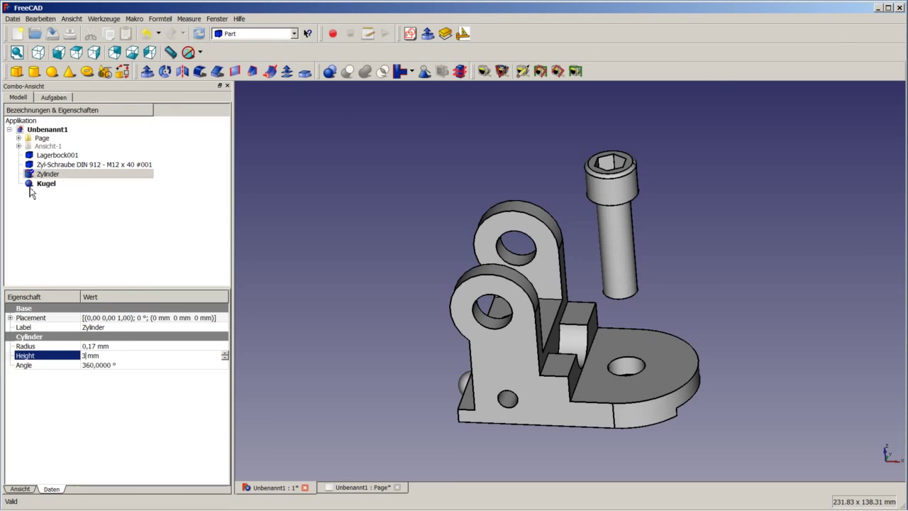
click(32, 186)
click(90, 347)
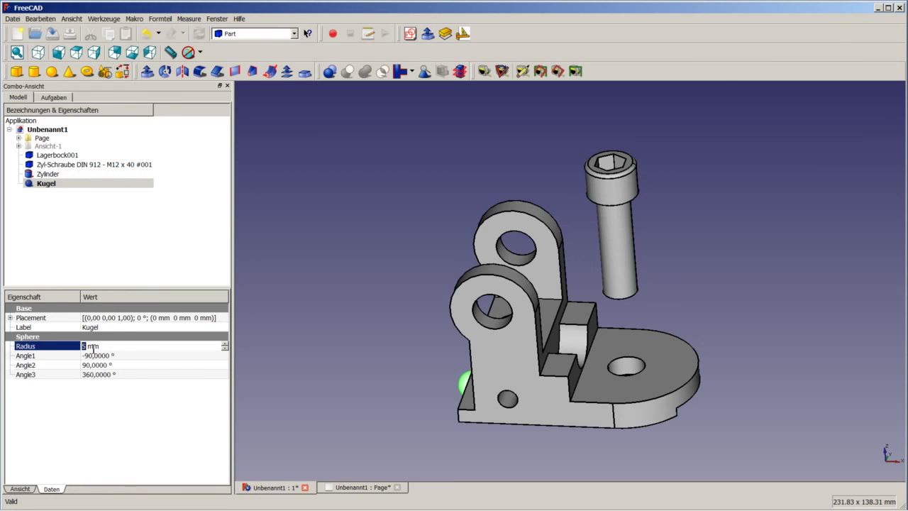
text(11)
Switch the model's draw style to wireframe (Drahtgitter).
click(267, 326)
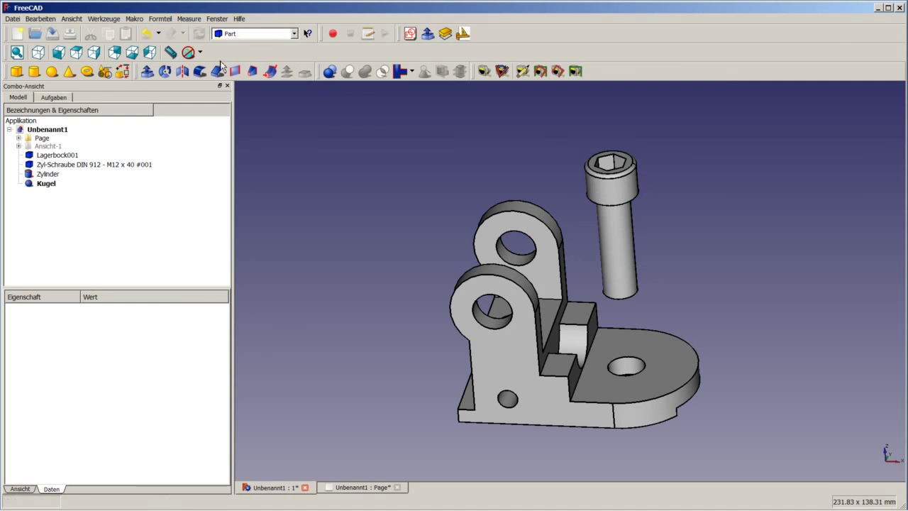
click(200, 53)
click(207, 104)
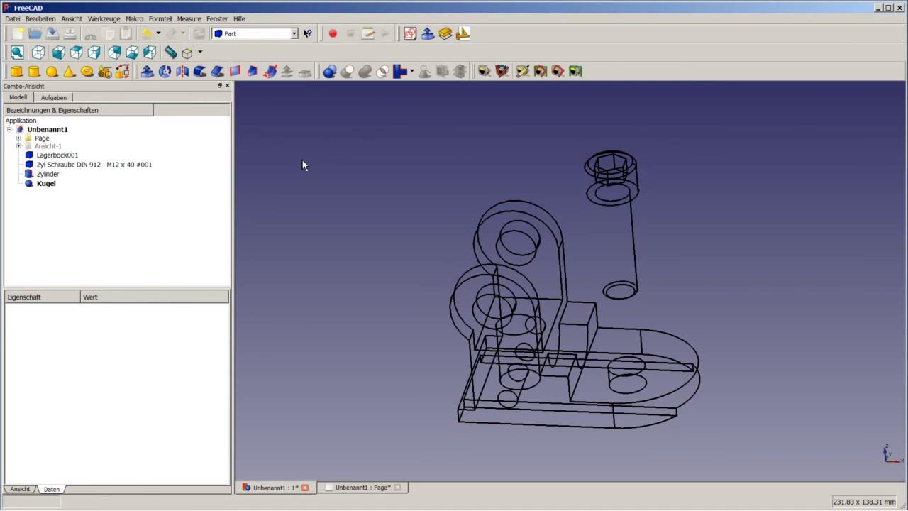
click(45, 174)
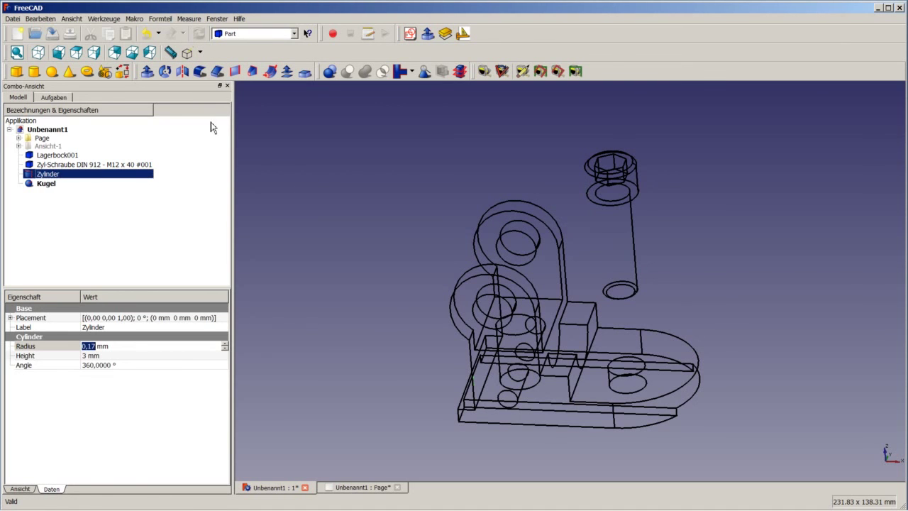
In the Draft workbench, move the Zylinder from its bottom centre onto the base-plate hole centre.
click(231, 33)
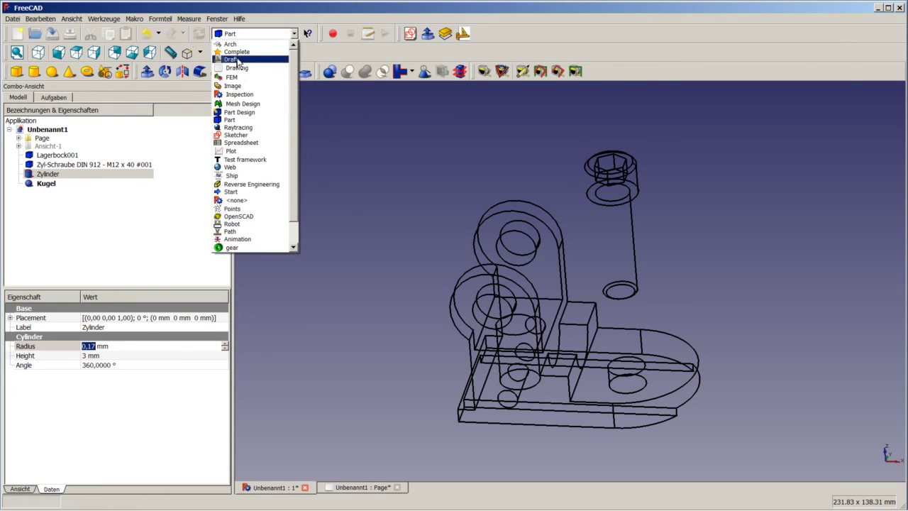
click(234, 60)
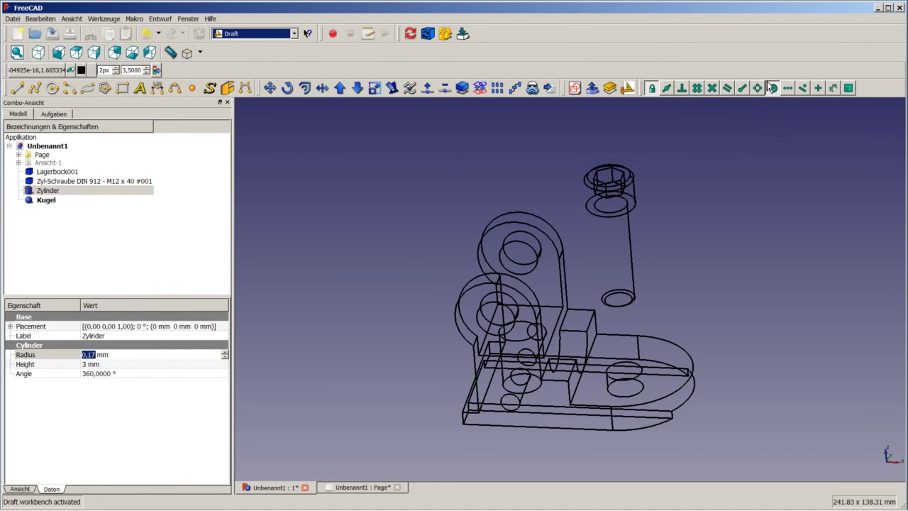
click(272, 91)
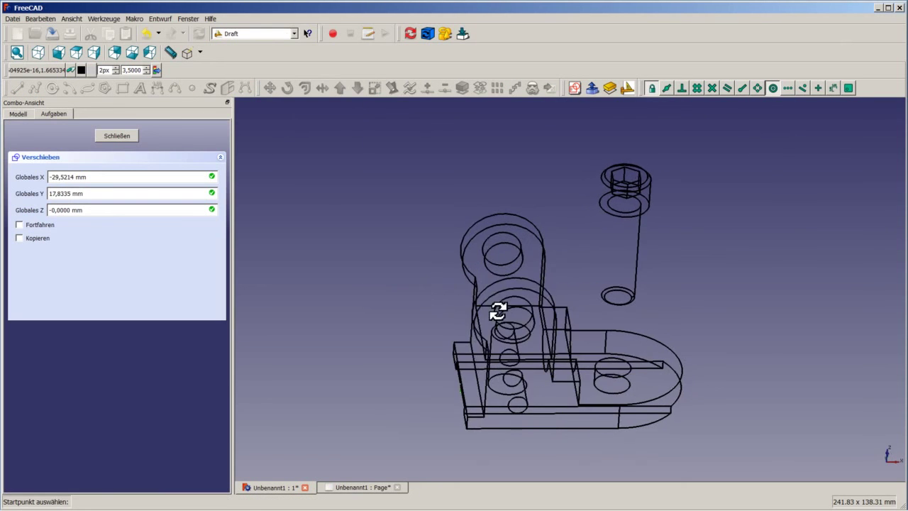
scroll(453, 393, up, 5)
scroll(452, 389, up, 3)
scroll(485, 440, up, 2)
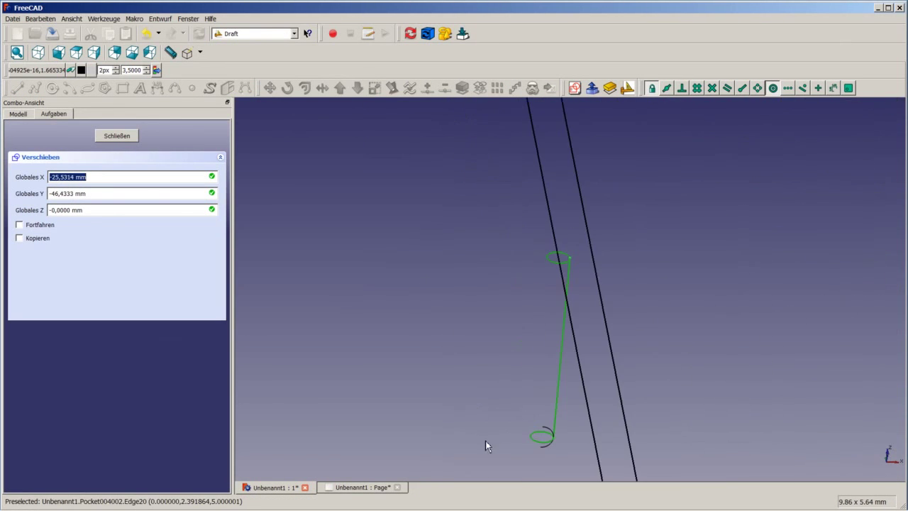
click(556, 439)
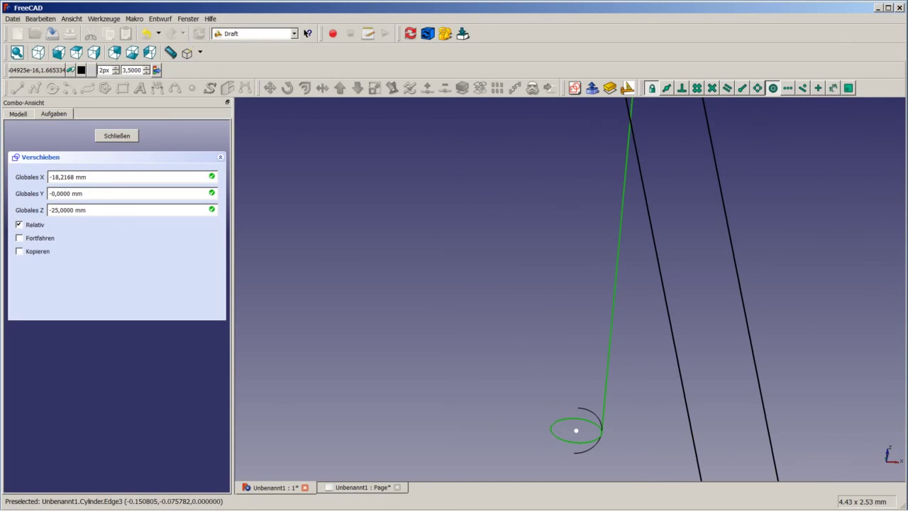
scroll(555, 433, down, 2)
scroll(555, 422, down, 3)
scroll(554, 420, down, 3)
scroll(557, 426, down, 2)
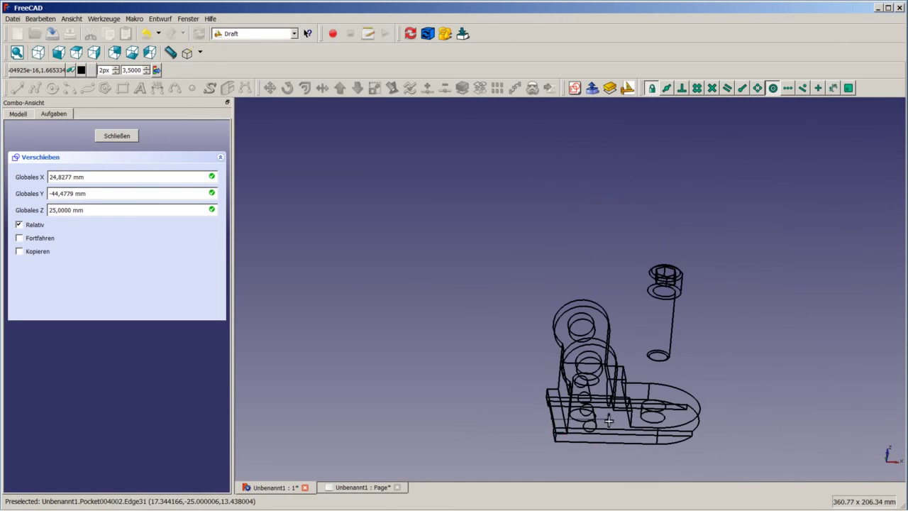
scroll(665, 405, up, 3)
scroll(672, 403, up, 3)
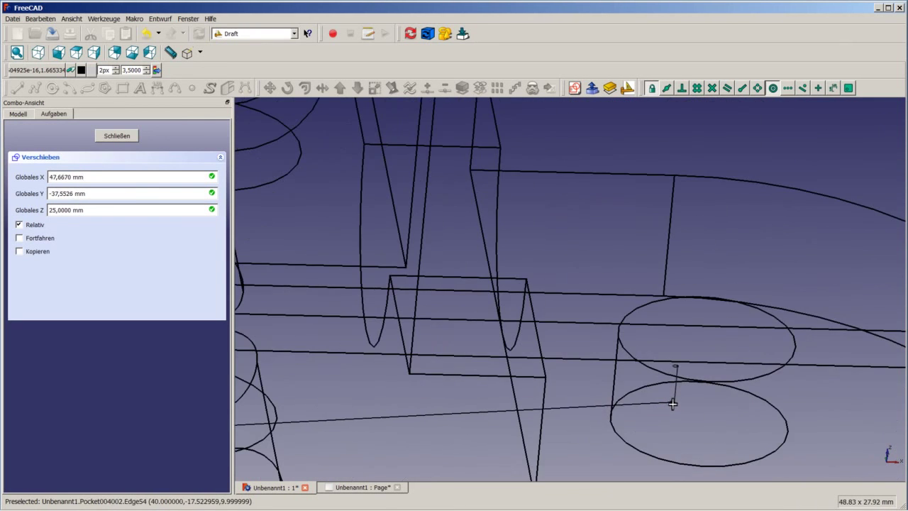
click(707, 339)
scroll(679, 364, down, 3)
scroll(677, 363, down, 3)
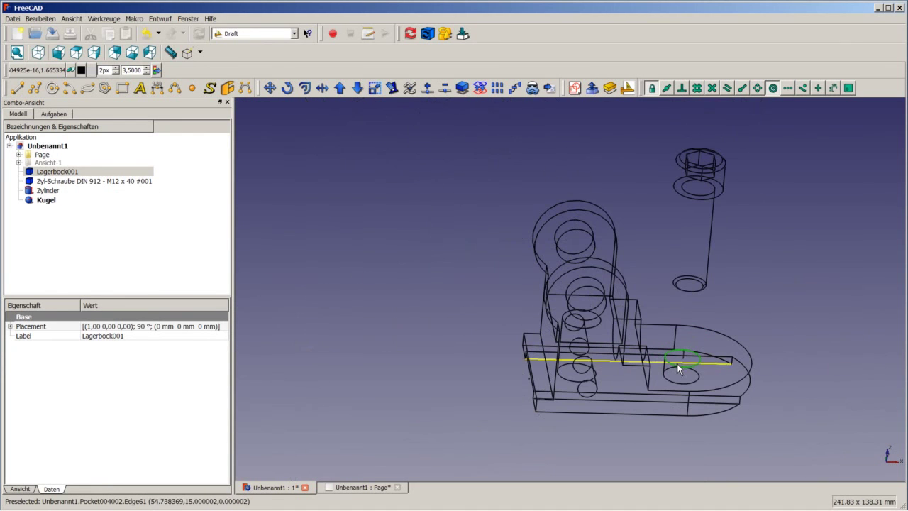
scroll(239, 292, up, 1)
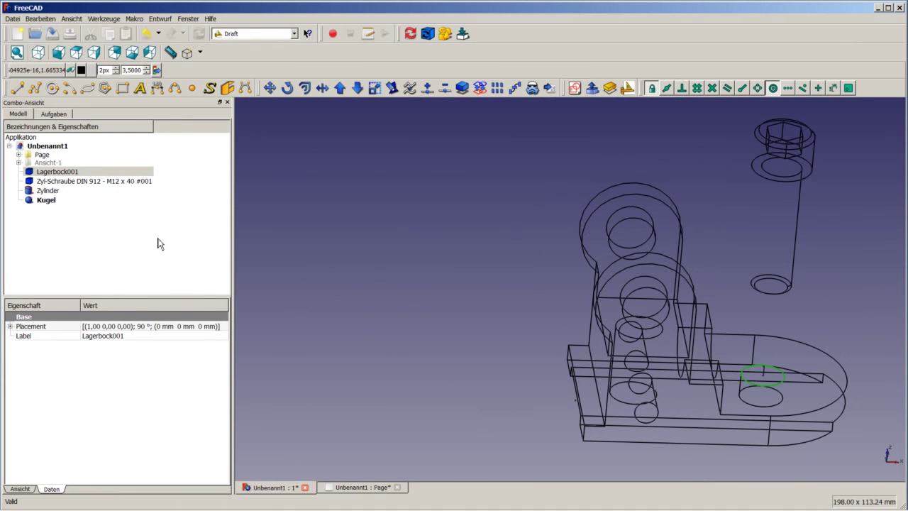
Move the Kugel from its centre onto the cylinder's top centre.
click(56, 202)
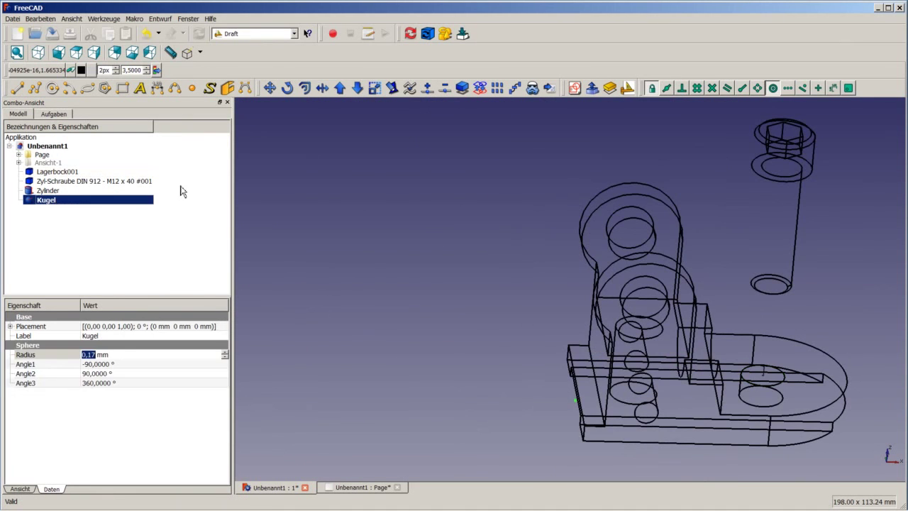
click(271, 88)
scroll(527, 442, up, 3)
scroll(647, 372, up, 2)
scroll(641, 365, up, 3)
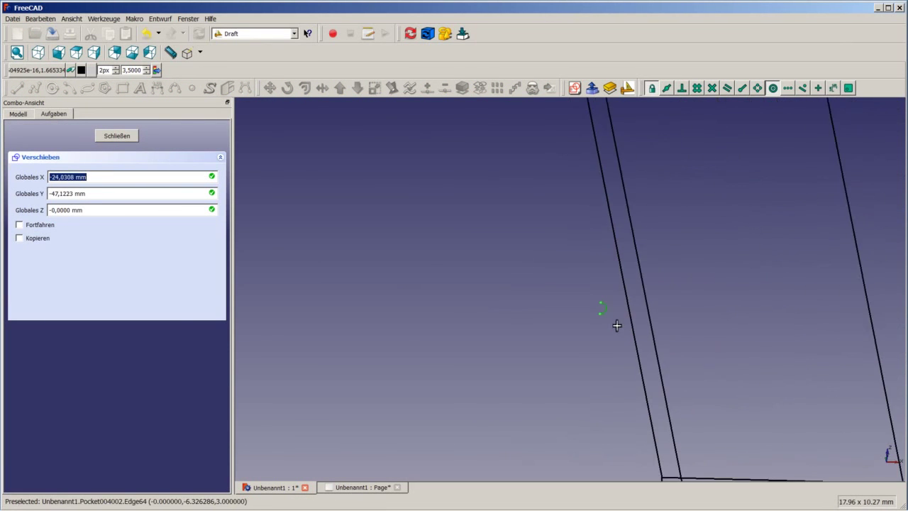
scroll(616, 324, up, 2)
click(596, 296)
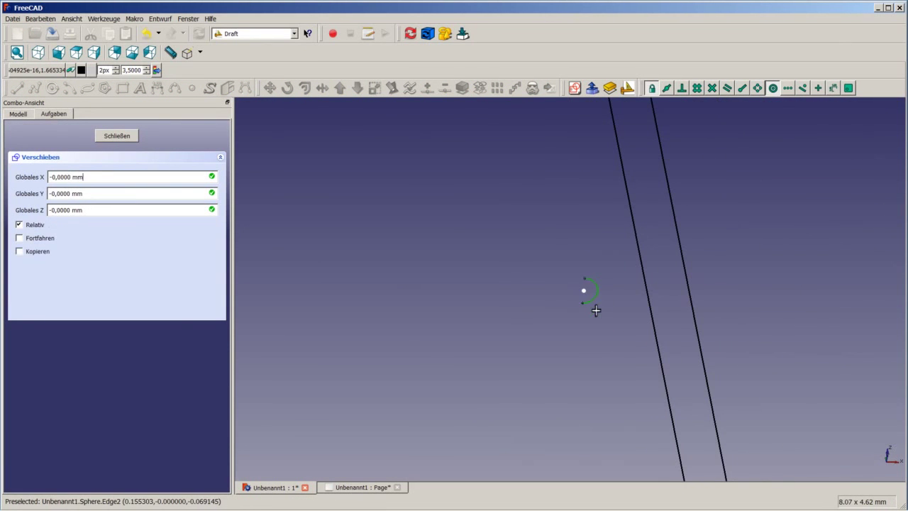
scroll(595, 308, down, 3)
scroll(593, 308, down, 3)
scroll(610, 307, down, 3)
scroll(623, 307, up, 3)
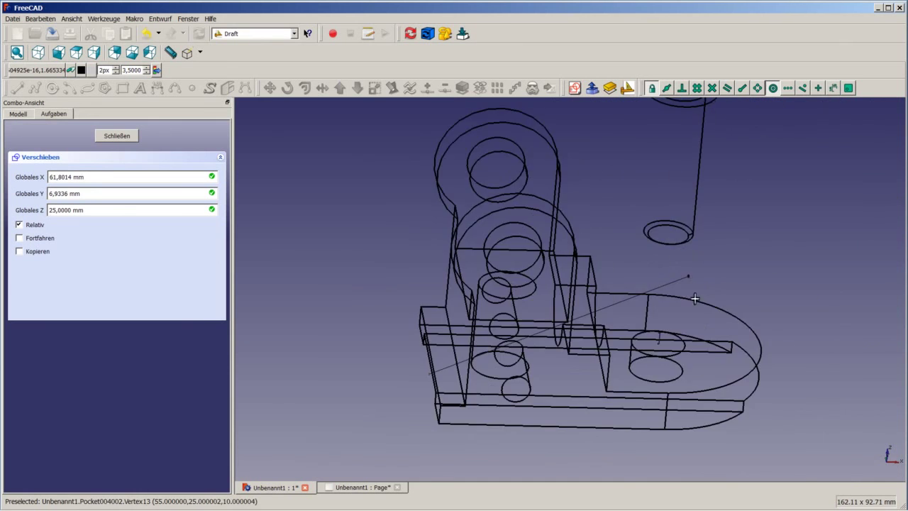
scroll(695, 298, up, 3)
scroll(655, 361, up, 3)
scroll(669, 361, up, 2)
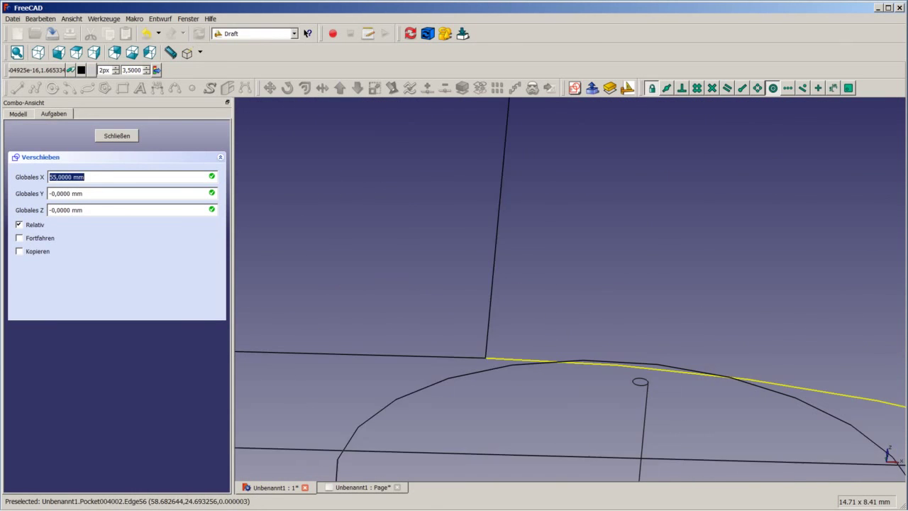
click(637, 385)
Set the Kugel's placement offset to Y 0 and Z 14,5 mm.
scroll(531, 391, down, 3)
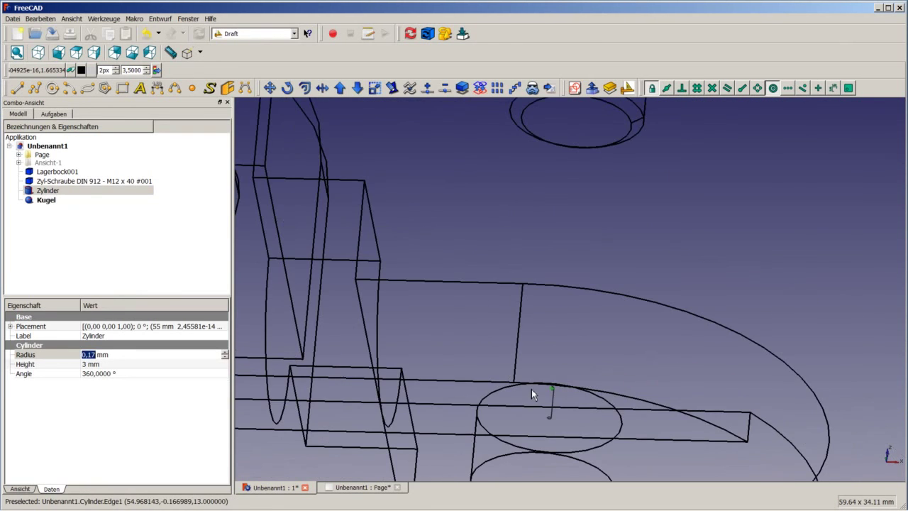
click(34, 200)
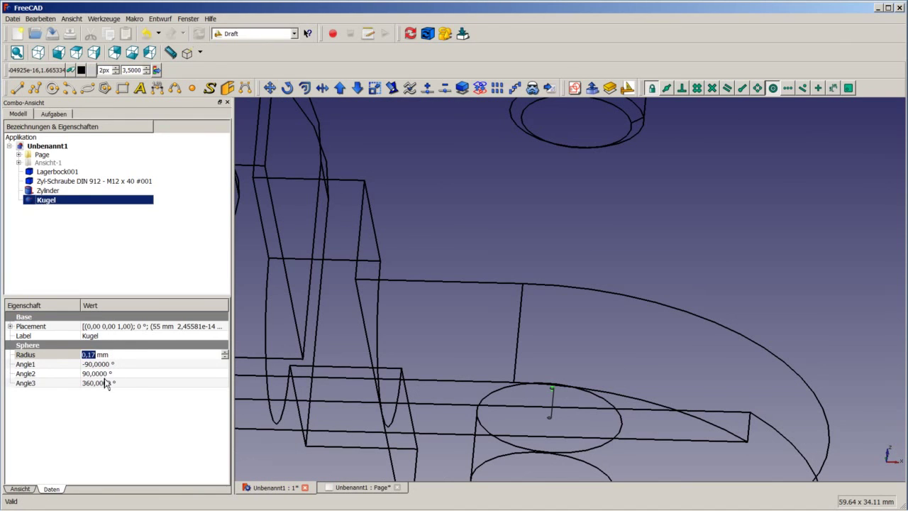
click(138, 327)
click(223, 325)
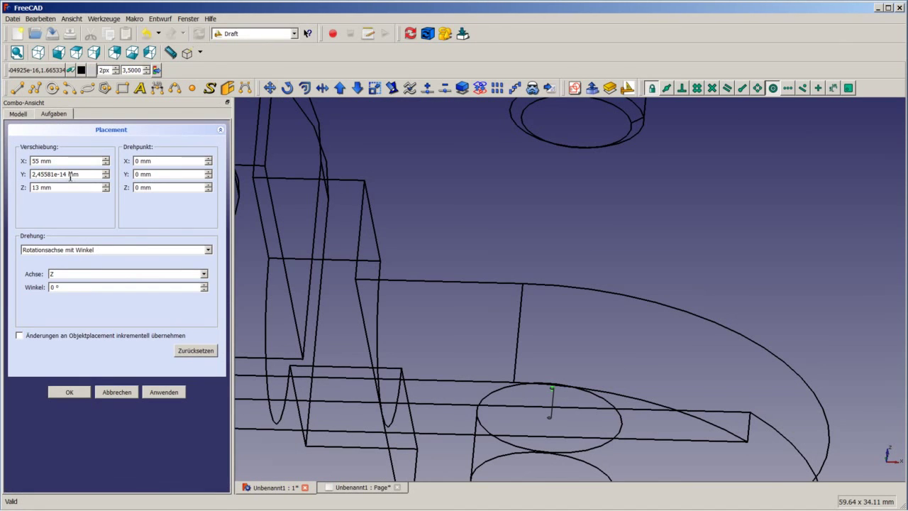
drag(66, 175, 13, 178)
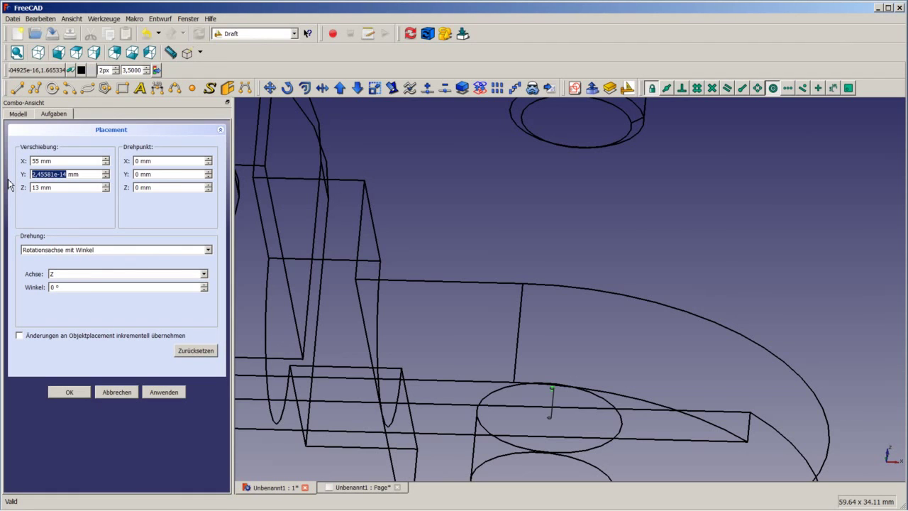
text(0)
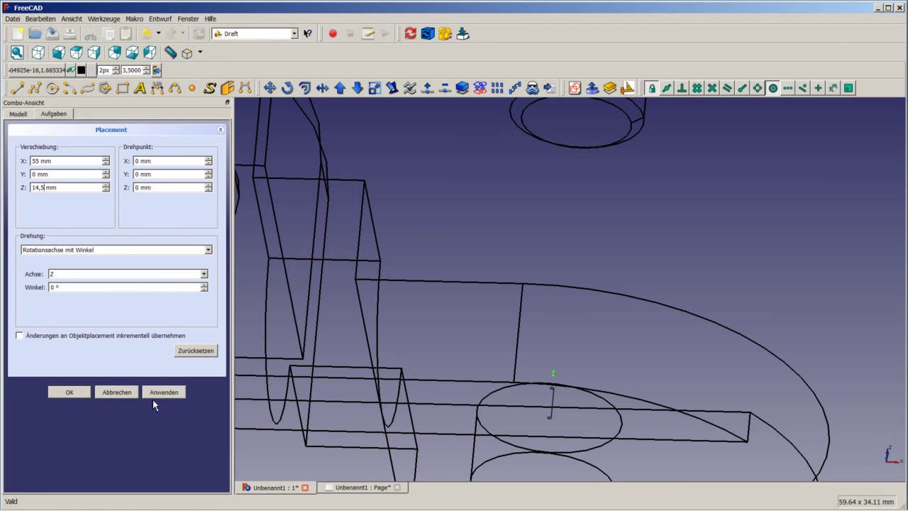
click(69, 393)
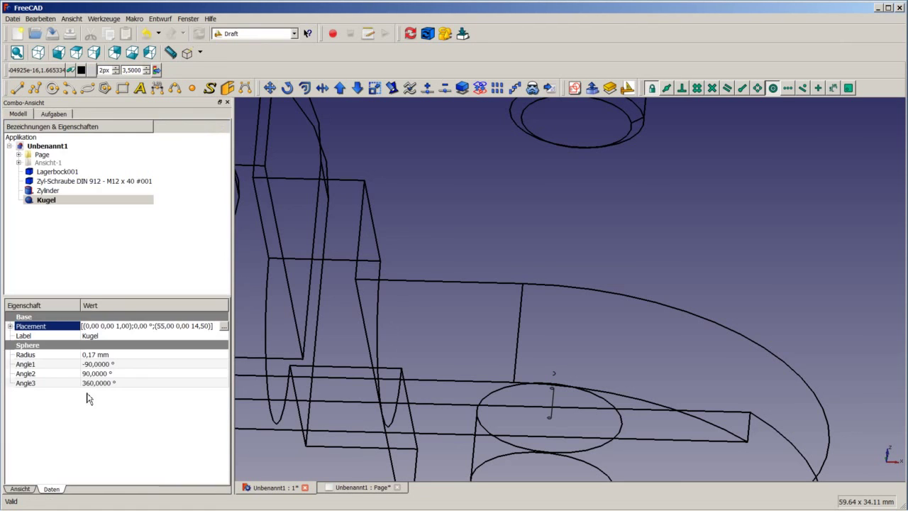
click(429, 204)
Switch the draw style back to shaded and zoom toward the small cylinder in the hole.
click(200, 53)
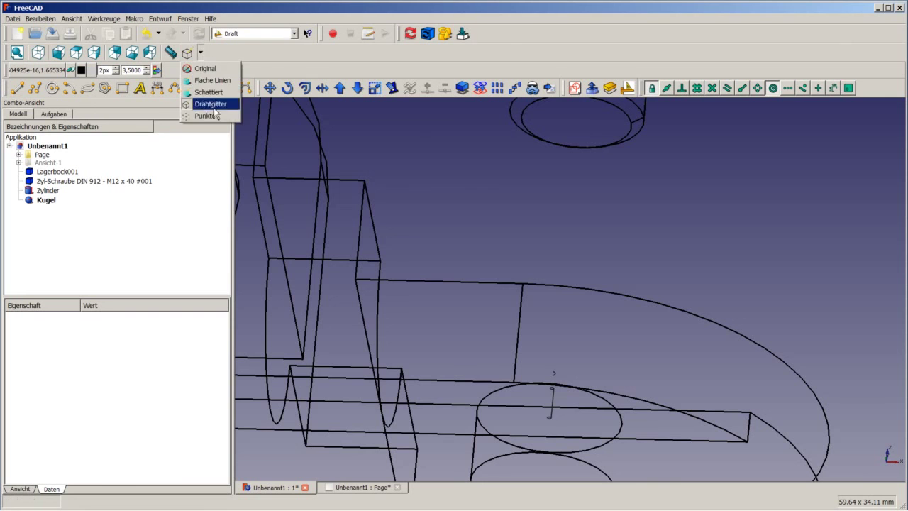
click(205, 68)
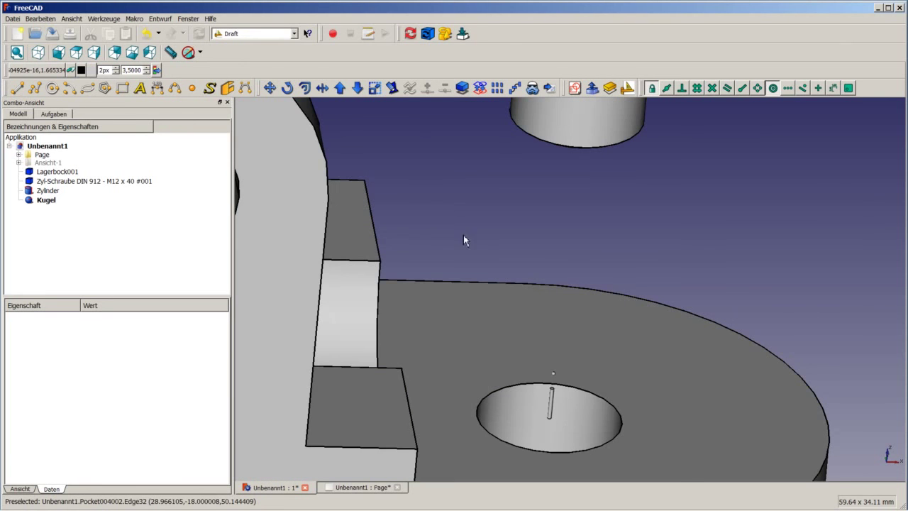
scroll(496, 271, down, 2)
scroll(493, 267, down, 3)
scroll(525, 294, up, 4)
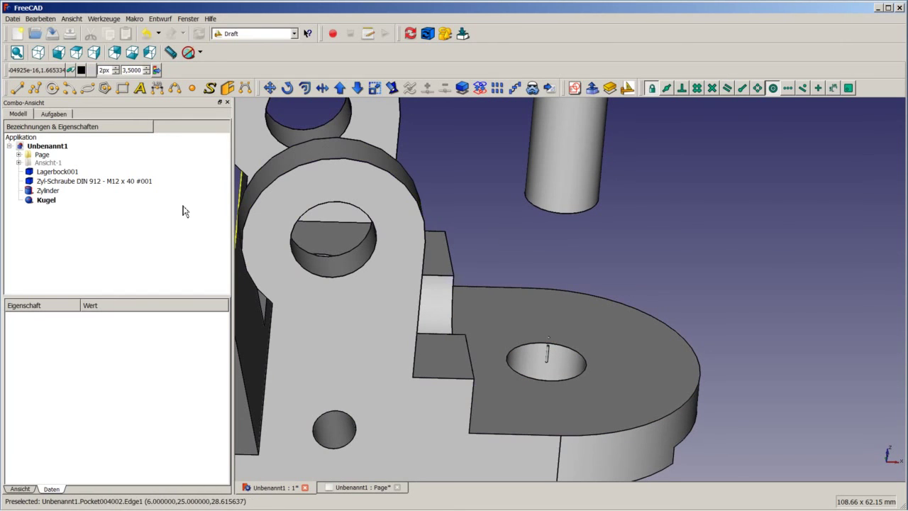
Fuse the Zylinder and Kugel into one shape with Part Union.
click(52, 192)
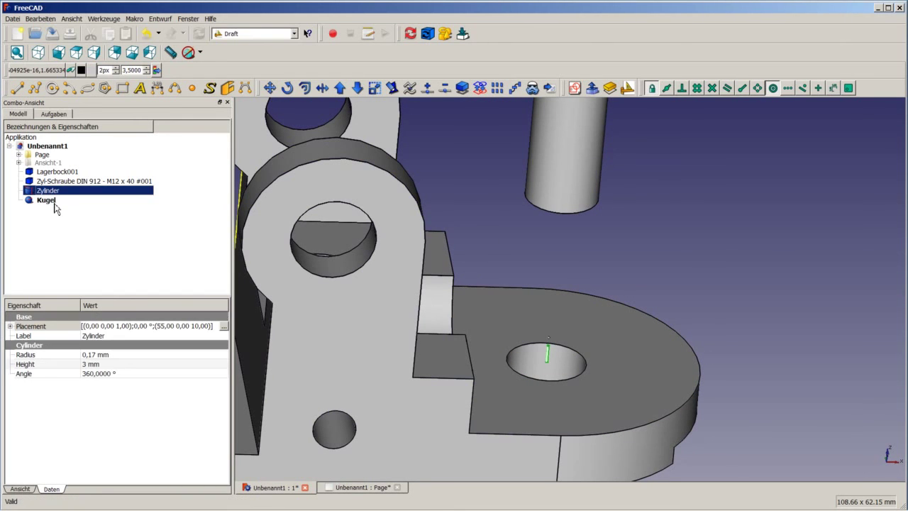
ctrl+click(55, 202)
click(253, 34)
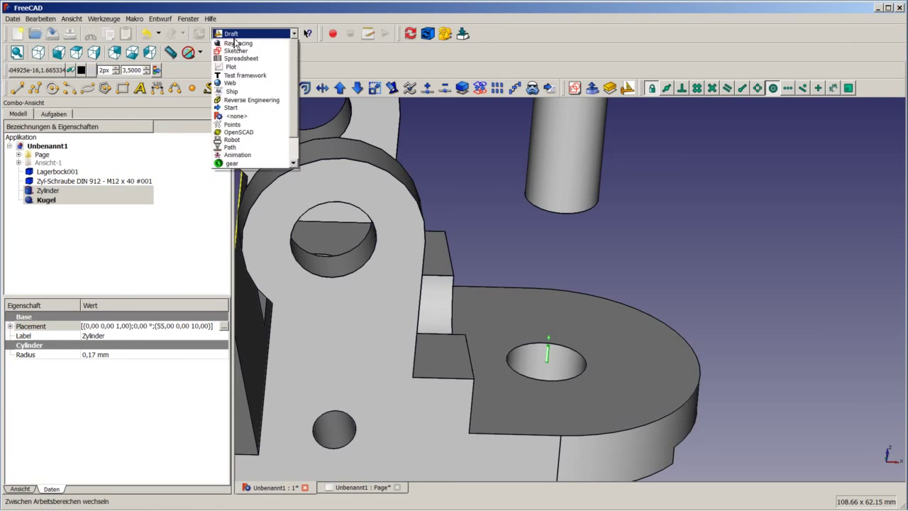
click(229, 121)
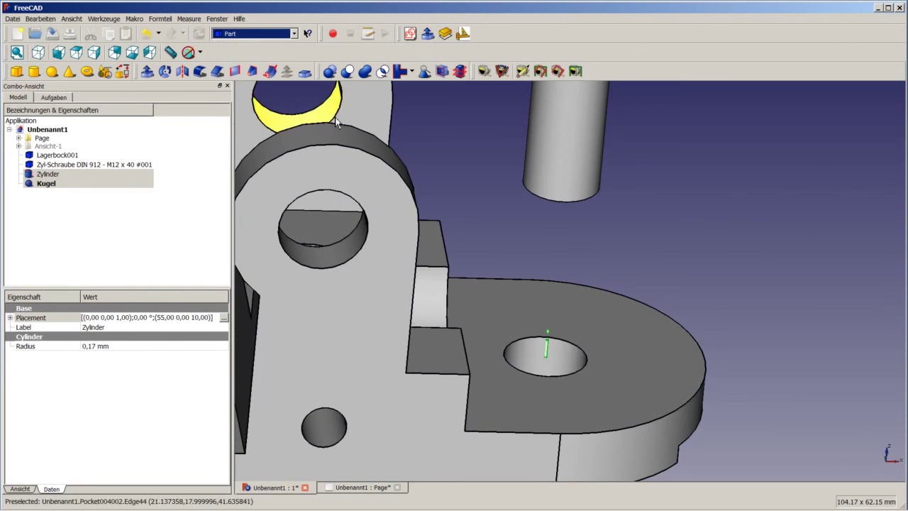
click(366, 74)
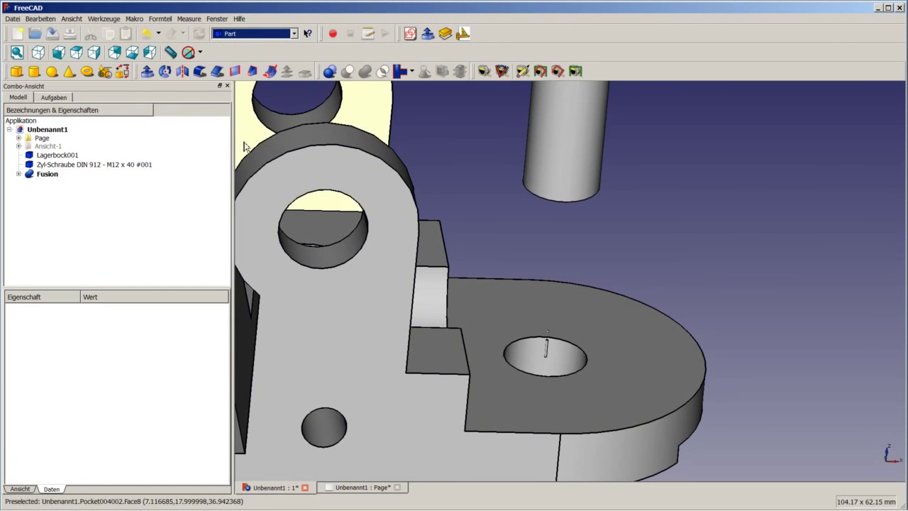
Create a Draft Array from the Fusion with counts X 1, Y 1, Z 8.
click(239, 34)
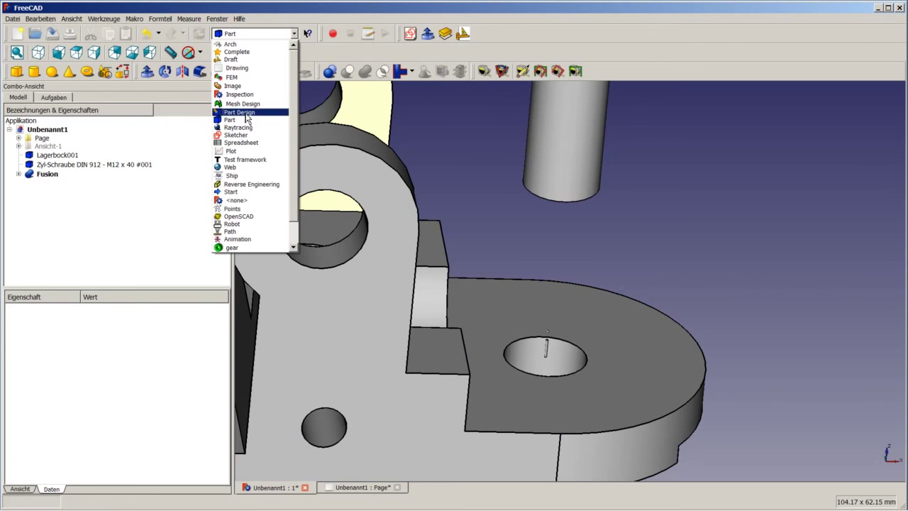
click(231, 59)
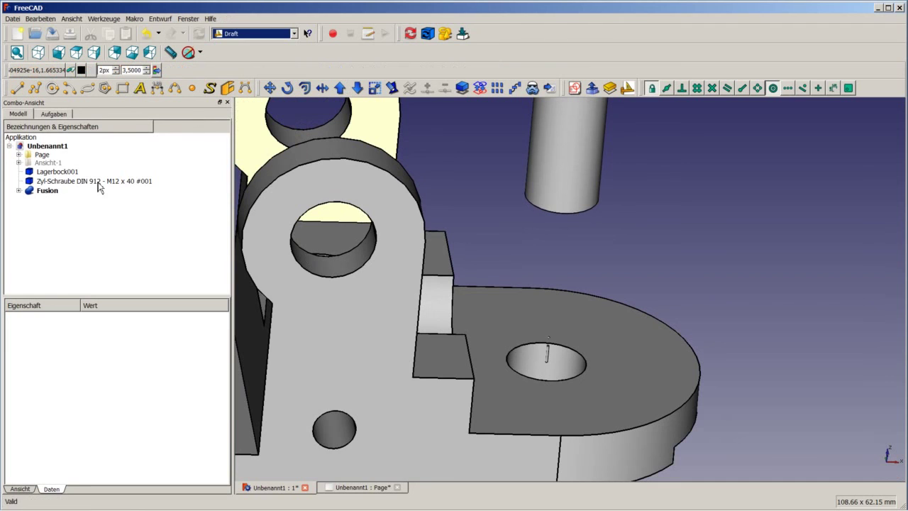
click(57, 192)
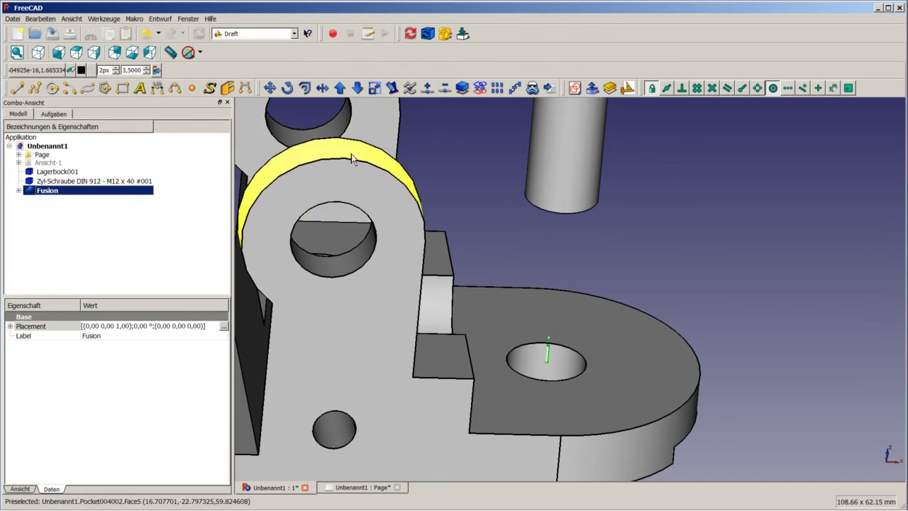
click(497, 87)
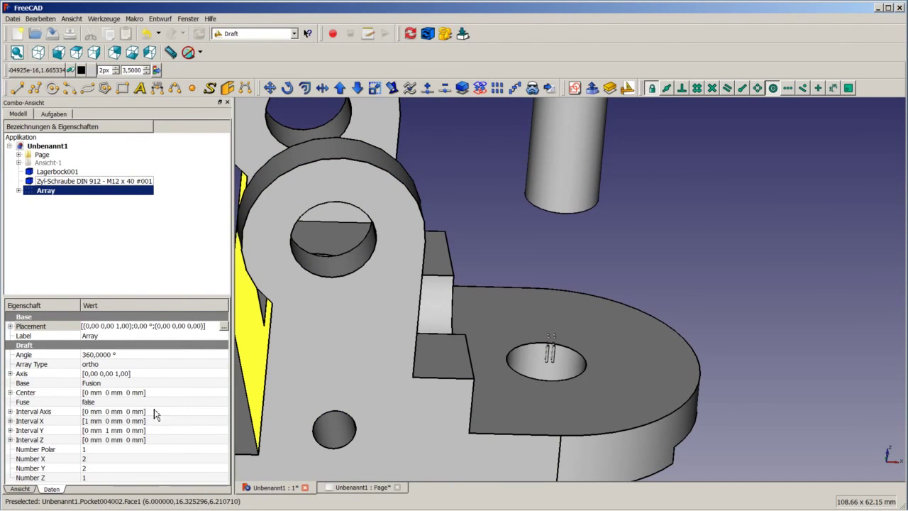
click(100, 458)
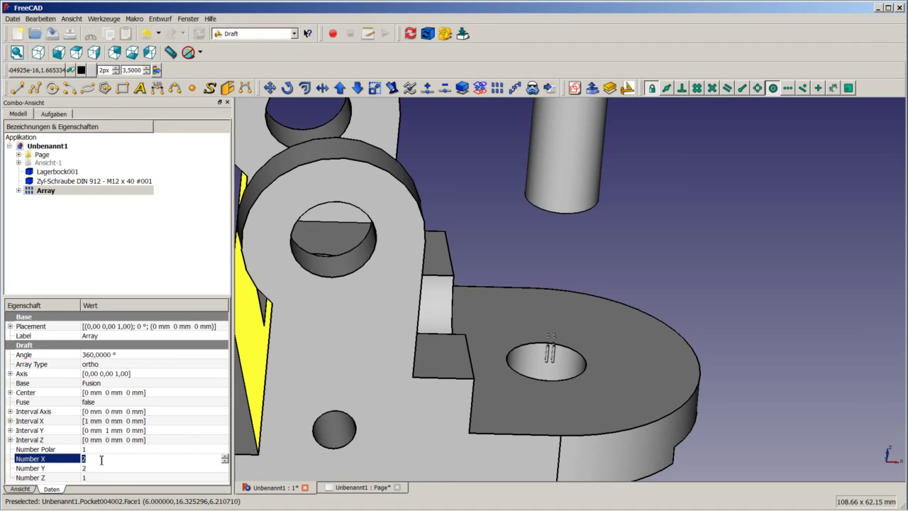
key(Up)
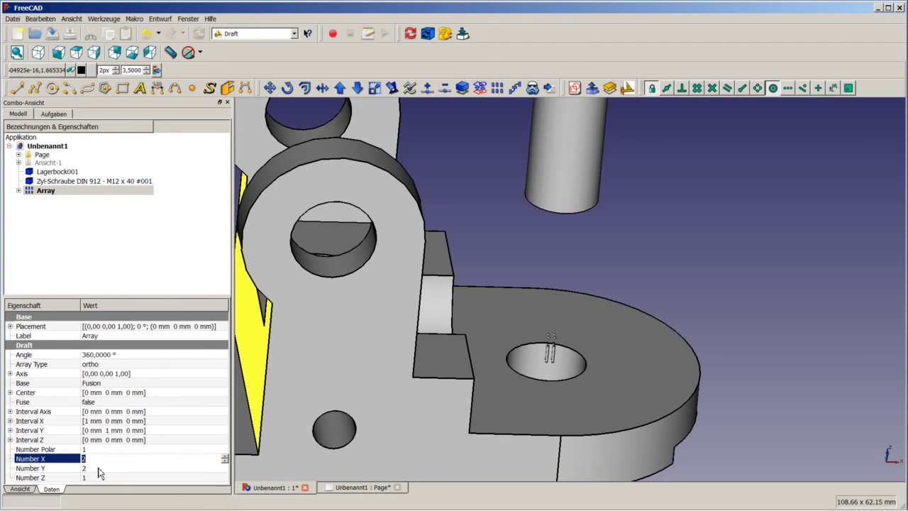
text(1)
click(100, 468)
text(1)
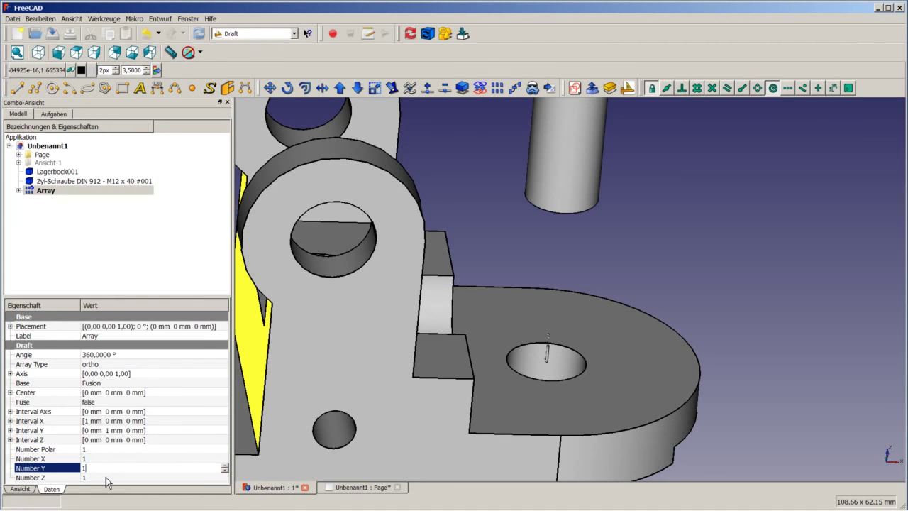
click(100, 480)
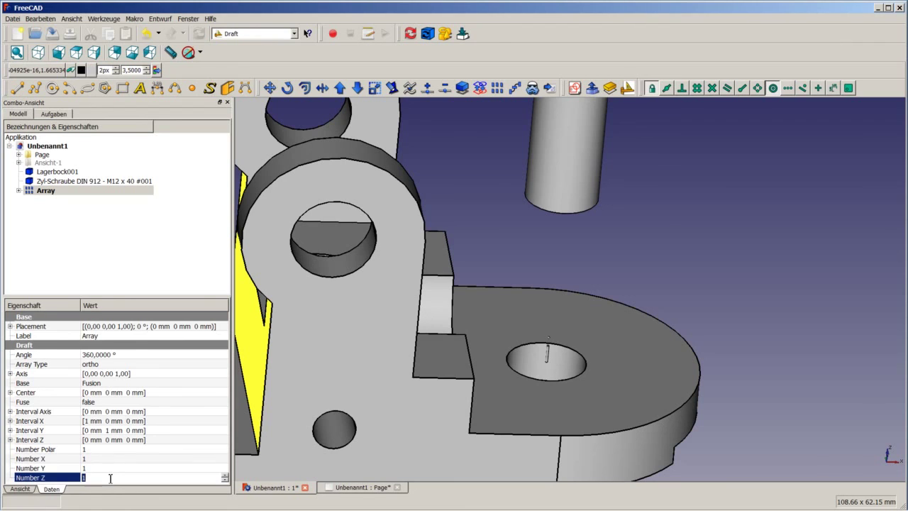
text(8)
Set the array's Z interval to 6 mm, then select Lagerbock001, the screw and the Array.
click(11, 441)
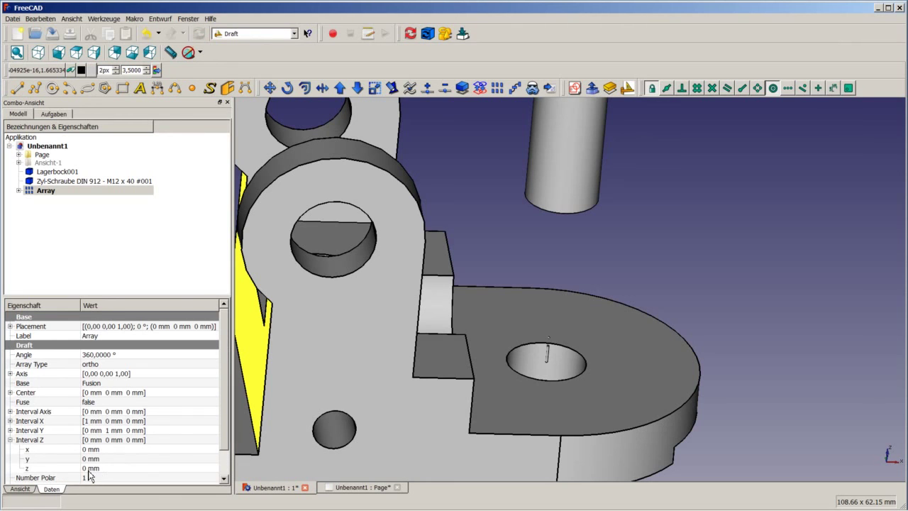
click(89, 468)
text(6,2)
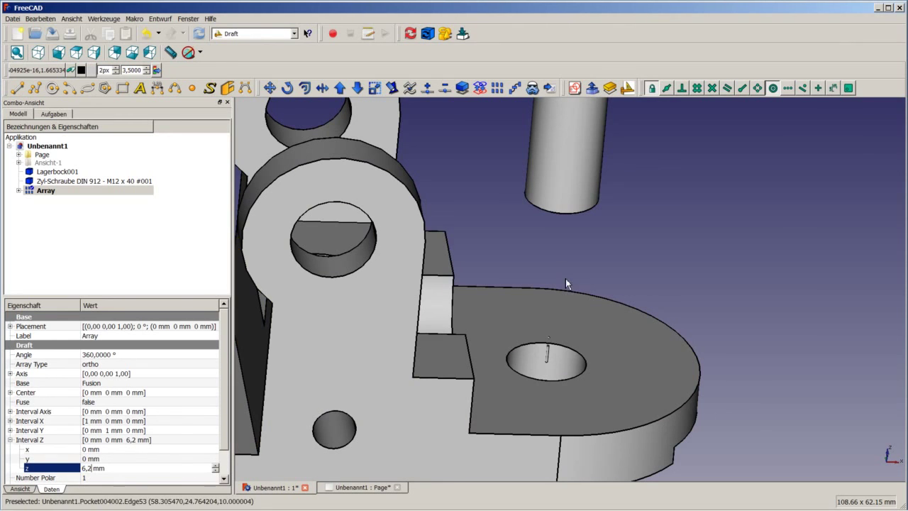
click(670, 247)
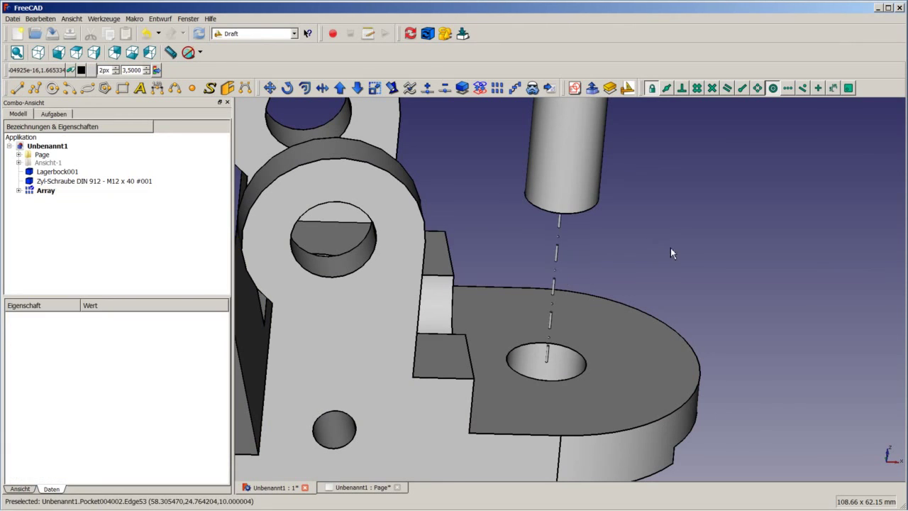
mouse_move(642, 256)
middle_down()
mouse_move(632, 206)
mouse_move(612, 227)
mouse_move(616, 240)
middle_up()
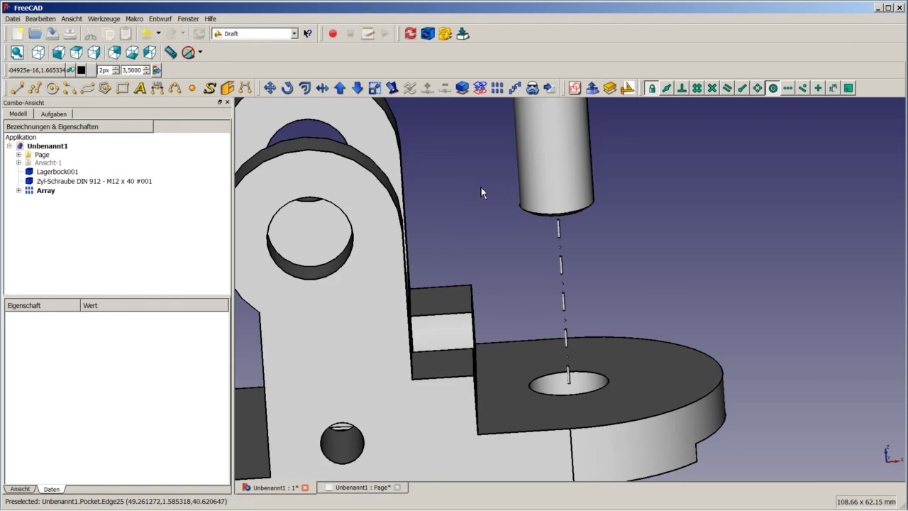
click(62, 175)
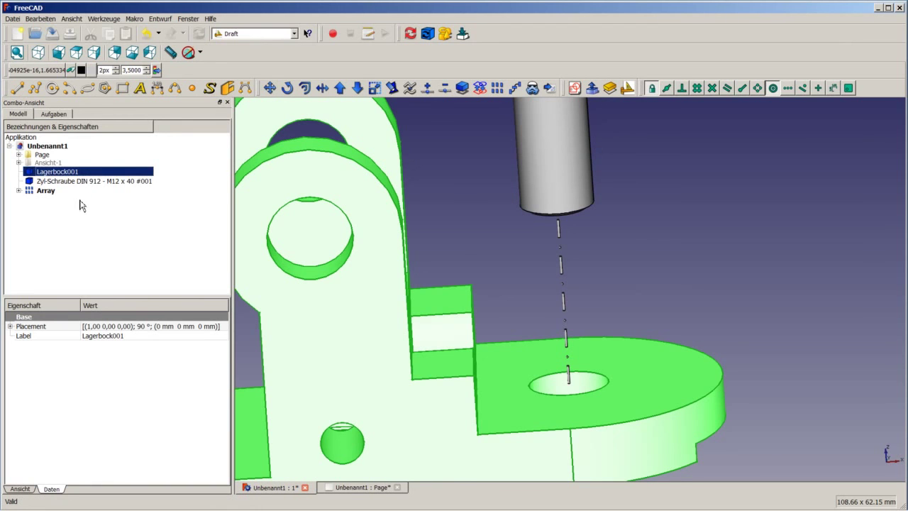
shift+click(50, 192)
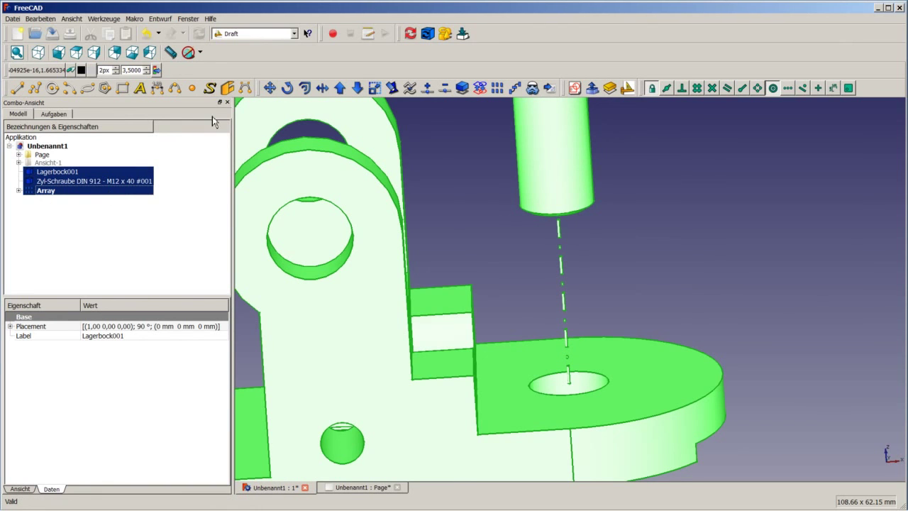
Combine Lagerbock001, the M12 screw and the Array with Part's Erzeuge Verbund.
scroll(361, 151, down, 3)
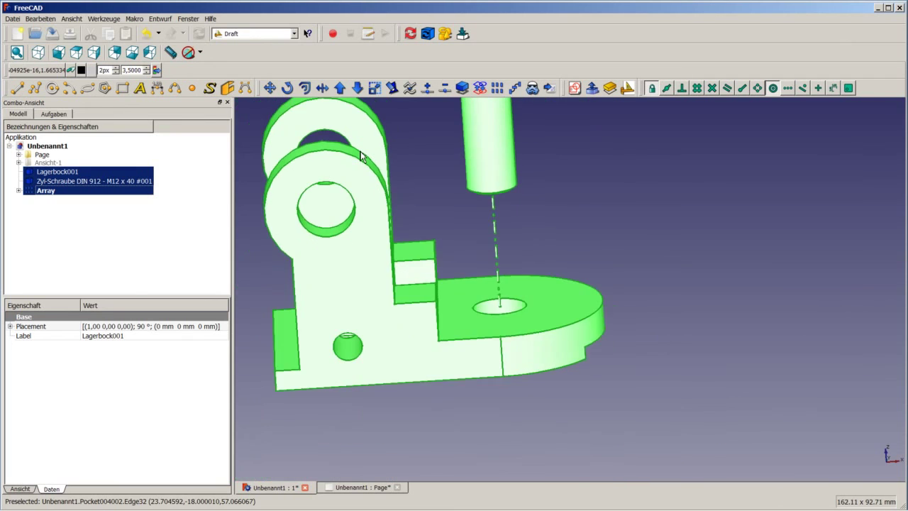
scroll(326, 128, down, 2)
scroll(295, 103, up, 2)
scroll(286, 105, up, 2)
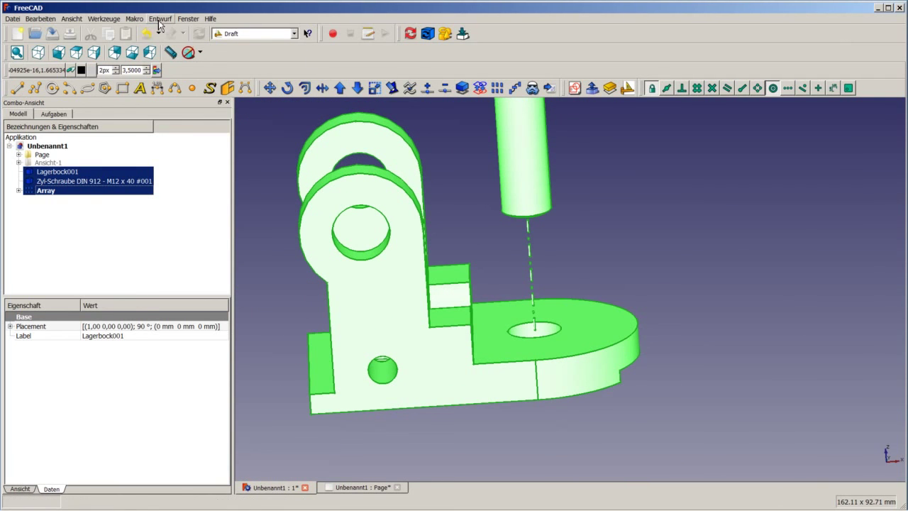
click(255, 34)
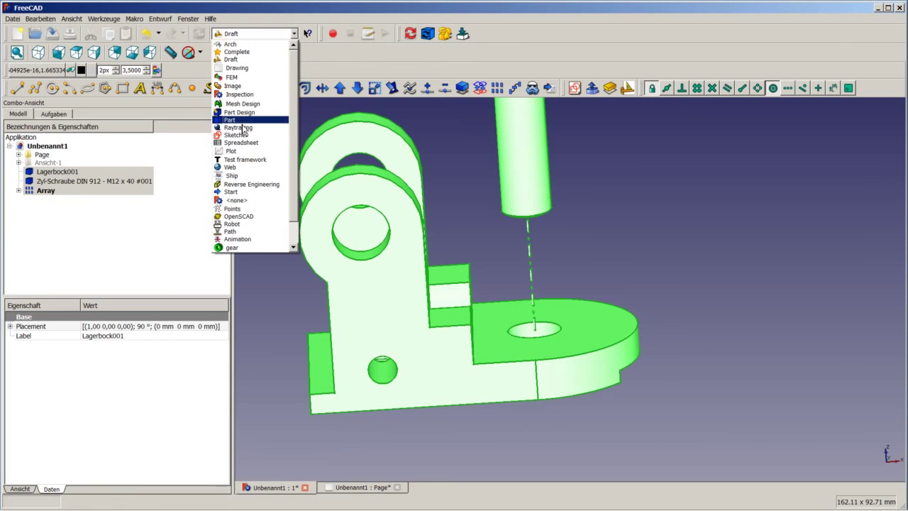
click(241, 128)
click(160, 18)
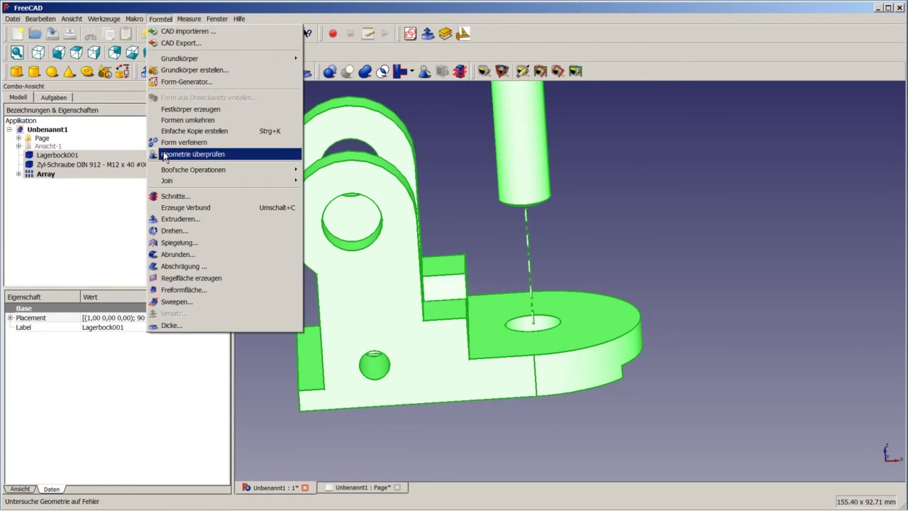
click(197, 212)
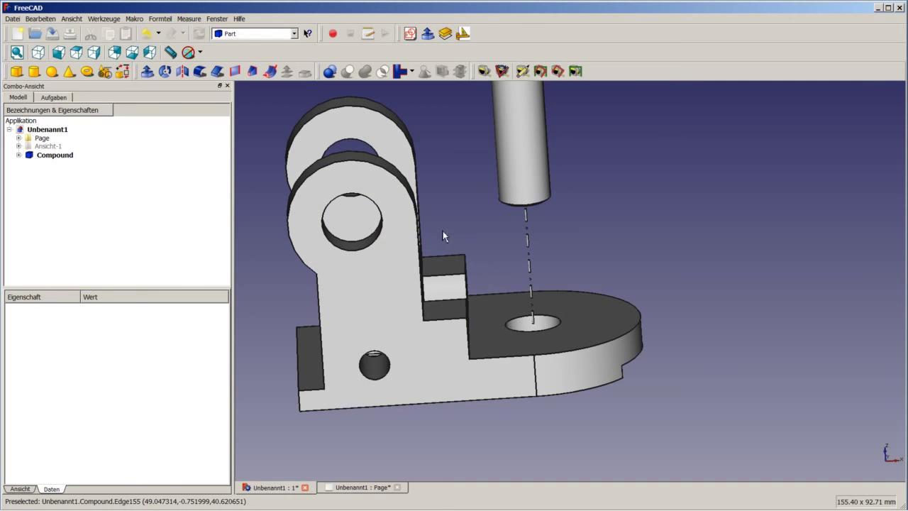
In the Drawing workbench, insert a view of the Compound into the drawing Page.
middle_drag(594, 265, 525, 204)
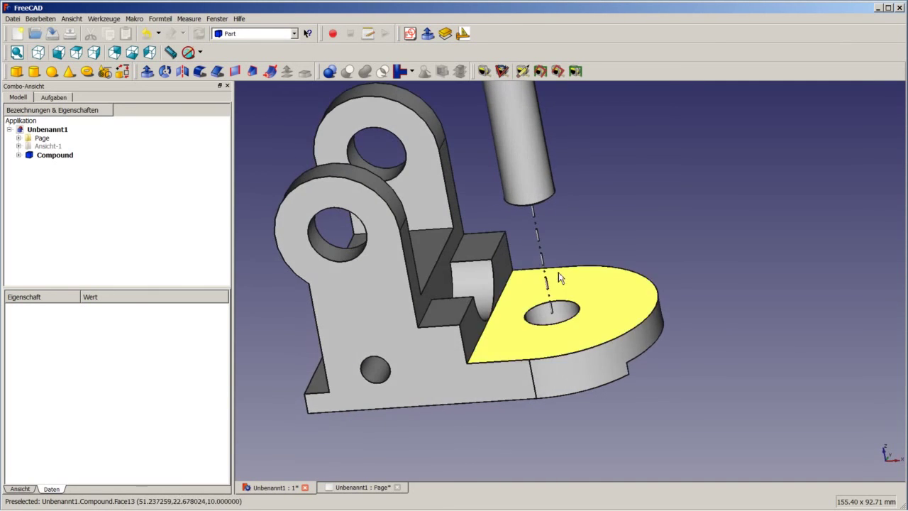
scroll(525, 204, down, 2)
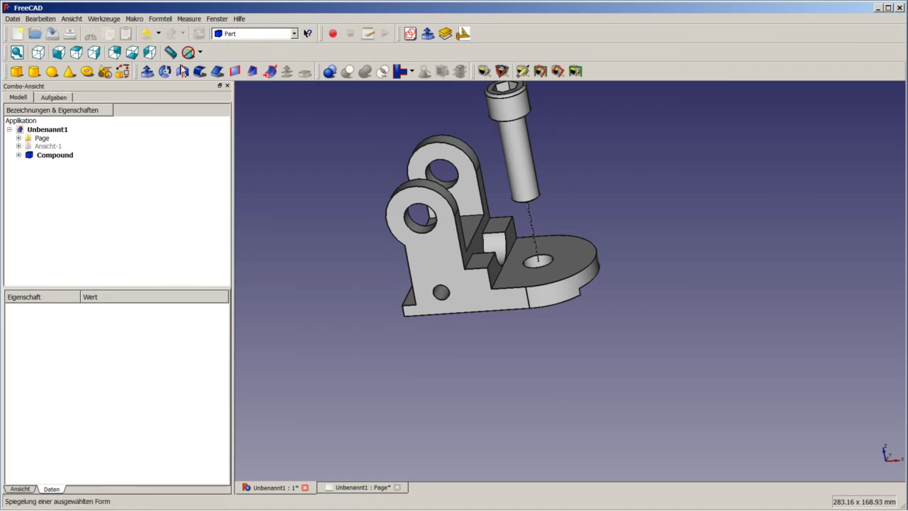
click(281, 33)
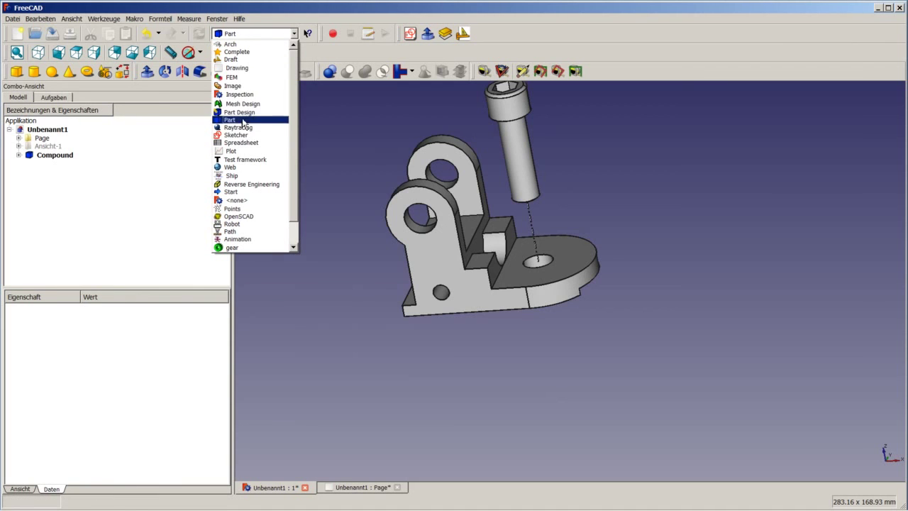
click(241, 67)
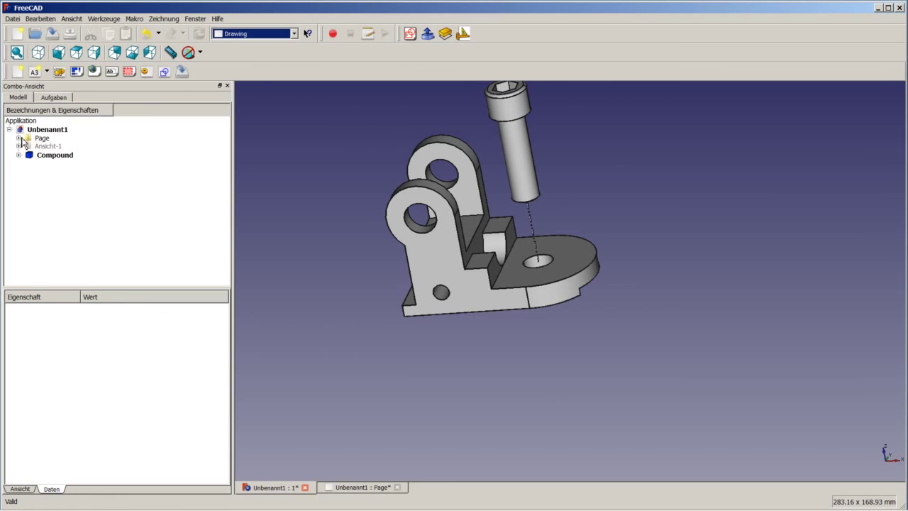
click(38, 159)
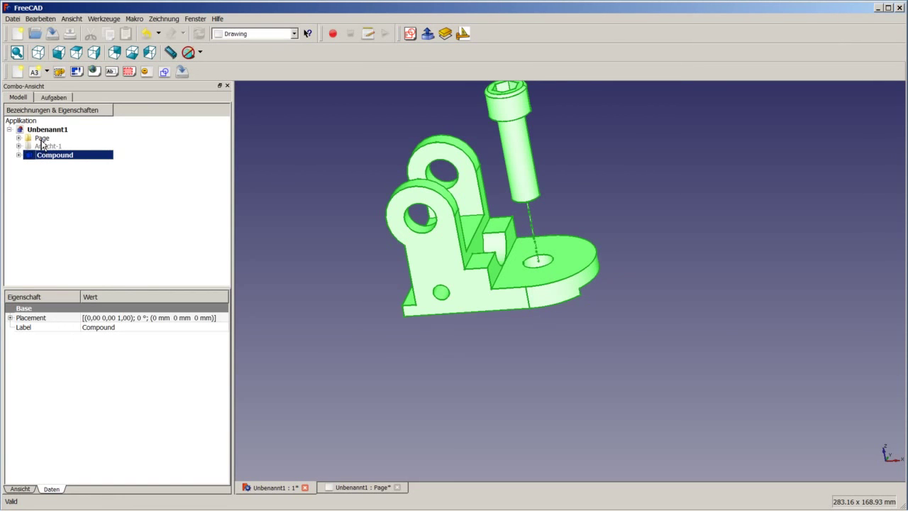
ctrl+click(42, 139)
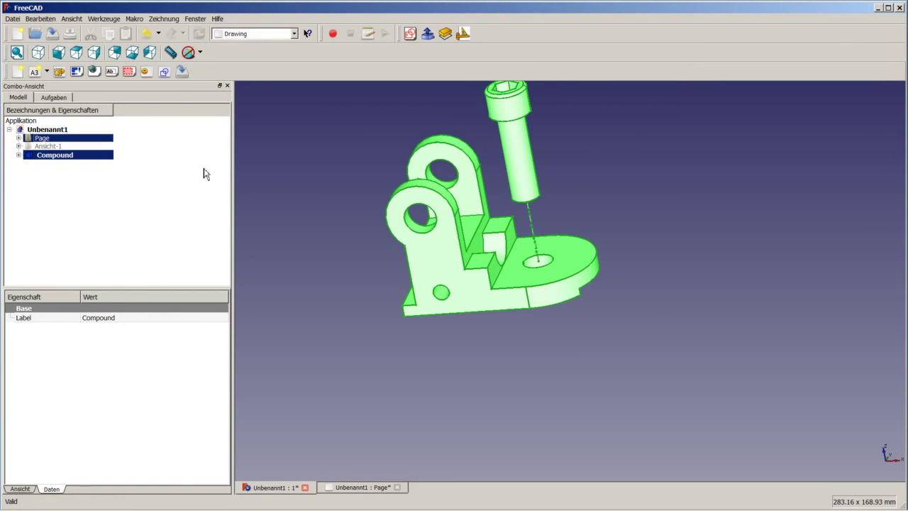
click(59, 72)
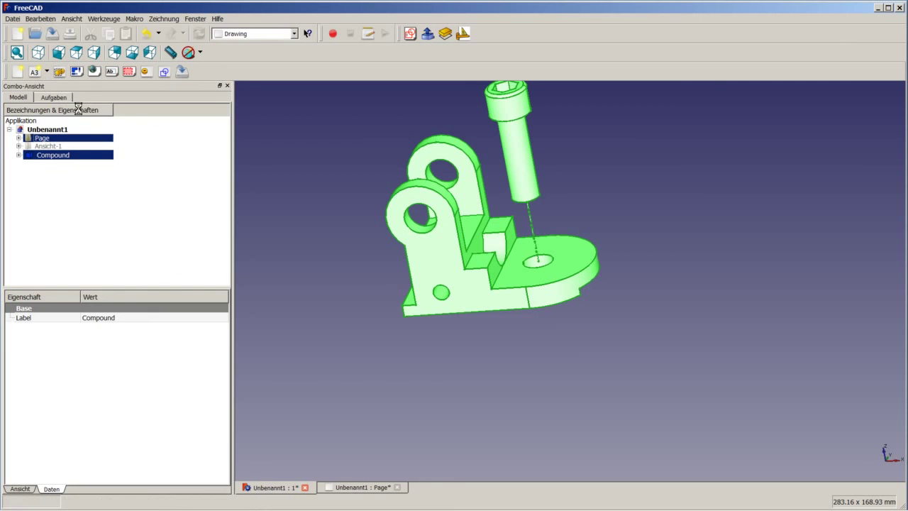
Select the new View under the Page and show the A3 drawing sheet.
click(20, 139)
click(56, 185)
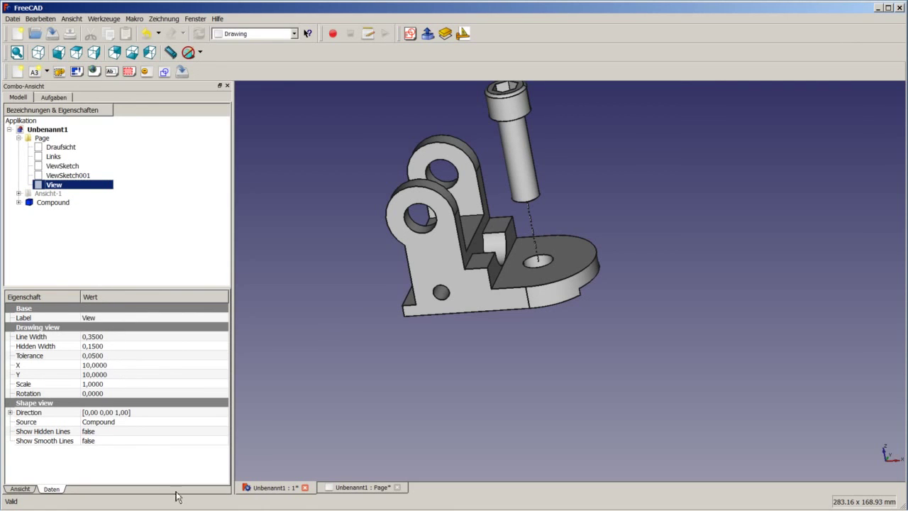
click(349, 490)
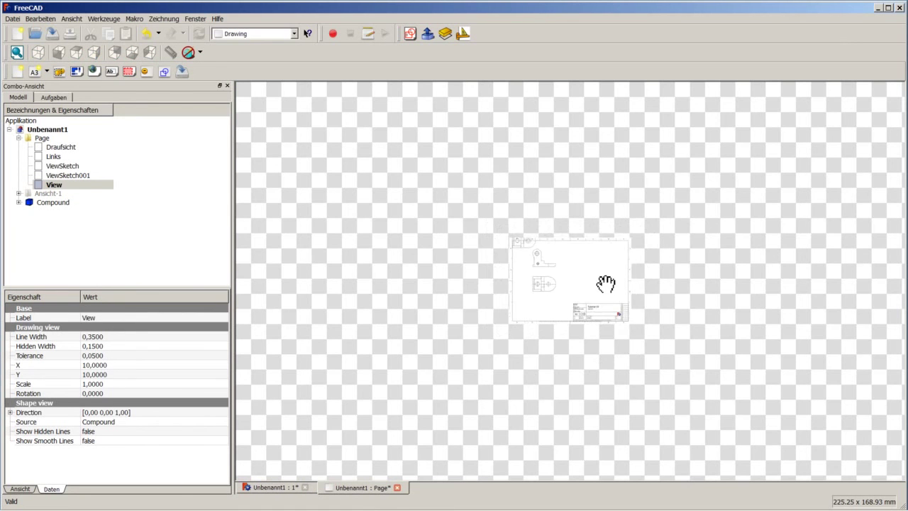
Set the Compound view's position to X 250, Y 100 and its scale to 1,5.
scroll(603, 283, up, 2)
scroll(588, 273, up, 2)
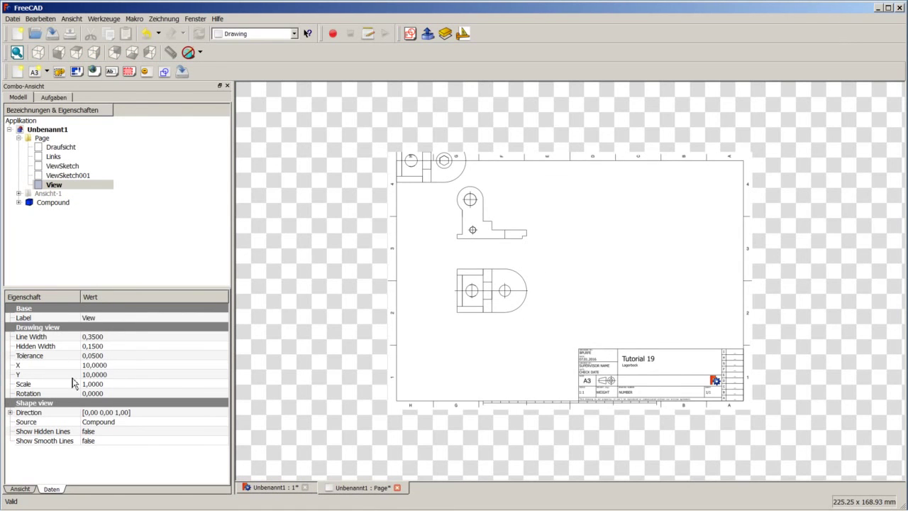
click(116, 365)
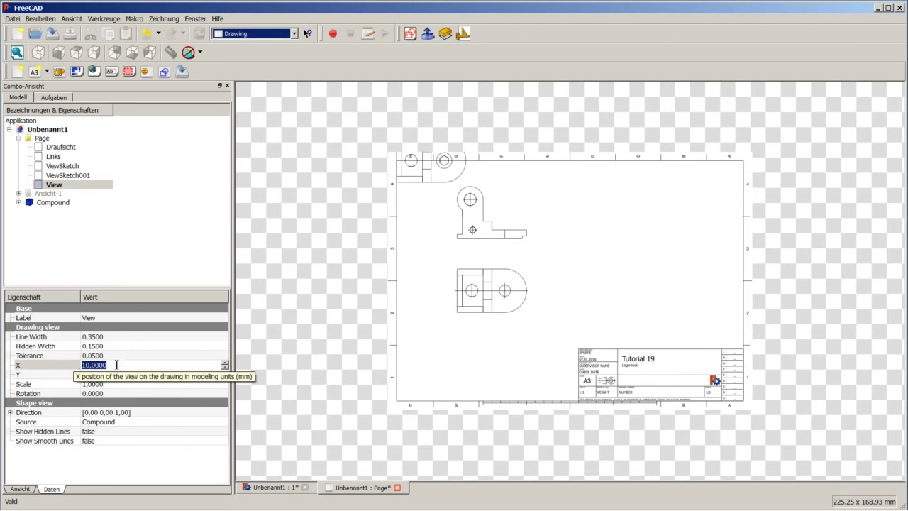
click(58, 363)
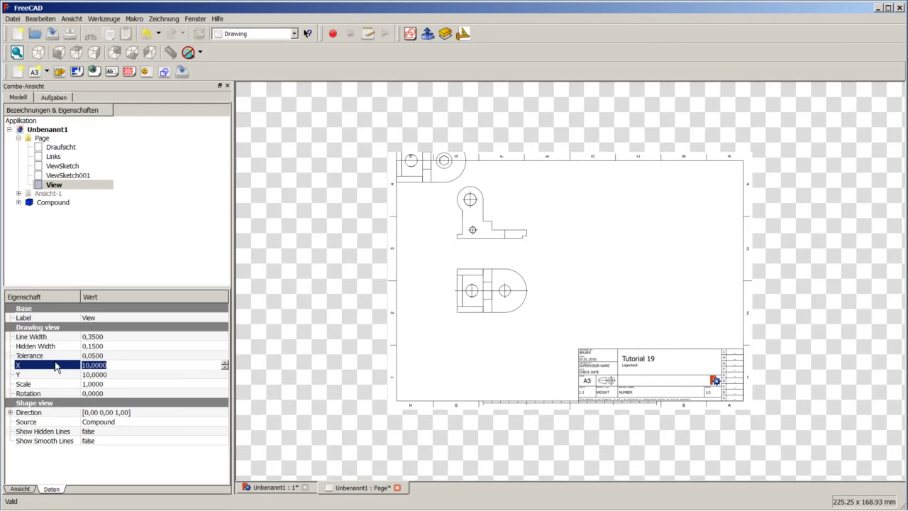
text(250)
click(120, 375)
text(1)
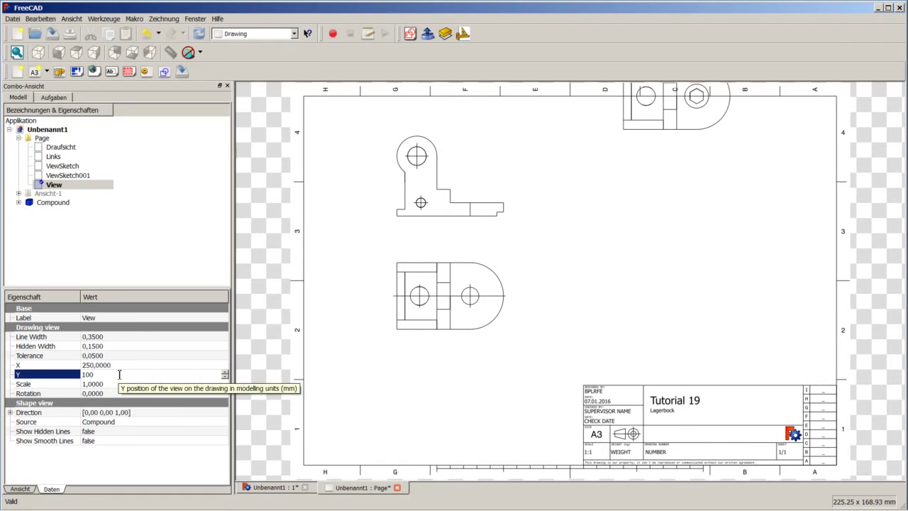
key(Return)
click(114, 384)
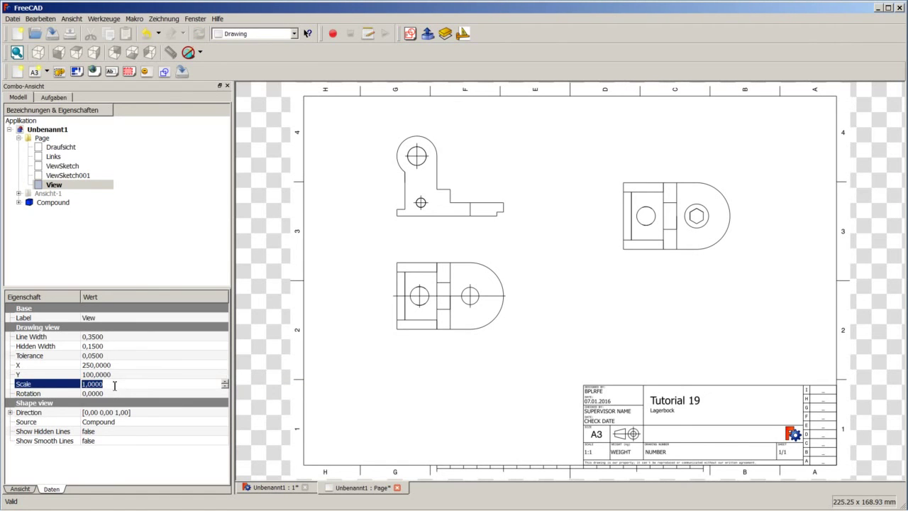
text(1,5)
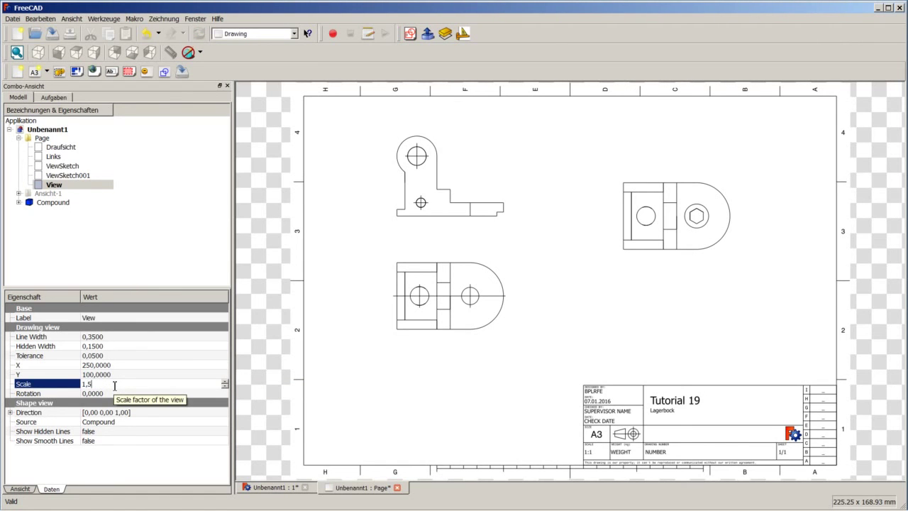
key(Return)
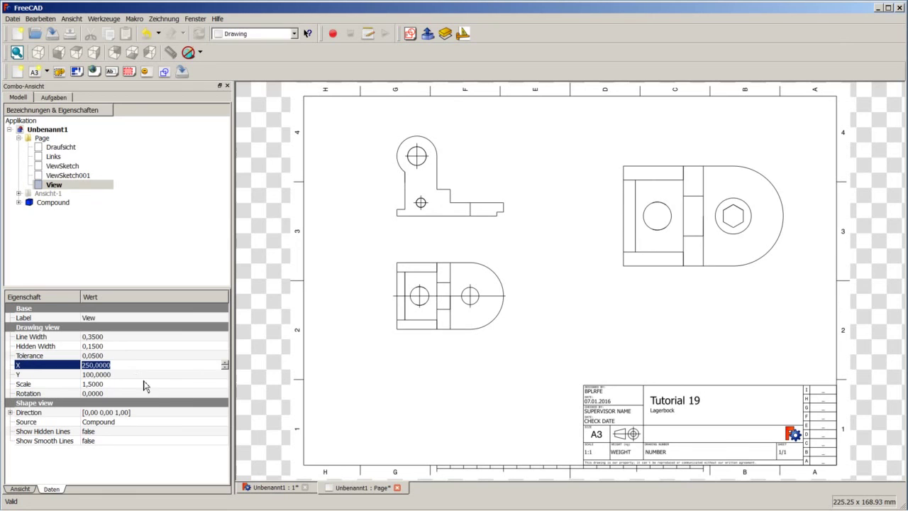
Set the view Direction to y -1 and z 0 for a front view.
click(10, 412)
click(113, 431)
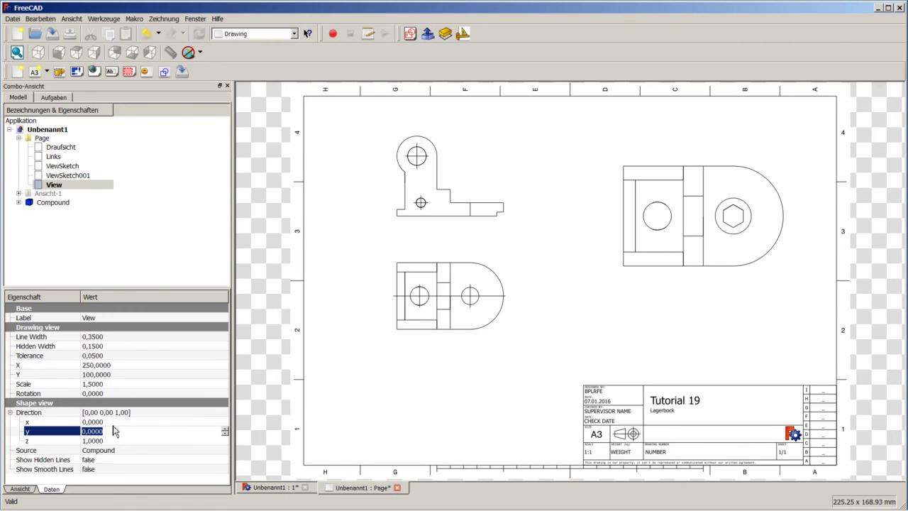
text(-1)
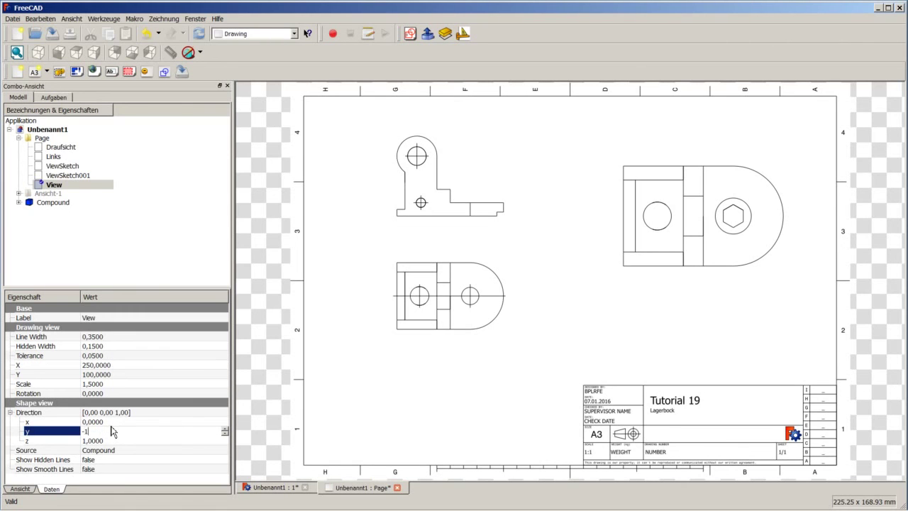
click(118, 441)
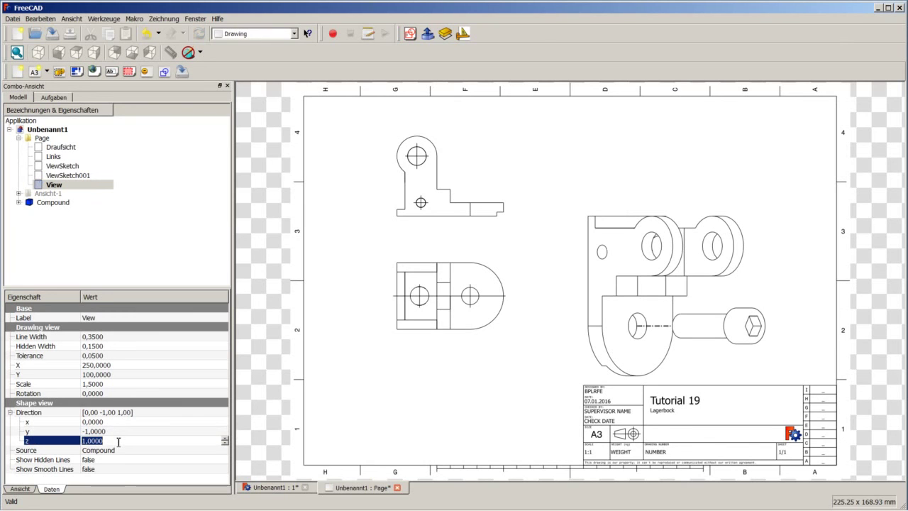
text(0)
click(117, 432)
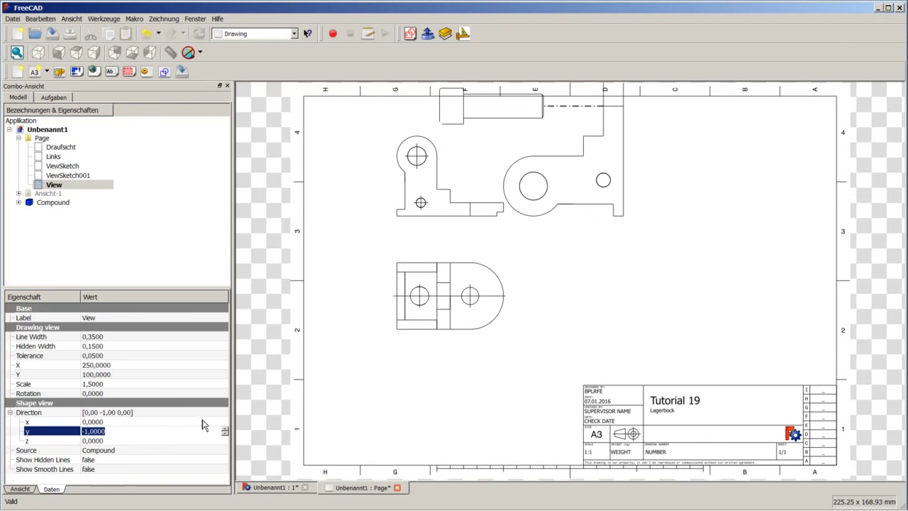
Rotate the view 90°, move it to Y 180, and enter Direction z 0,5.
click(134, 393)
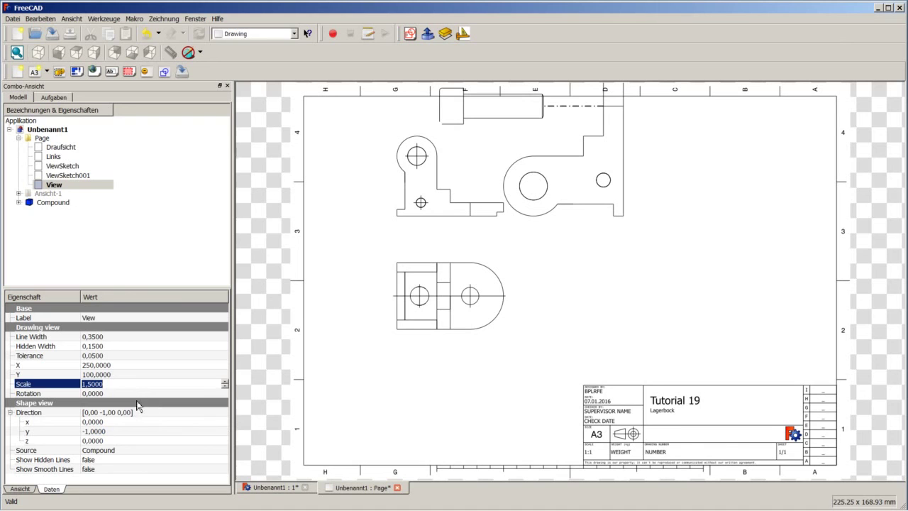
text(90)
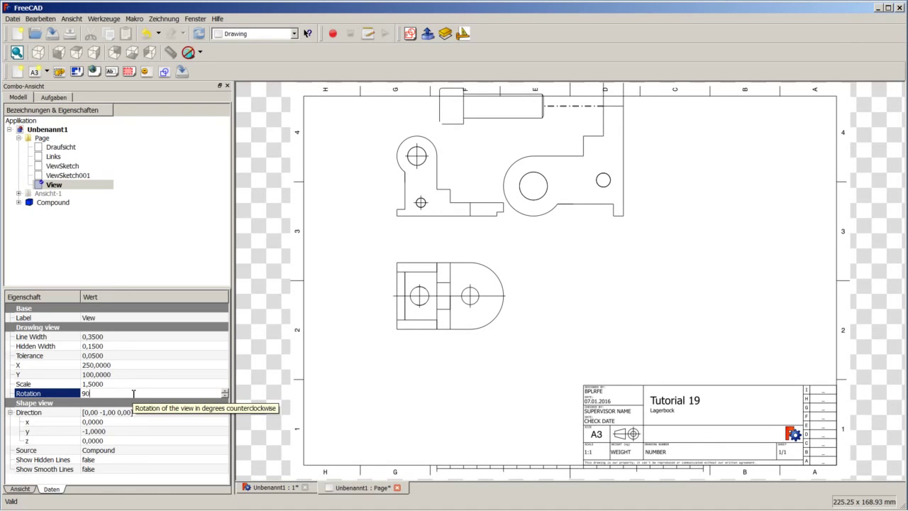
click(152, 383)
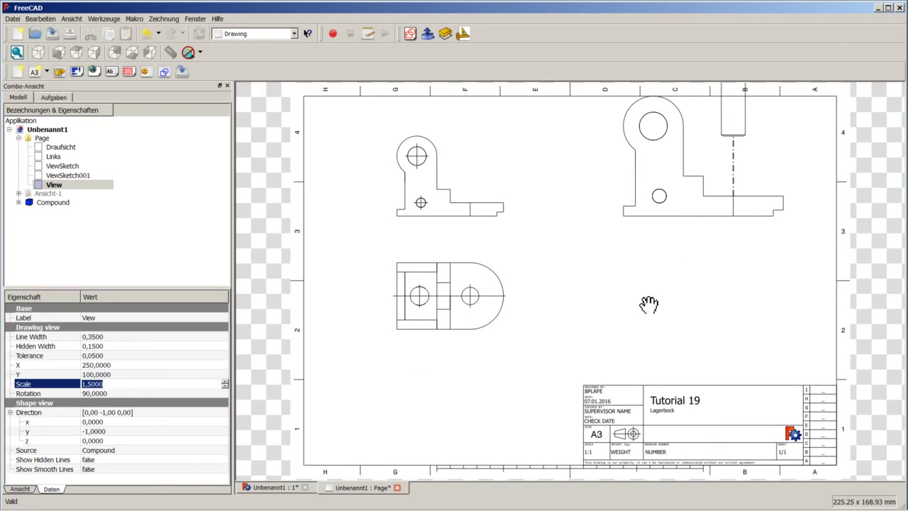
click(129, 375)
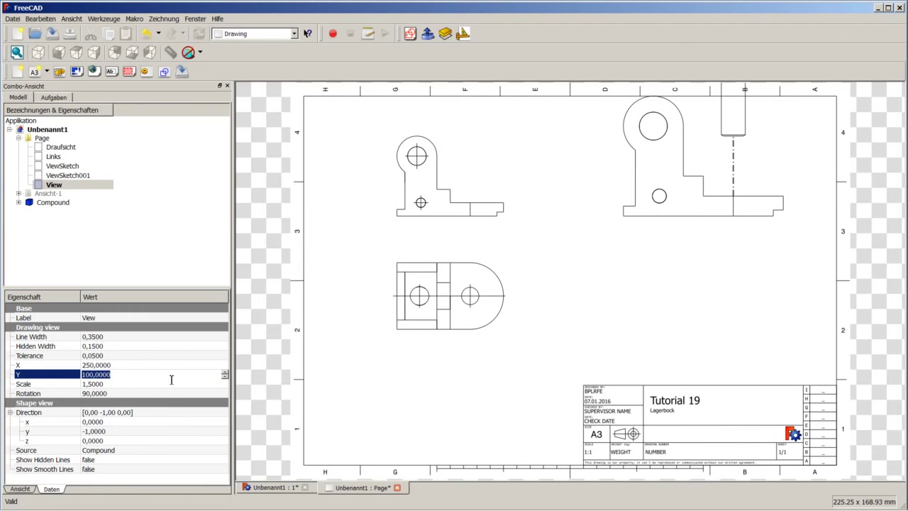
text(180)
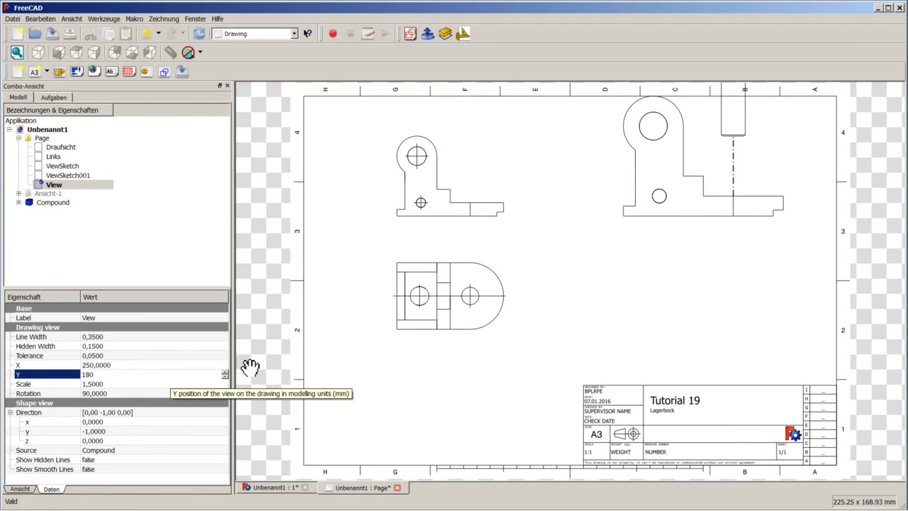
click(171, 366)
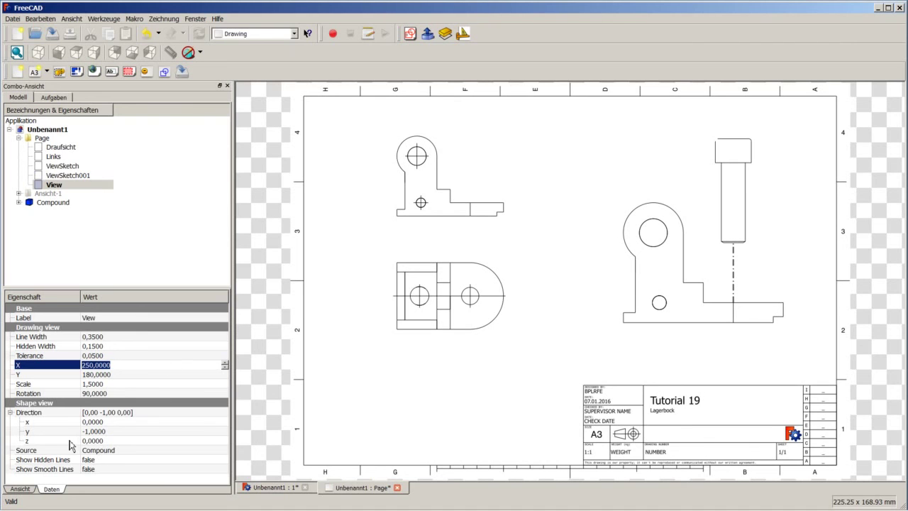
click(108, 441)
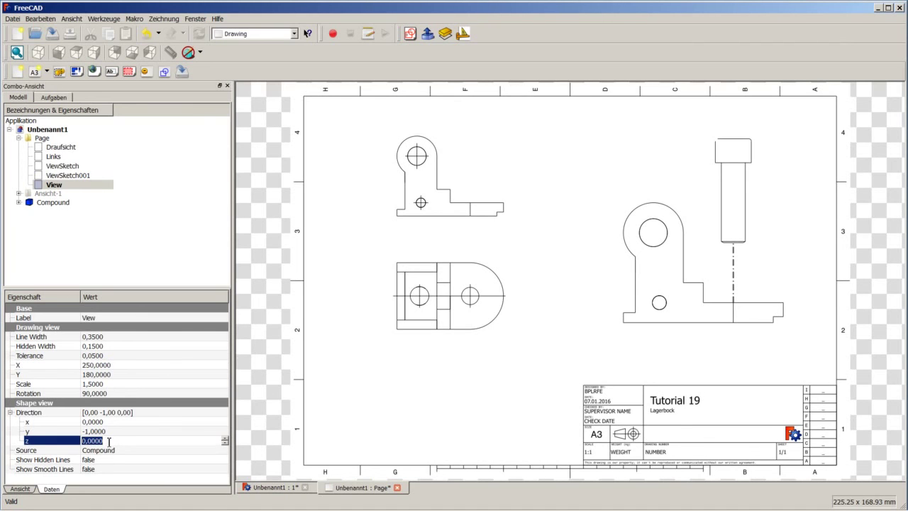
text(0,5)
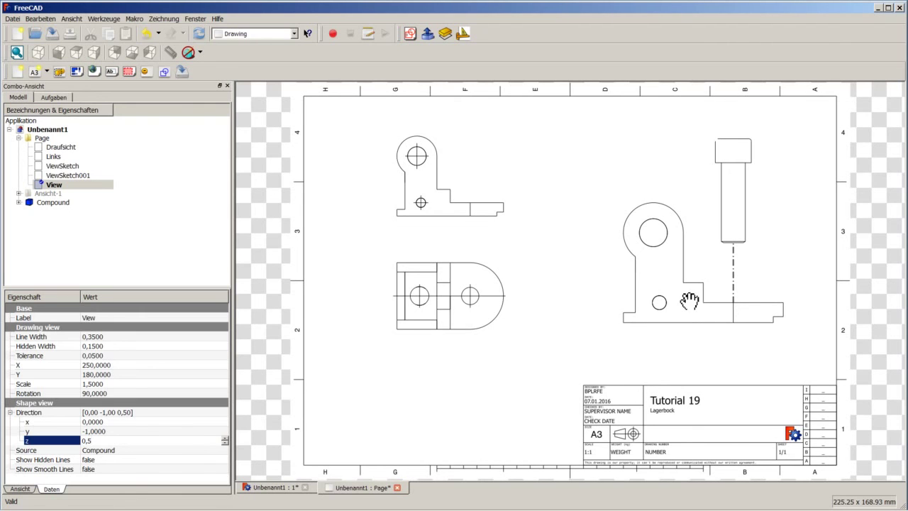
Apply Direction z 0,5 and set Show Smooth Lines to true for the Compound view.
click(134, 431)
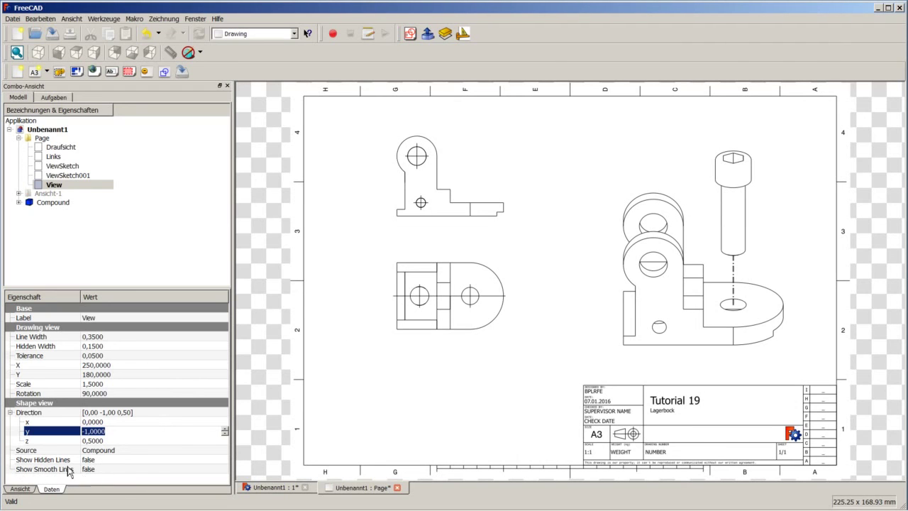
click(110, 475)
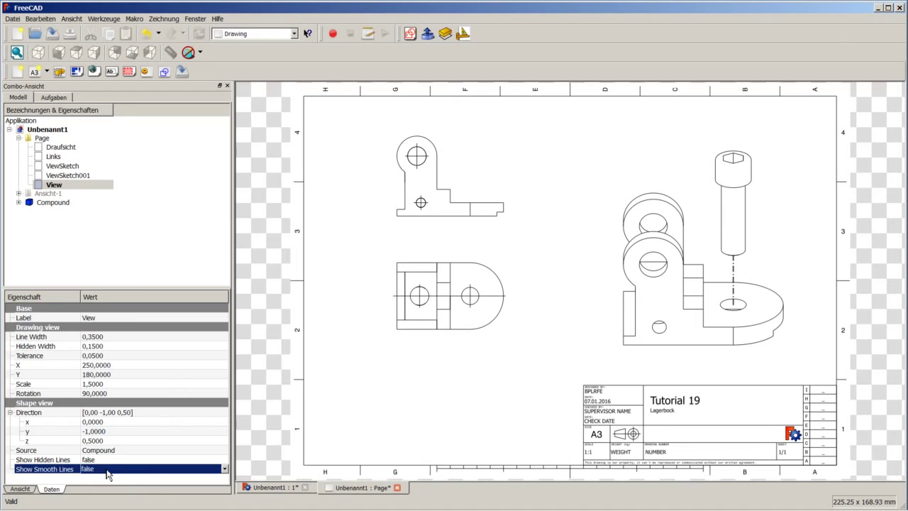
click(108, 473)
click(102, 489)
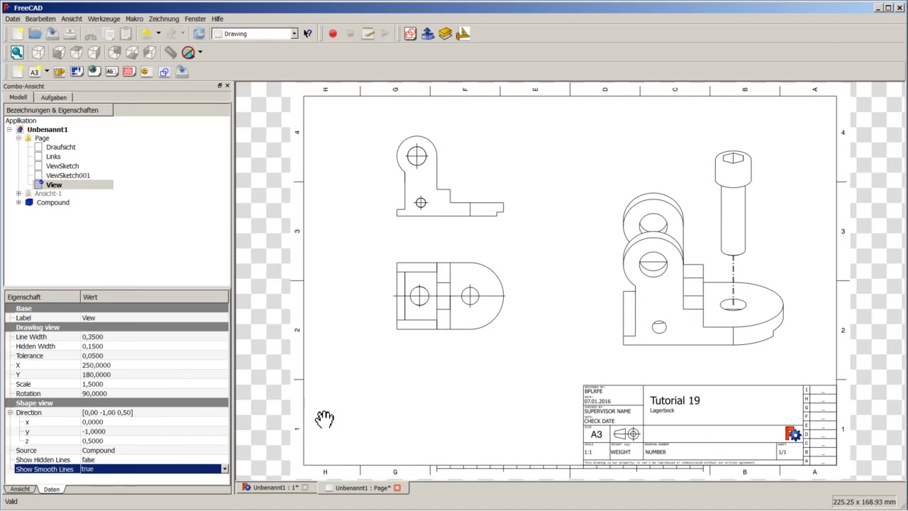